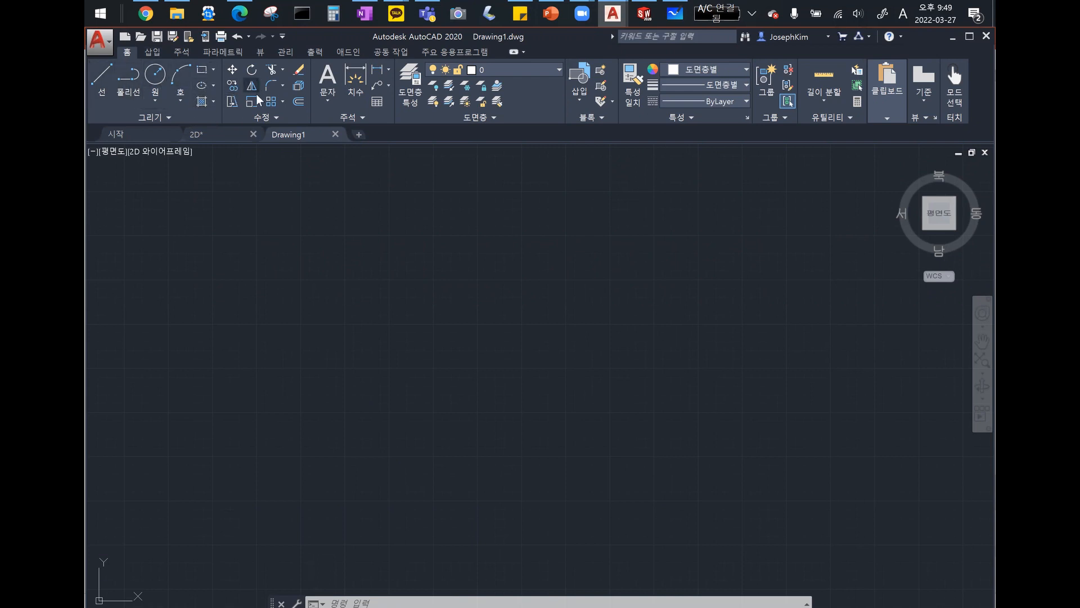
{"action": "left_click", "coordinate": [157, 51]}
{"action": "left_click", "coordinate": [181, 51]}
{"action": "left_click", "coordinate": [127, 52]}
Step: Switch to Chrome, search Google for 픽토그램 and look over the summary beside the results
{"action": "key", "text": "alt+Tab"}
{"action": "left_click", "coordinate": [131, 123]}
{"action": "type", "text": "픽토"}
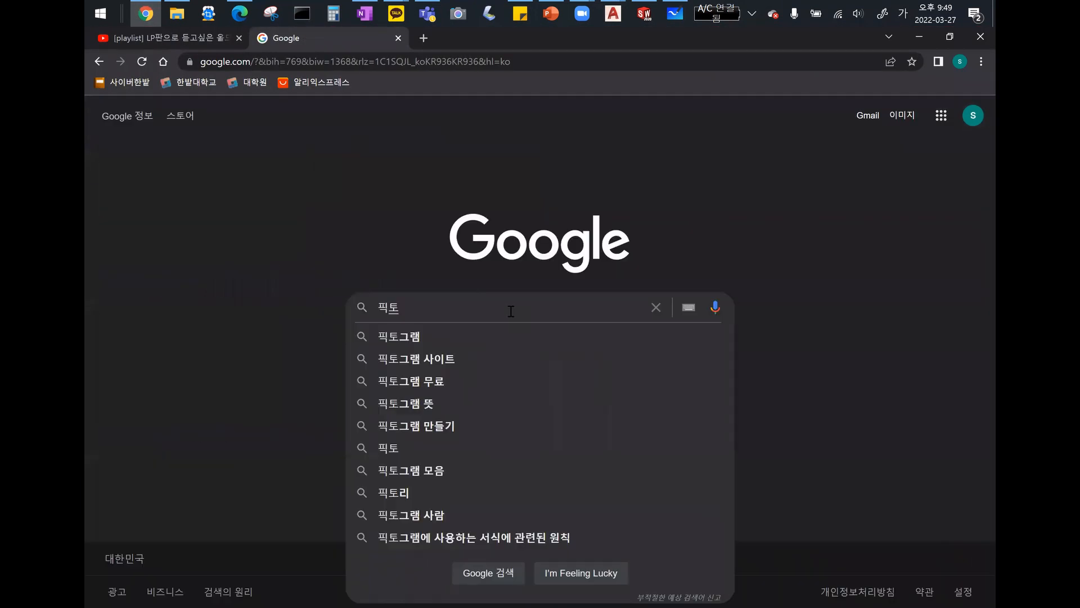
{"action": "type", "text": "그램"}
{"action": "key", "text": "Return"}
{"action": "left_click_drag", "start_coordinate": [693, 363], "coordinate": [775, 358]}
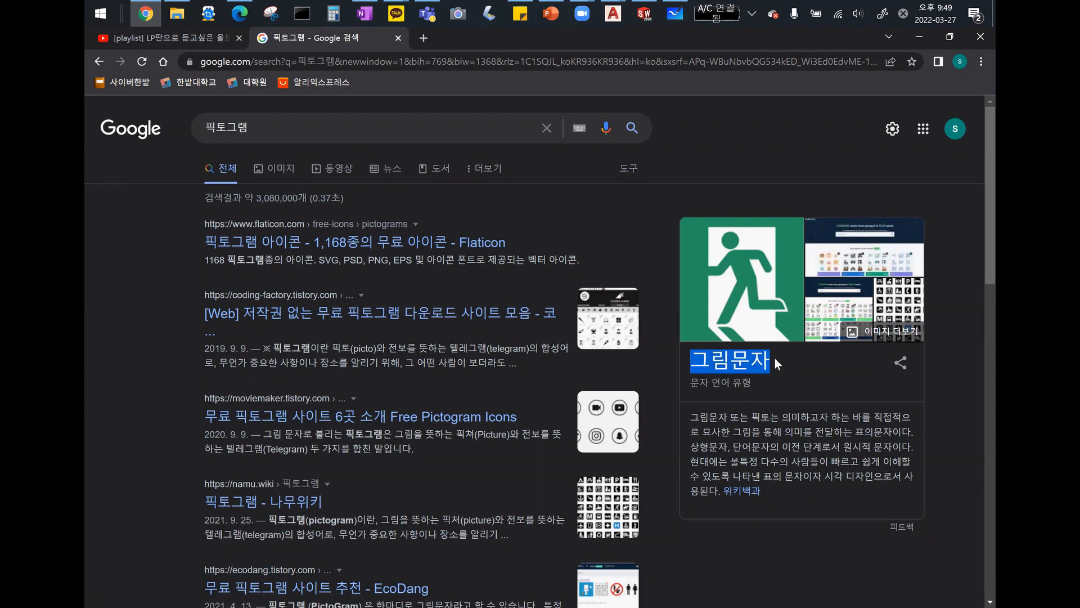
{"action": "left_click", "coordinate": [795, 383]}
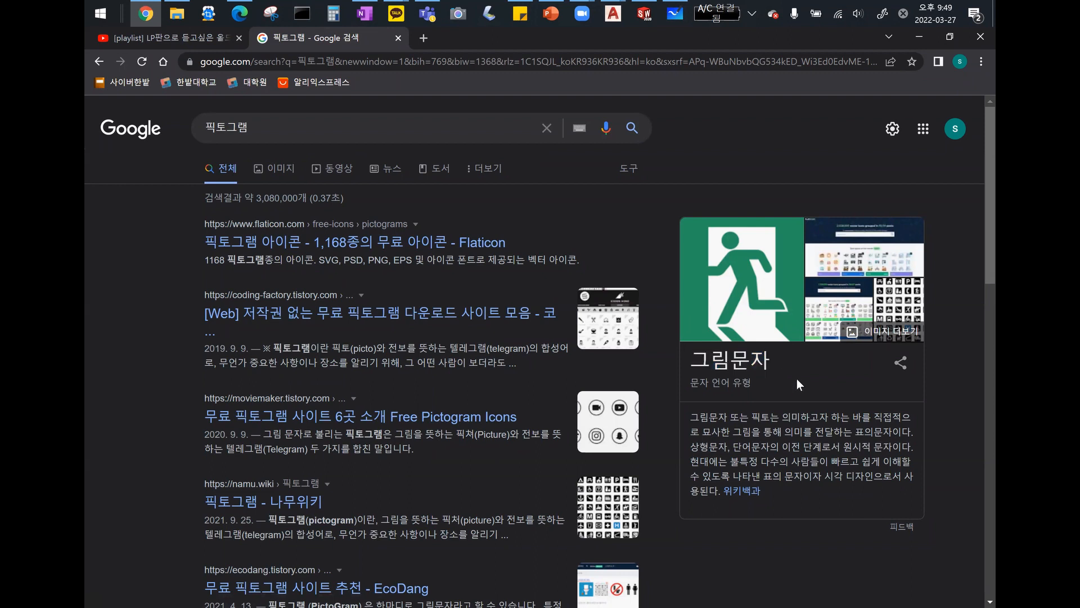
{"action": "left_click", "coordinate": [926, 39]}
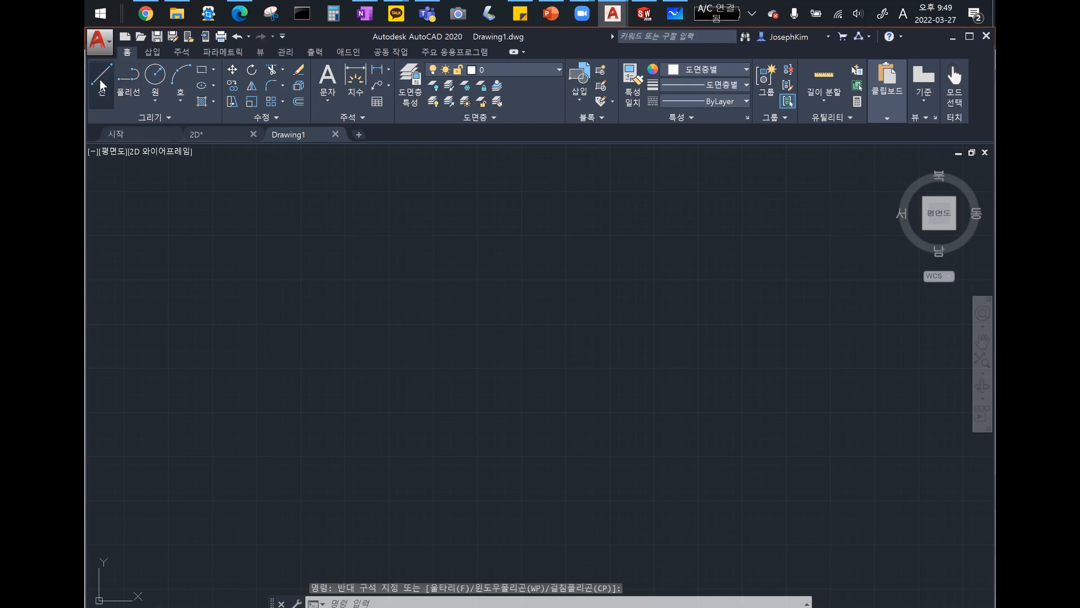
Step: Draw connected line segments starting with a horizontal one across the empty drawing, and erase them
{"action": "left_click", "coordinate": [100, 79]}
{"action": "left_click", "coordinate": [715, 355]}
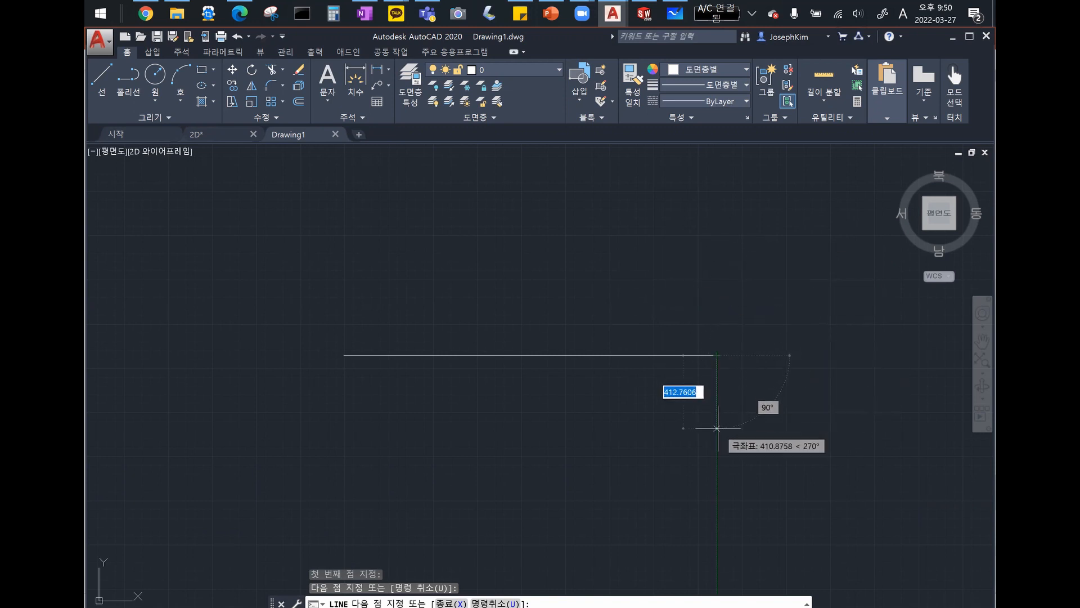
{"action": "left_click", "coordinate": [643, 266]}
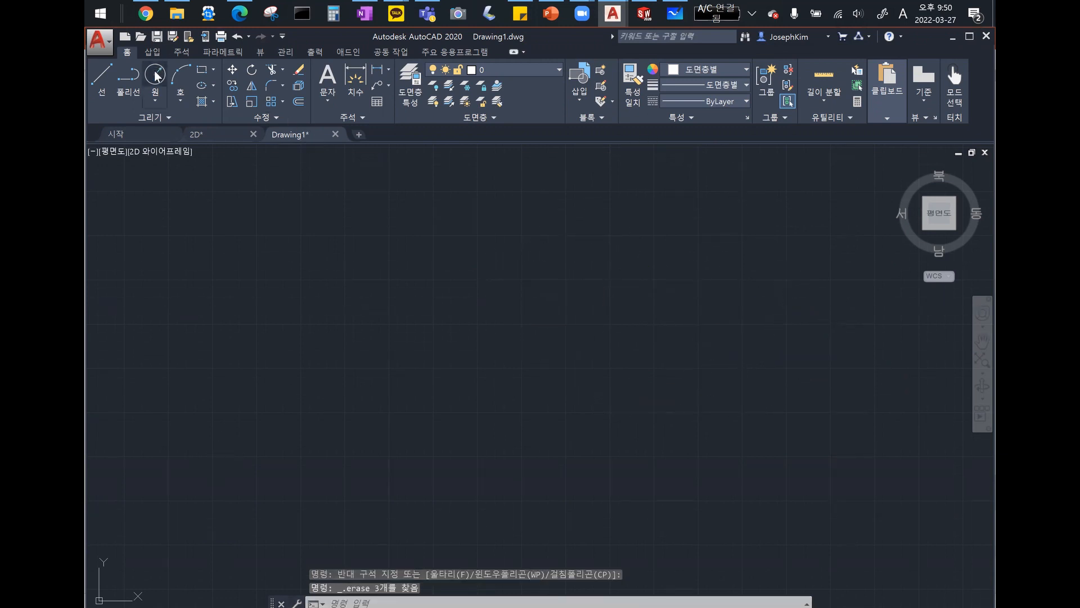
Step: Draw two separate circles side by side and try the Rectangle tool next to them
{"action": "left_click", "coordinate": [154, 76]}
{"action": "left_click", "coordinate": [445, 302]}
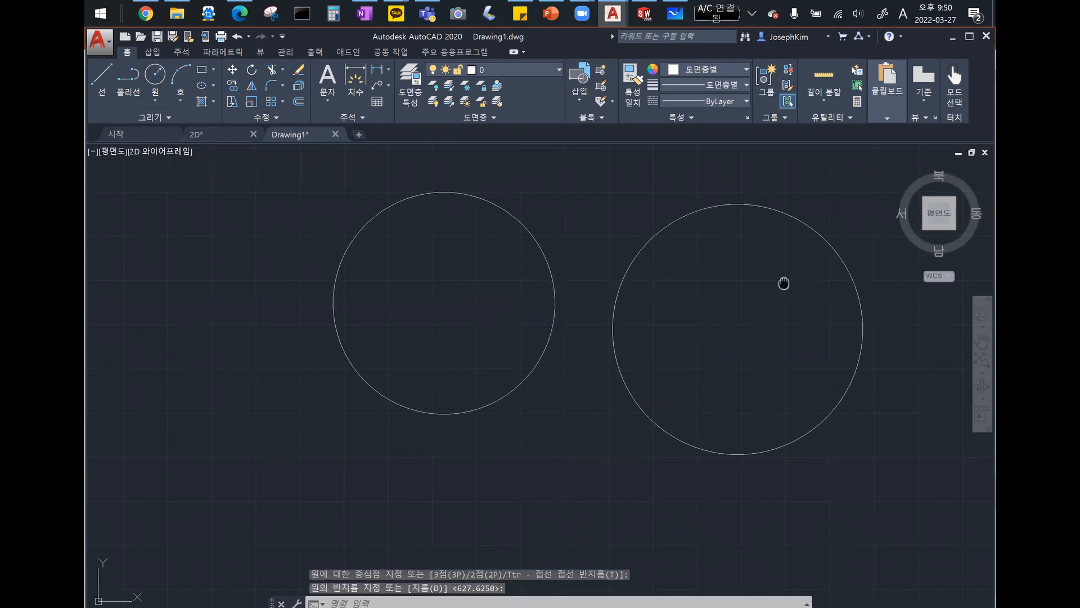
{"action": "middle_click_drag", "start_coordinate": [784, 281], "coordinate": [740, 305]}
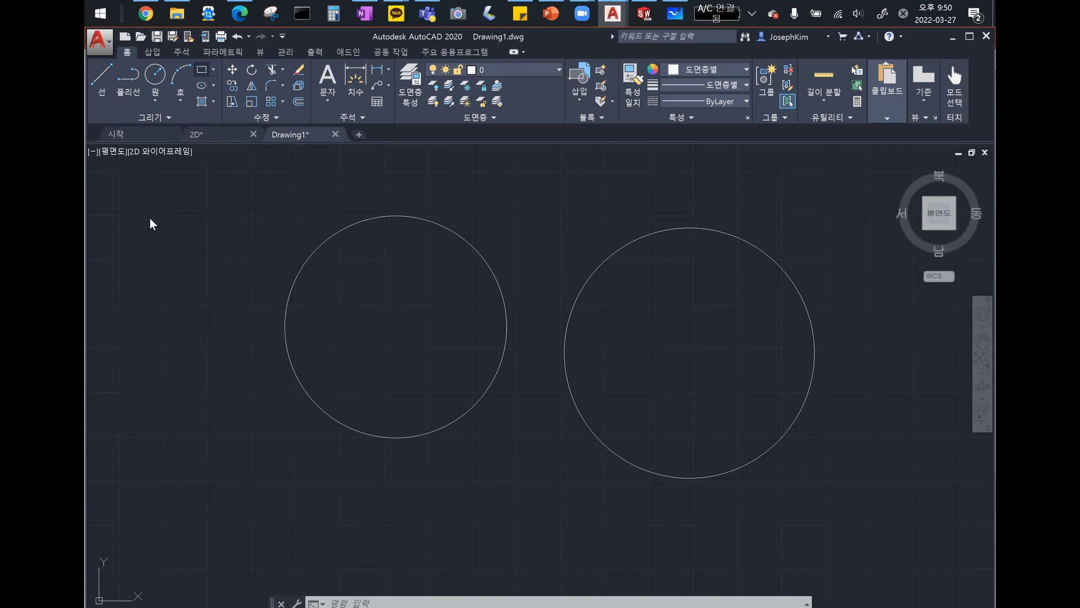
{"action": "left_click", "coordinate": [201, 70]}
{"action": "left_click", "coordinate": [119, 229]}
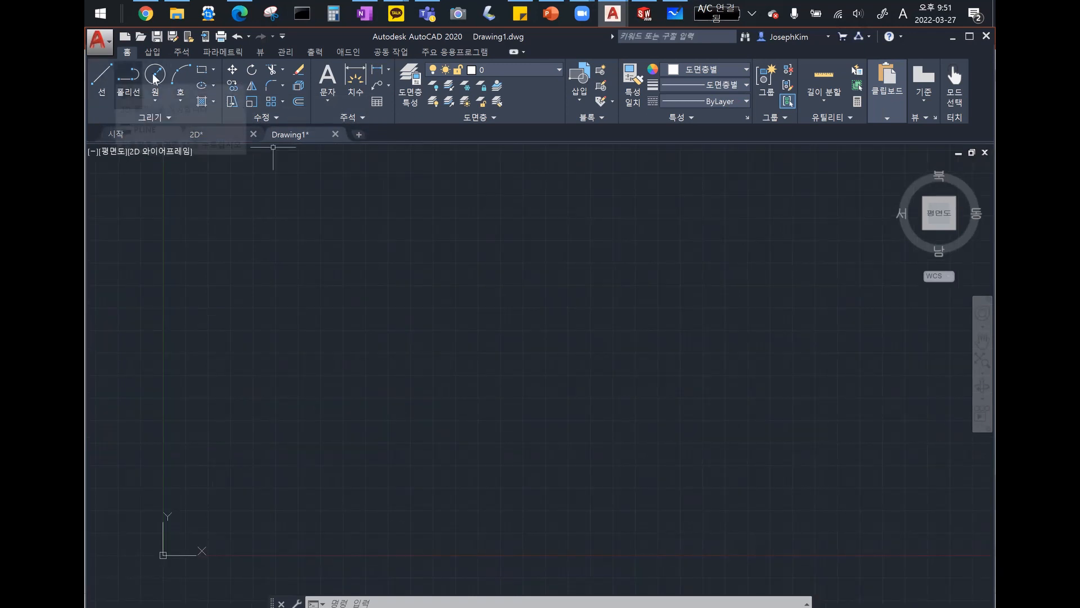
{"action": "left_click", "coordinate": [214, 70]}
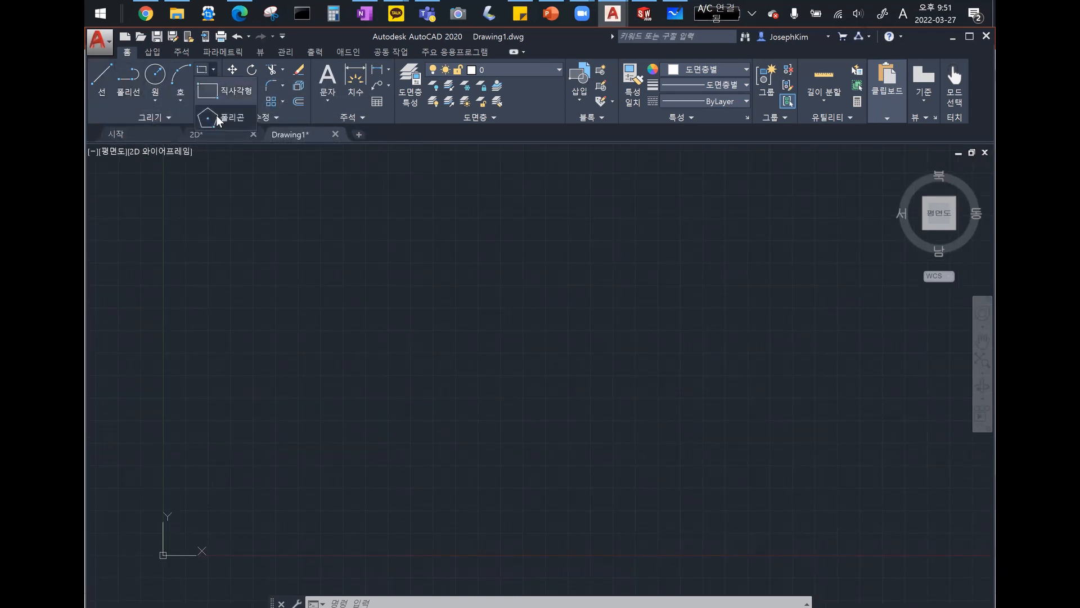
{"action": "left_click", "coordinate": [213, 86]}
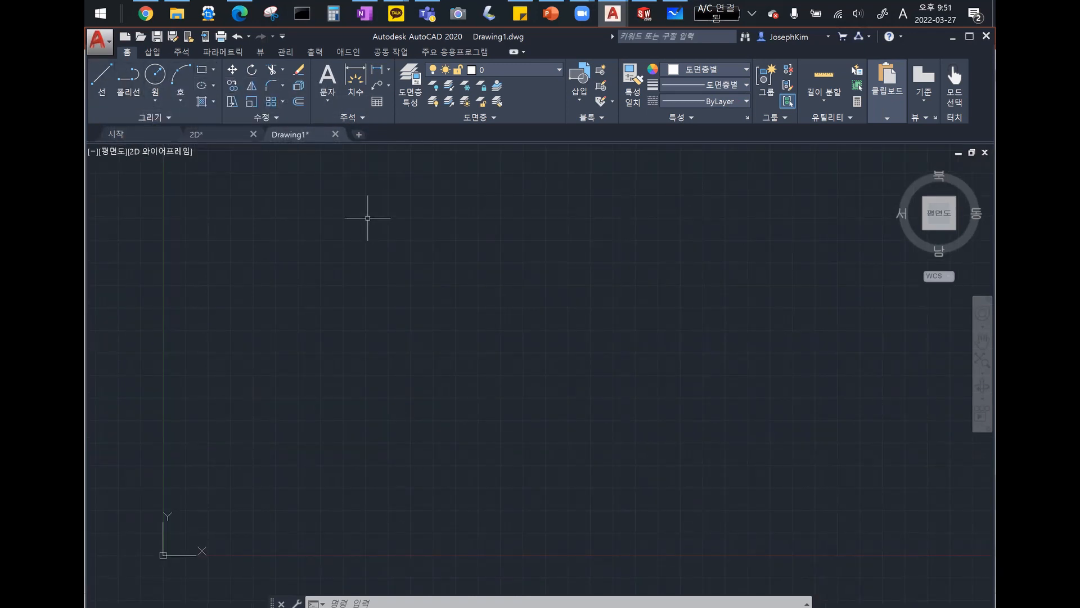
{"action": "left_click", "coordinate": [282, 85]}
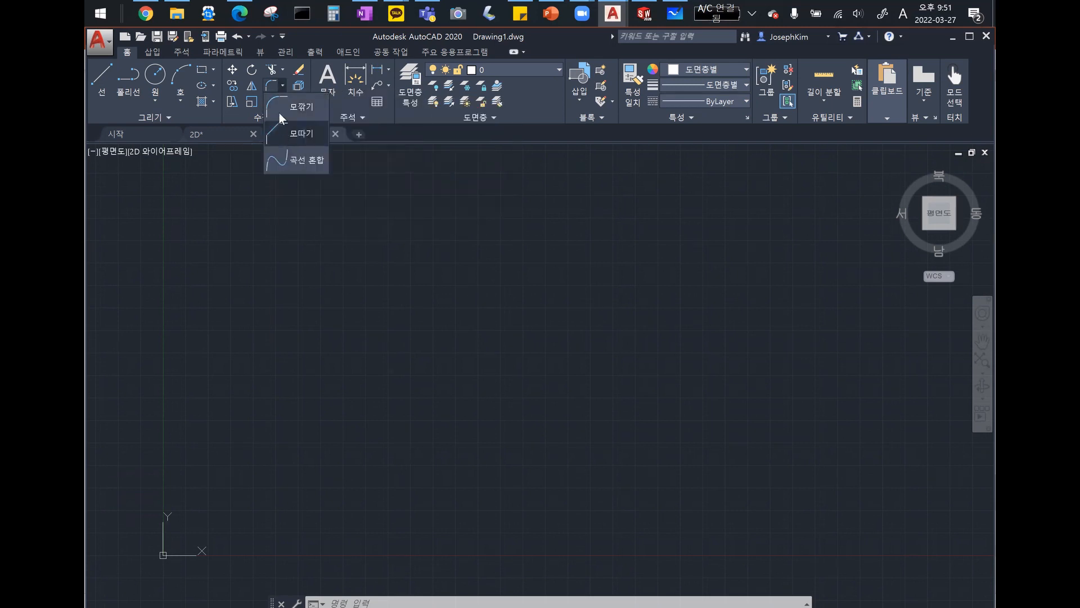
{"action": "left_click", "coordinate": [283, 86]}
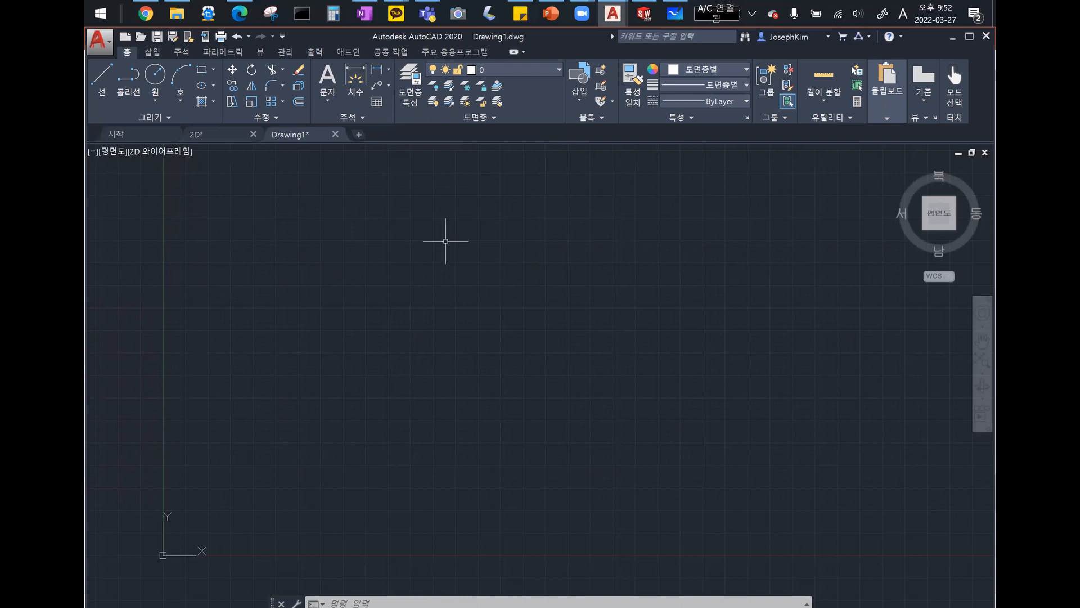
Step: Switch to PowerPoint and read slide 8's rule about lines allowed in a DXF file for cutting
{"action": "left_click", "coordinate": [550, 13]}
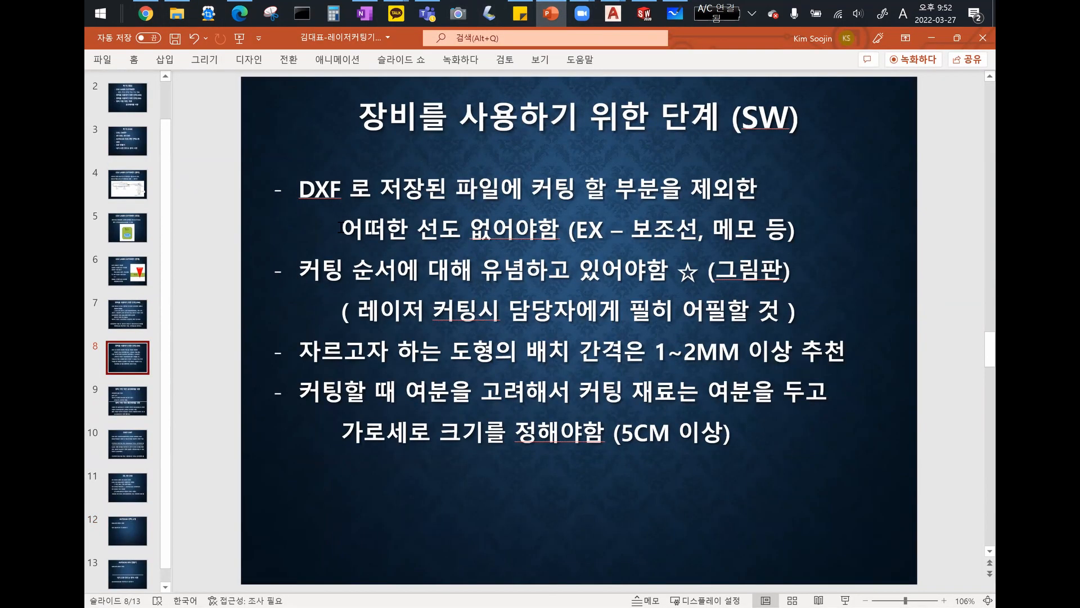
{"action": "left_click_drag", "start_coordinate": [523, 183], "coordinate": [438, 232]}
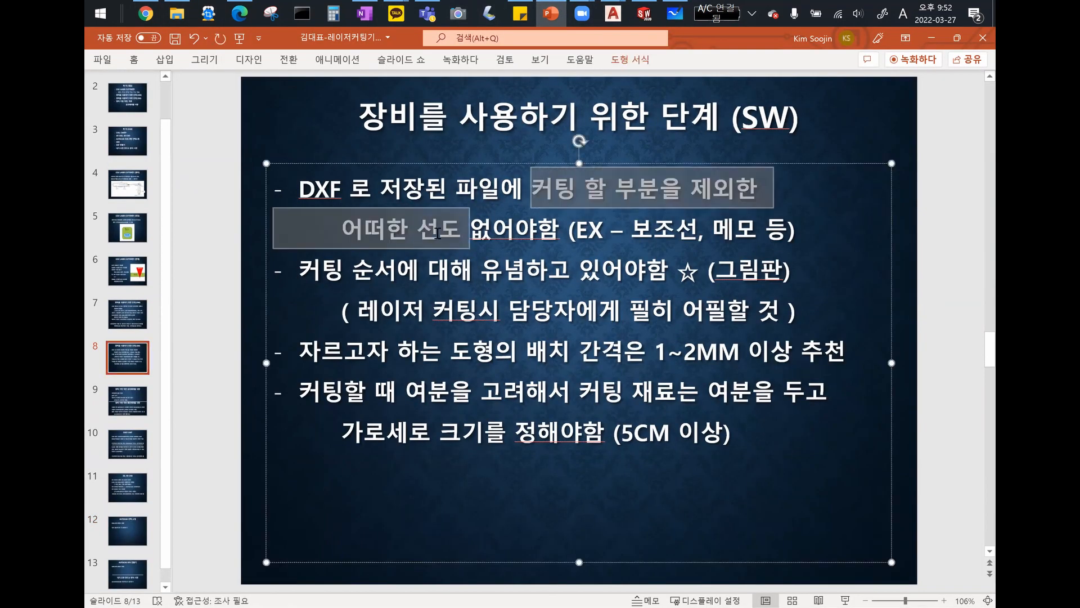
{"action": "left_click", "coordinate": [438, 232]}
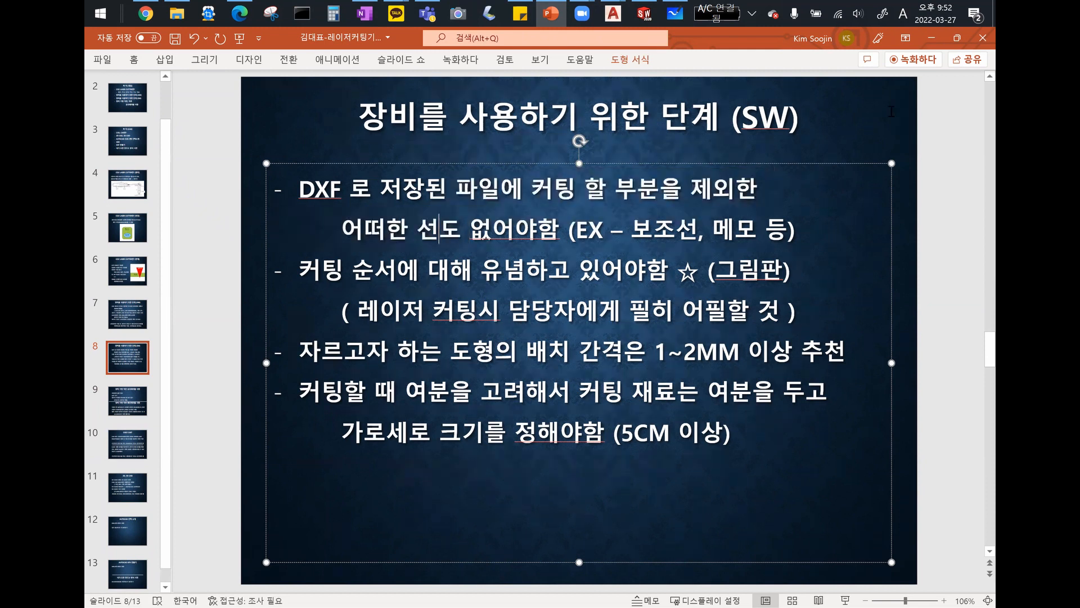
{"action": "left_click", "coordinate": [938, 36]}
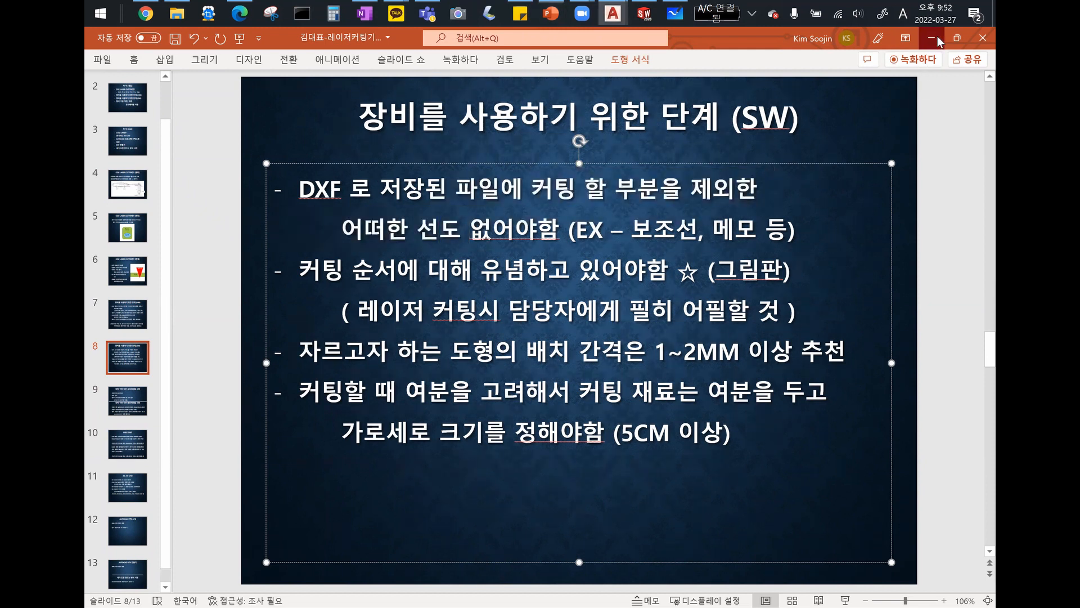
Step: In AutoCAD, draw a circle of about 108 radius and a smaller circle of about 68 radius inside it
{"action": "left_click", "coordinate": [340, 329]}
{"action": "left_click", "coordinate": [433, 266]}
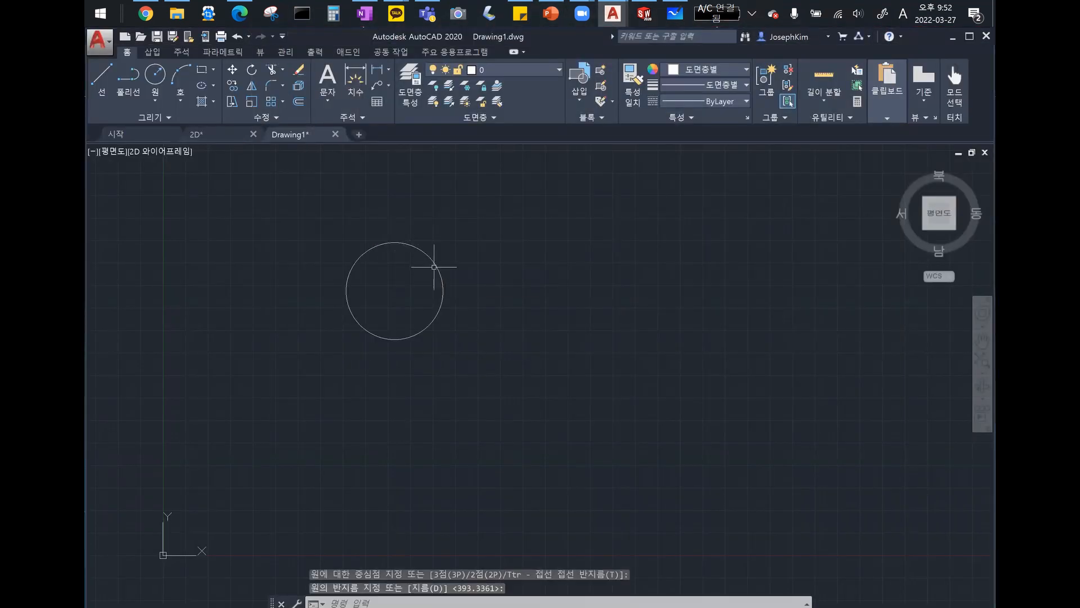
{"action": "right_click", "coordinate": [393, 291]}
{"action": "left_click", "coordinate": [409, 298]}
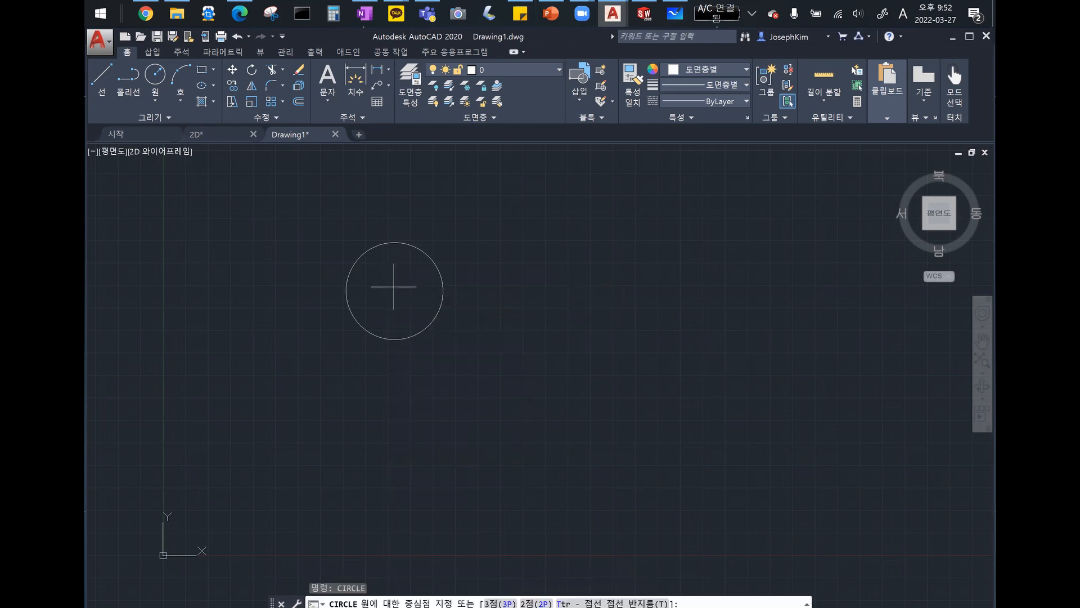
{"action": "left_click", "coordinate": [393, 286]}
{"action": "left_click", "coordinate": [380, 261]}
{"action": "scroll", "coordinate": [380, 261], "scroll_direction": "up", "scroll_amount": 2}
{"action": "middle_click_drag", "start_coordinate": [584, 301], "coordinate": [418, 293]}
{"action": "scroll", "coordinate": [575, 299], "scroll_direction": "up", "scroll_amount": 1}
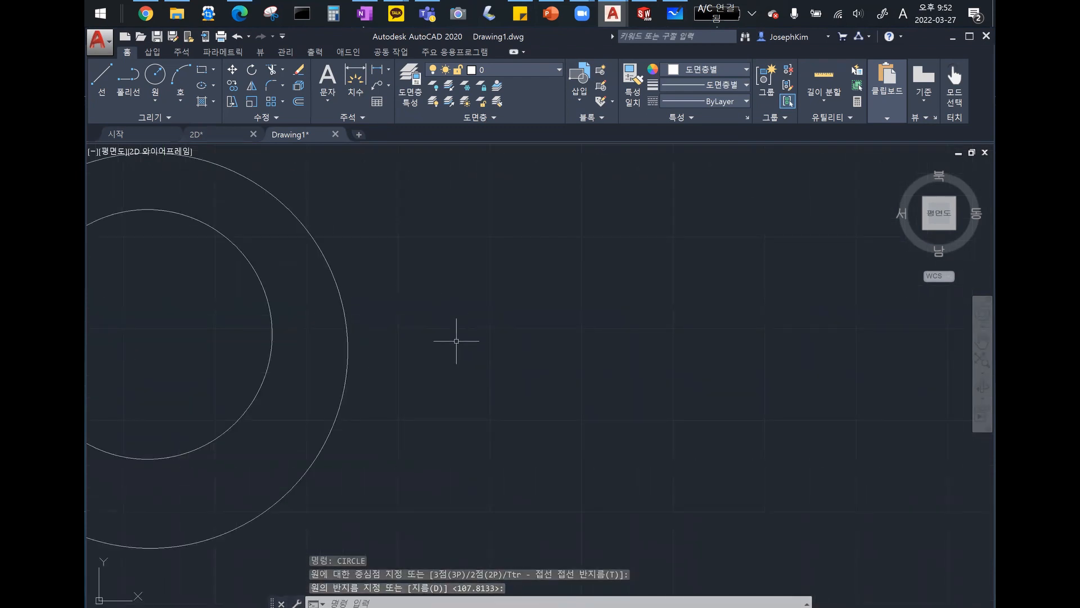
{"action": "scroll", "coordinate": [454, 338], "scroll_direction": "down", "scroll_amount": 2}
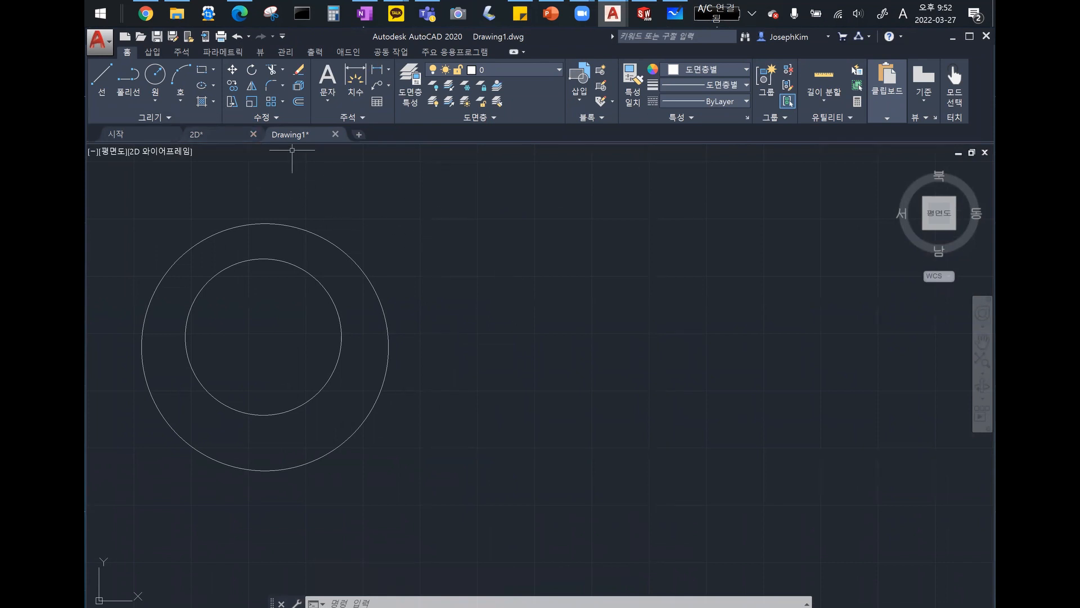
Step: Draw a second pair beside the first: a circle of about 84 radius with a smaller circle inside it
{"action": "left_click", "coordinate": [157, 76]}
{"action": "left_click", "coordinate": [591, 339]}
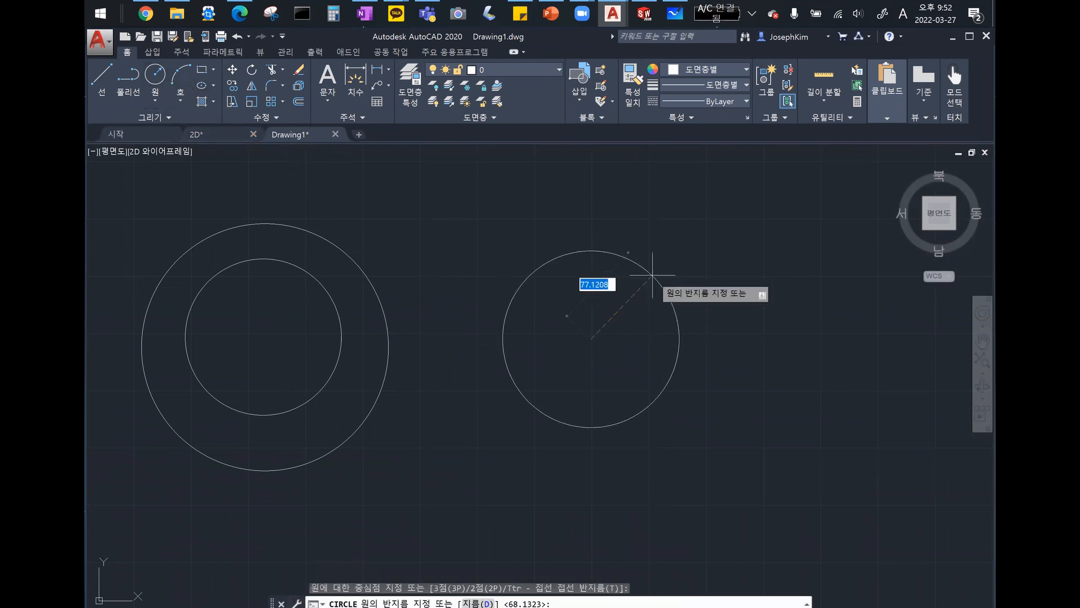
{"action": "left_click", "coordinate": [656, 271]}
{"action": "right_click", "coordinate": [591, 330]}
{"action": "left_click", "coordinate": [596, 335]}
{"action": "left_click", "coordinate": [590, 335]}
{"action": "left_click", "coordinate": [625, 287]}
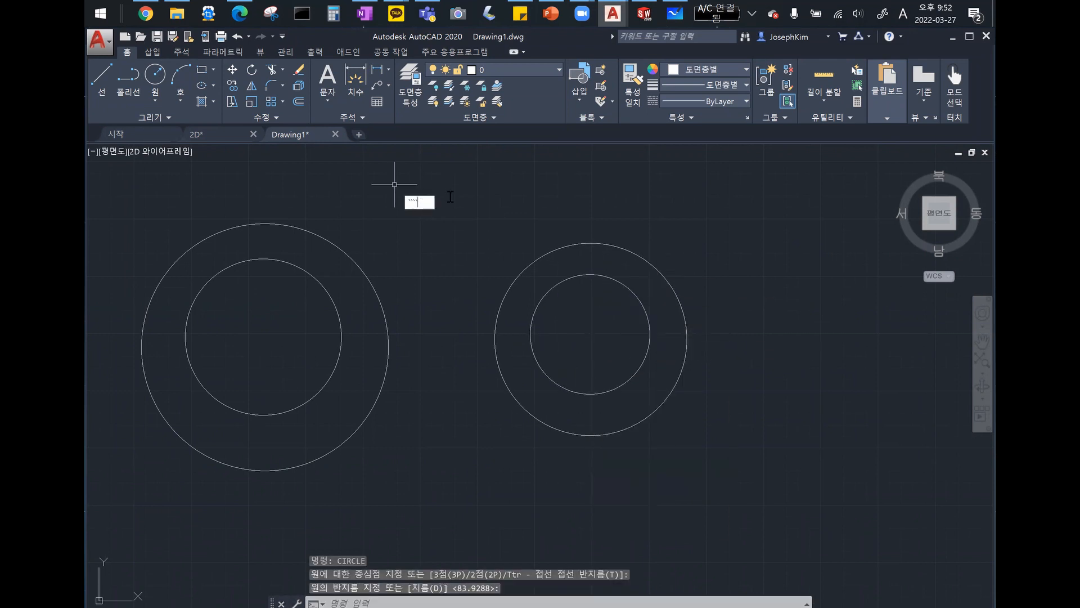
{"action": "key", "text": "Escape"}
{"action": "left_click", "coordinate": [618, 200]}
{"action": "key", "text": "Escape"}
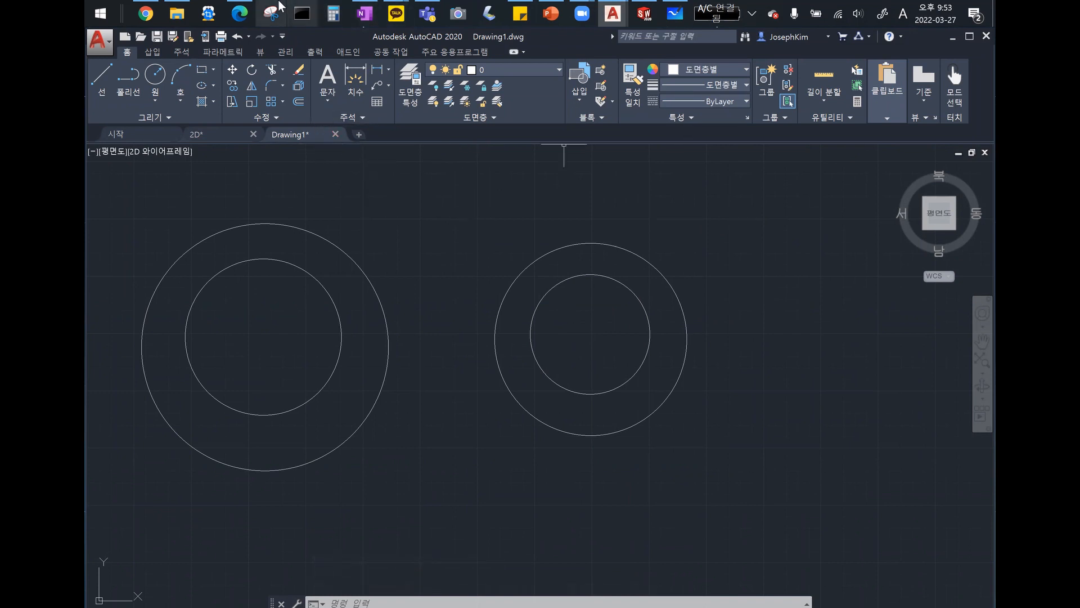
Step: Examine the overall layout of the shineX_FUL_01 drawing, including its part outline, dimensions, note and title block
{"action": "left_click", "coordinate": [146, 13]}
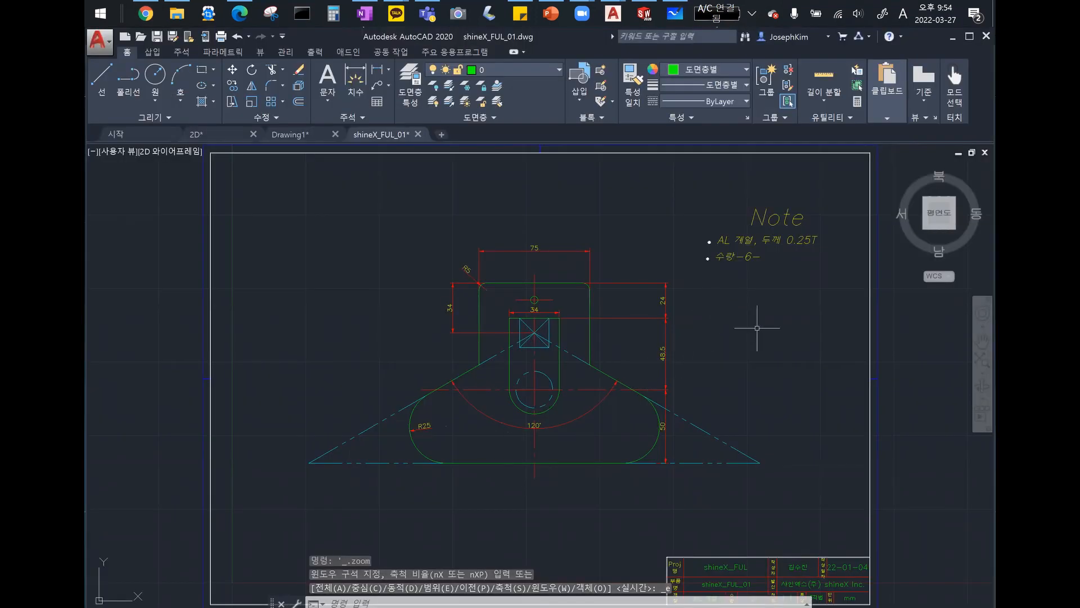
{"action": "scroll", "coordinate": [940, 378], "scroll_direction": "down", "scroll_amount": 2}
{"action": "mouse_move", "coordinate": [941, 377]}
{"action": "middle_mouse_down"}
{"action": "mouse_move", "coordinate": [786, 335]}
{"action": "mouse_move", "coordinate": [890, 334]}
{"action": "middle_mouse_up"}
{"action": "scroll", "coordinate": [786, 330], "scroll_direction": "up", "scroll_amount": 2}
{"action": "middle_click", "coordinate": [890, 333]}
{"action": "middle_click", "coordinate": [890, 333]}
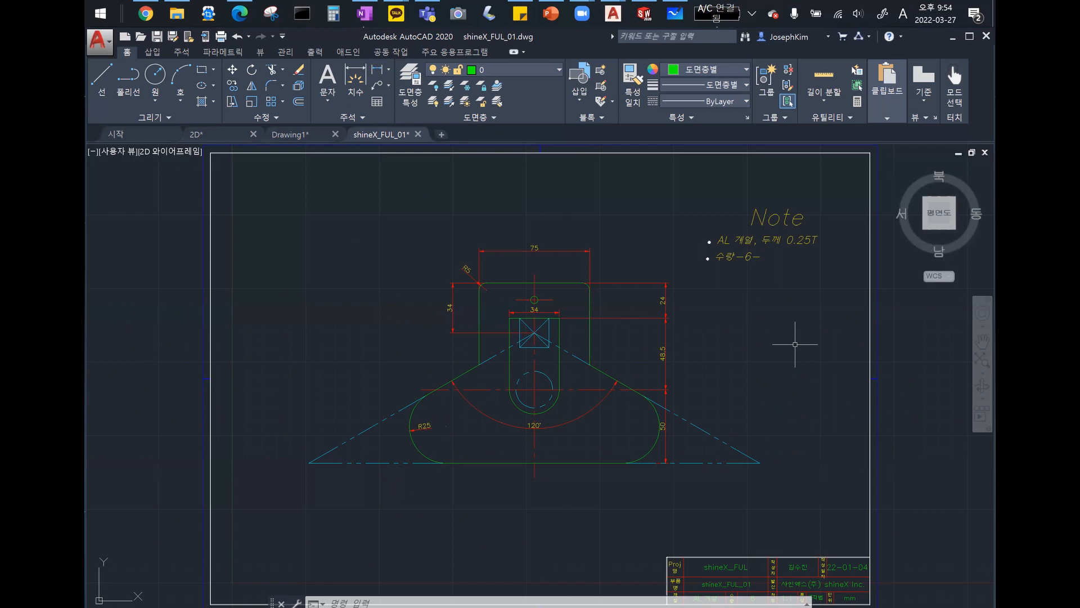
{"action": "scroll", "coordinate": [538, 358], "scroll_direction": "up", "scroll_amount": 2}
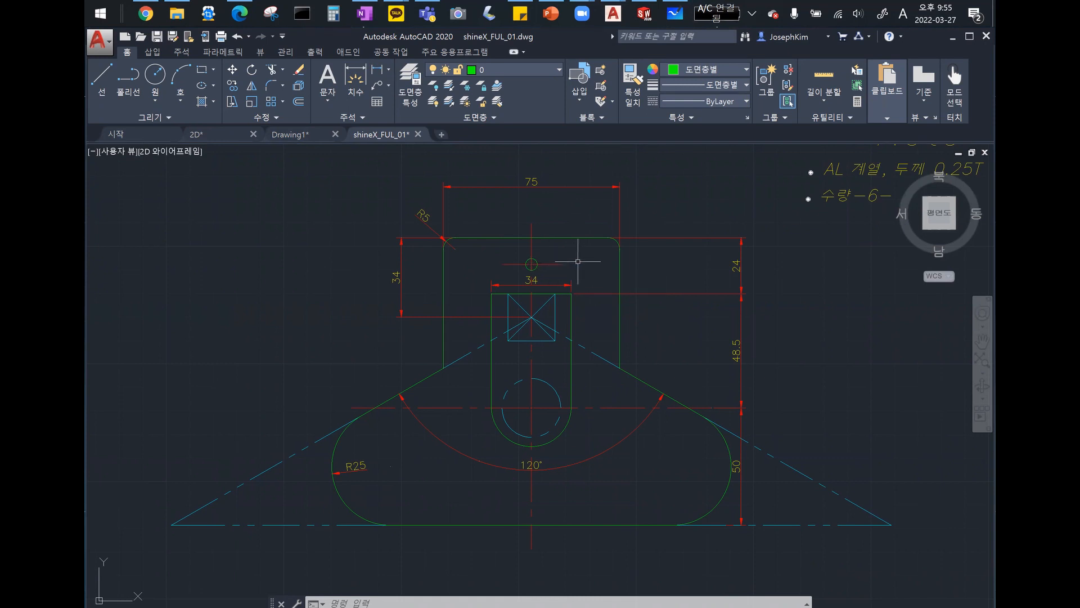
{"action": "middle_click_drag", "start_coordinate": [593, 248], "coordinate": [595, 229]}
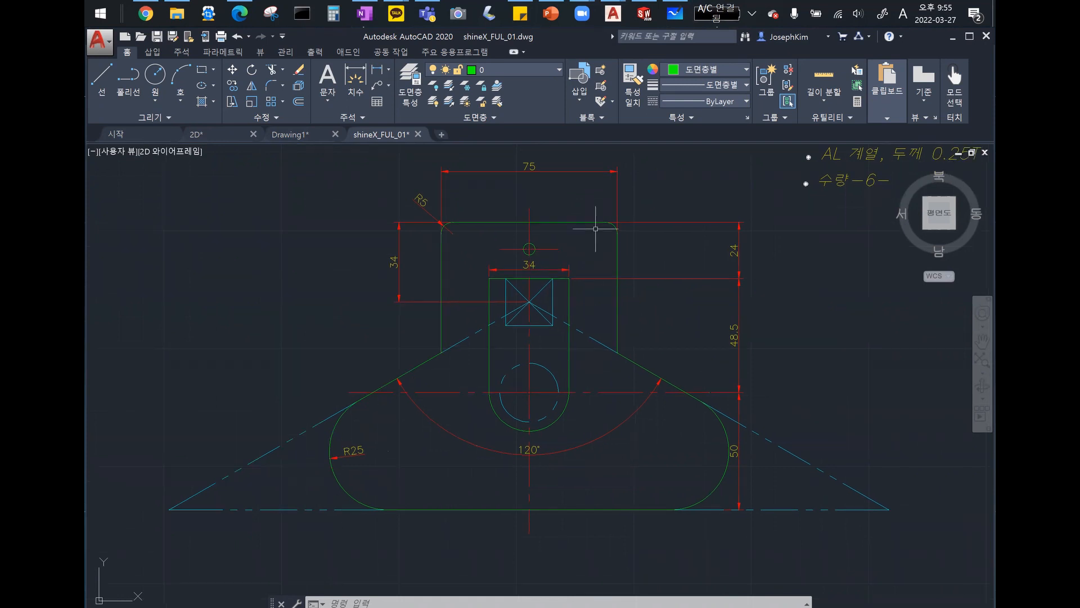
Step: Inspect the layer of the centre line through the small hole near the part's upper edge, and clear the selection
{"action": "left_click", "coordinate": [554, 249]}
{"action": "key", "text": "Escape"}
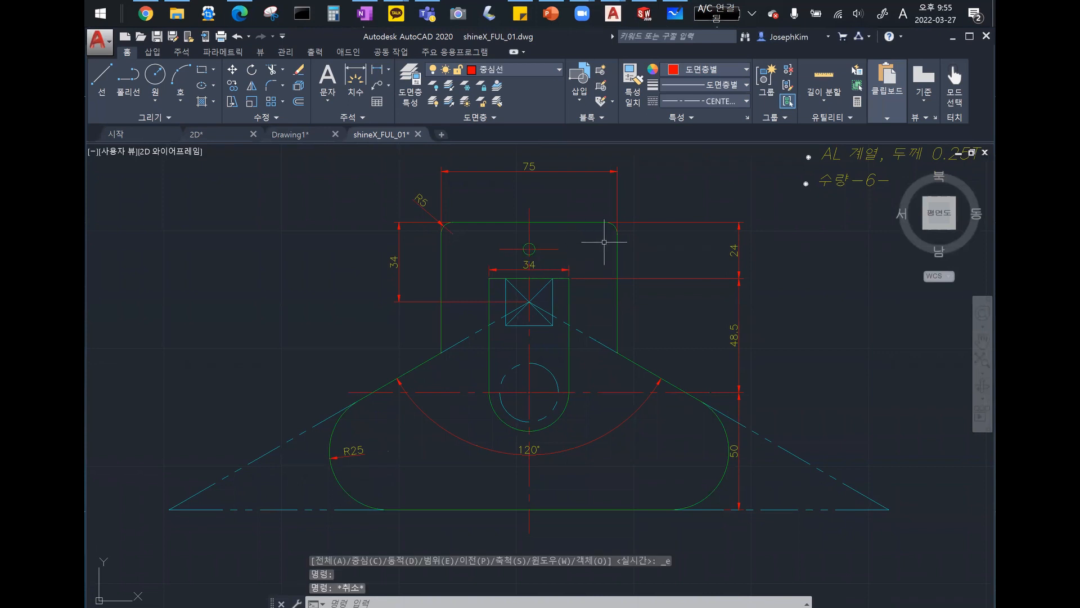
{"action": "key", "text": "Escape"}
{"action": "key", "text": "Escape"}
Step: Inspect the phantom lines of the crossed square below the small hole up close, and clear the selection
{"action": "scroll", "coordinate": [580, 251], "scroll_direction": "up", "scroll_amount": 4}
{"action": "middle_click_drag", "start_coordinate": [569, 257], "coordinate": [609, 282]}
{"action": "scroll", "coordinate": [609, 281], "scroll_direction": "down", "scroll_amount": 2}
{"action": "scroll", "coordinate": [575, 393], "scroll_direction": "up", "scroll_amount": 1}
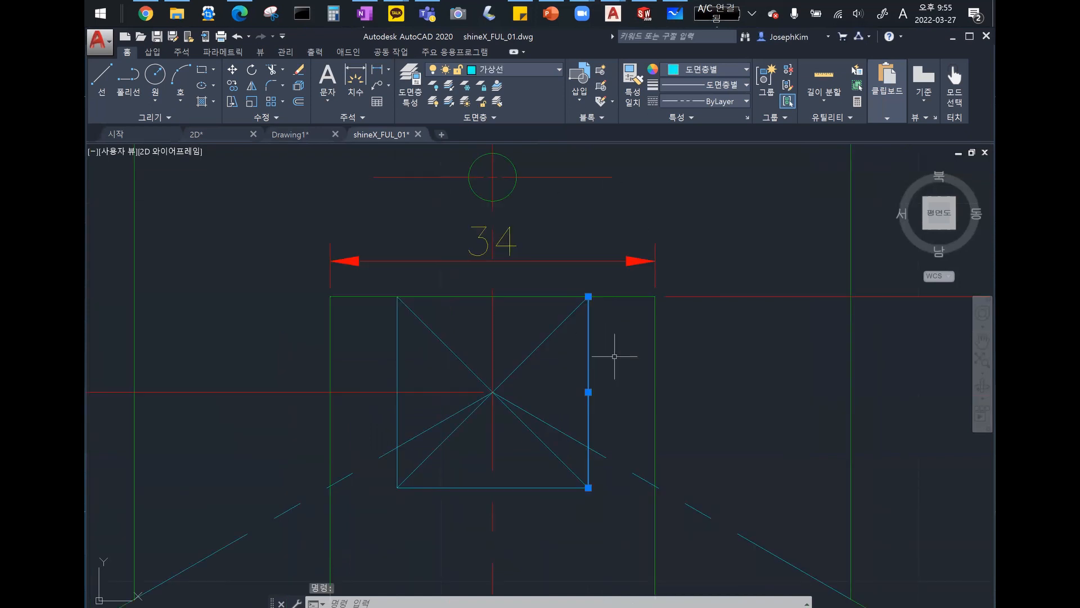
{"action": "left_click", "coordinate": [615, 356]}
{"action": "key", "text": "Escape"}
{"action": "key", "text": "Escape"}
{"action": "key", "text": "Escape"}
{"action": "scroll", "coordinate": [604, 357], "scroll_direction": "down", "scroll_amount": 1}
{"action": "middle_click_drag", "start_coordinate": [603, 360], "coordinate": [624, 305]}
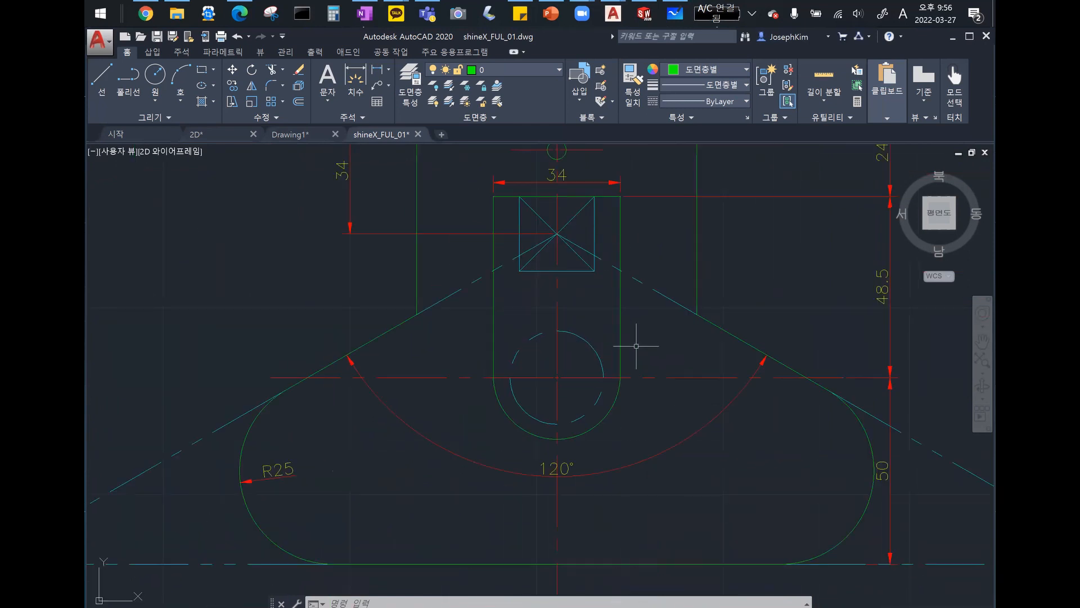
Step: Check the properties of the centre mark at the slot's rounded end and review the surrounding dimensions and notes
{"action": "mouse_move", "coordinate": [654, 375]}
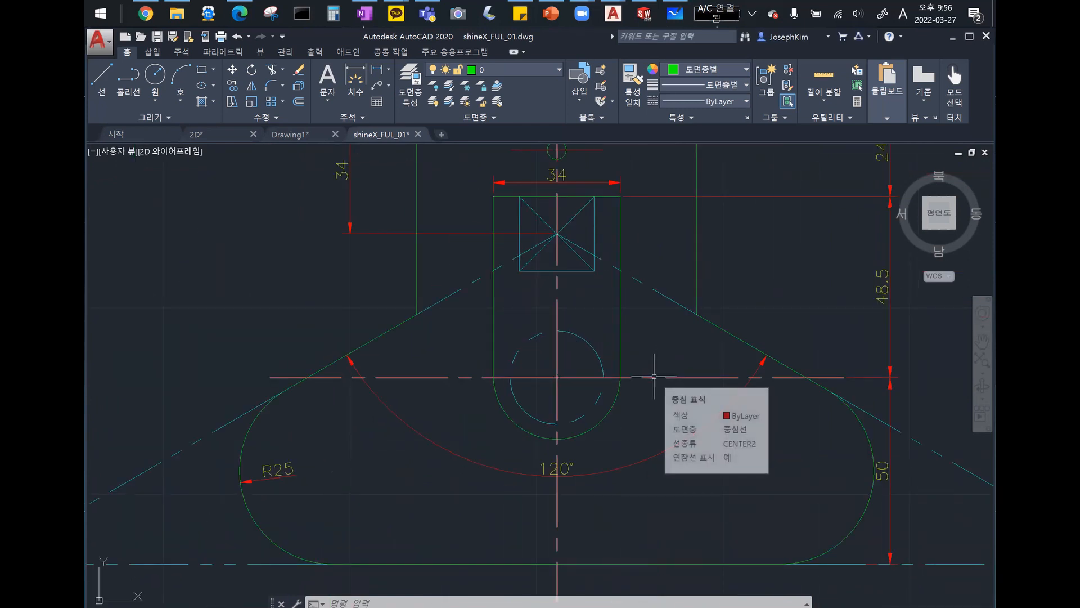
{"action": "scroll", "coordinate": [654, 375], "scroll_direction": "down", "scroll_amount": 2}
{"action": "middle_click_drag", "start_coordinate": [651, 377], "coordinate": [591, 394]}
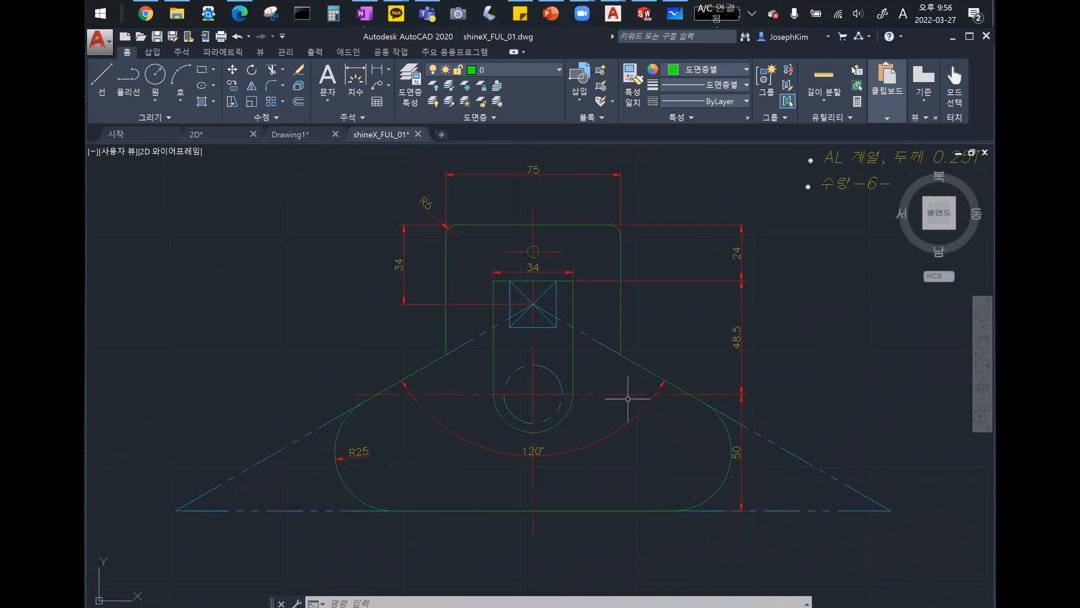
{"action": "middle_click_drag", "start_coordinate": [794, 225], "coordinate": [669, 236]}
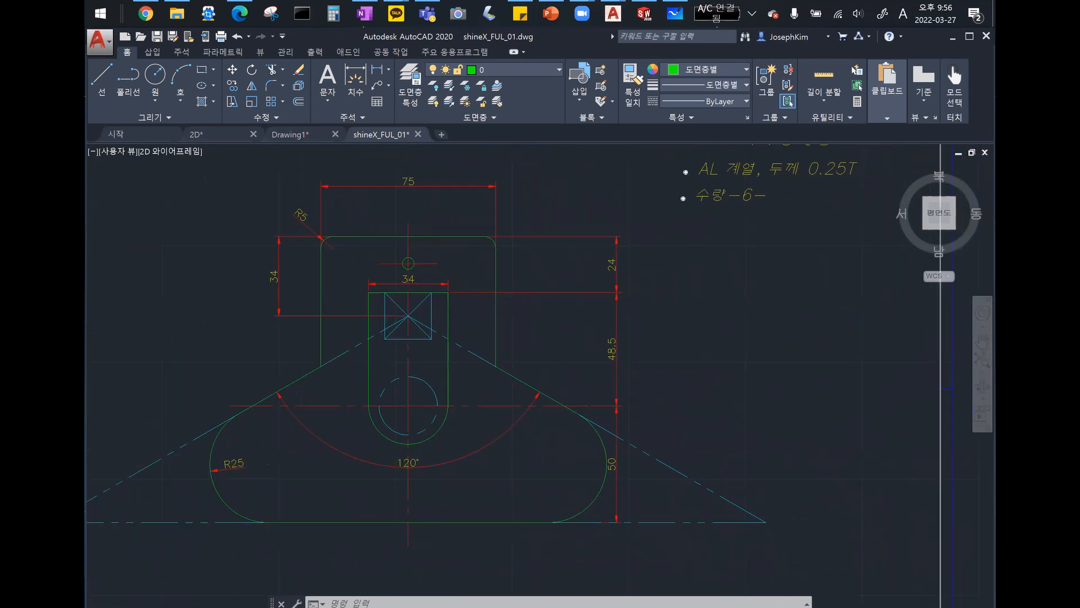
{"action": "left_click", "coordinate": [736, 69]}
{"action": "middle_click_drag", "start_coordinate": [531, 187], "coordinate": [569, 180]}
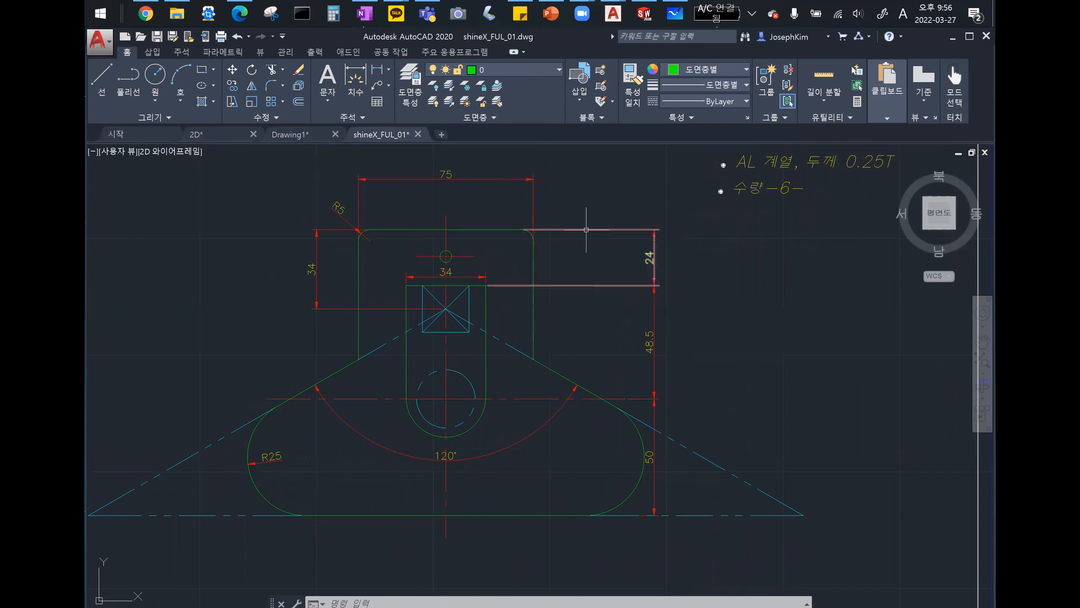
Step: Turn off the 치수 (dimension), 중심선 (centre line) and 가상선 (phantom line) layers to leave only the part outline
{"action": "left_click", "coordinate": [525, 68]}
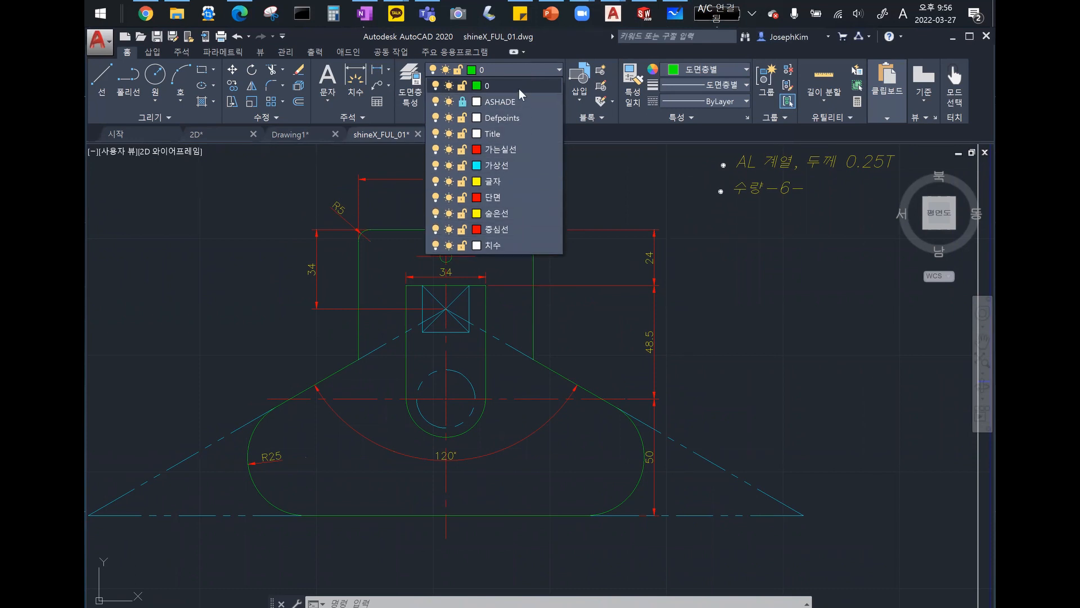
{"action": "middle_click_drag", "start_coordinate": [560, 181], "coordinate": [400, 181]}
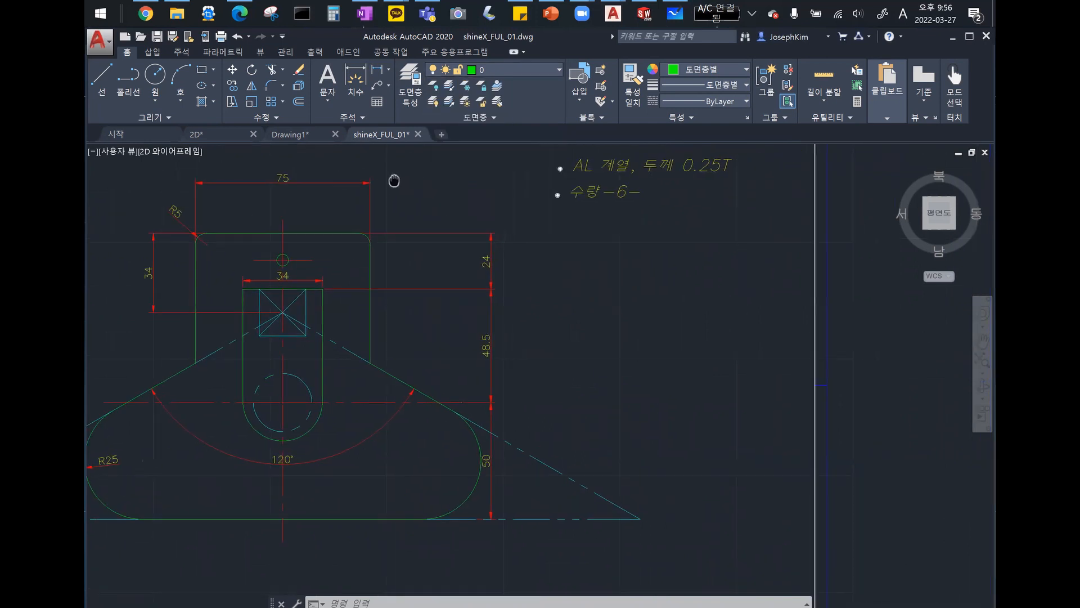
{"action": "left_click", "coordinate": [495, 69]}
{"action": "left_click", "coordinate": [435, 246]}
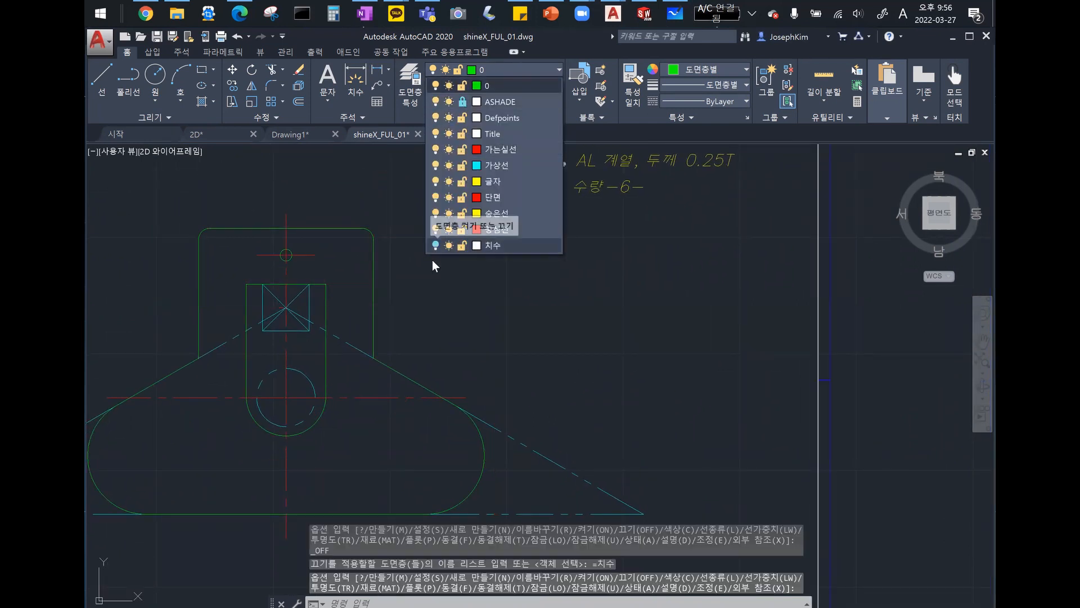
{"action": "middle_click_drag", "start_coordinate": [467, 355], "coordinate": [492, 353]}
{"action": "left_click", "coordinate": [506, 69]}
{"action": "left_click", "coordinate": [436, 229]}
{"action": "left_click", "coordinate": [436, 165]}
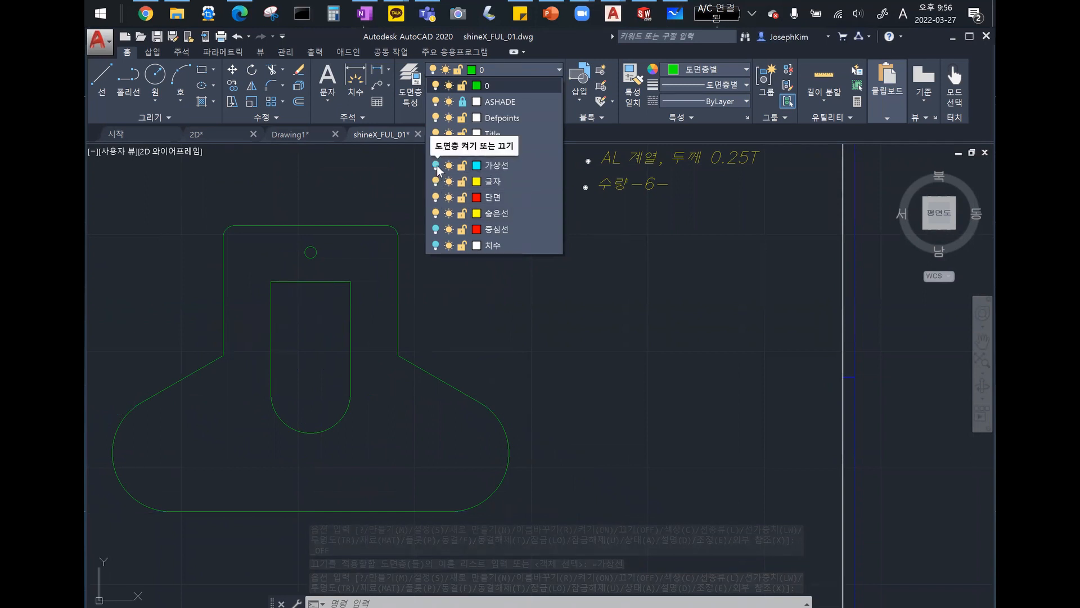
Step: Turn the 중심선, 치수 and 가상선 layers back on
{"action": "left_click", "coordinate": [436, 229]}
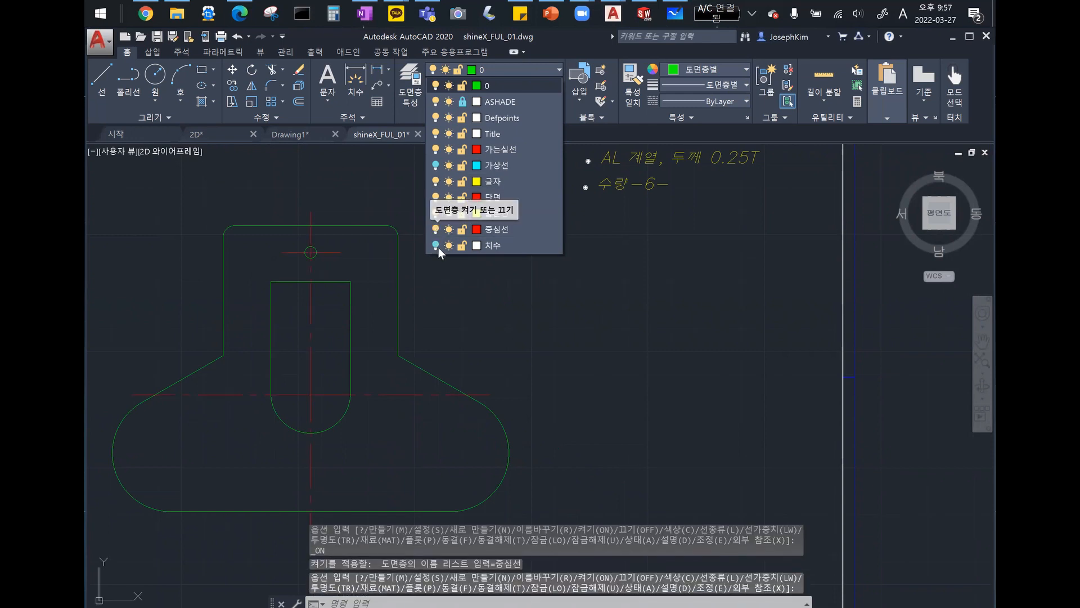
{"action": "left_click", "coordinate": [435, 245]}
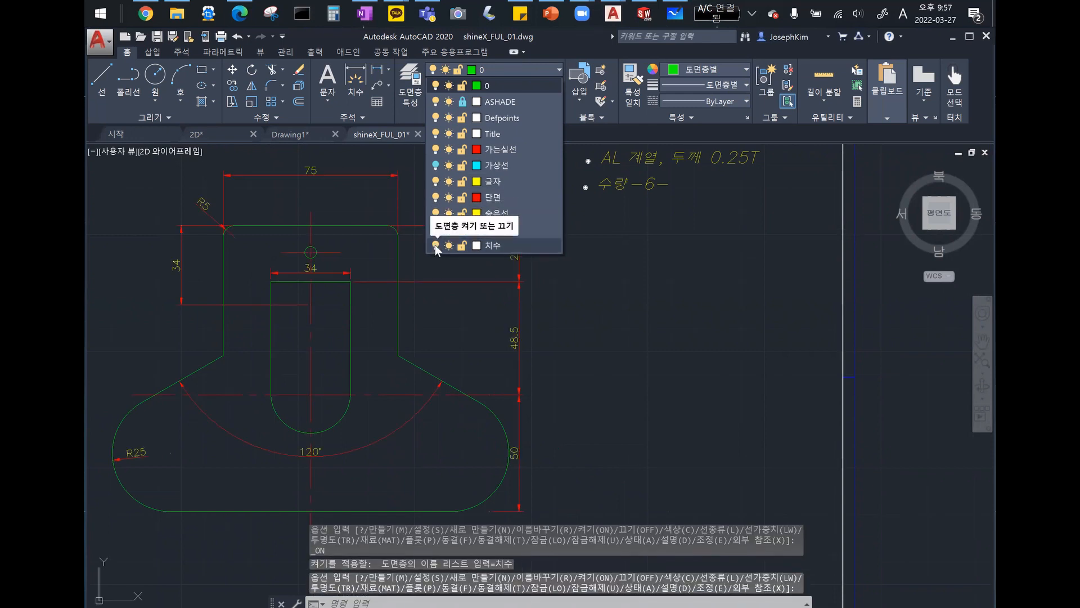
{"action": "left_click", "coordinate": [435, 166]}
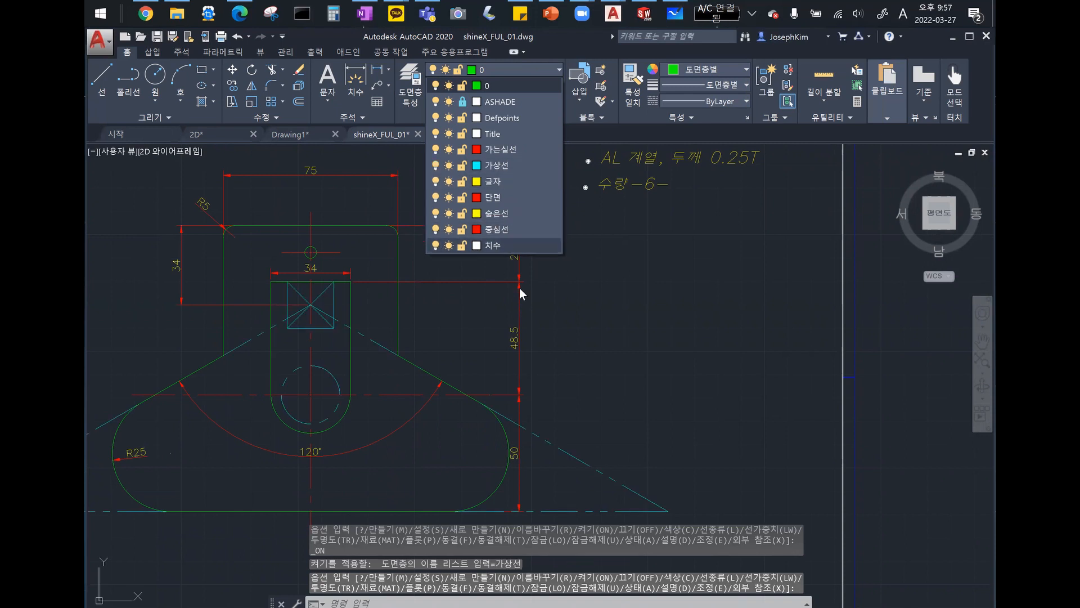
{"action": "middle_click_drag", "start_coordinate": [631, 306], "coordinate": [815, 281]}
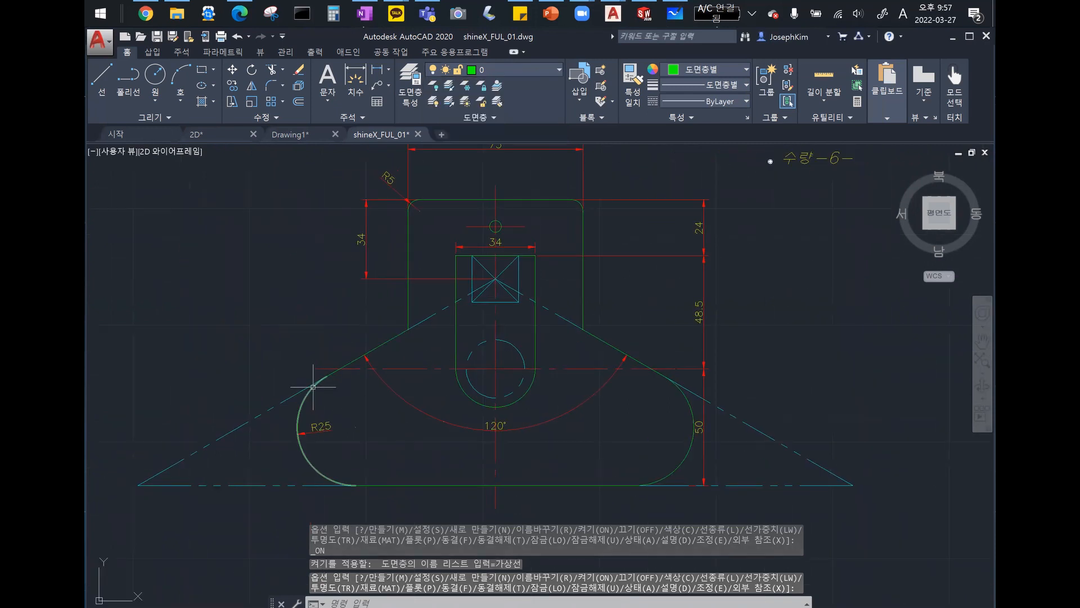
{"action": "middle_click_drag", "start_coordinate": [792, 284], "coordinate": [788, 337]}
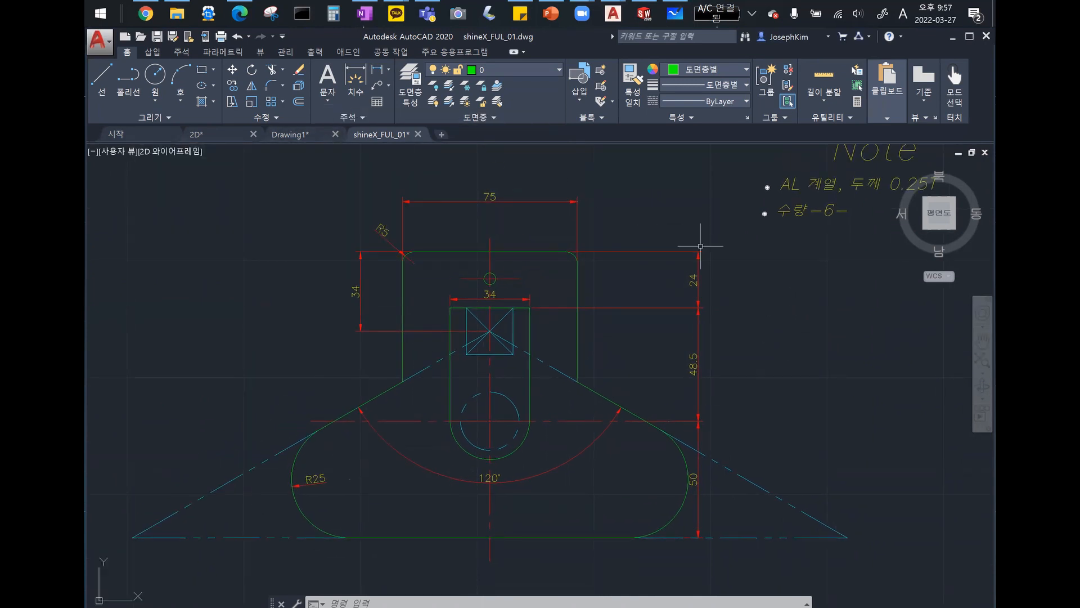
Step: Assign the whole part view, including its centre lines, phantom lines and dimensions, to layer 0, and clear the selection
{"action": "mouse_move", "coordinate": [315, 141]}
{"action": "left_click", "coordinate": [572, 201]}
{"action": "left_click", "coordinate": [226, 498]}
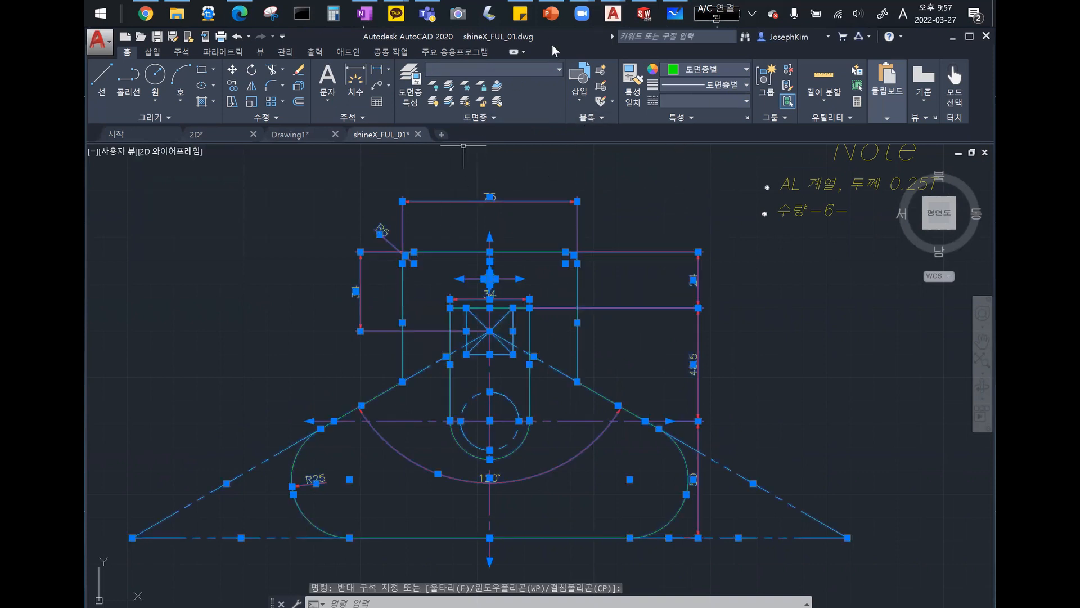
{"action": "key", "text": "Escape"}
{"action": "key", "text": "Escape"}
{"action": "key", "text": "Escape"}
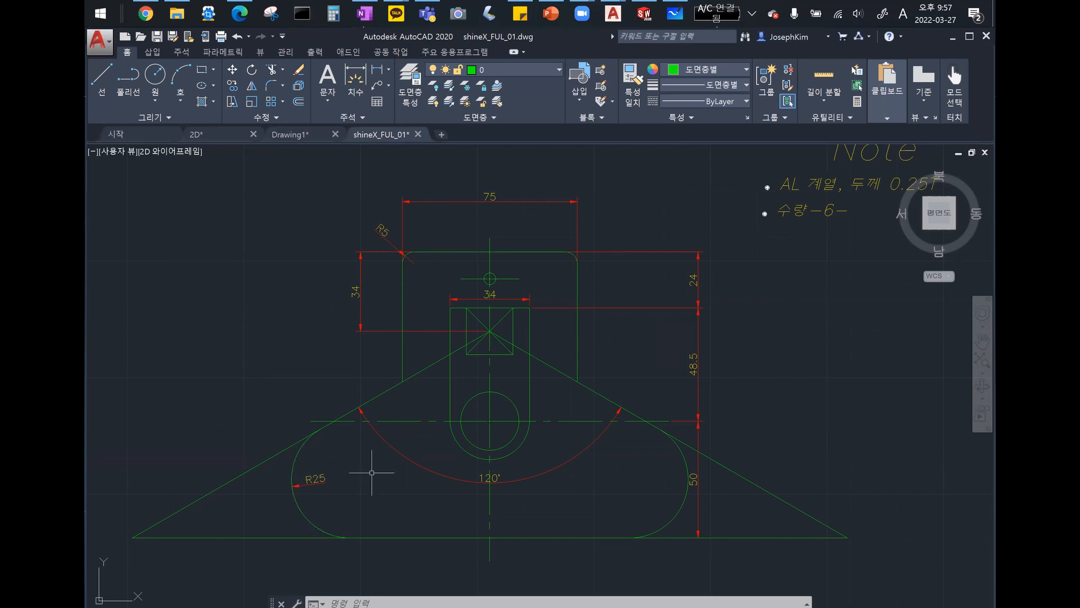
Step: Undo the layer change of the part view's lines and dimensions
{"action": "key", "text": "ctrl+z"}
{"action": "left_click", "coordinate": [809, 364]}
{"action": "left_click", "coordinate": [809, 364]}
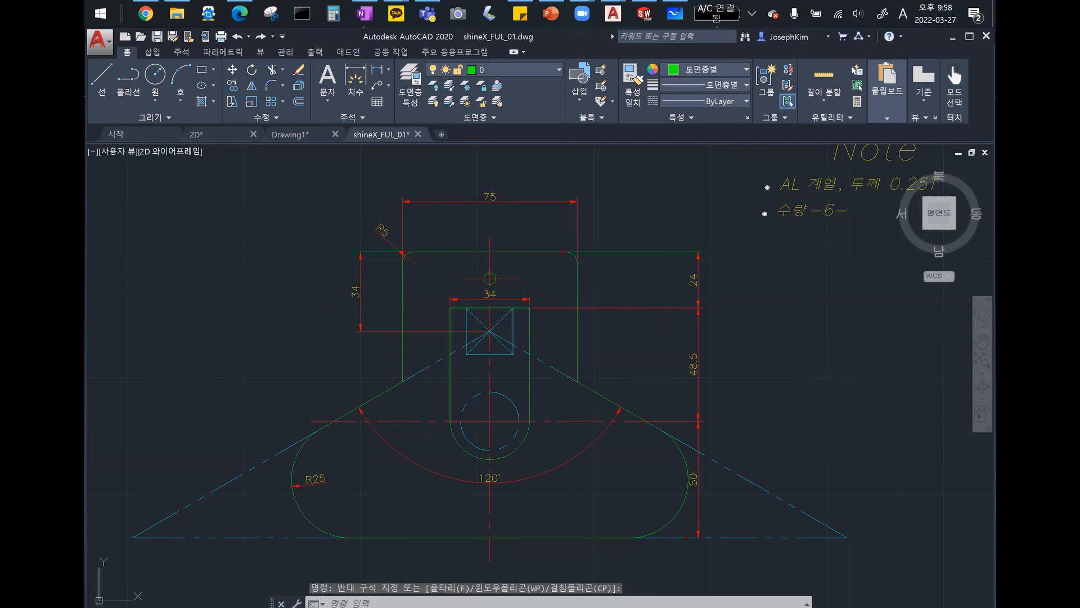
Step: Look at the shineX_FUL_01 PDF in Chrome, and return to AutoCAD to view the whole drawing sheet
{"action": "left_click", "coordinate": [145, 13]}
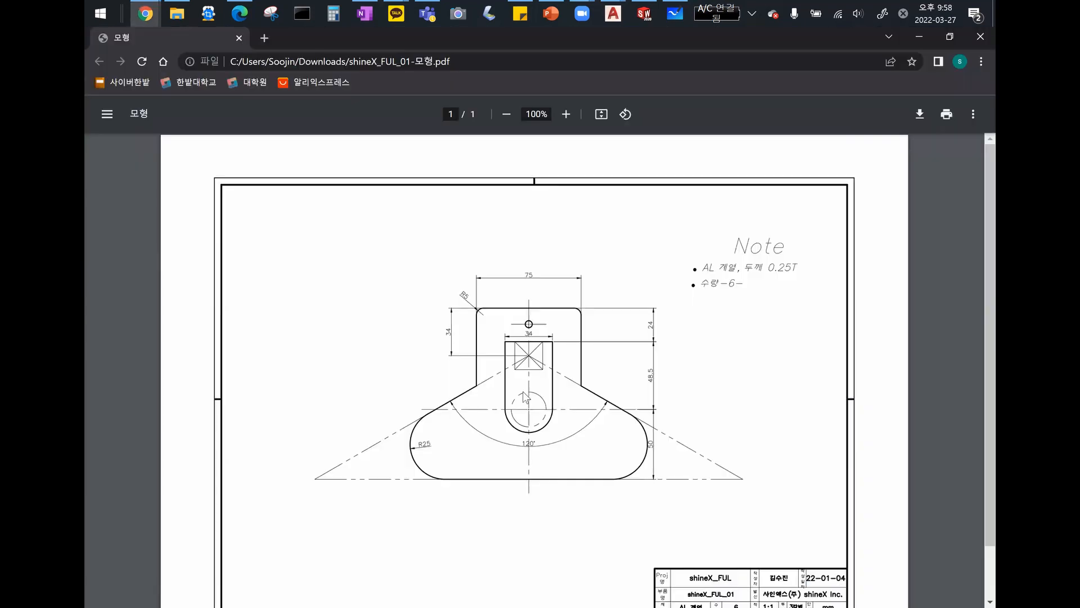
{"action": "scroll", "coordinate": [442, 480], "scroll_direction": "up", "scroll_amount": 2, "text": "ctrl"}
{"action": "scroll", "coordinate": [450, 486], "scroll_direction": "down", "scroll_amount": 1, "text": "ctrl"}
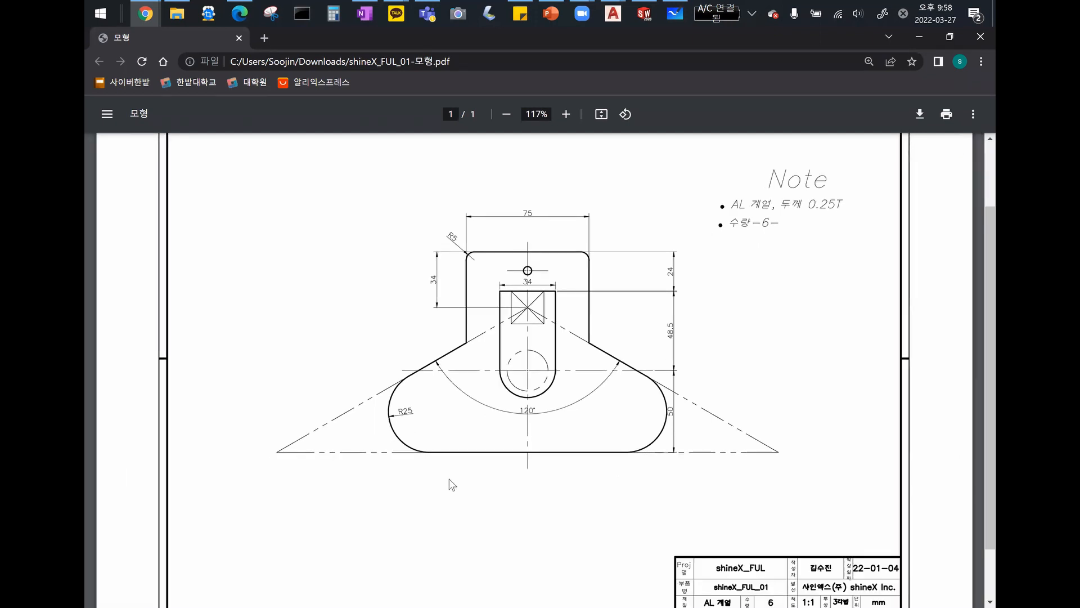
{"action": "left_click", "coordinate": [613, 14]}
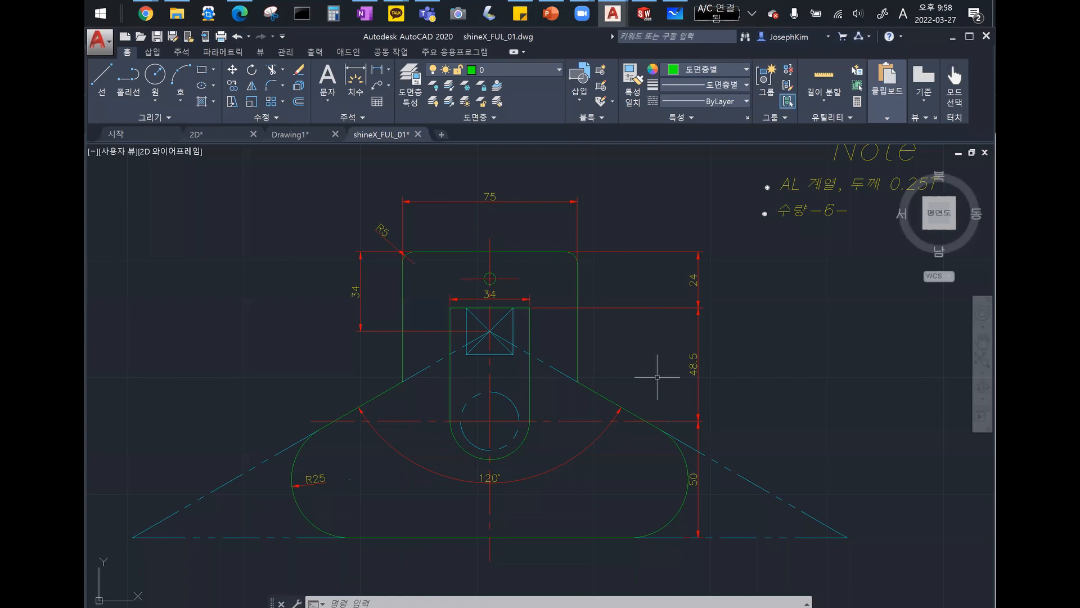
{"action": "middle_click", "coordinate": [785, 275]}
{"action": "middle_click", "coordinate": [785, 275]}
Step: Examine the part outline, dimensions and note up close in the shineX_FUL_01 PDF in Chrome, and switch back to AutoCAD
{"action": "scroll", "coordinate": [416, 376], "scroll_direction": "up", "scroll_amount": 1, "text": "ctrl"}
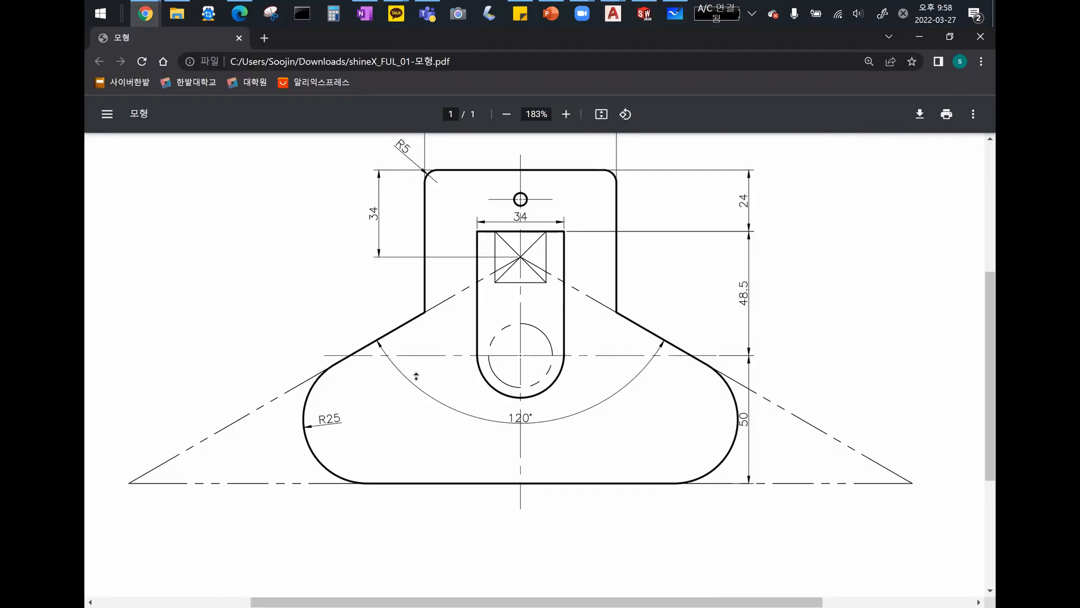
{"action": "middle_click_drag", "start_coordinate": [417, 376], "coordinate": [441, 357]}
{"action": "scroll", "coordinate": [450, 381], "scroll_direction": "down", "scroll_amount": 2}
{"action": "scroll", "coordinate": [604, 592], "scroll_direction": "left", "scroll_amount": 2}
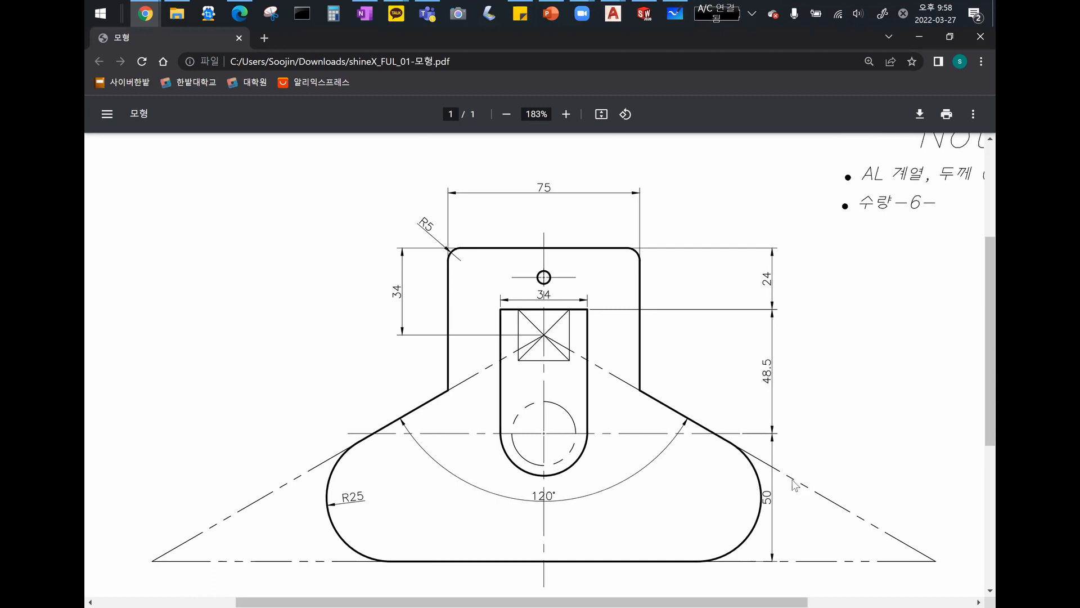
{"action": "scroll", "coordinate": [817, 464], "scroll_direction": "down", "scroll_amount": 1}
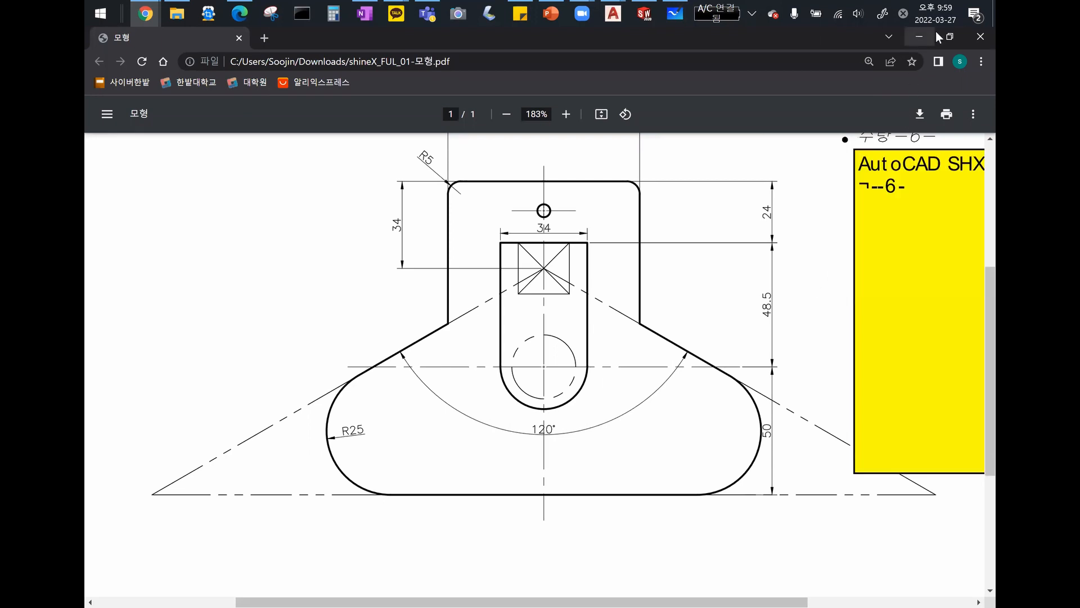
{"action": "left_click", "coordinate": [911, 35]}
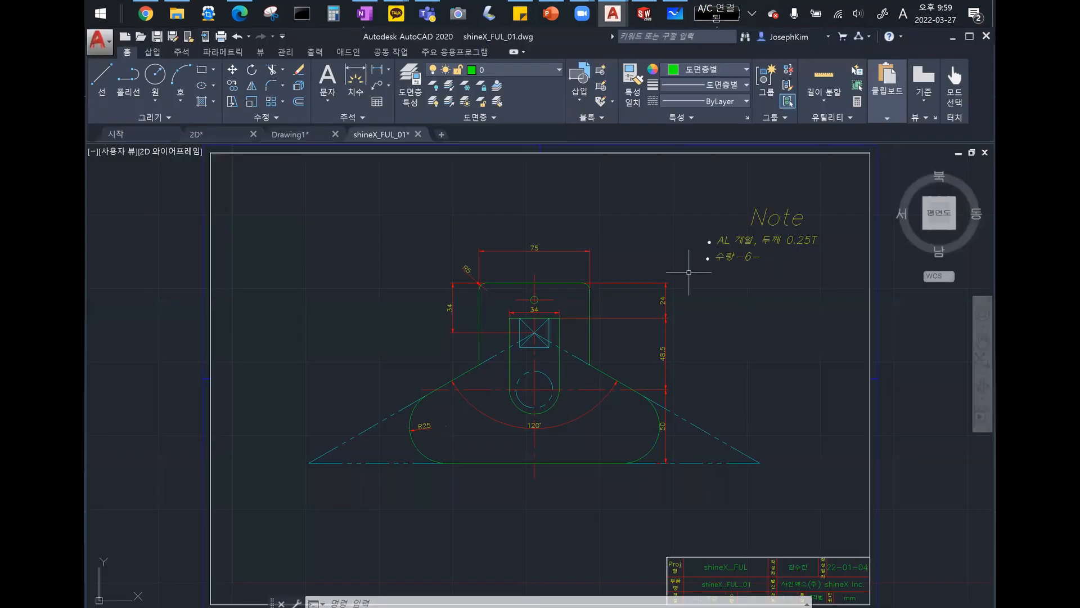
Step: Close the shineX_FUL_01 drawing and return to Drawing1
{"action": "left_click", "coordinate": [420, 133]}
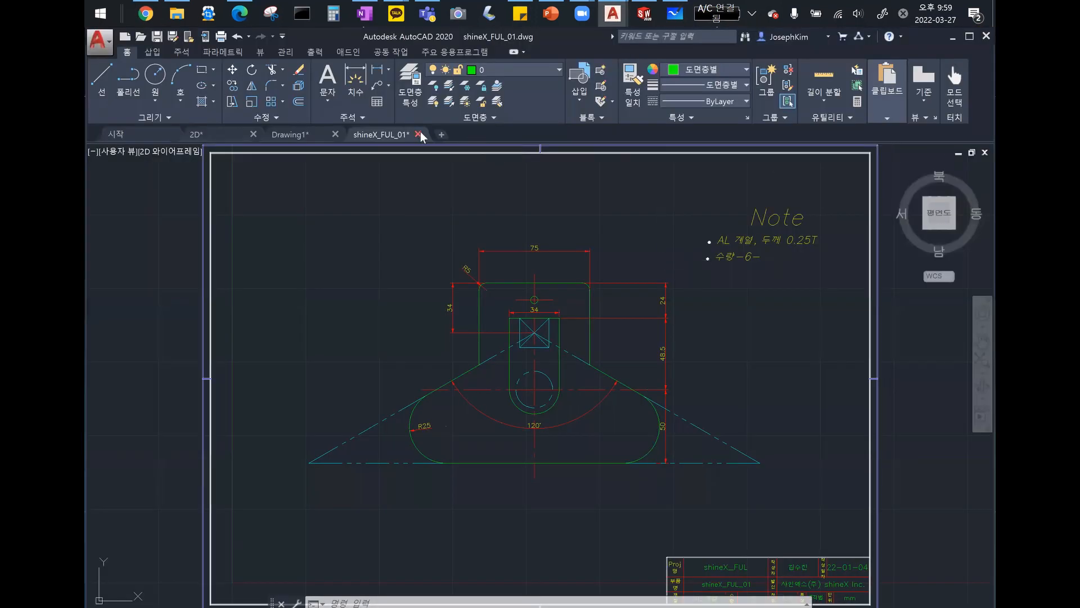
{"action": "left_click", "coordinate": [596, 364]}
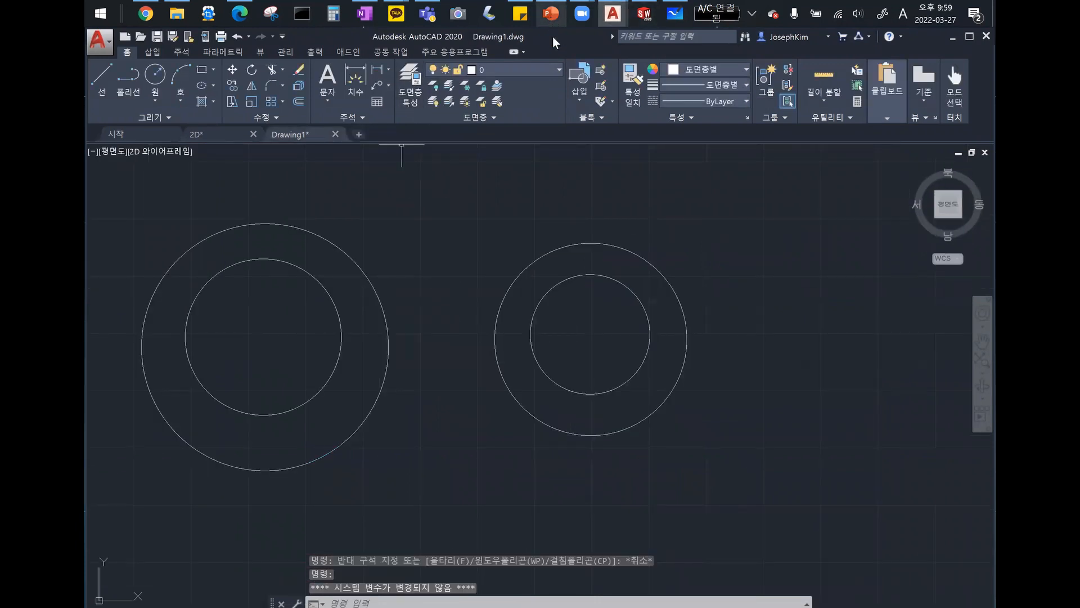
{"action": "middle_click_drag", "start_coordinate": [394, 247], "coordinate": [422, 253]}
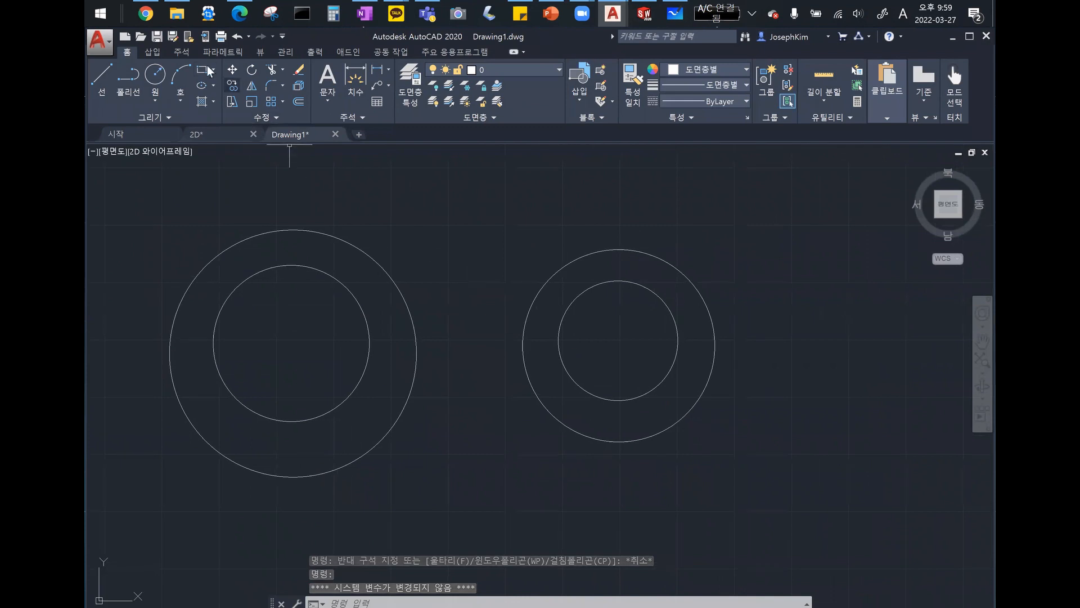
{"action": "left_click", "coordinate": [726, 454]}
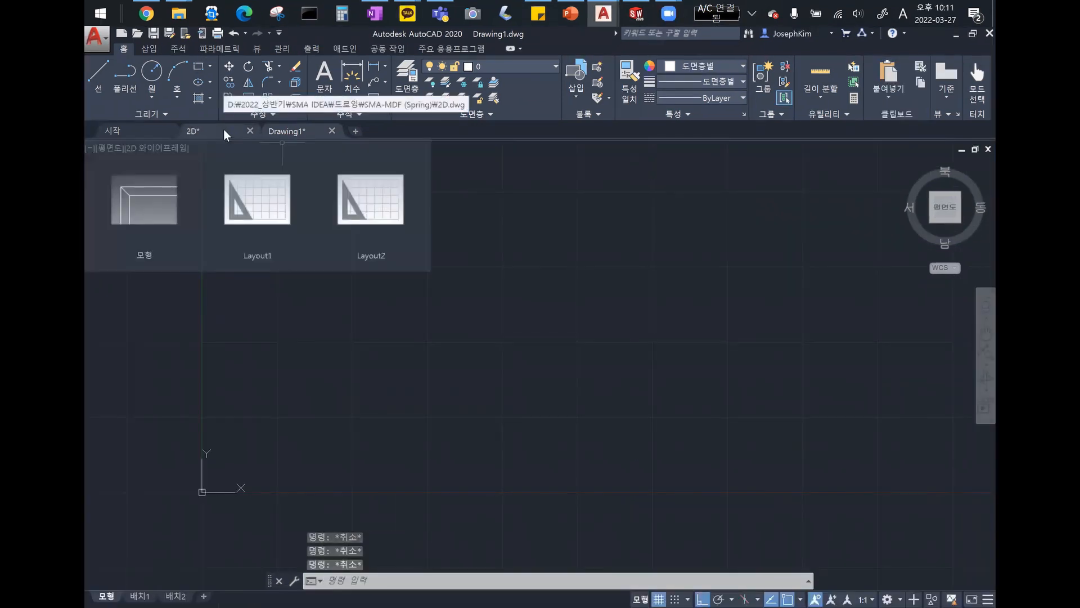
Step: Open the 2D drawing and examine the layout of its triangular plates and small slotted parts up close
{"action": "left_click", "coordinate": [225, 134]}
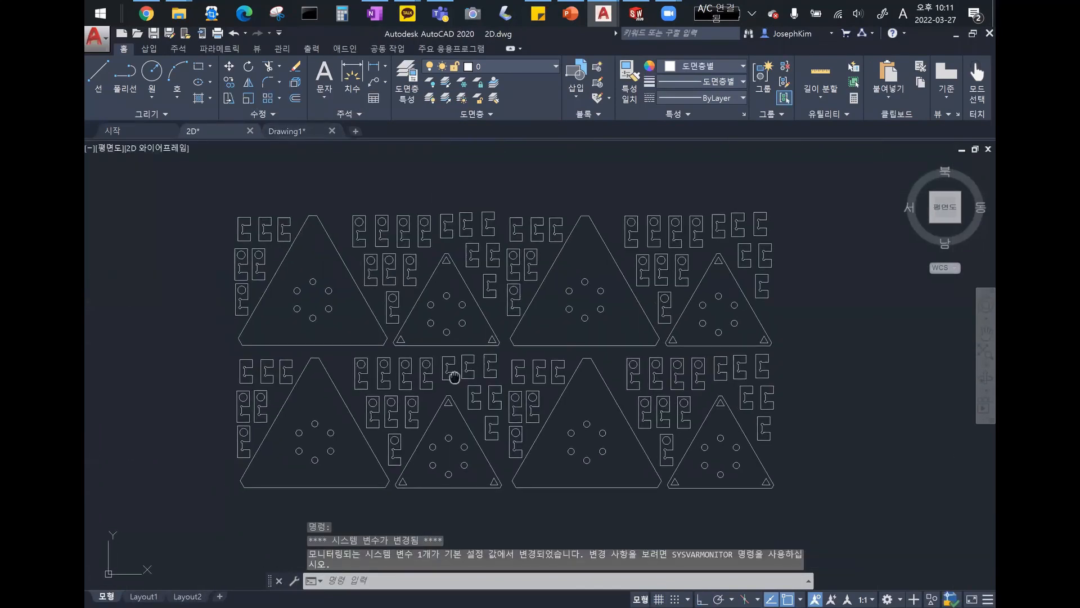
{"action": "scroll", "coordinate": [451, 374], "scroll_direction": "up", "scroll_amount": 3}
{"action": "scroll", "coordinate": [449, 486], "scroll_direction": "down", "scroll_amount": 3}
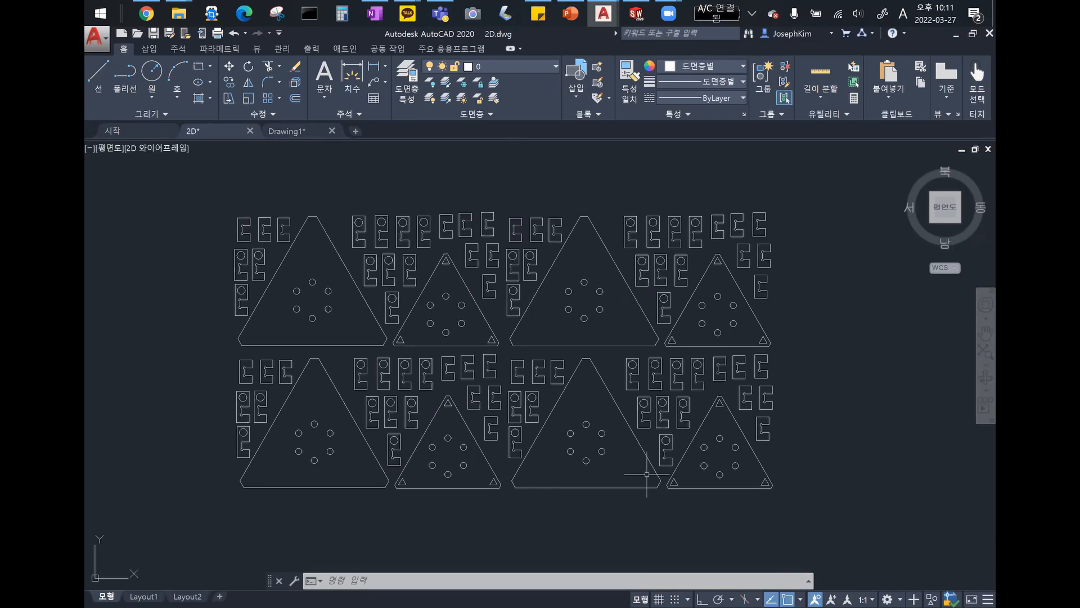
{"action": "scroll", "coordinate": [419, 217], "scroll_direction": "up", "scroll_amount": 5}
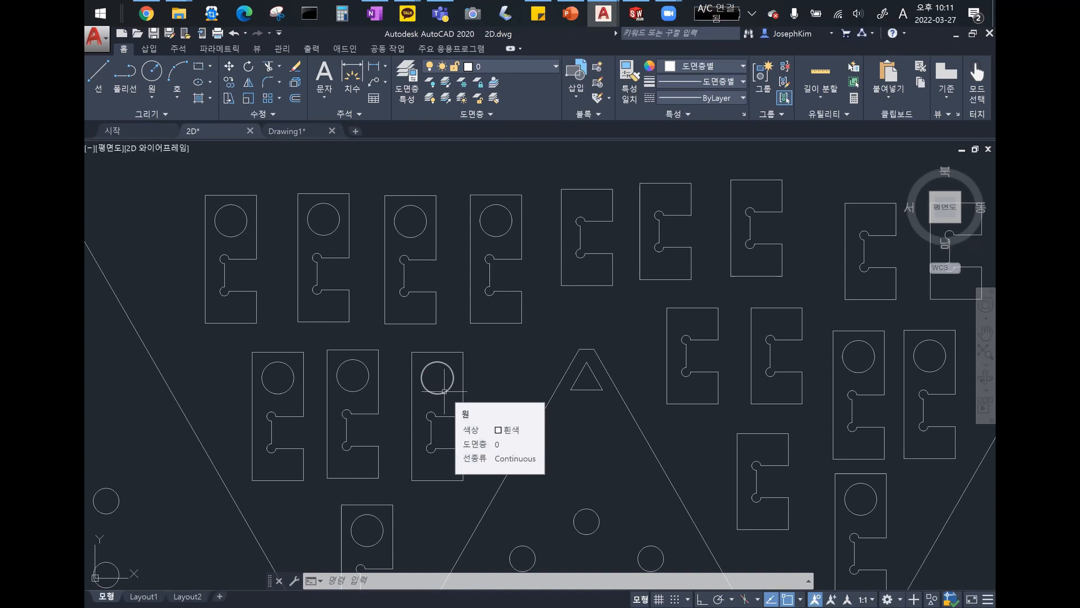
Step: Draw a horizontal line and a vertical line rising from its end in Drawing1 with Ortho mode on
{"action": "left_click", "coordinate": [290, 133]}
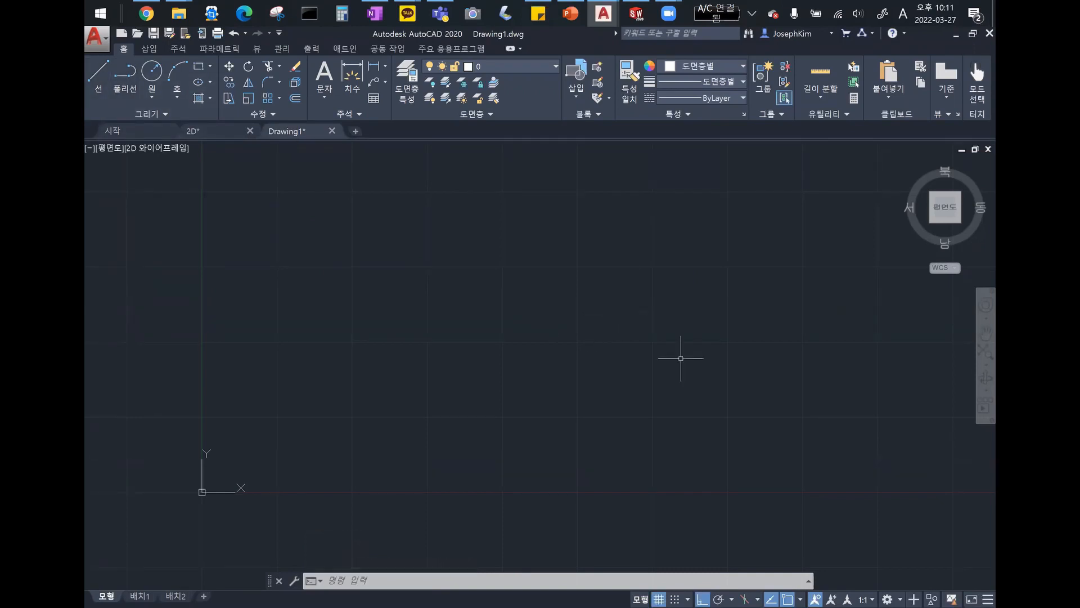
{"action": "left_click", "coordinate": [104, 81]}
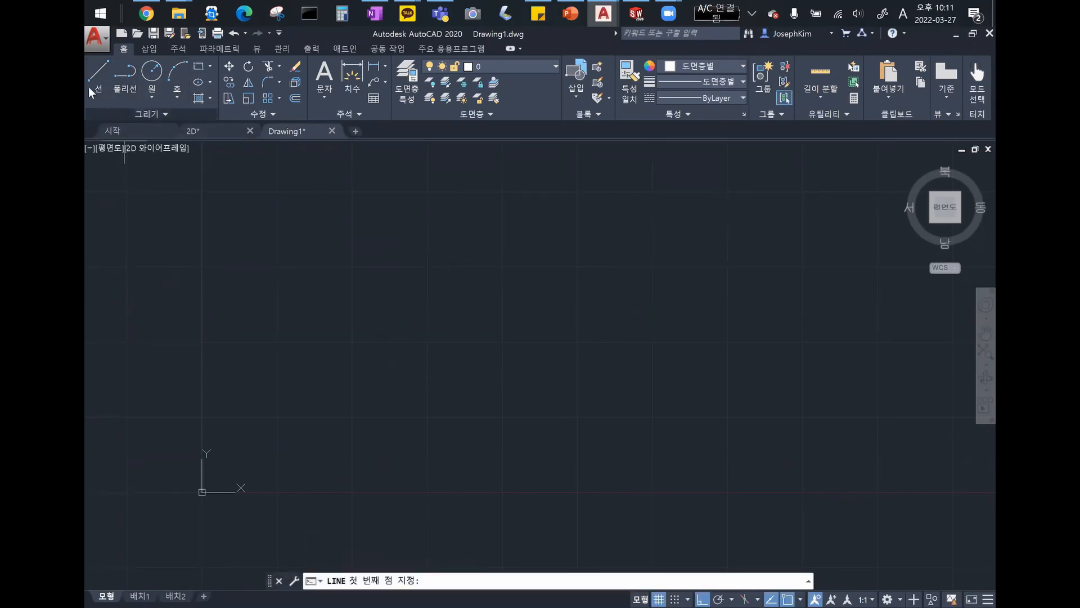
{"action": "left_click", "coordinate": [359, 352]}
{"action": "left_click", "coordinate": [616, 352]}
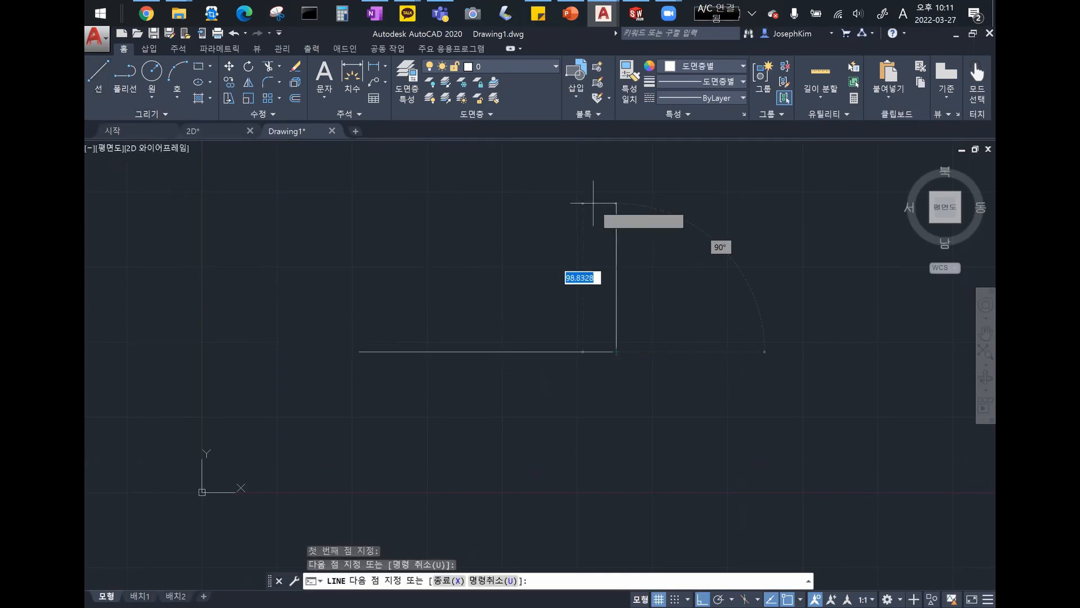
{"action": "left_click", "coordinate": [616, 192]}
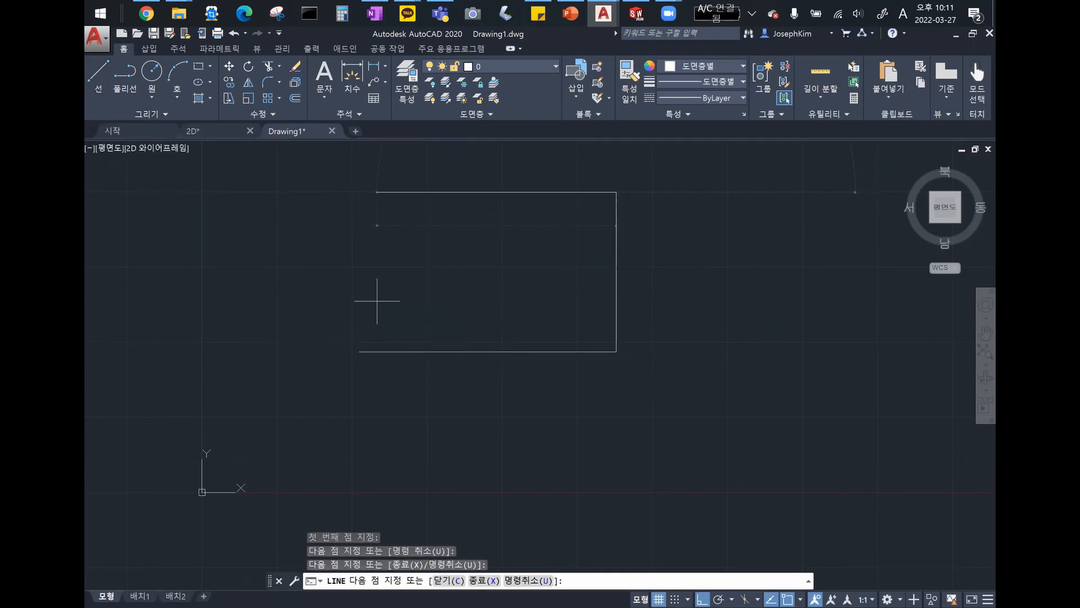
Step: End the Line command and erase the two connected lines
{"action": "key", "text": "Escape"}
{"action": "key", "text": "Escape"}
{"action": "left_click", "coordinate": [786, 428]}
{"action": "left_click", "coordinate": [332, 170]}
{"action": "key", "text": "Delete"}
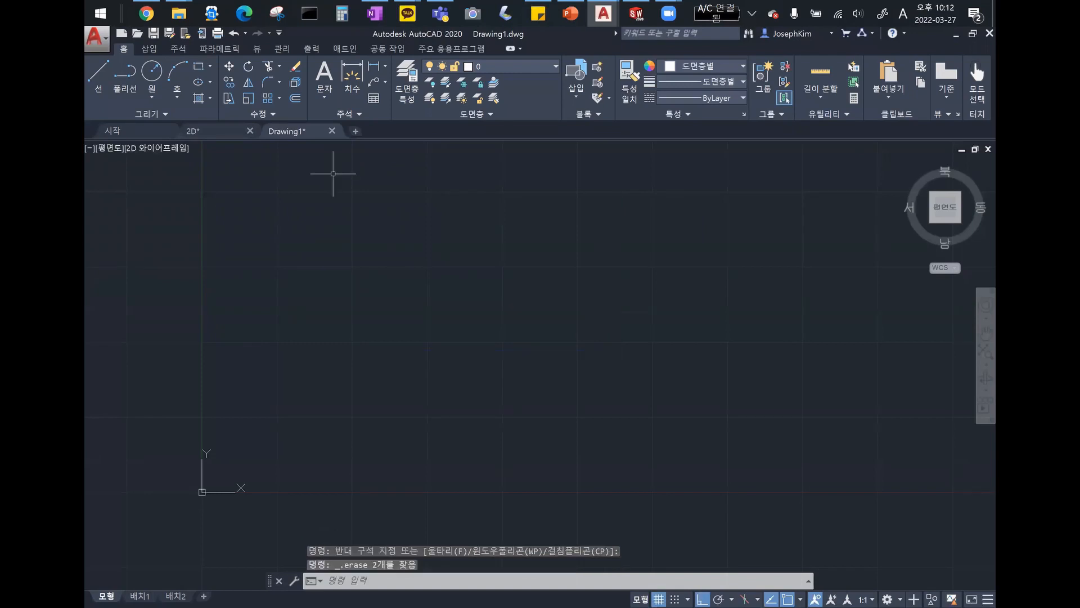
Step: Switch object snap on and Ortho mode off, and try a line at a free angle before cancelling it
{"action": "key", "text": "F3"}
{"action": "key", "text": "F8"}
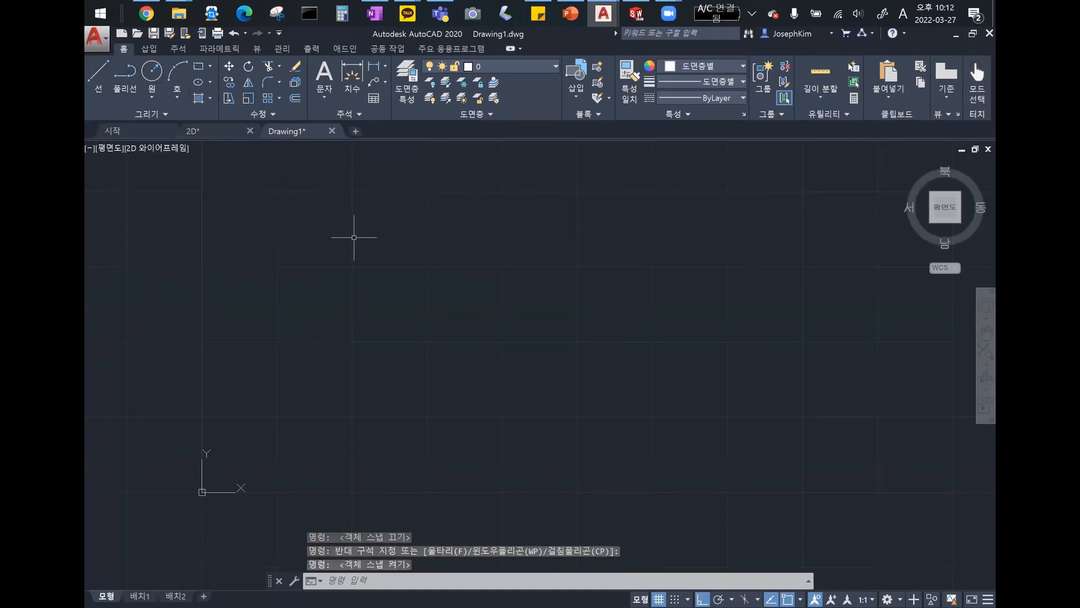
{"action": "left_click", "coordinate": [99, 76]}
{"action": "left_click", "coordinate": [321, 221]}
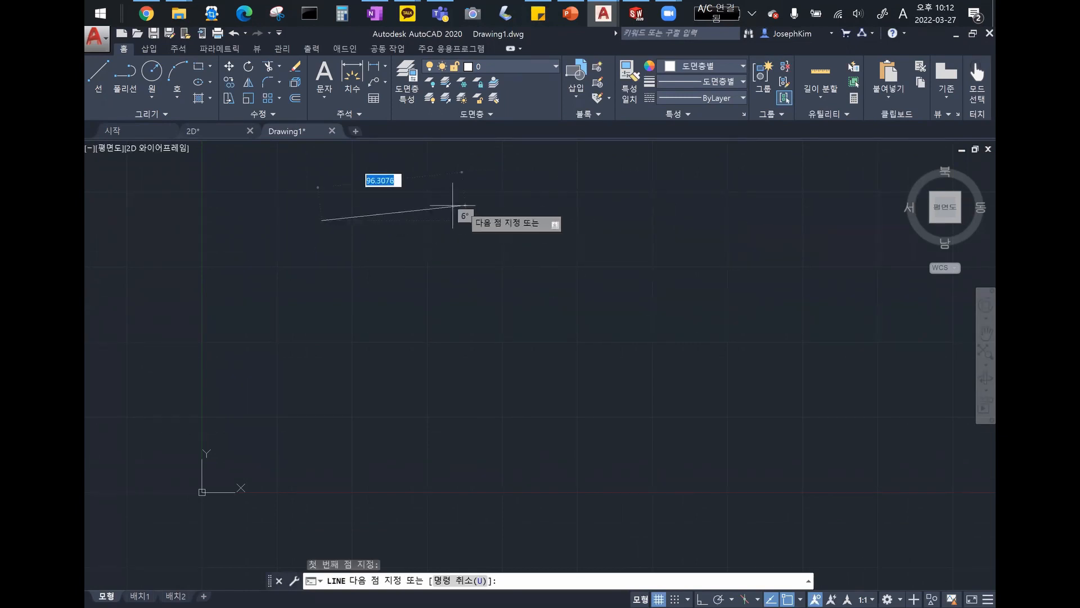
{"action": "key", "text": "Escape"}
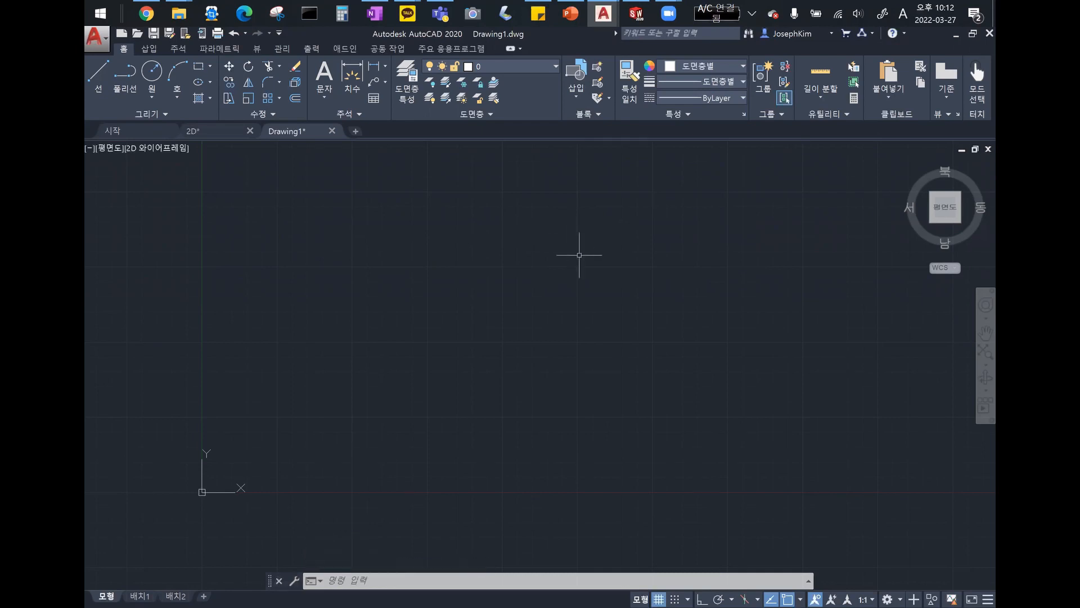
Step: Try a free line with its angle locked at 40 degrees and cancel it before placing the end point
{"action": "left_click", "coordinate": [98, 83]}
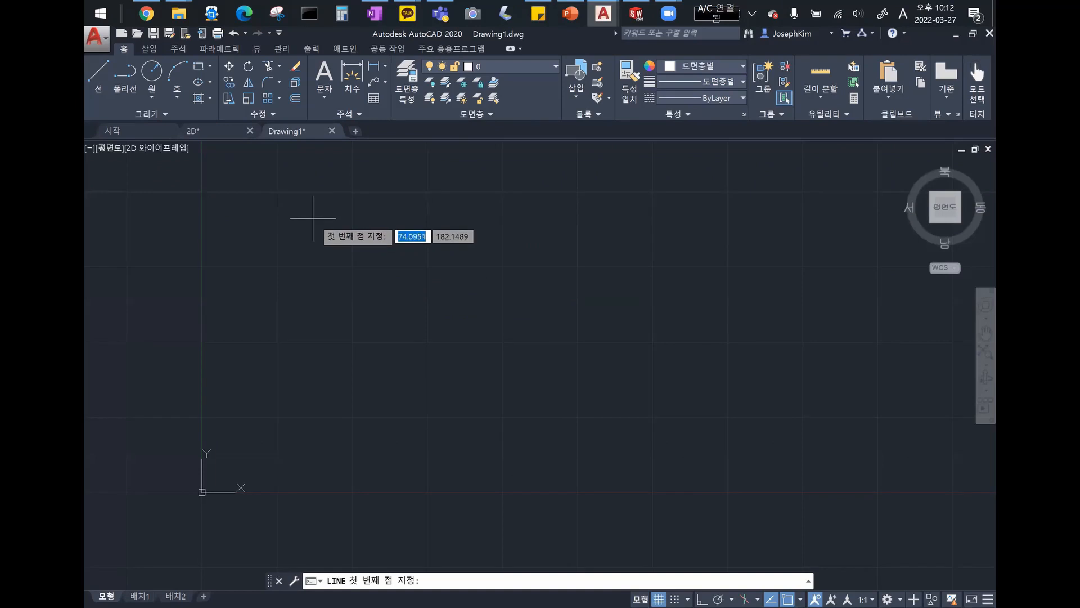
{"action": "left_click", "coordinate": [312, 219]}
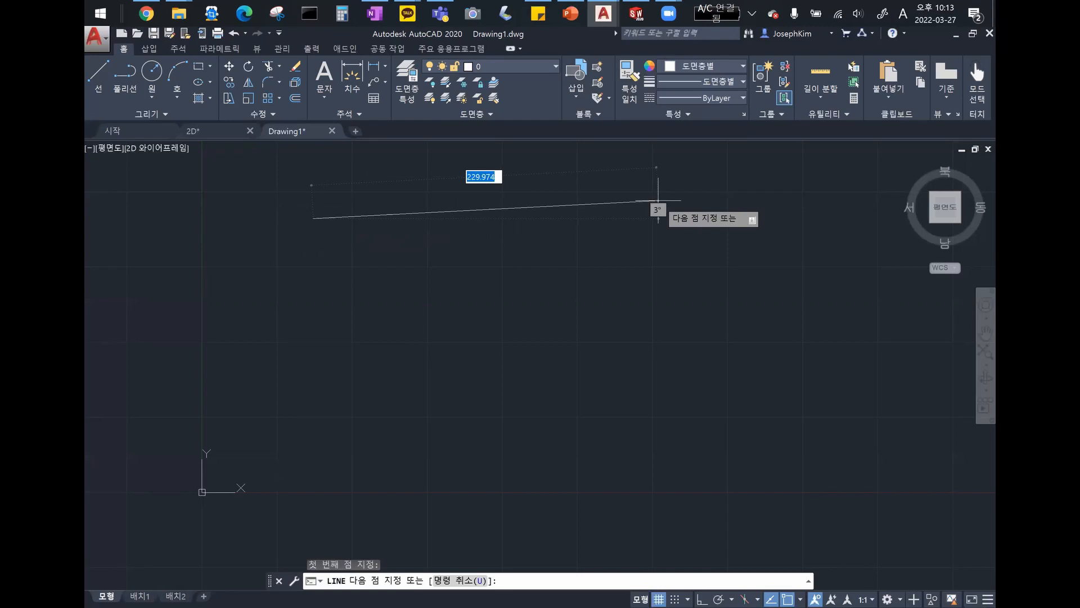
{"action": "key", "text": "Tab"}
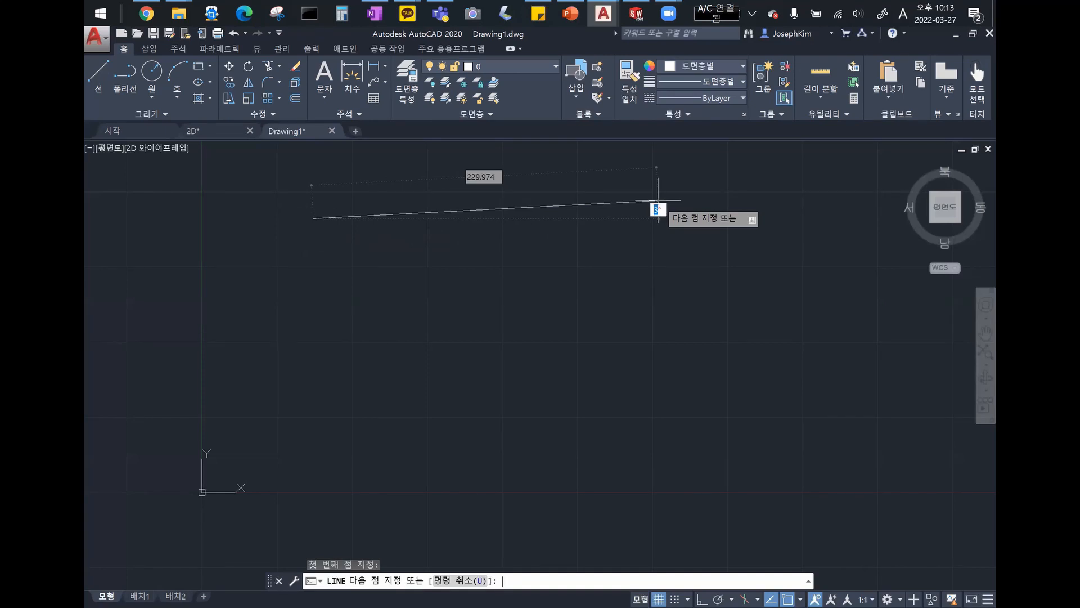
{"action": "type", "text": "40"}
{"action": "key", "text": "Tab"}
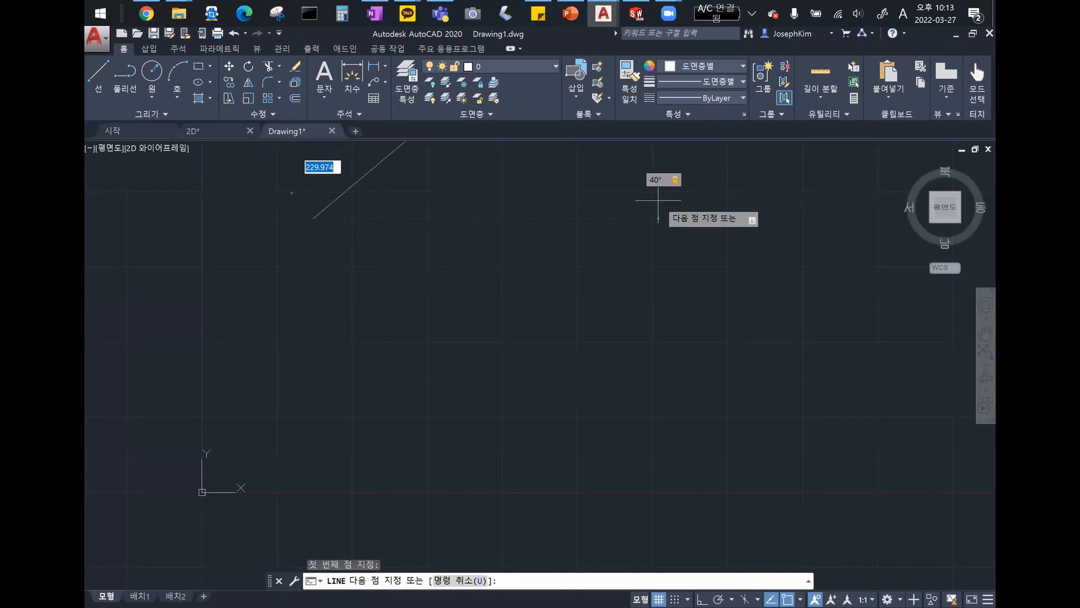
{"action": "scroll", "coordinate": [657, 201], "scroll_direction": "down", "scroll_amount": 2}
{"action": "middle_click_drag", "start_coordinate": [656, 203], "coordinate": [644, 243]}
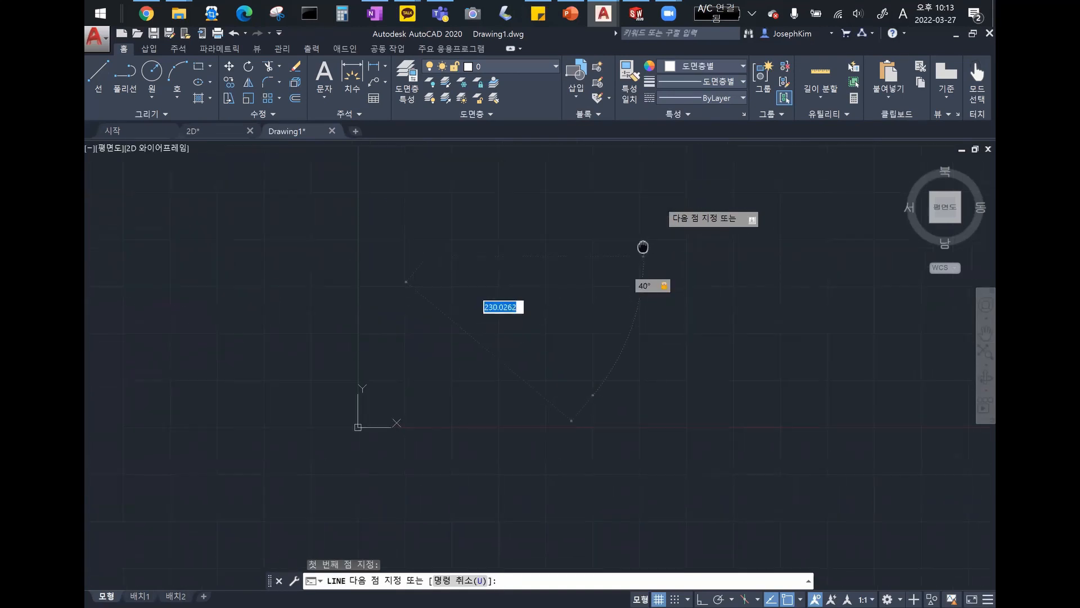
{"action": "scroll", "coordinate": [615, 252], "scroll_direction": "up", "scroll_amount": 3}
{"action": "middle_click_drag", "start_coordinate": [415, 304], "coordinate": [543, 289]}
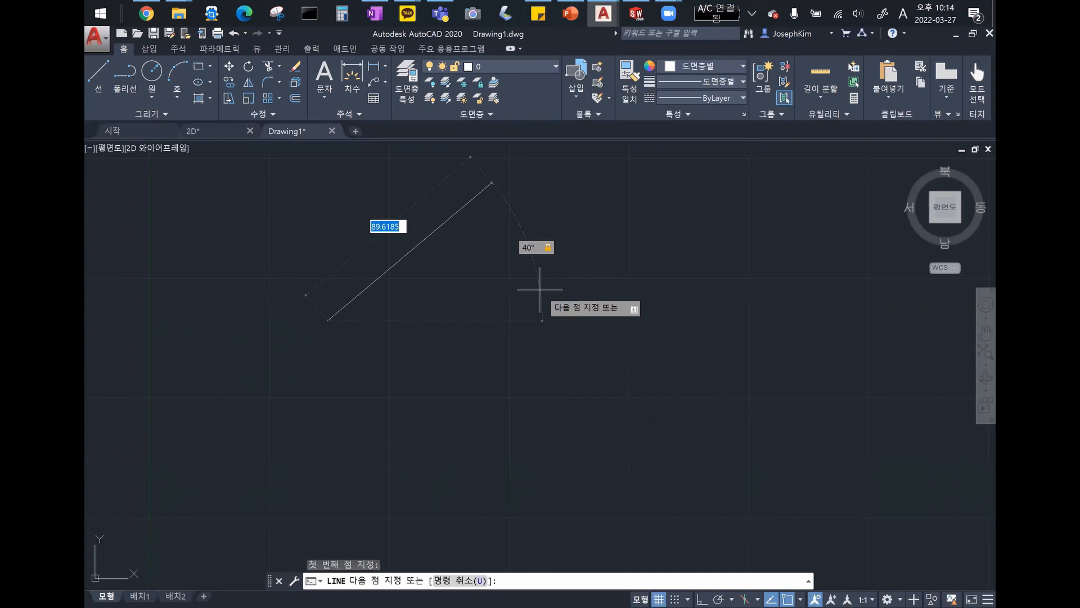
{"action": "key", "text": "Escape"}
Step: Try a line with its angle locked at 30 degrees
{"action": "left_click", "coordinate": [98, 73]}
{"action": "left_click", "coordinate": [246, 288]}
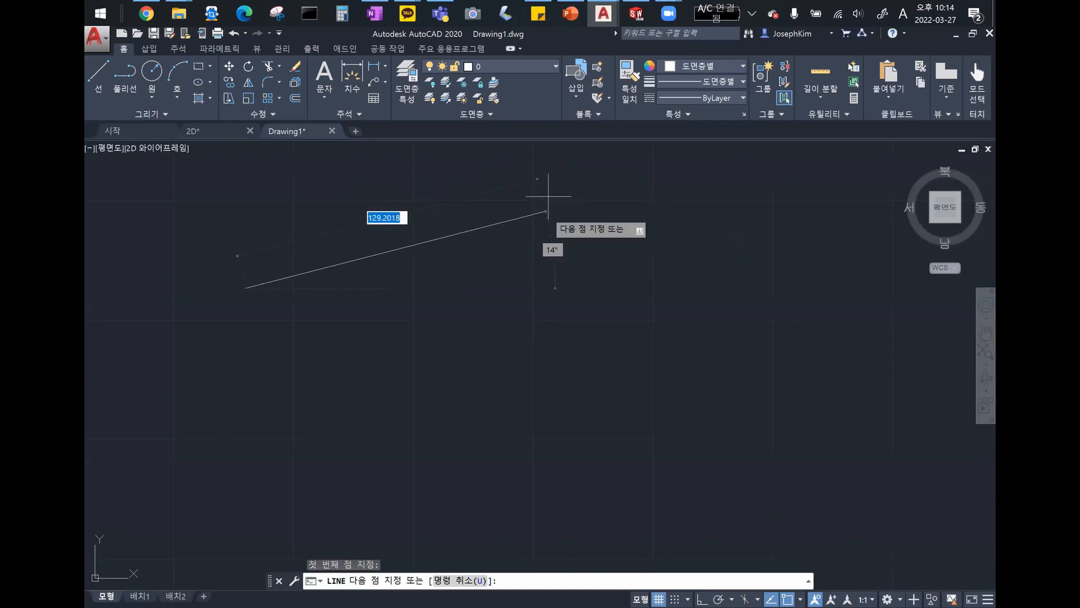
{"action": "key", "text": "Tab"}
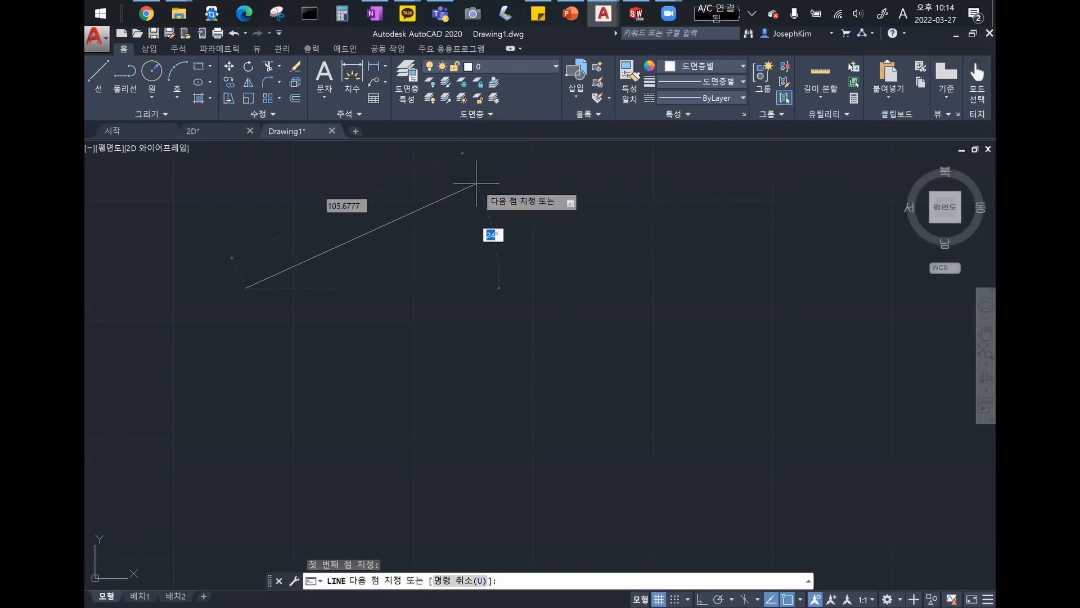
{"action": "key", "text": "Tab"}
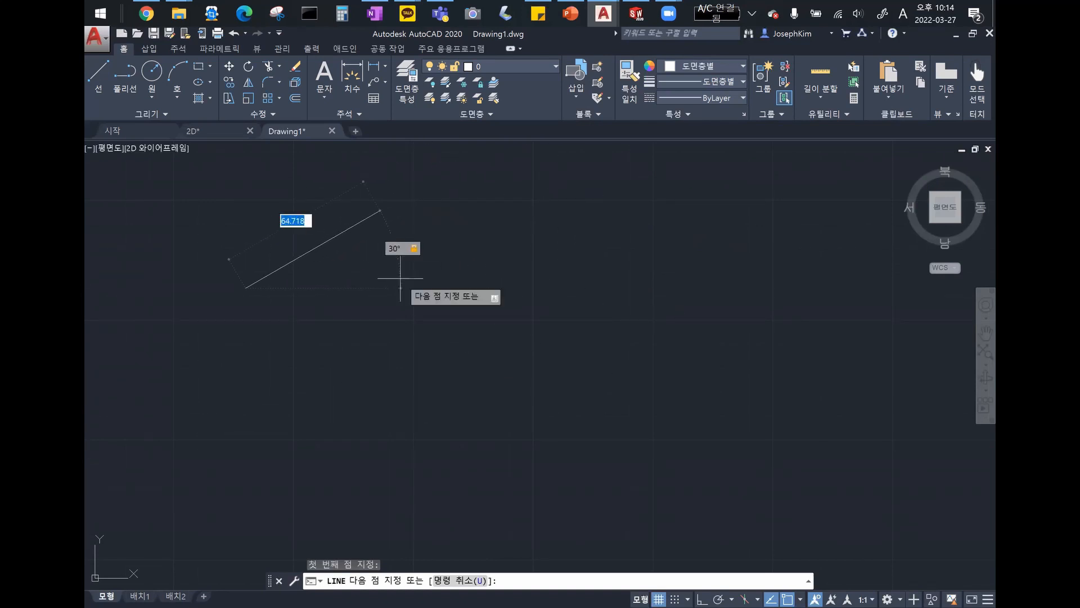
{"action": "type", "text": "1"}
{"action": "key", "text": "Tab"}
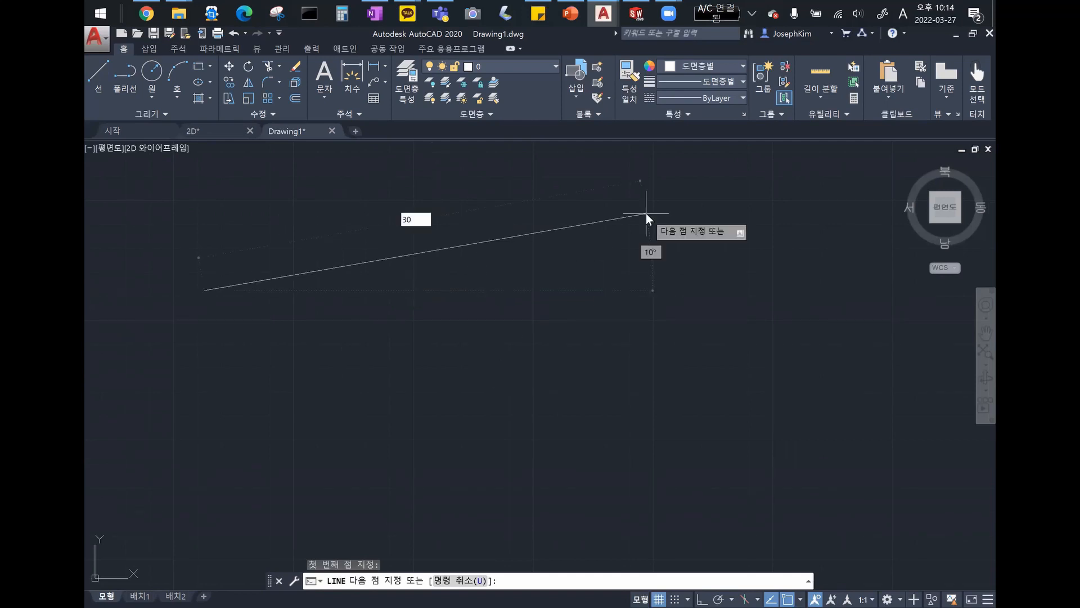
Step: Lock the length of the pending line at 30, then cancel it
{"action": "key", "text": "Tab"}
{"action": "type", "text": "1"}
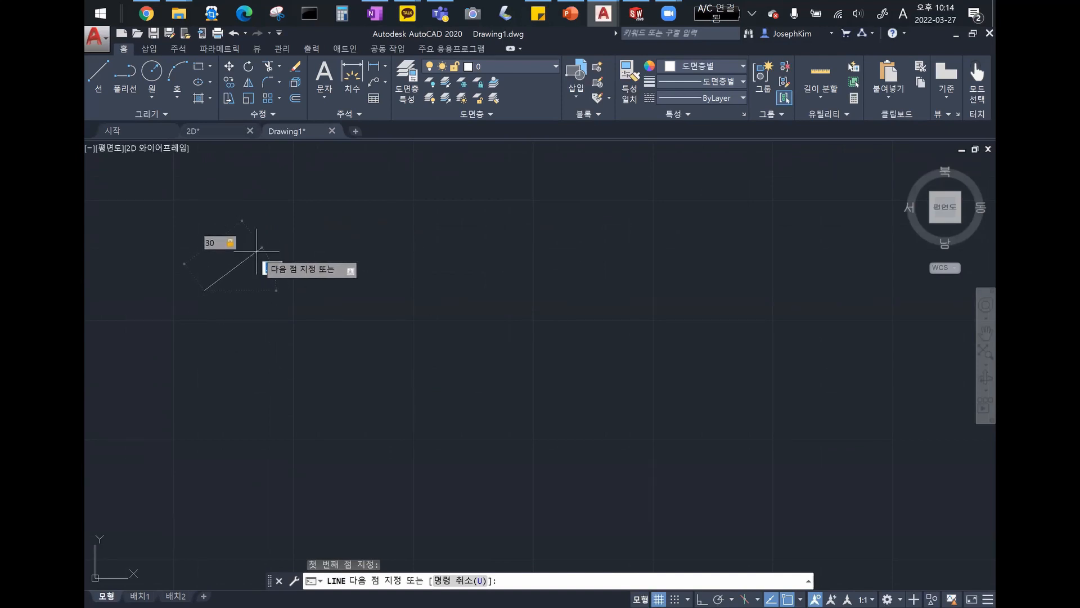
{"action": "key", "text": "Escape"}
{"action": "key", "text": "Escape"}
{"action": "key", "text": "Escape"}
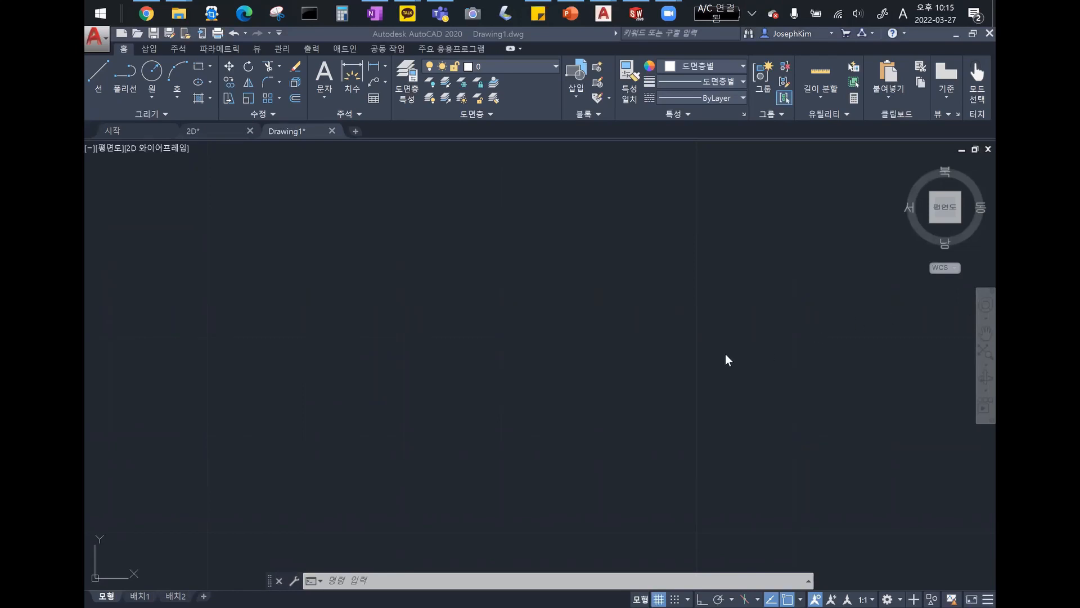
Step: Repeat the Line command, draw three connected segments forming an open shape, and end the command through Cancel
{"action": "right_click", "coordinate": [393, 255]}
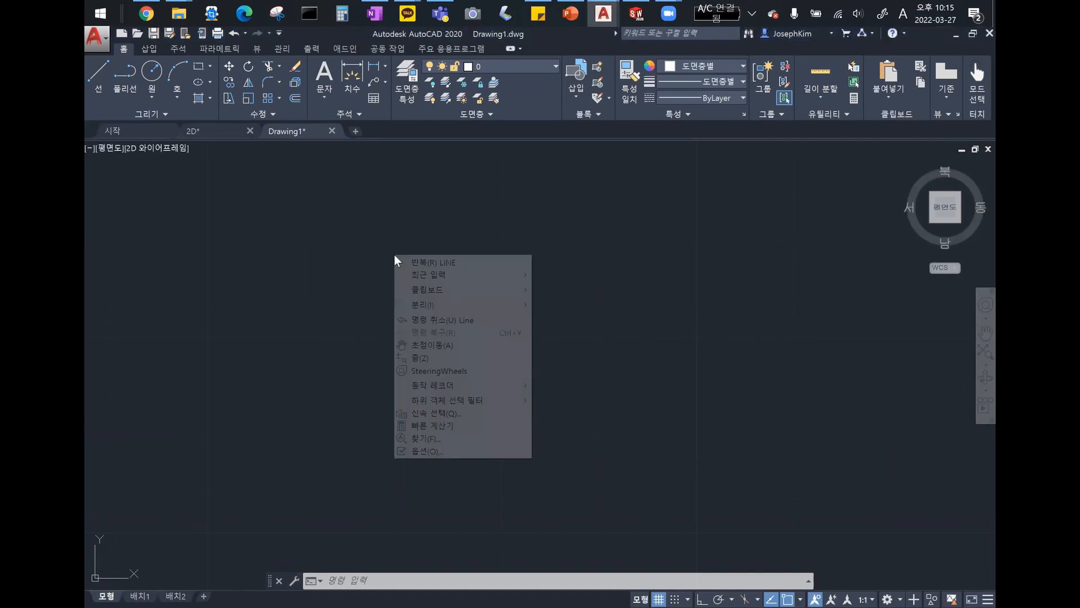
{"action": "left_click", "coordinate": [410, 262]}
{"action": "left_click", "coordinate": [271, 288]}
{"action": "left_click", "coordinate": [576, 213]}
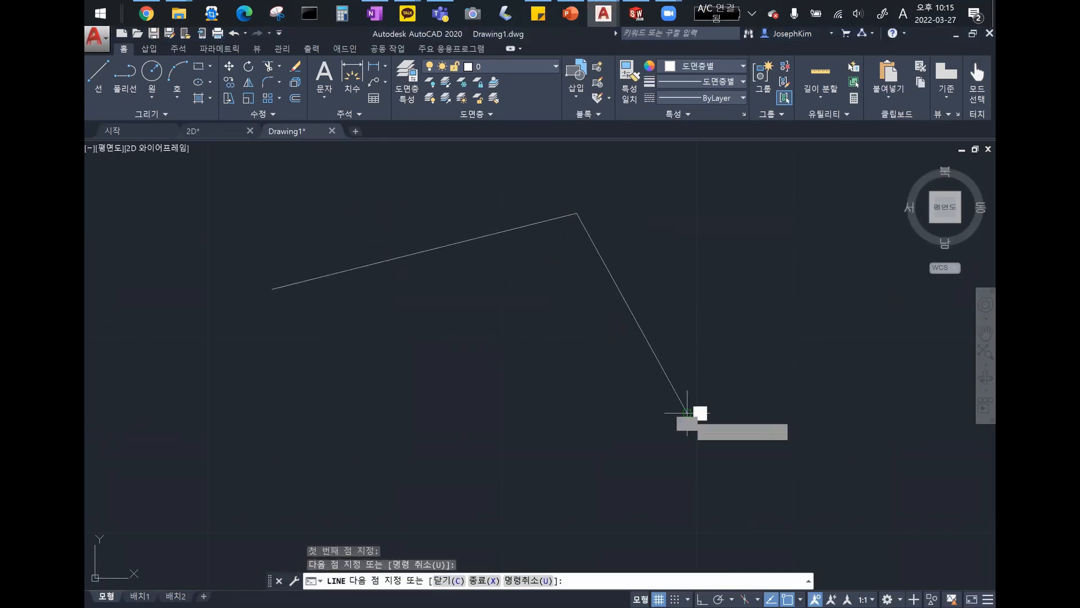
{"action": "left_click", "coordinate": [686, 413]}
{"action": "left_click", "coordinate": [436, 452]}
{"action": "right_click", "coordinate": [406, 315]}
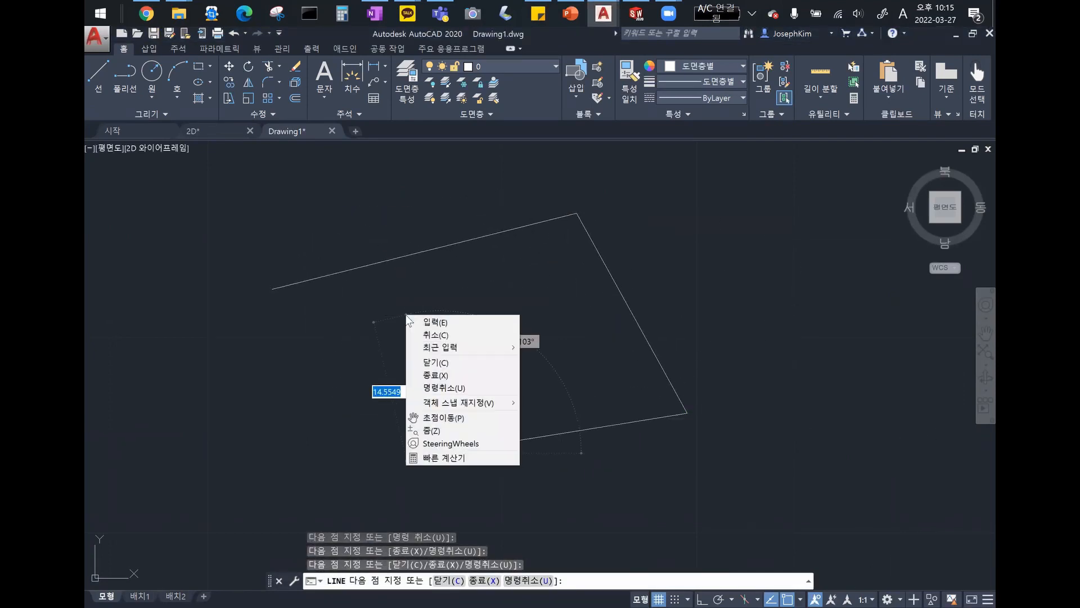
{"action": "key", "text": "Escape"}
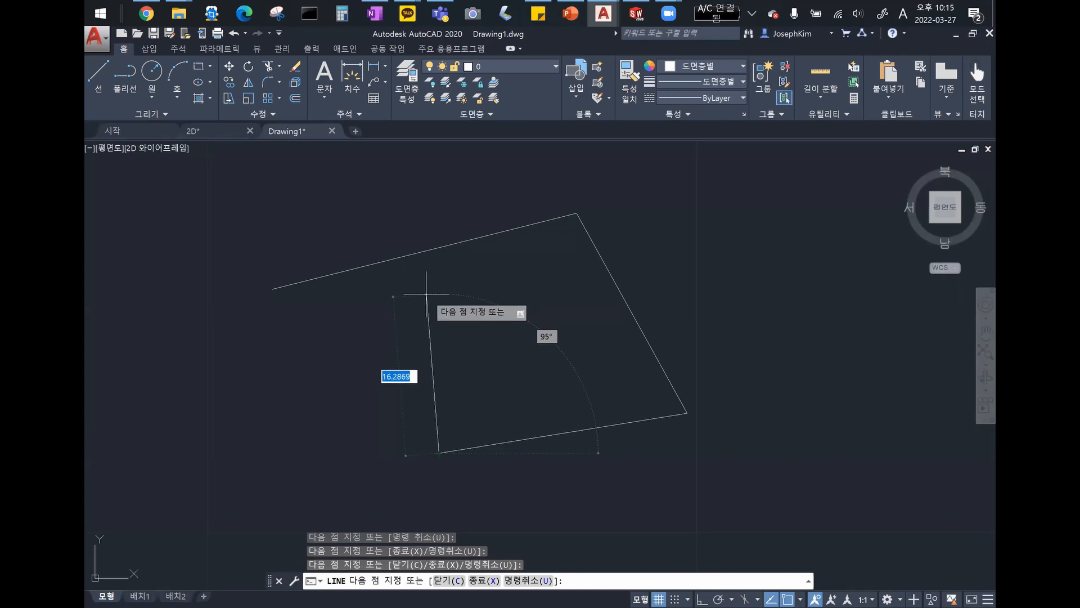
{"action": "right_click", "coordinate": [427, 294]}
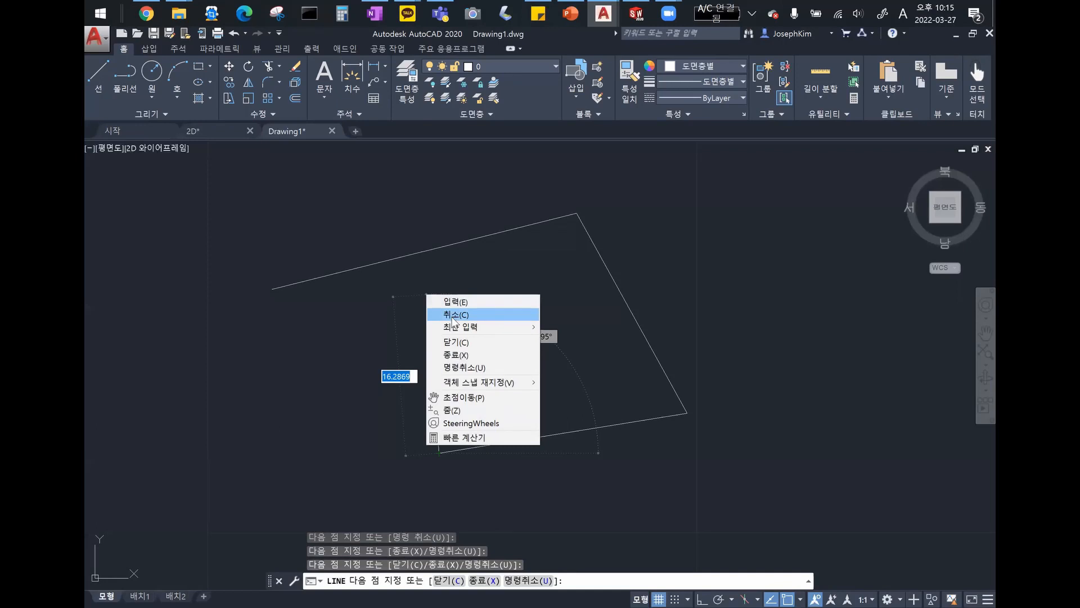
{"action": "left_click", "coordinate": [452, 316]}
Step: Select the three connected line segments with a crossing box and erase them
{"action": "left_click", "coordinate": [767, 426]}
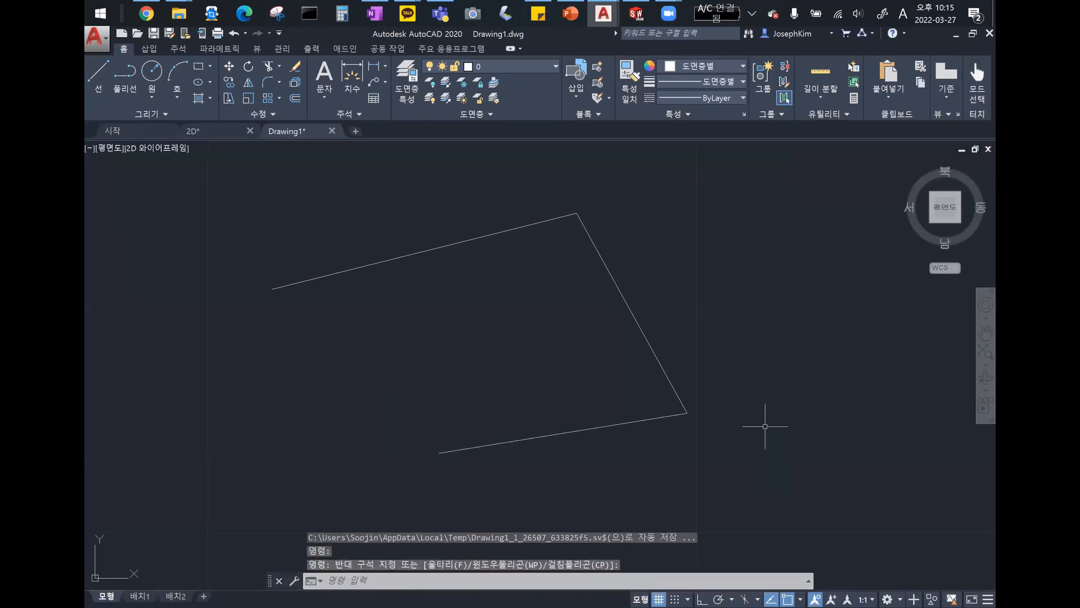
{"action": "left_click", "coordinate": [422, 280]}
{"action": "key", "text": "Delete"}
Step: Draw two overlapping circles and a separate small circle to their lower right
{"action": "type", "text": "c"}
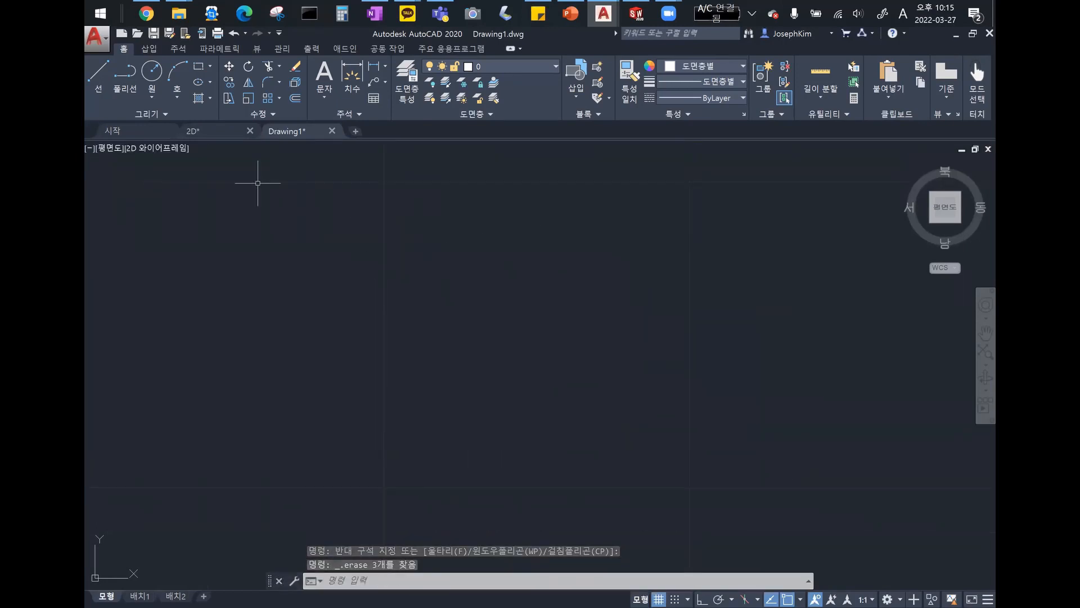
{"action": "key", "text": "Return"}
{"action": "left_click", "coordinate": [412, 249]}
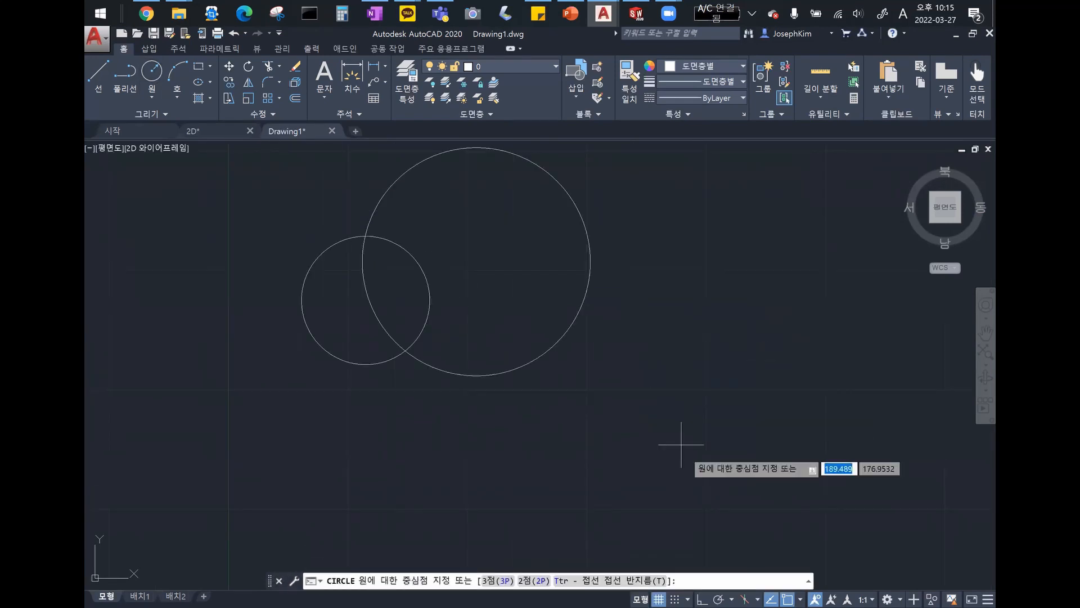
{"action": "left_click", "coordinate": [684, 457]}
{"action": "left_click", "coordinate": [684, 443]}
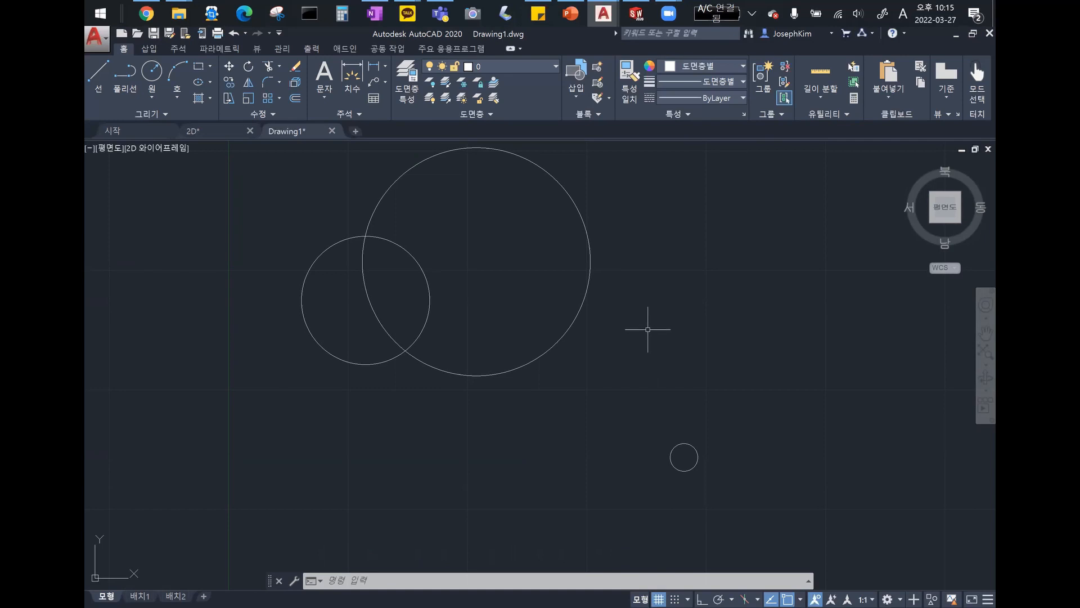
Step: Try a selection box in the empty area beside the large circle
{"action": "left_click", "coordinate": [683, 229]}
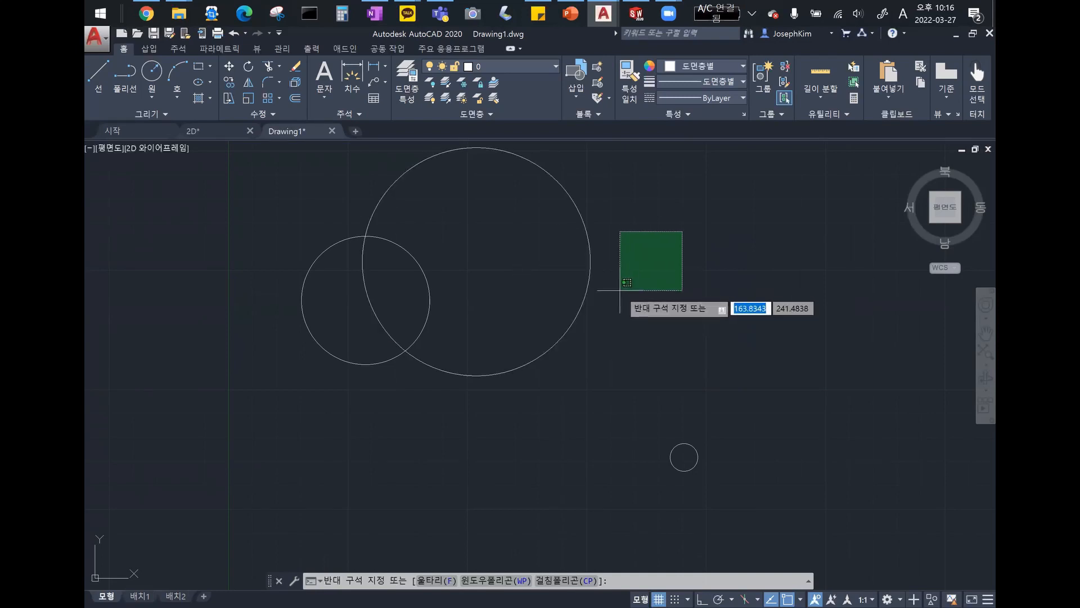
{"action": "left_click", "coordinate": [767, 321]}
{"action": "middle_click_drag", "start_coordinate": [613, 431], "coordinate": [593, 384]}
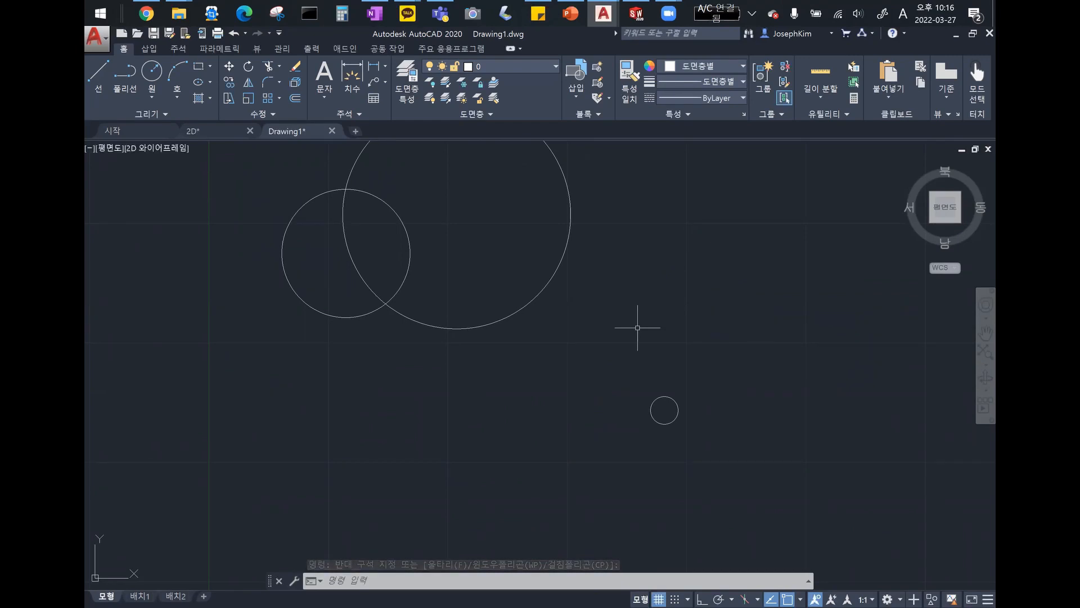
Step: Select the small circle with a window lasso and deselect it, then try a crossing lasso in empty space
{"action": "left_click", "coordinate": [605, 358]}
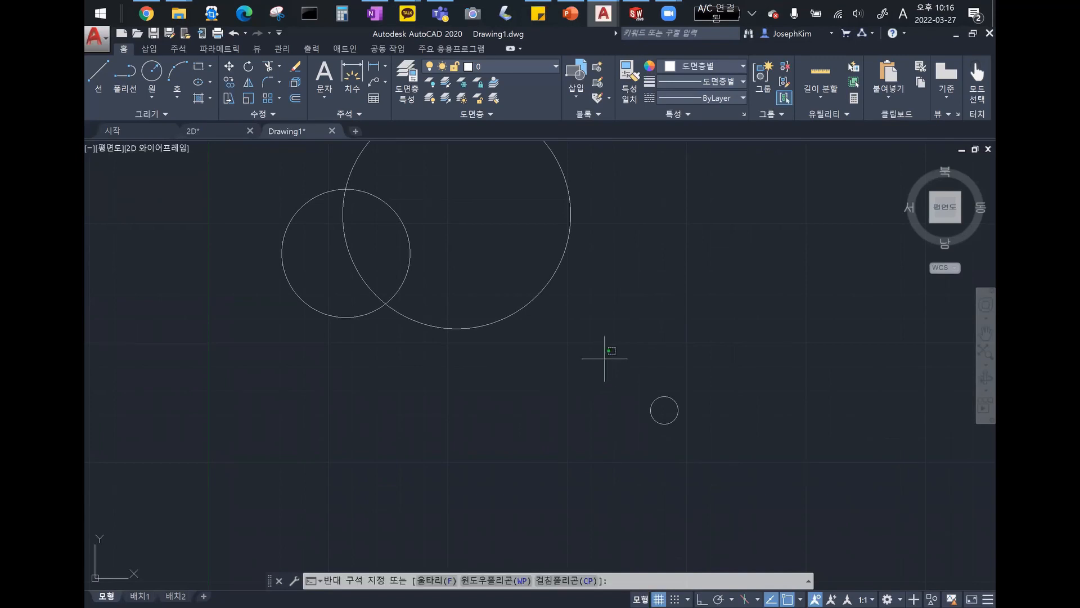
{"action": "mouse_move", "coordinate": [606, 358]}
{"action": "left_mouse_down"}
{"action": "mouse_move", "coordinate": [707, 311]}
{"action": "mouse_move", "coordinate": [757, 480]}
{"action": "mouse_move", "coordinate": [625, 331]}
{"action": "mouse_move", "coordinate": [622, 304]}
{"action": "left_mouse_up"}
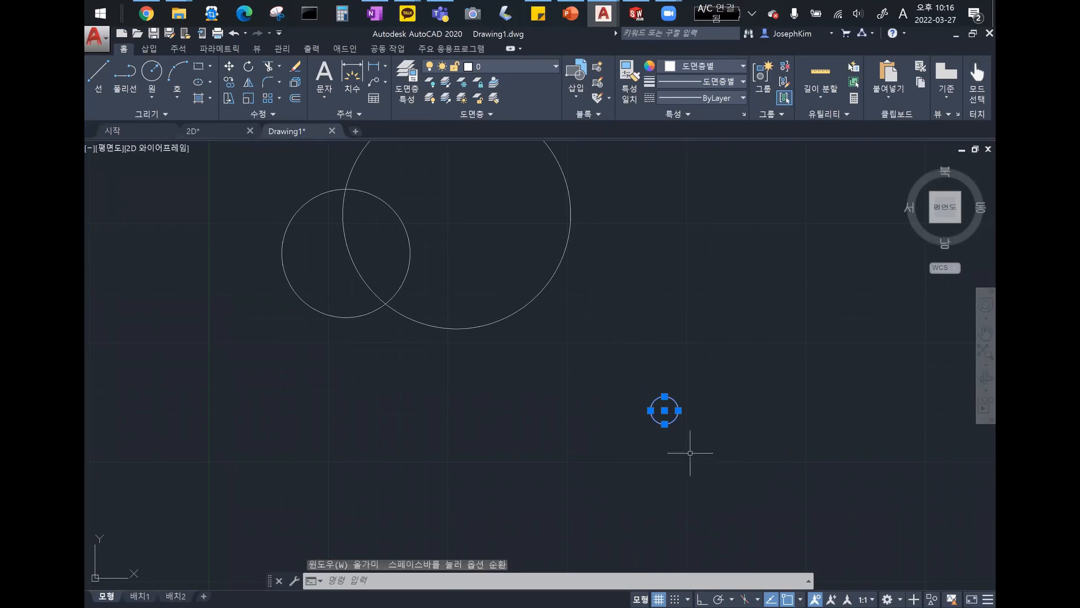
{"action": "key", "text": "Escape"}
{"action": "key", "text": "Escape"}
{"action": "mouse_move", "coordinate": [750, 268]}
{"action": "left_mouse_down"}
{"action": "mouse_move", "coordinate": [709, 225]}
{"action": "mouse_move", "coordinate": [594, 276]}
{"action": "mouse_move", "coordinate": [634, 366]}
{"action": "mouse_move", "coordinate": [738, 251]}
{"action": "left_mouse_up"}
{"action": "middle_click_drag", "start_coordinate": [685, 299], "coordinate": [656, 354]}
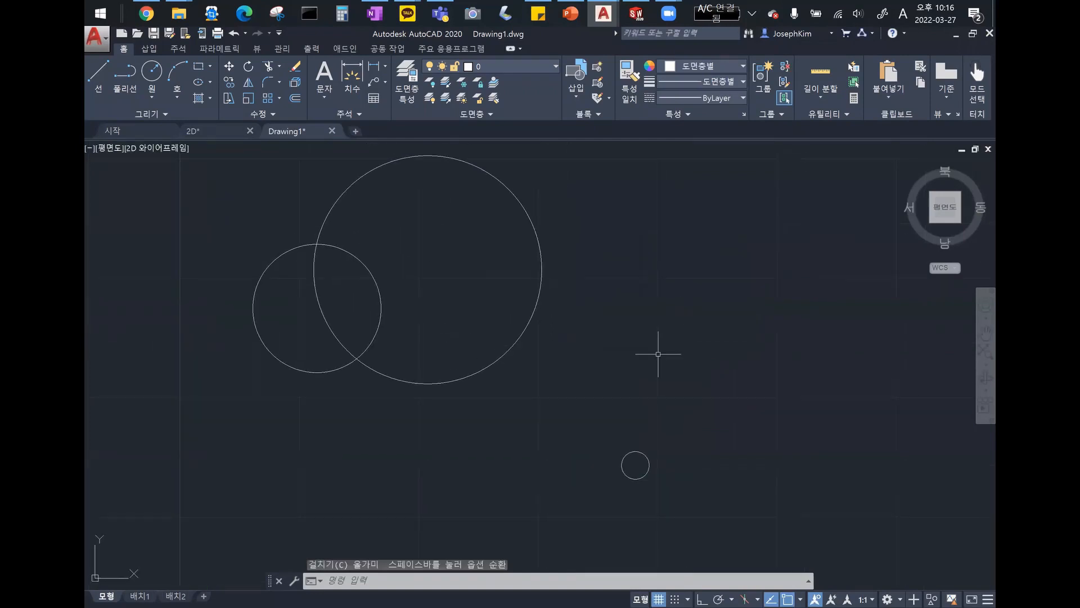
Step: Select the small circle with a left-to-right window box that encloses it completely, then clear the selection
{"action": "left_click", "coordinate": [561, 395]}
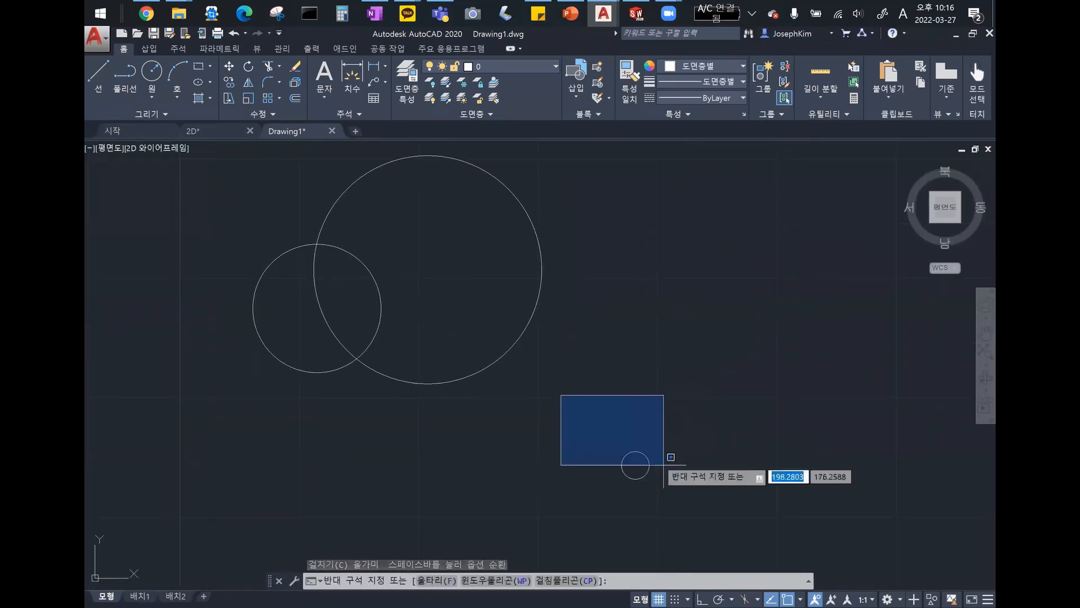
{"action": "left_click", "coordinate": [714, 524]}
{"action": "scroll", "coordinate": [680, 501], "scroll_direction": "up", "scroll_amount": 4}
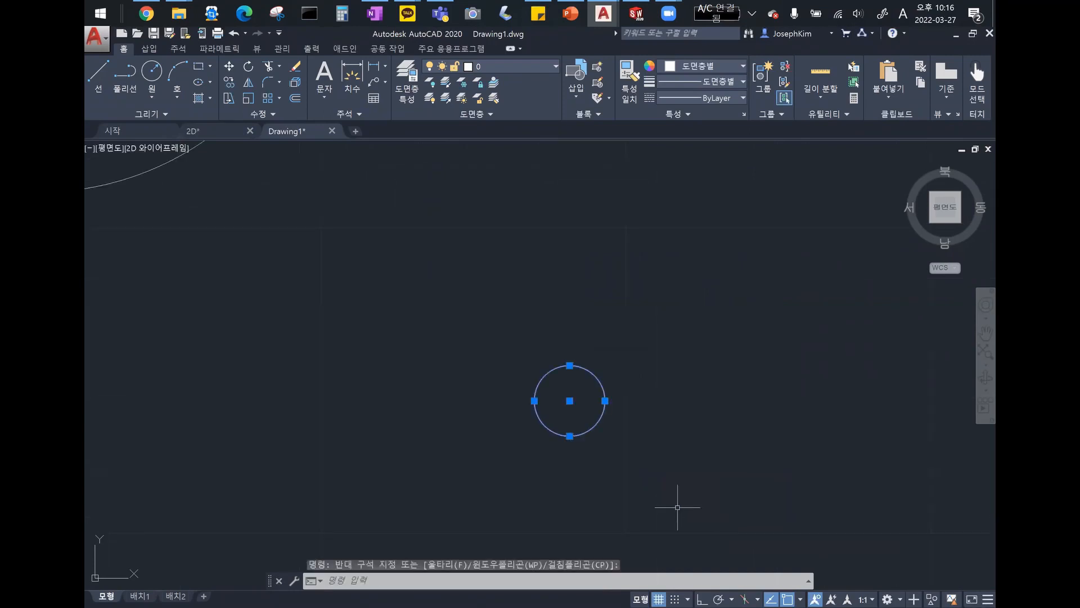
{"action": "scroll", "coordinate": [634, 458], "scroll_direction": "down", "scroll_amount": 2}
{"action": "key", "text": "Escape"}
{"action": "key", "text": "Escape"}
{"action": "key", "text": "Escape"}
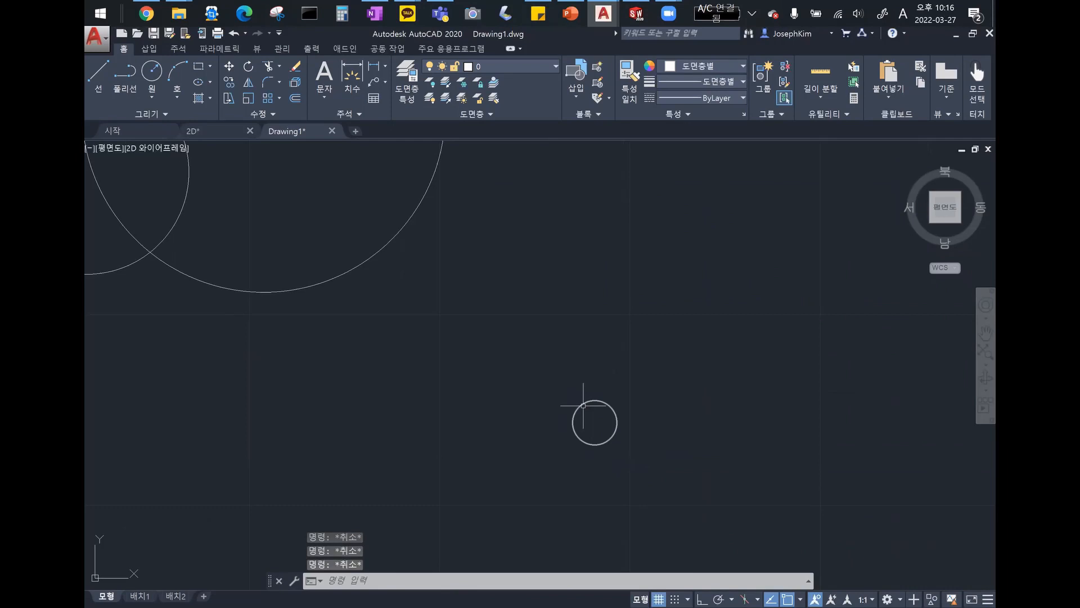
Step: Try a window box over only part of the small circle, then move the circle straight up beside the large one
{"action": "left_click", "coordinate": [539, 365]}
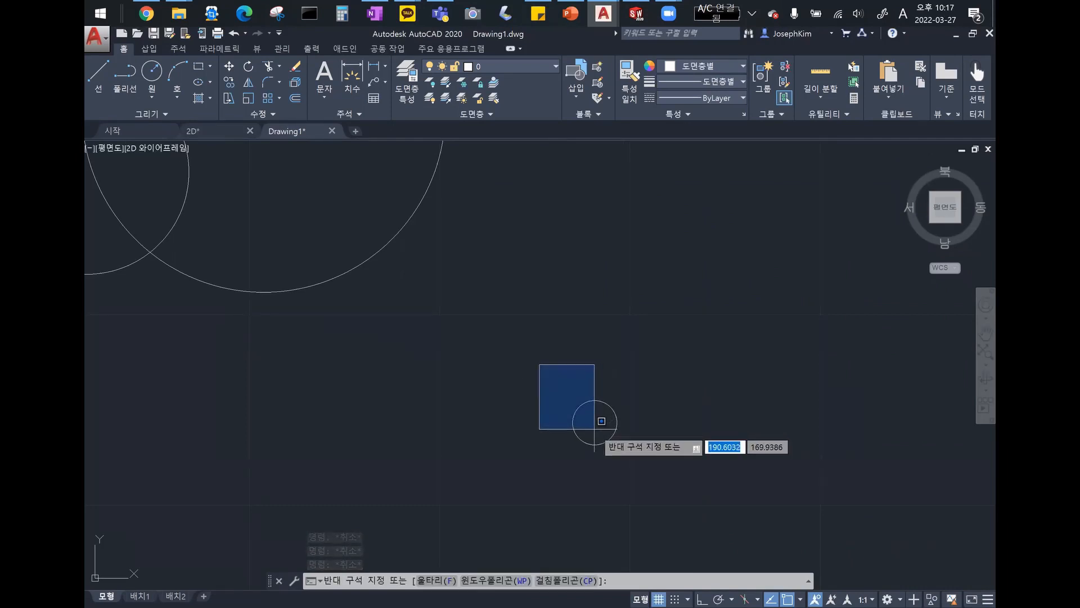
{"action": "left_click", "coordinate": [598, 484]}
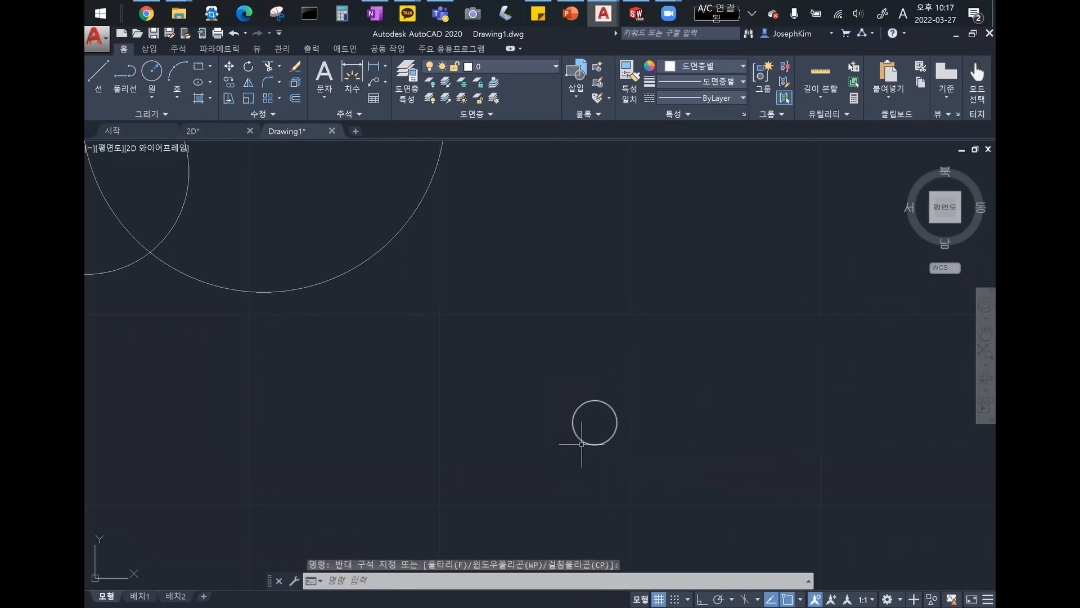
{"action": "left_click", "coordinate": [598, 445]}
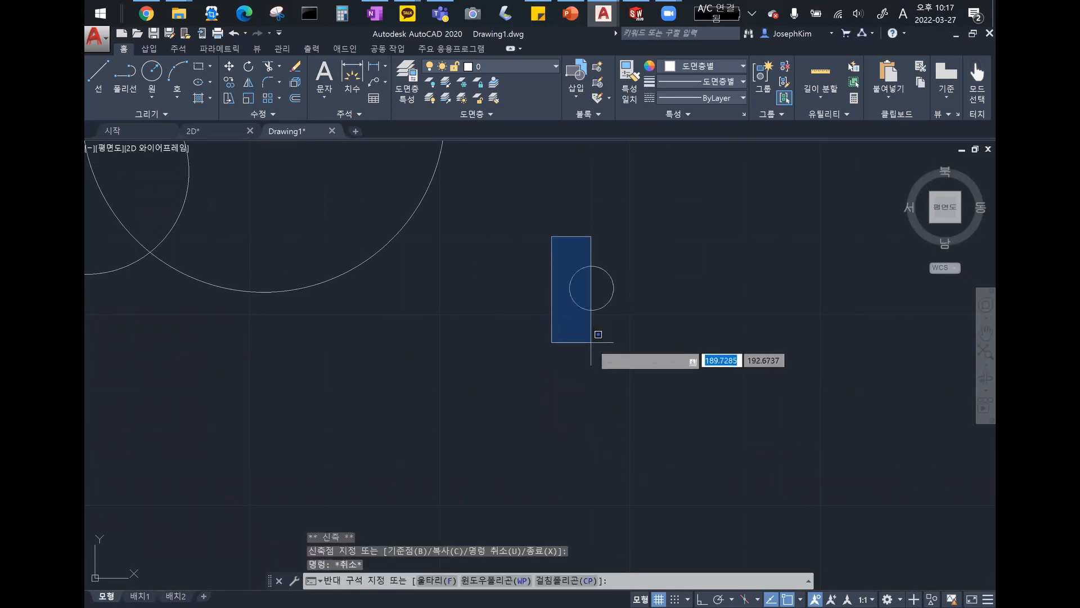
Step: Try a window box over half of the small circle, then select it with a window box that fully encloses it
{"action": "left_click", "coordinate": [592, 342]}
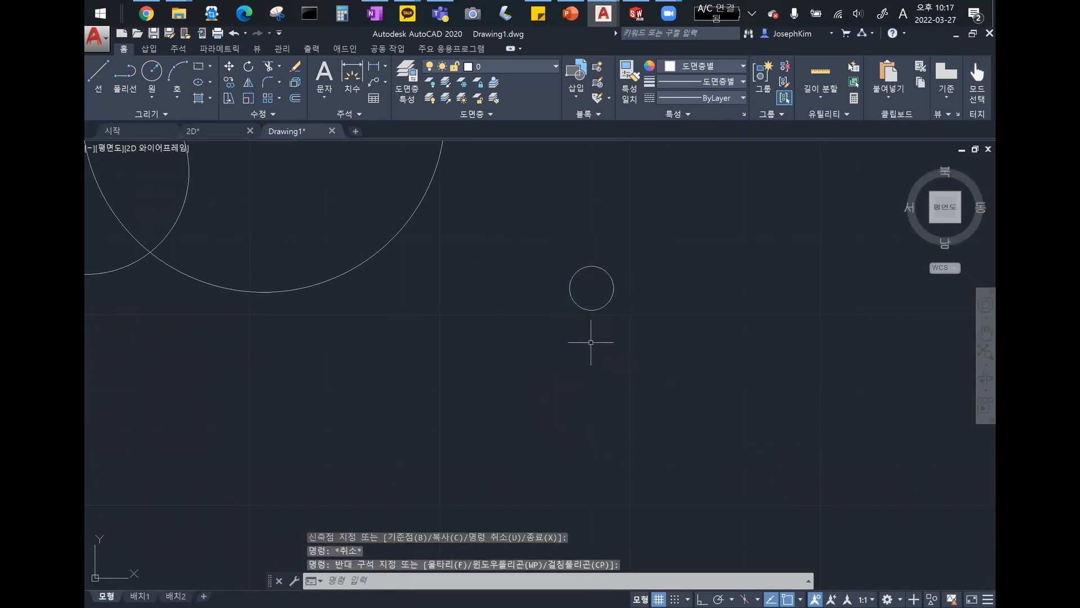
{"action": "left_click", "coordinate": [536, 236]}
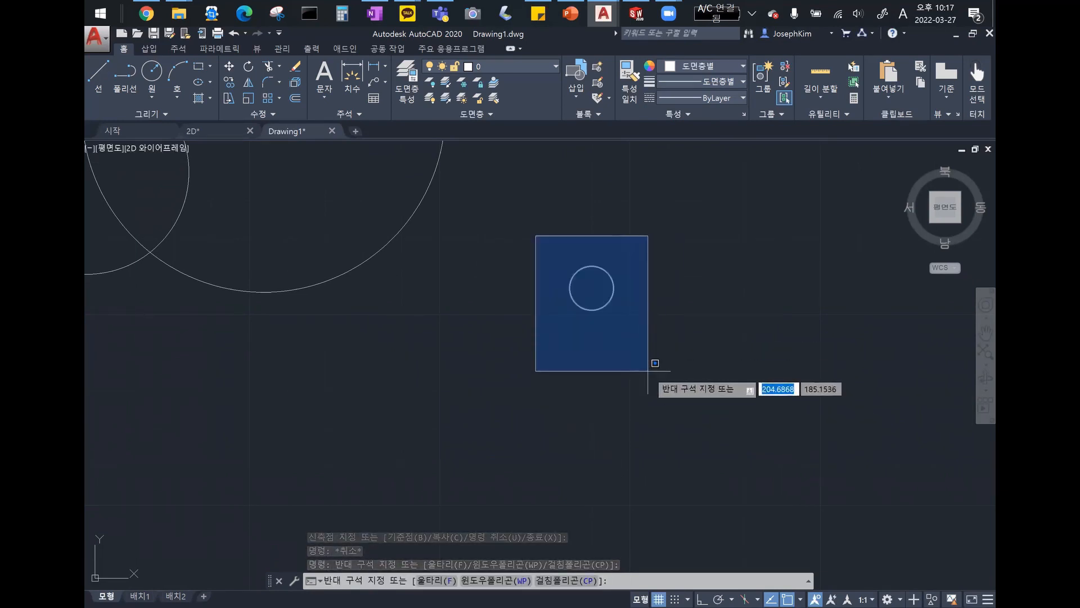
{"action": "left_click", "coordinate": [644, 365]}
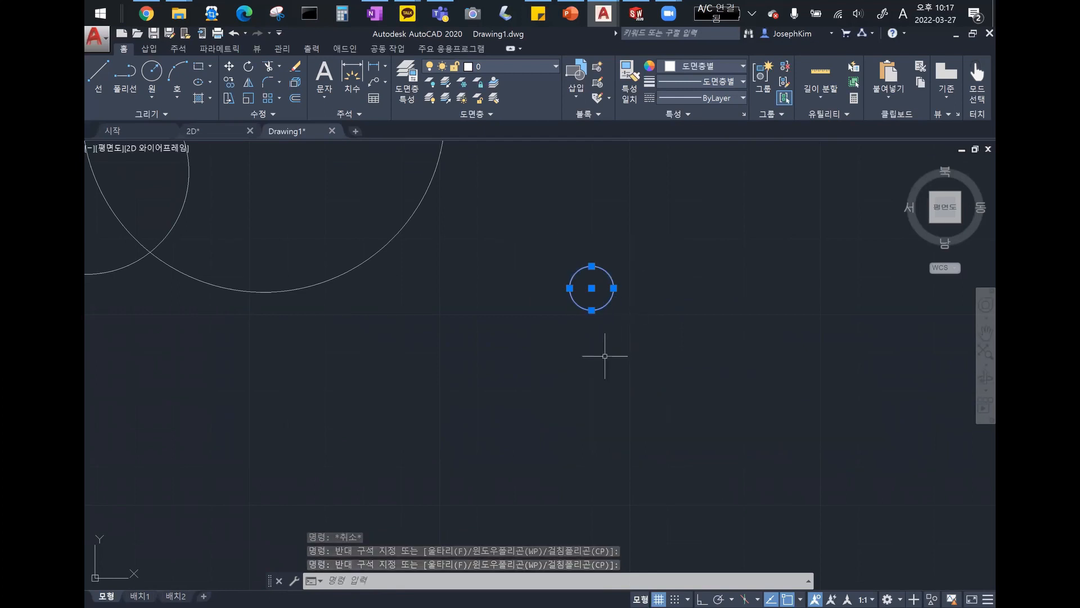
Step: Select the small circle with right-to-left crossing boxes that only partly overlap it, clearing the selection after each attempt
{"action": "key", "text": "Escape"}
{"action": "left_click", "coordinate": [669, 372]}
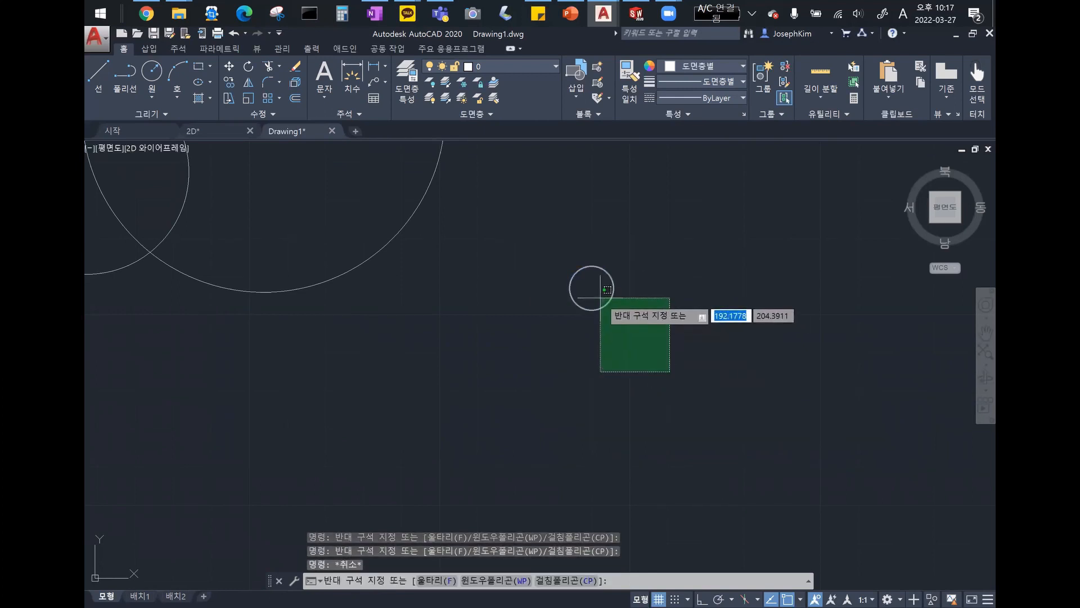
{"action": "left_click", "coordinate": [600, 297]}
{"action": "key", "text": "Escape"}
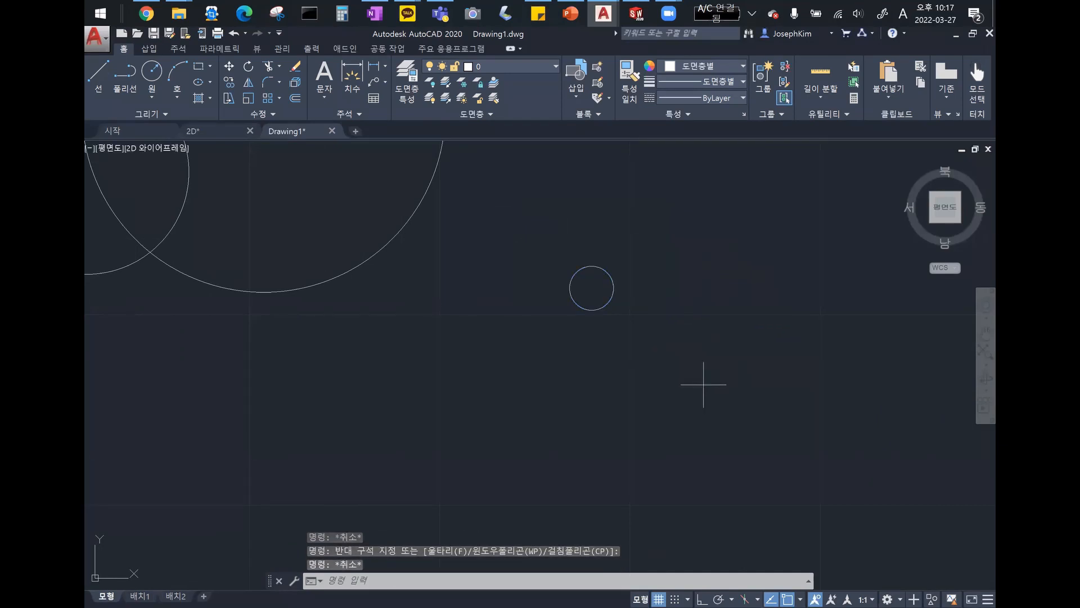
{"action": "left_click", "coordinate": [704, 385]}
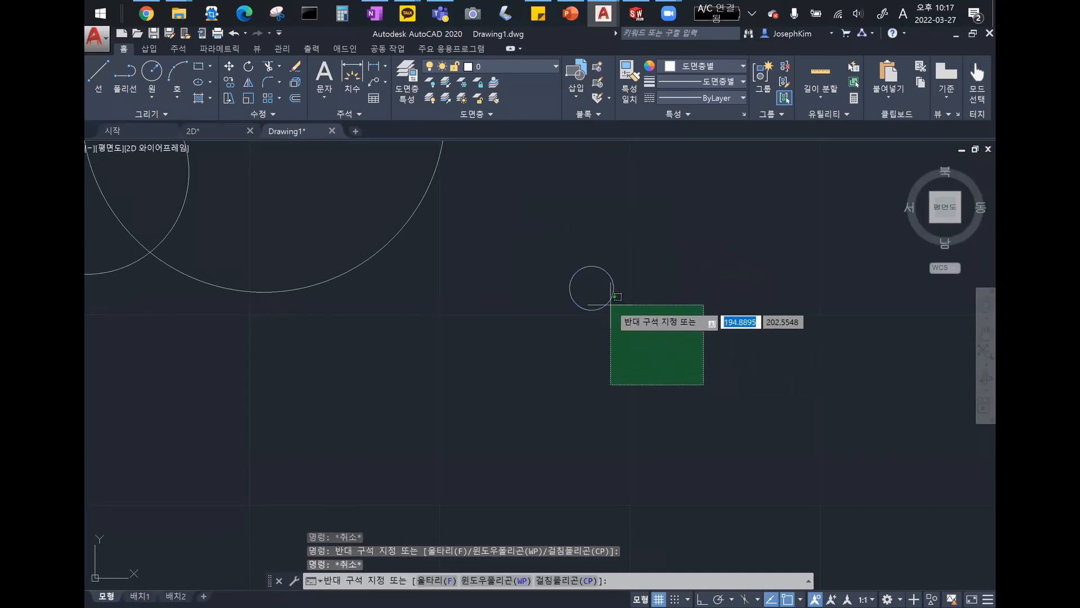
{"action": "left_click", "coordinate": [612, 205]}
{"action": "mouse_move", "coordinate": [588, 324]}
{"action": "middle_mouse_down"}
{"action": "mouse_move", "coordinate": [617, 475]}
{"action": "mouse_move", "coordinate": [639, 443]}
{"action": "middle_mouse_up"}
{"action": "key", "text": "Escape"}
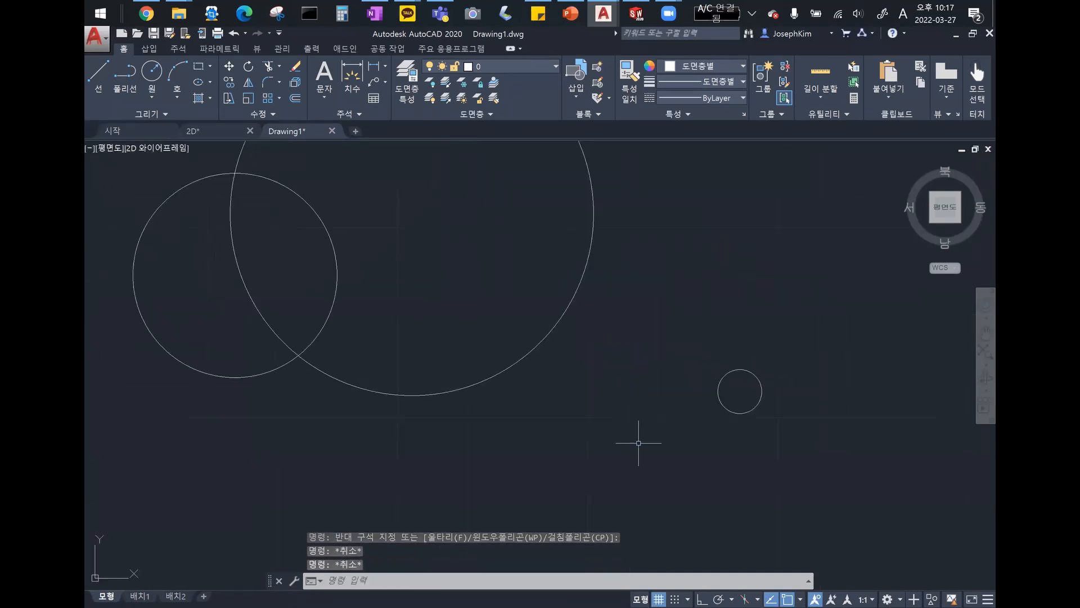
Step: Select both overlapping circles with one small crossing box placed over their upper intersection, then clear the selection
{"action": "left_click", "coordinate": [659, 322]}
{"action": "middle_click_drag", "start_coordinate": [652, 331], "coordinate": [754, 446]}
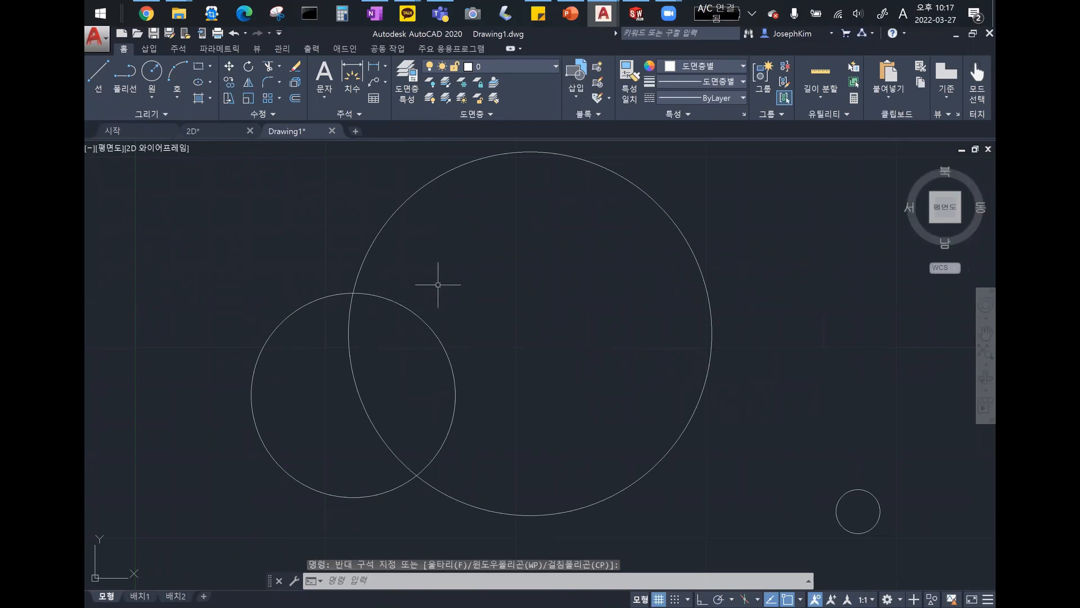
{"action": "left_click", "coordinate": [387, 260]}
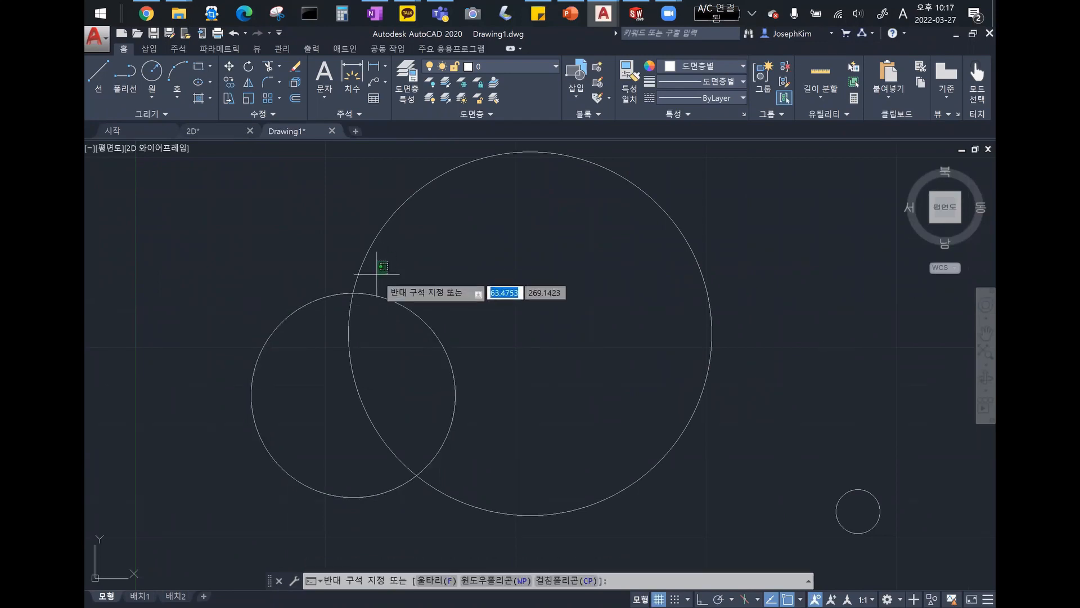
{"action": "left_click", "coordinate": [344, 305]}
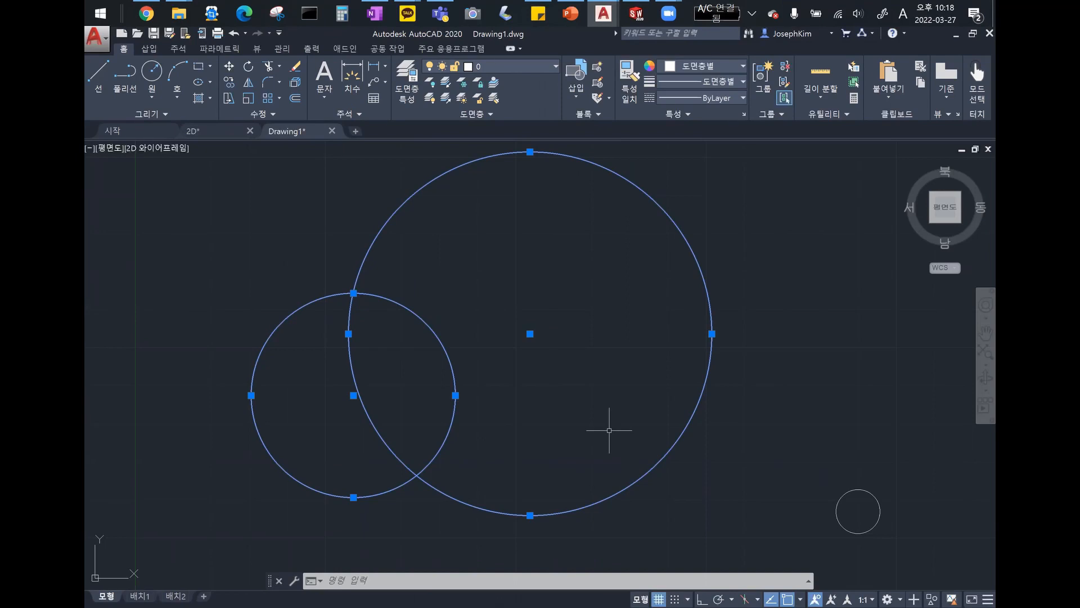
{"action": "key", "text": "Escape"}
Step: Select only the largest circle by picking its outline, then clear the selection and cancel any started selection box
{"action": "left_click", "coordinate": [369, 246]}
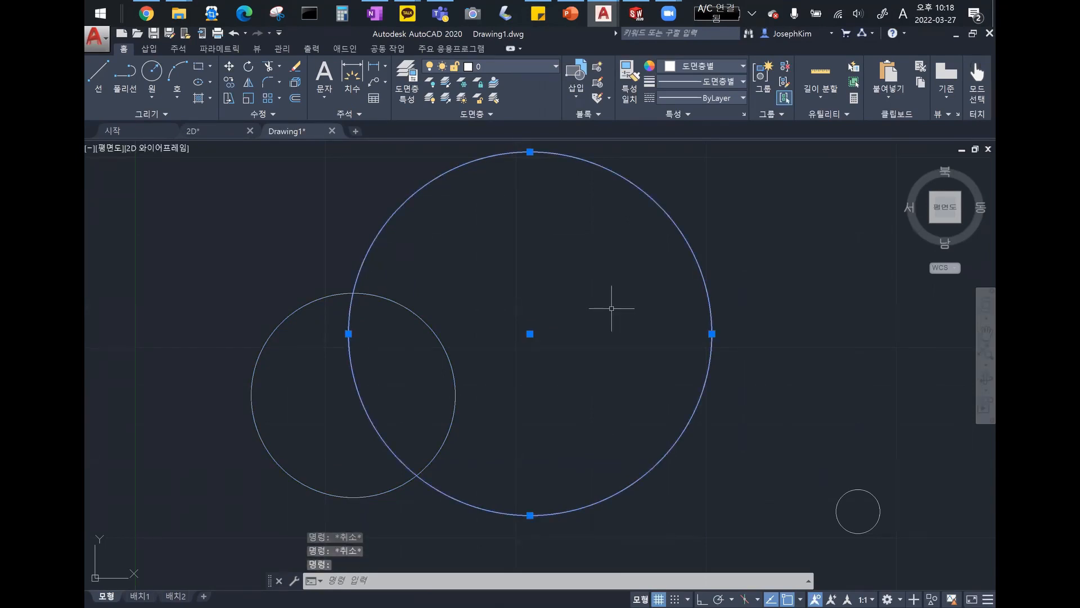
{"action": "key", "text": "Escape"}
{"action": "scroll", "coordinate": [600, 304], "scroll_direction": "down", "scroll_amount": 2}
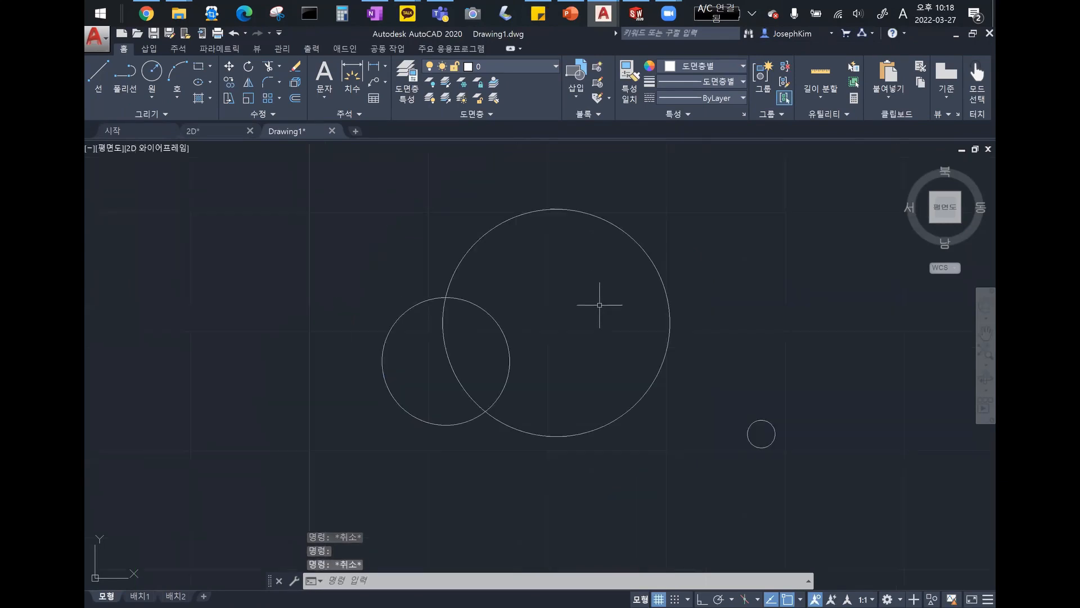
{"action": "left_click", "coordinate": [429, 176]}
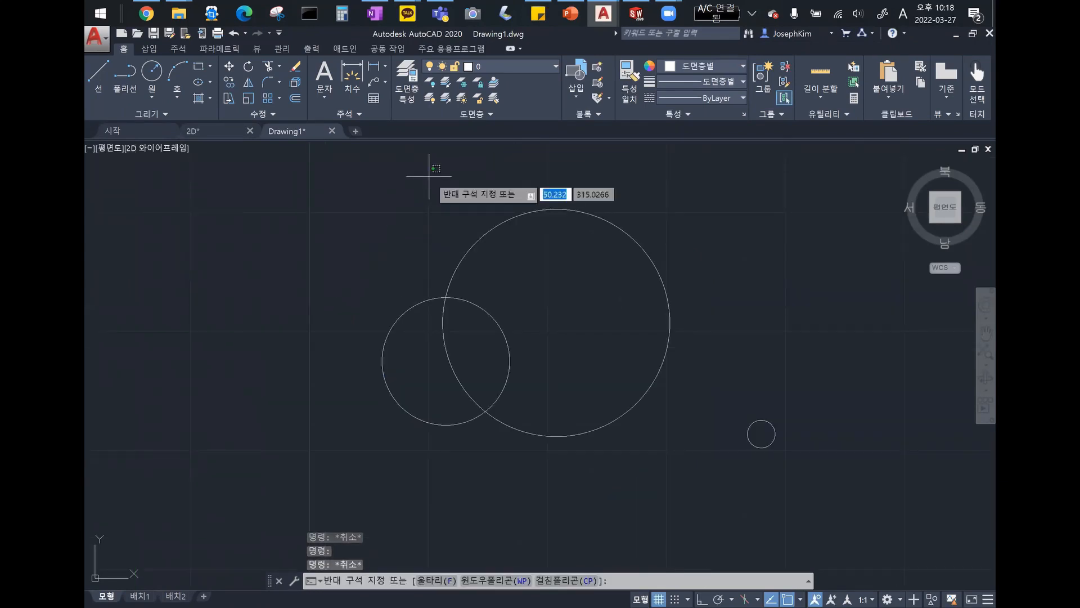
{"action": "key", "text": "Escape"}
{"action": "key", "text": "Escape"}
Step: Erase the circles and draw a horizontal line with a vertical line running down from its right end
{"action": "left_click_drag", "start_coordinate": [539, 407], "coordinate": [429, 345]}
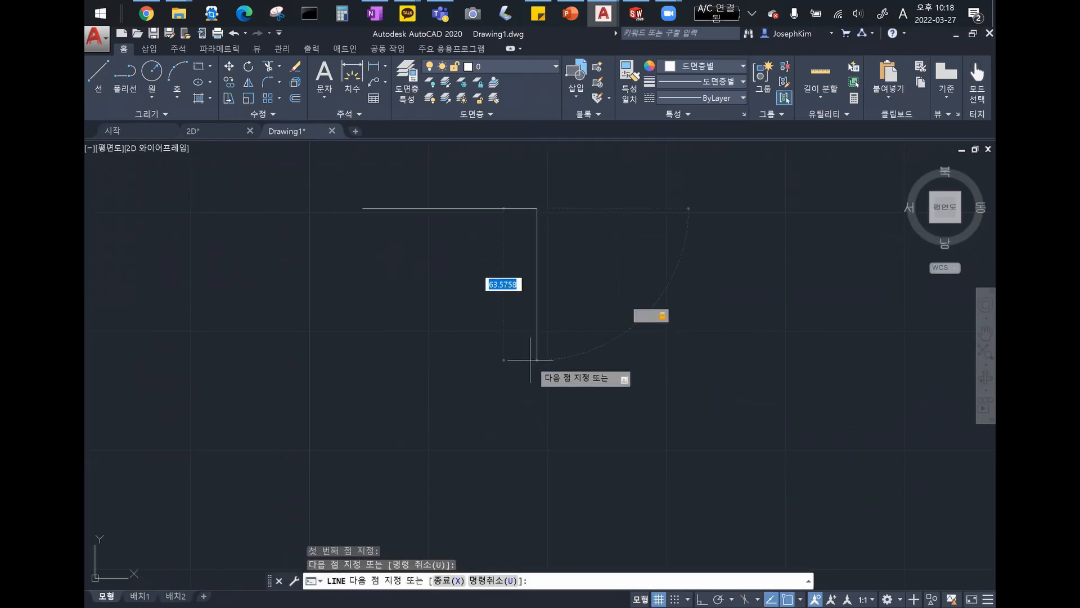
{"action": "left_click", "coordinate": [537, 327]}
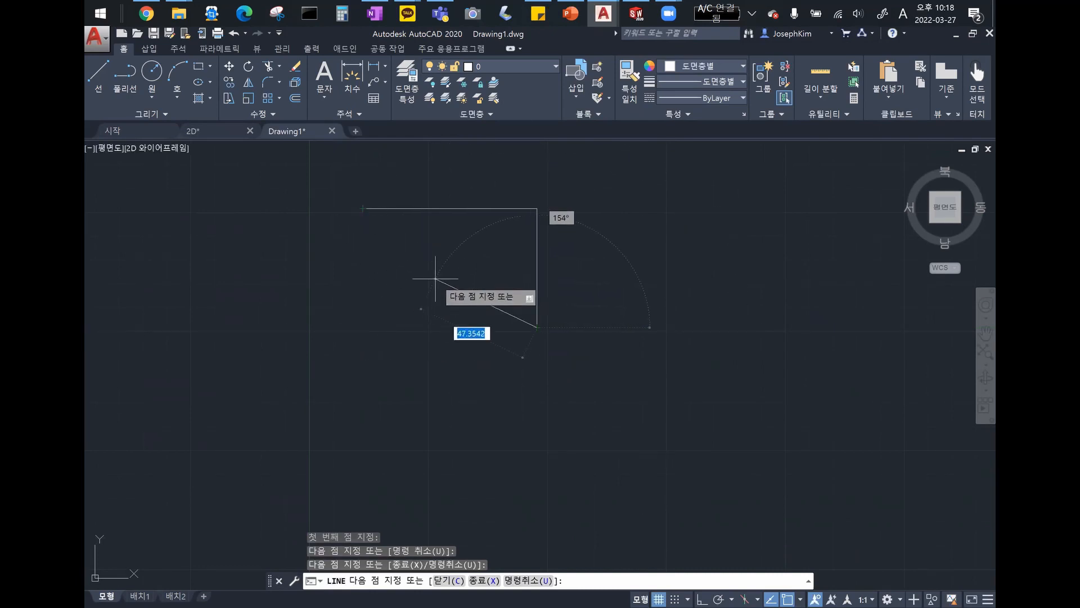
{"action": "key", "text": "Escape"}
{"action": "key", "text": "Escape"}
Step: Erase only the horizontal line, then undo the deletion
{"action": "left_click", "coordinate": [447, 208]}
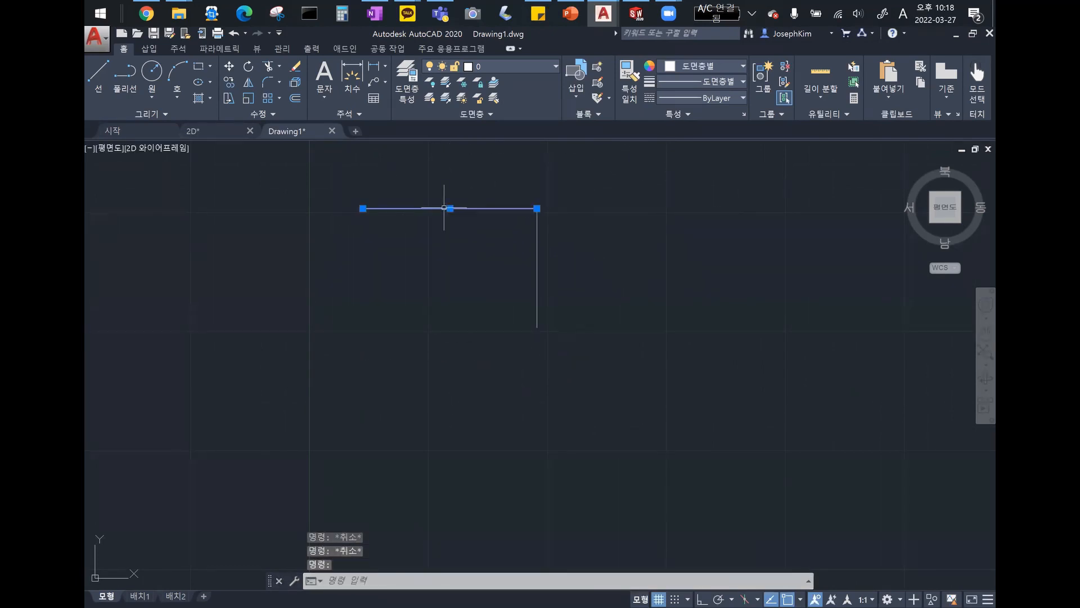
{"action": "key", "text": "Delete"}
{"action": "key", "text": "ctrl+z"}
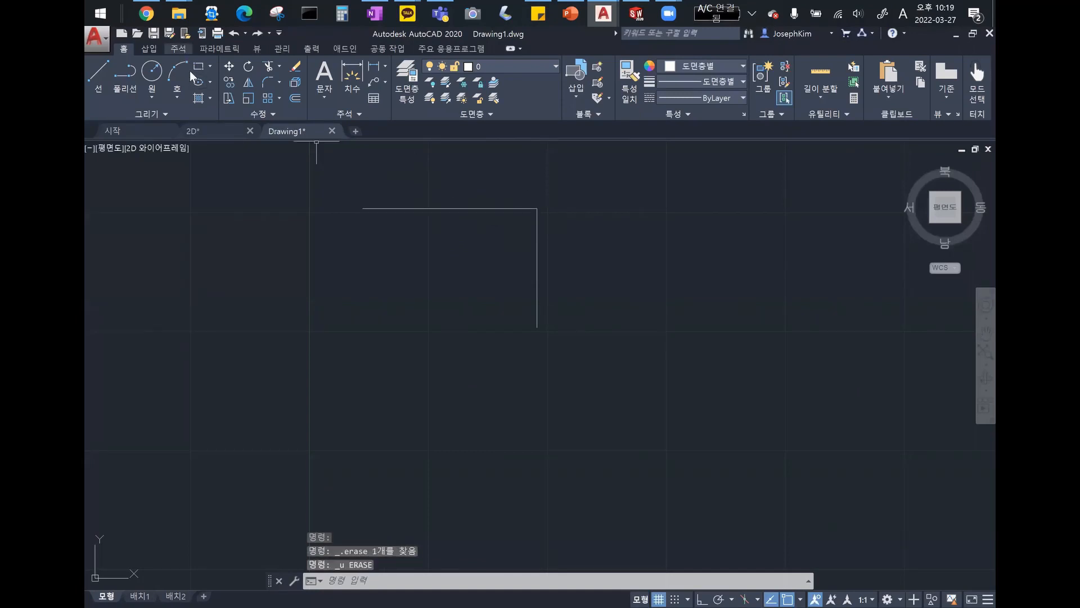
Step: Draw a chain of four connected lines across the existing pair, ending at the corner where the horizontal and vertical lines meet
{"action": "left_click", "coordinate": [99, 74]}
{"action": "left_click", "coordinate": [440, 178]}
{"action": "left_click", "coordinate": [422, 266]}
{"action": "left_click", "coordinate": [602, 266]}
{"action": "left_click", "coordinate": [503, 164]}
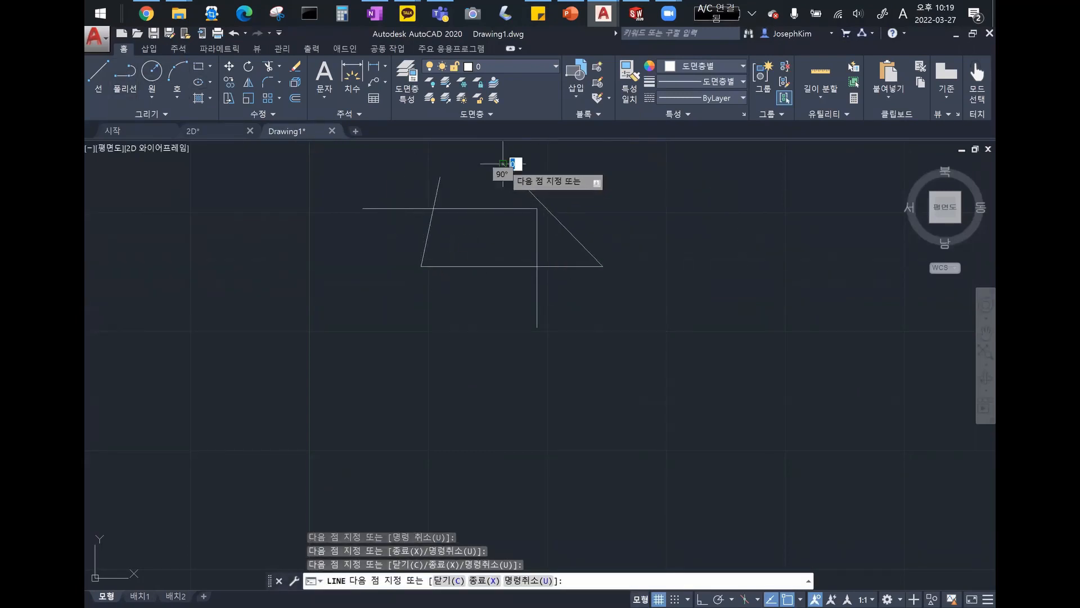
{"action": "left_click", "coordinate": [537, 208]}
{"action": "key", "text": "Escape"}
Step: Use crossing boxes to select the slanted left line, short diagonal and lower horizontal line, erase them together, then undo it
{"action": "scroll", "coordinate": [521, 193], "scroll_direction": "up", "scroll_amount": 4}
{"action": "middle_click_drag", "start_coordinate": [471, 210], "coordinate": [470, 212]}
{"action": "left_click", "coordinate": [554, 246]}
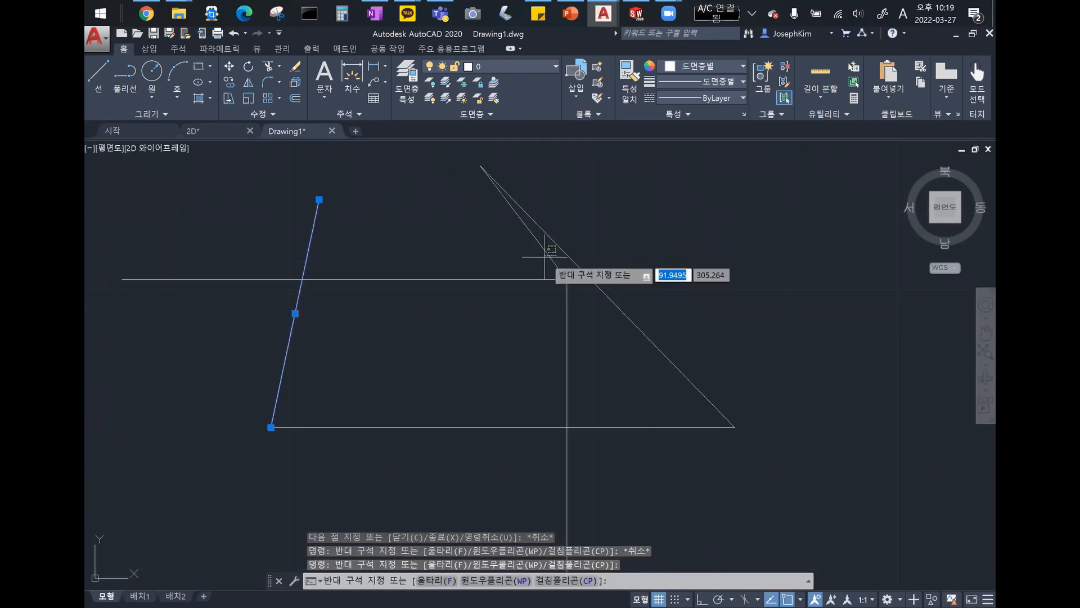
{"action": "left_click", "coordinate": [519, 258]}
{"action": "left_click", "coordinate": [625, 411]}
{"action": "left_click", "coordinate": [598, 466]}
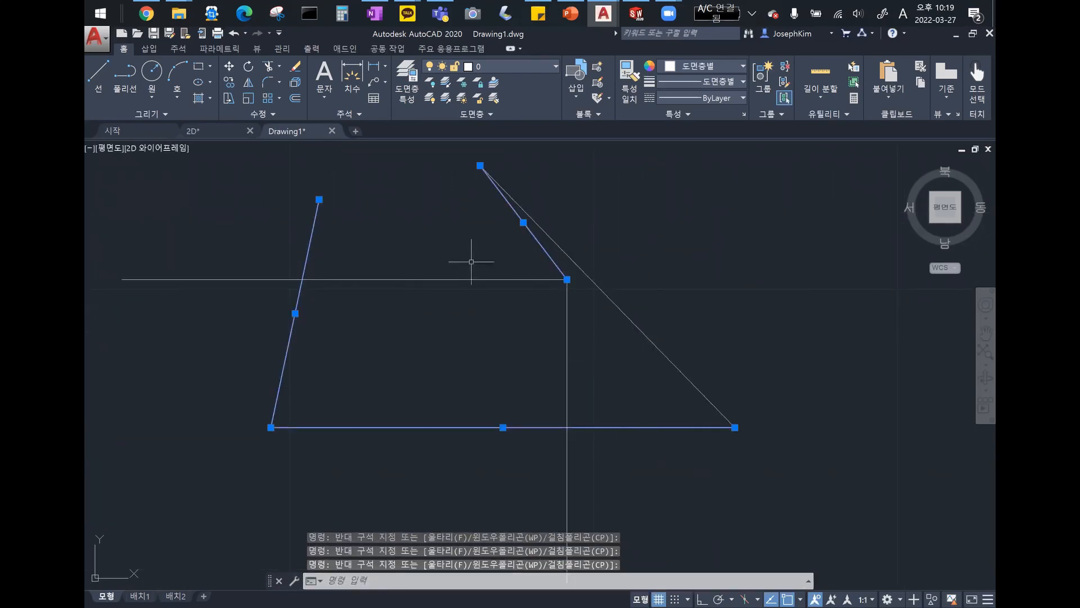
{"action": "key", "text": "Delete"}
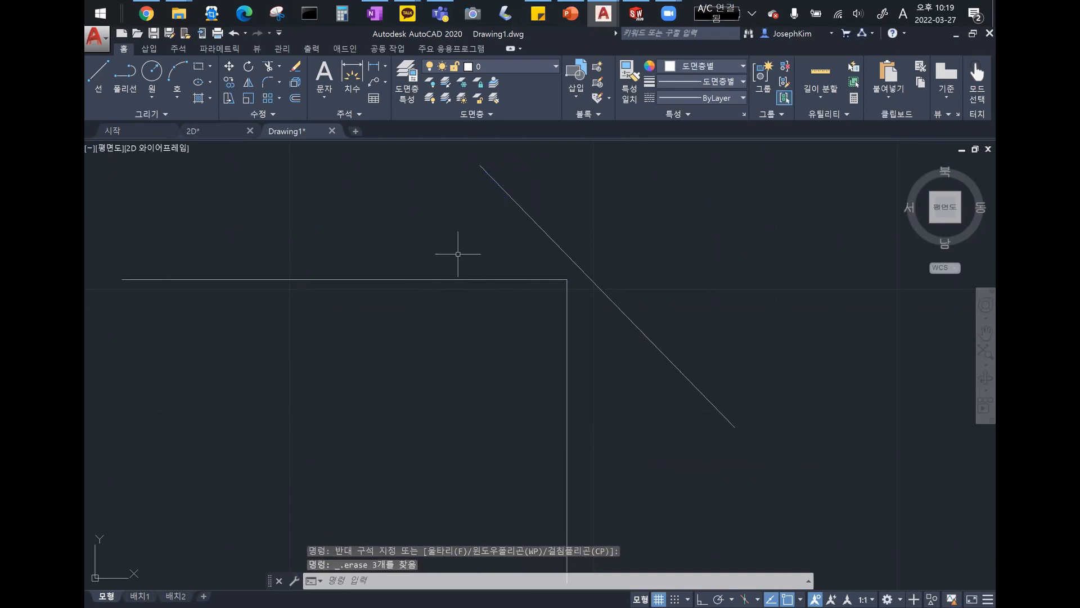
{"action": "key", "text": "ctrl+z"}
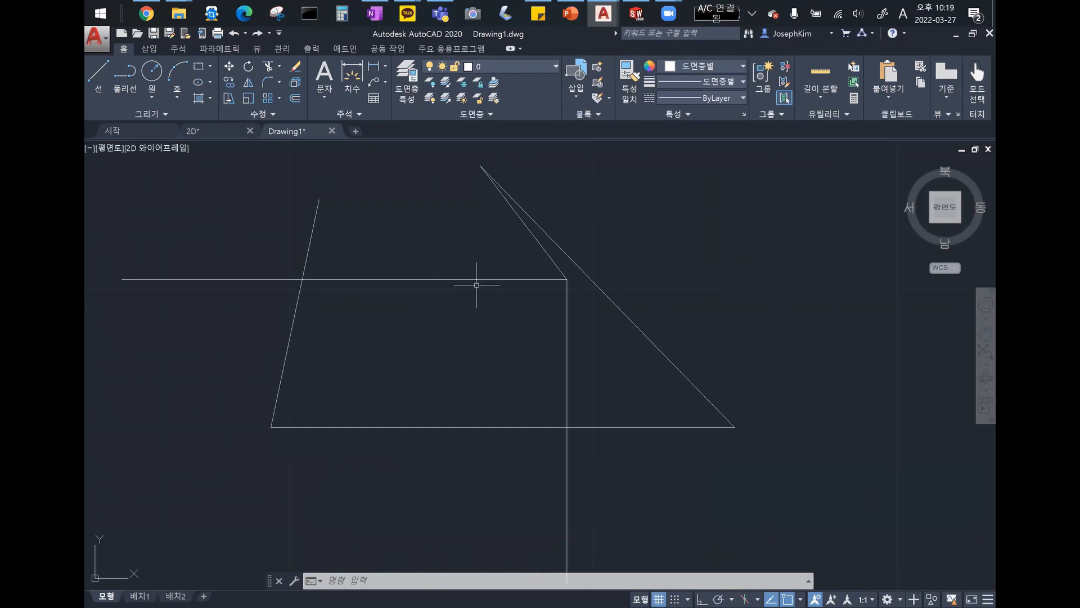
Step: Add the upper horizontal line and both diagonals to the selection one by one, then clear the selection
{"action": "left_click", "coordinate": [480, 279]}
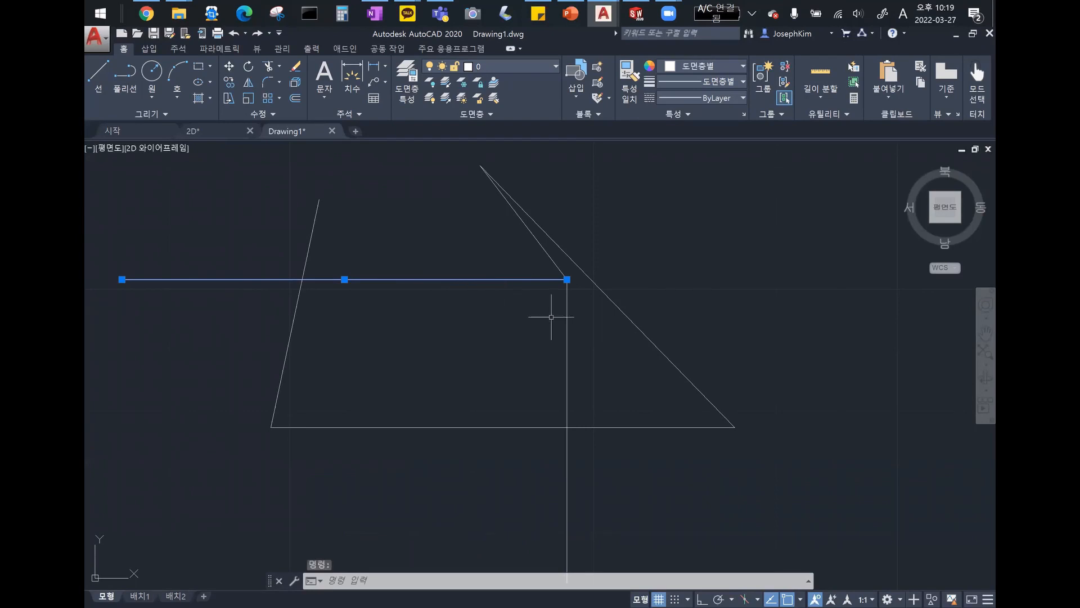
{"action": "left_click", "coordinate": [522, 227]}
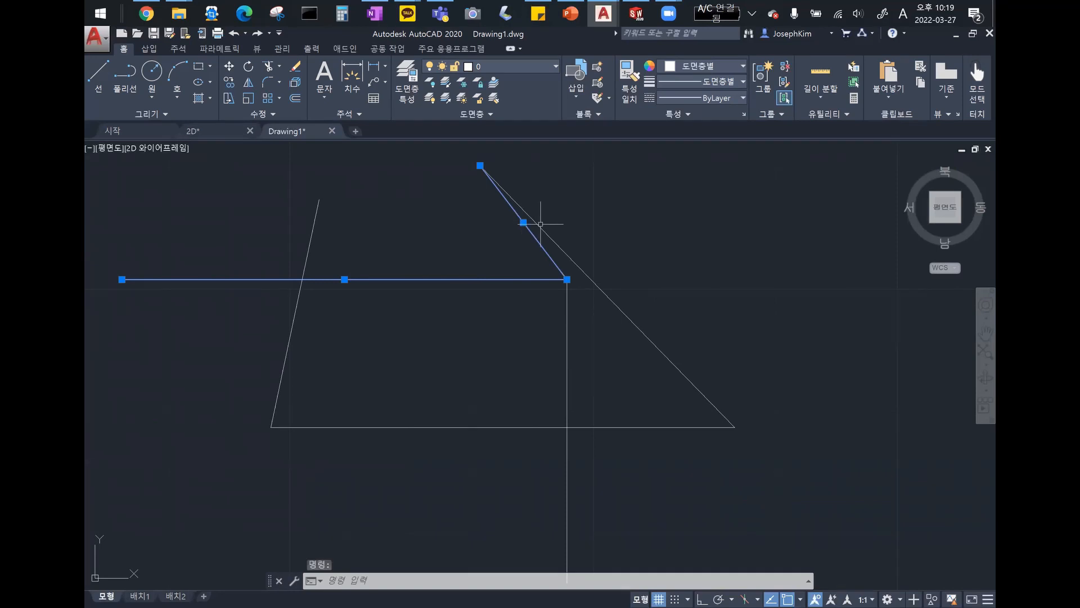
{"action": "left_click", "coordinate": [551, 235]}
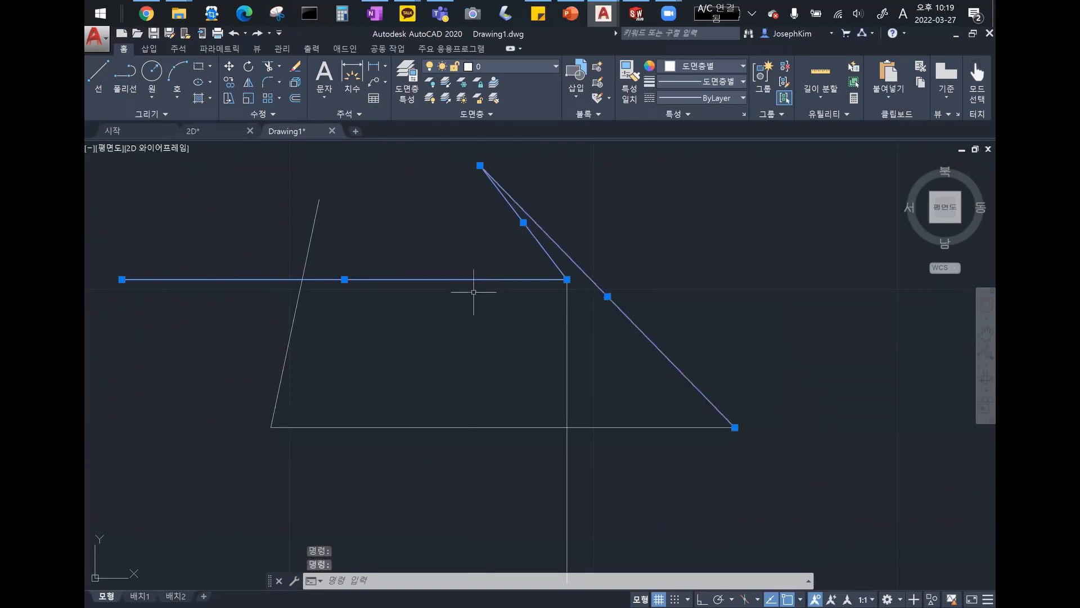
{"action": "key", "text": "Escape"}
{"action": "key", "text": "Escape"}
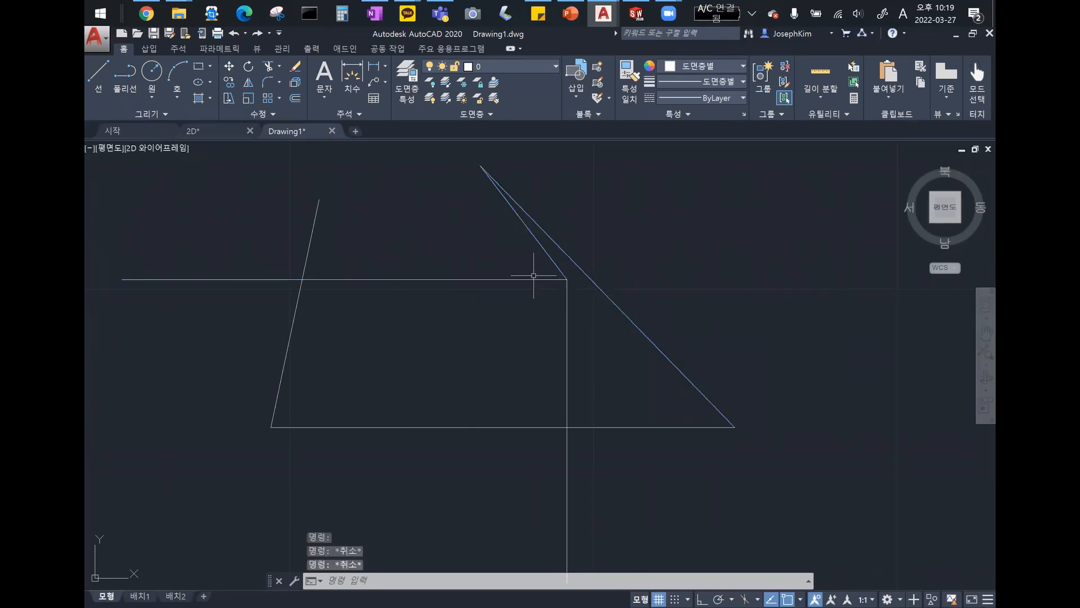
Step: Erase the upper horizontal line and the short diagonal separately, one after the other, then undo both deletions
{"action": "left_click", "coordinate": [529, 279]}
{"action": "key", "text": "Delete"}
{"action": "left_click", "coordinate": [545, 247]}
{"action": "key", "text": "Delete"}
{"action": "key", "text": "ctrl+z"}
{"action": "key", "text": "ctrl+z"}
Step: Select the upper horizontal line and both diagonals together, and erase all the lines so that the drawing is empty
{"action": "left_click", "coordinate": [551, 278]}
{"action": "left_click", "coordinate": [552, 261]}
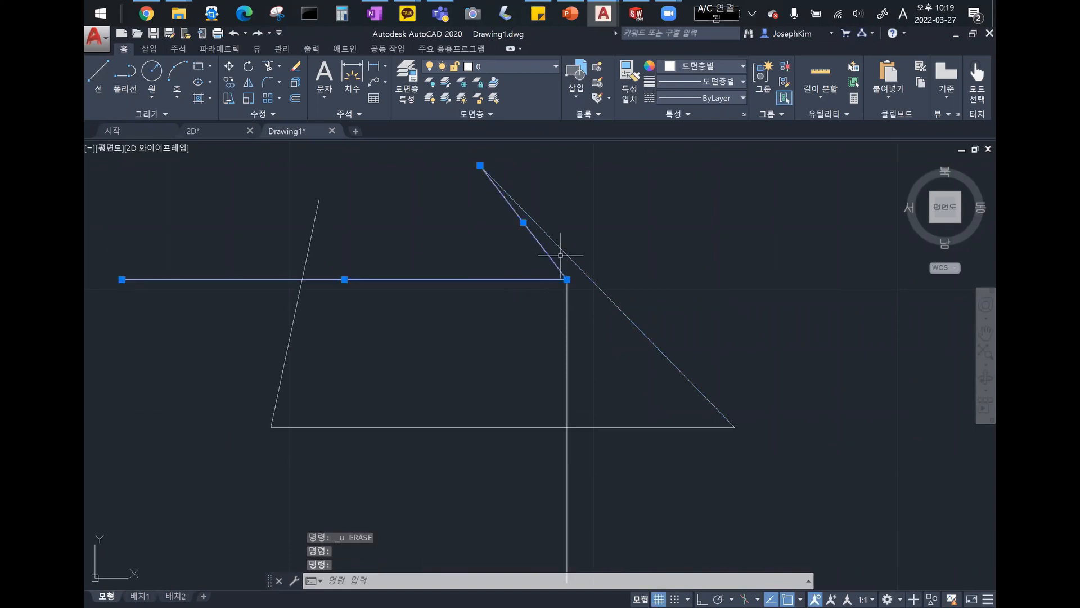
{"action": "left_click", "coordinate": [564, 252]}
{"action": "key", "text": "Delete"}
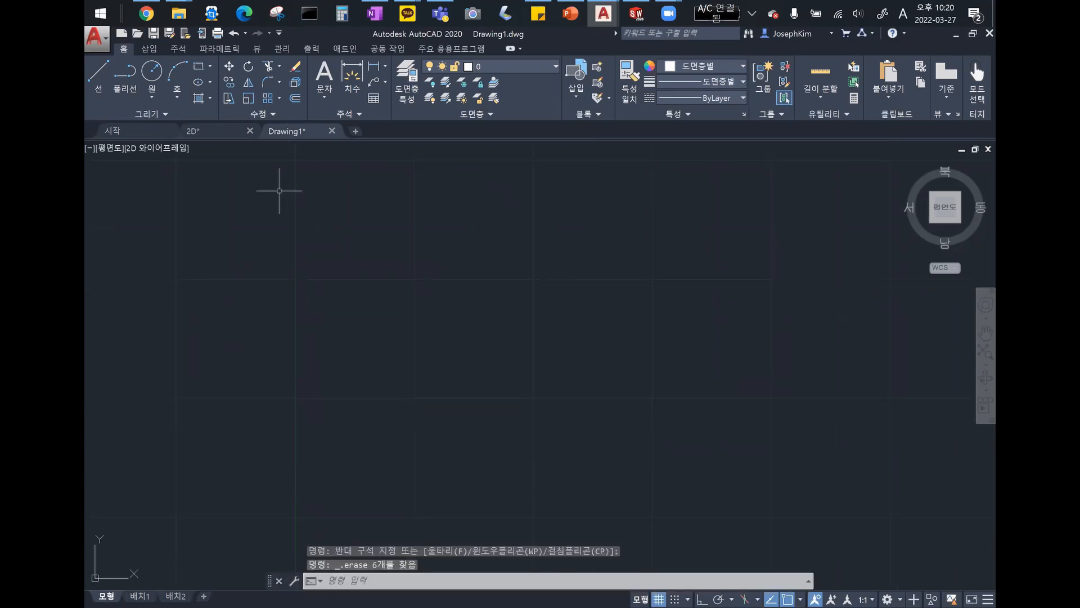
Step: Draw a horizontal line and a vertical line down from its right end, and test snapping the third segment to the start point
{"action": "left_click", "coordinate": [103, 75]}
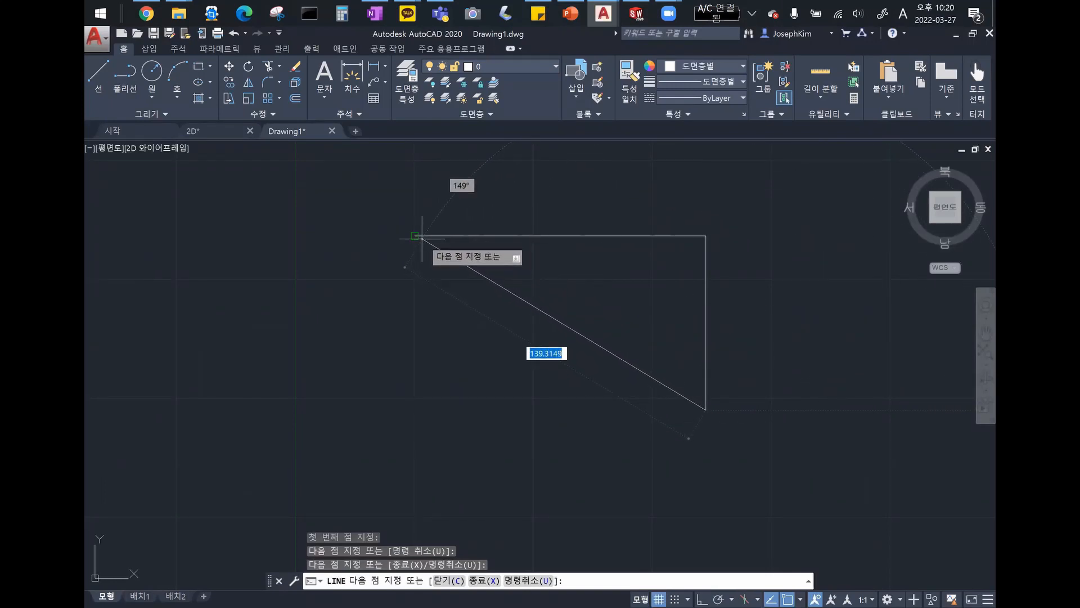
{"action": "scroll", "coordinate": [422, 238], "scroll_direction": "up", "scroll_amount": 4}
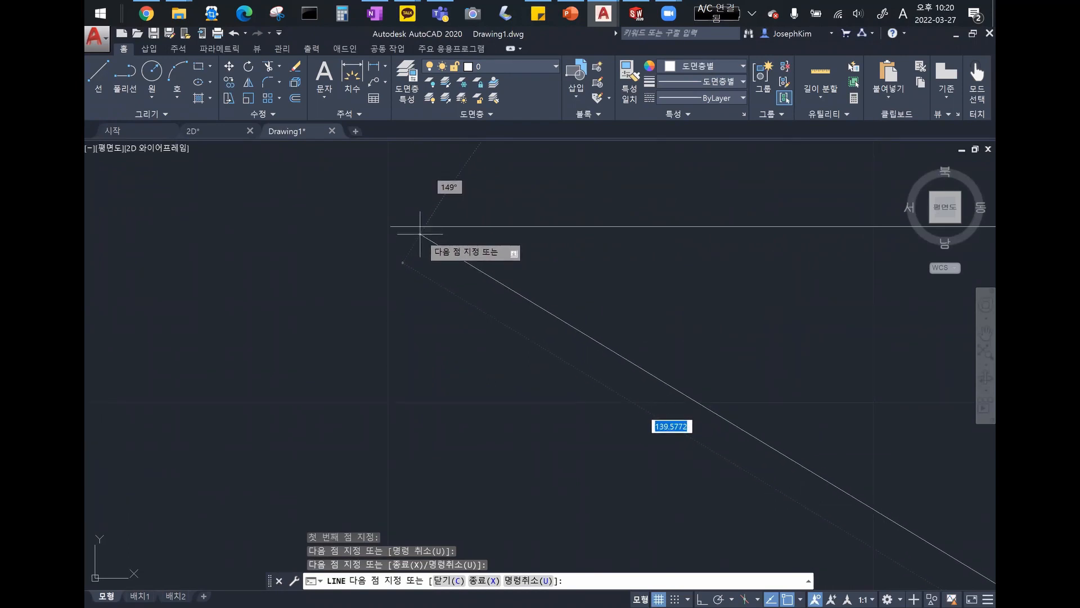
{"action": "scroll", "coordinate": [420, 233], "scroll_direction": "down", "scroll_amount": 2}
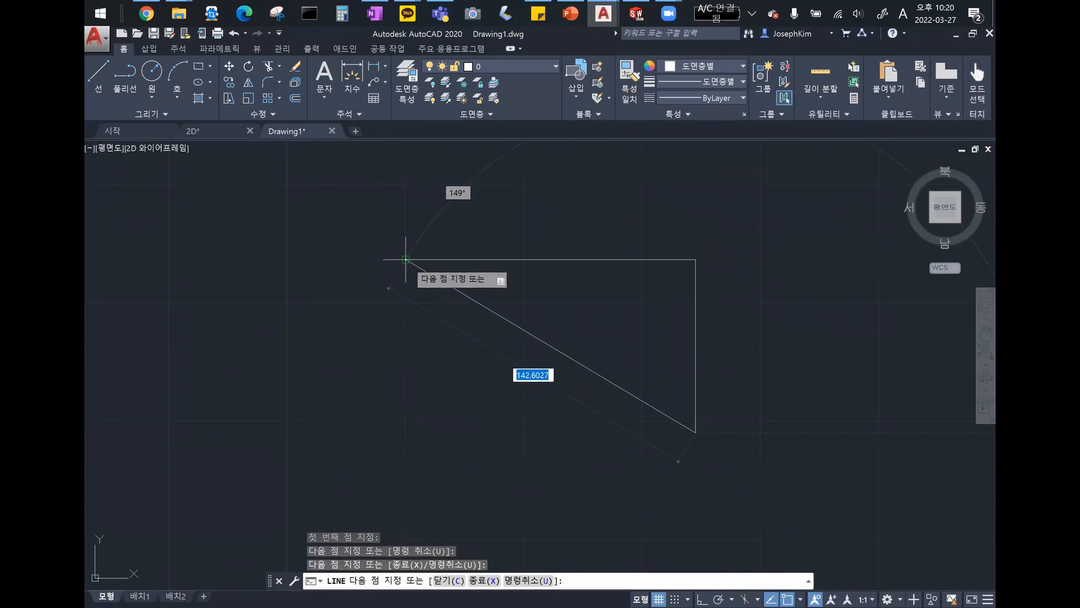
{"action": "scroll", "coordinate": [402, 262], "scroll_direction": "up", "scroll_amount": 3}
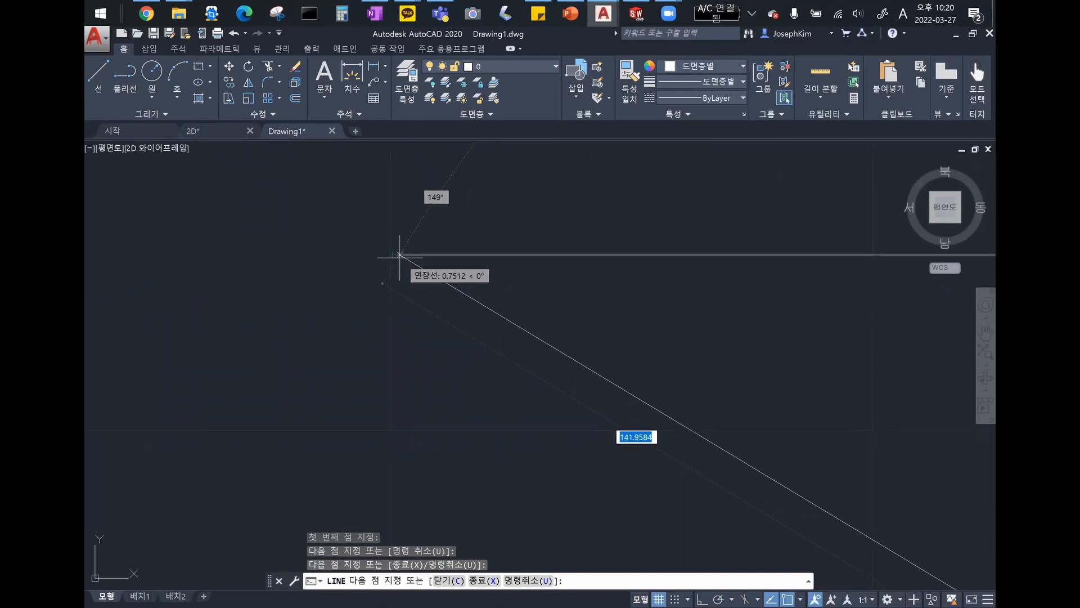
{"action": "middle_click_drag", "start_coordinate": [376, 234], "coordinate": [391, 267]}
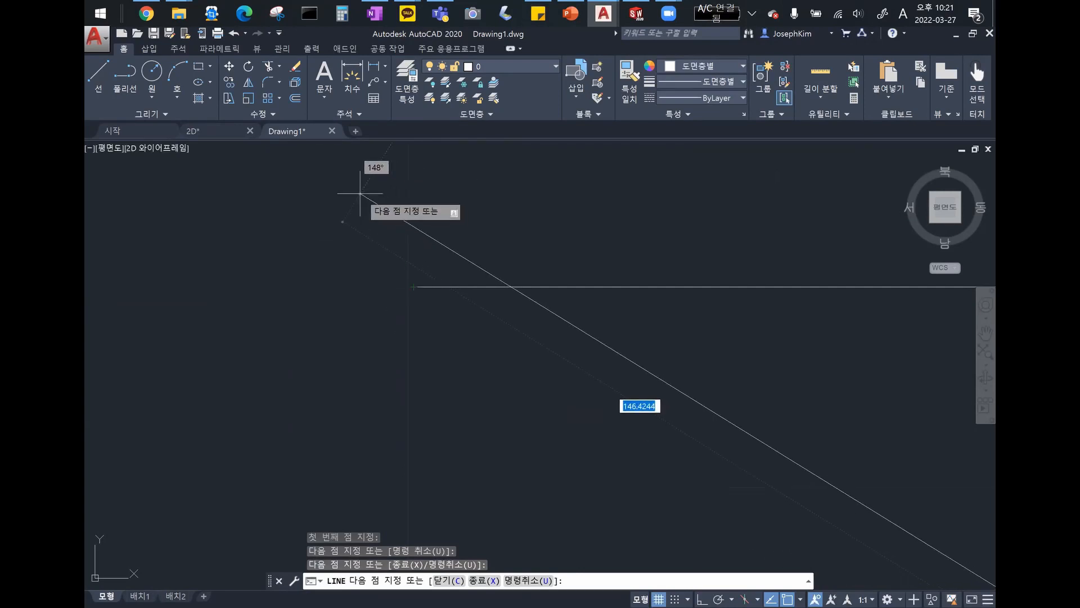
{"action": "scroll", "coordinate": [562, 310], "scroll_direction": "up", "scroll_amount": 4}
{"action": "scroll", "coordinate": [362, 294], "scroll_direction": "down", "scroll_amount": 4}
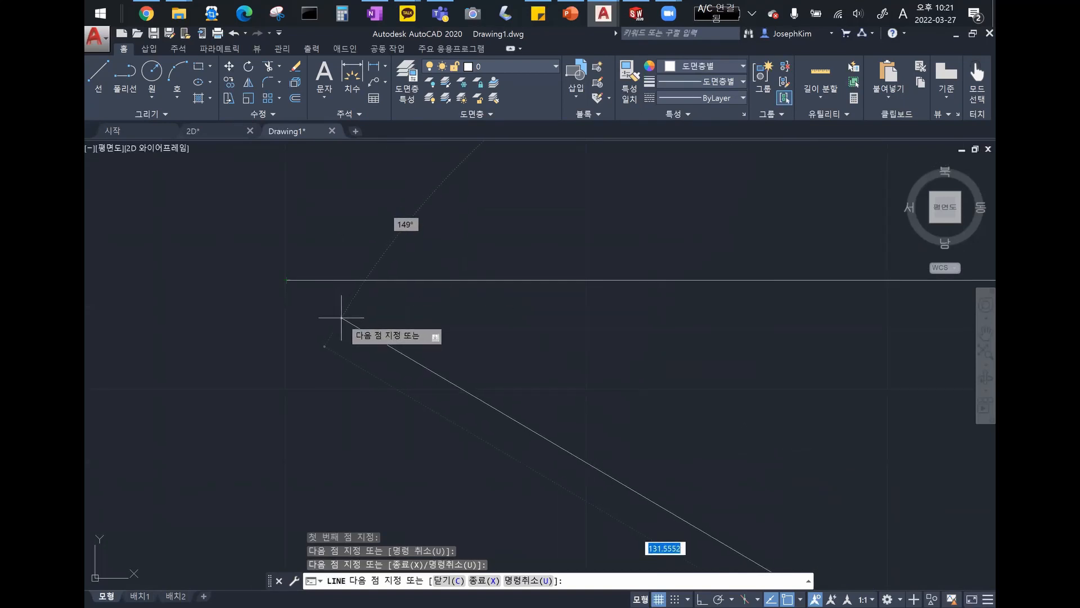
Step: Compare object snap off and on at the first line's start point, leave it off, and end the line without a third segment
{"action": "key", "text": "F3"}
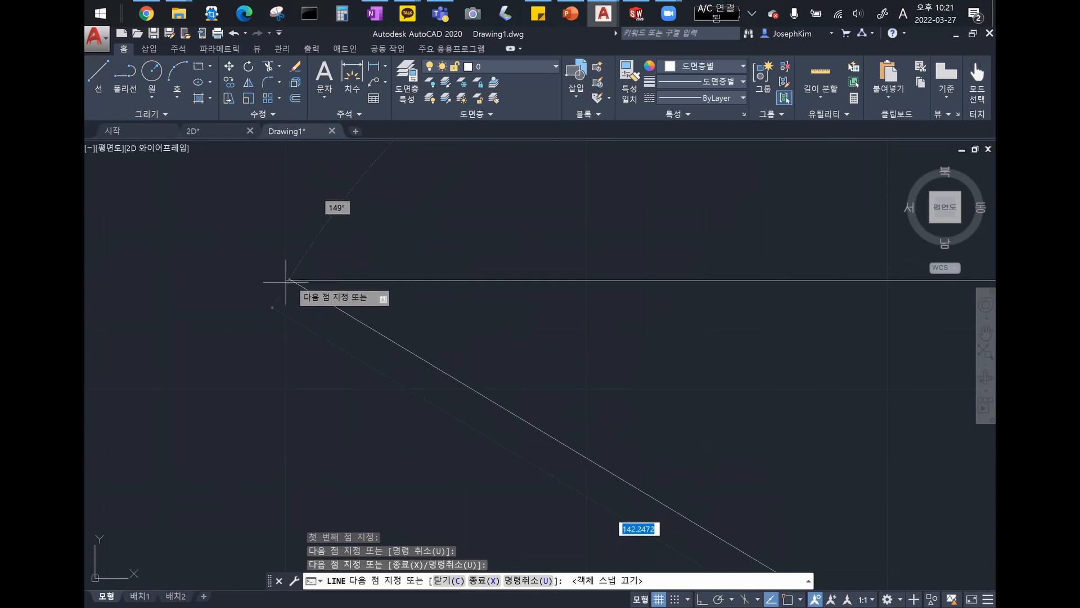
{"action": "key", "text": "F3"}
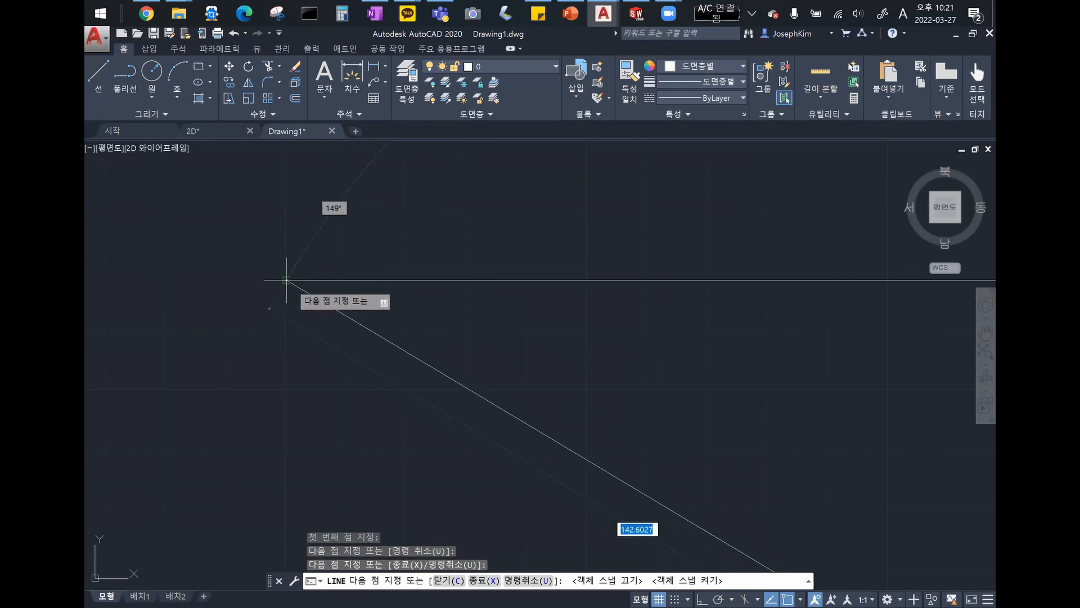
{"action": "key", "text": "F3"}
{"action": "key", "text": "Escape"}
{"action": "key", "text": "Escape"}
{"action": "mouse_move", "coordinate": [574, 425]}
{"action": "middle_mouse_down"}
{"action": "mouse_move", "coordinate": [369, 403]}
{"action": "mouse_move", "coordinate": [473, 377]}
{"action": "mouse_move", "coordinate": [470, 352]}
{"action": "middle_mouse_up"}
{"action": "scroll", "coordinate": [473, 378], "scroll_direction": "down", "scroll_amount": 1}
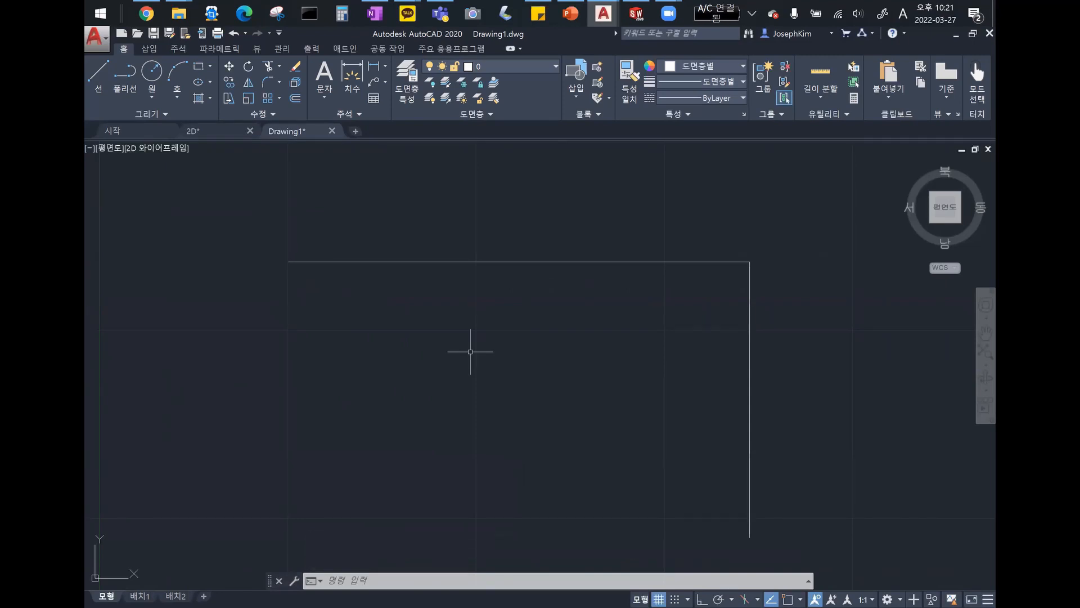
{"action": "middle_click_drag", "start_coordinate": [463, 369], "coordinate": [481, 338]}
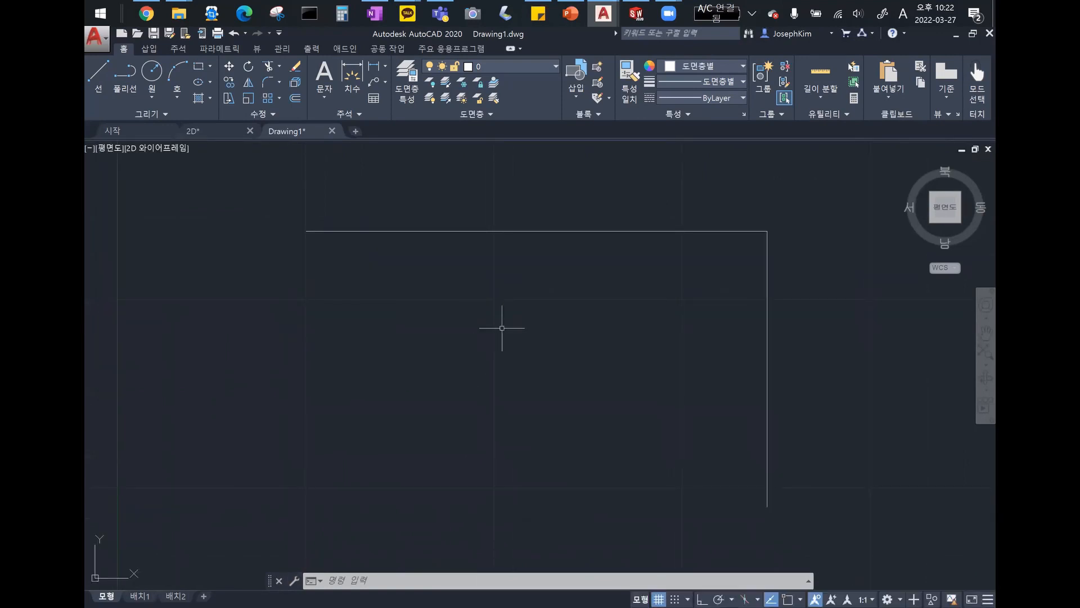
Step: Toggle object snap on and off several times, leave it on, and open the list of snap modes
{"action": "key", "text": "F3"}
{"action": "key", "text": "F3"}
{"action": "key", "text": "F3"}
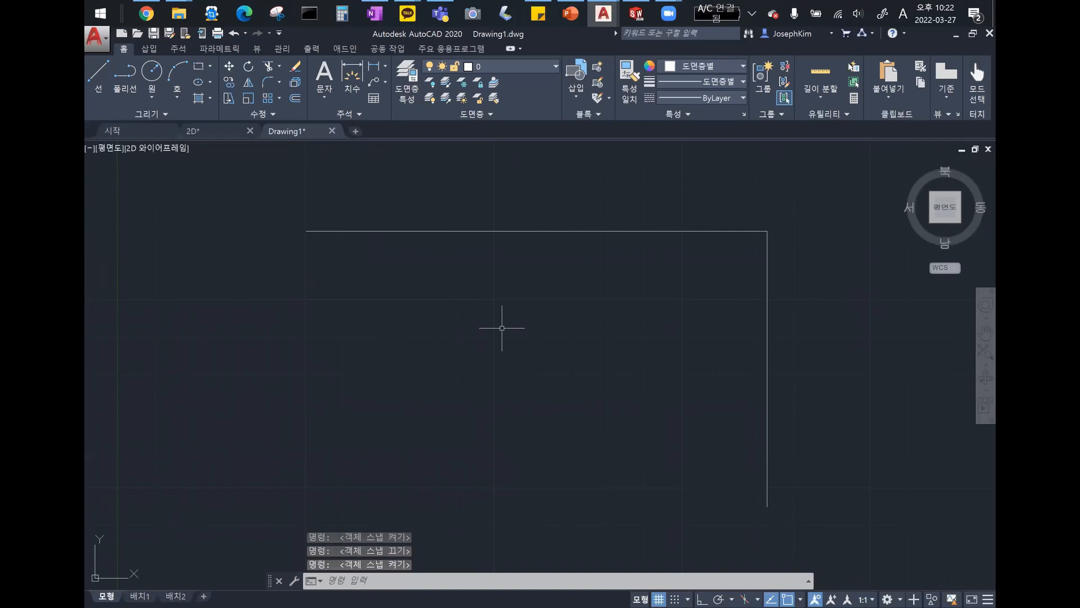
{"action": "key", "text": "F3"}
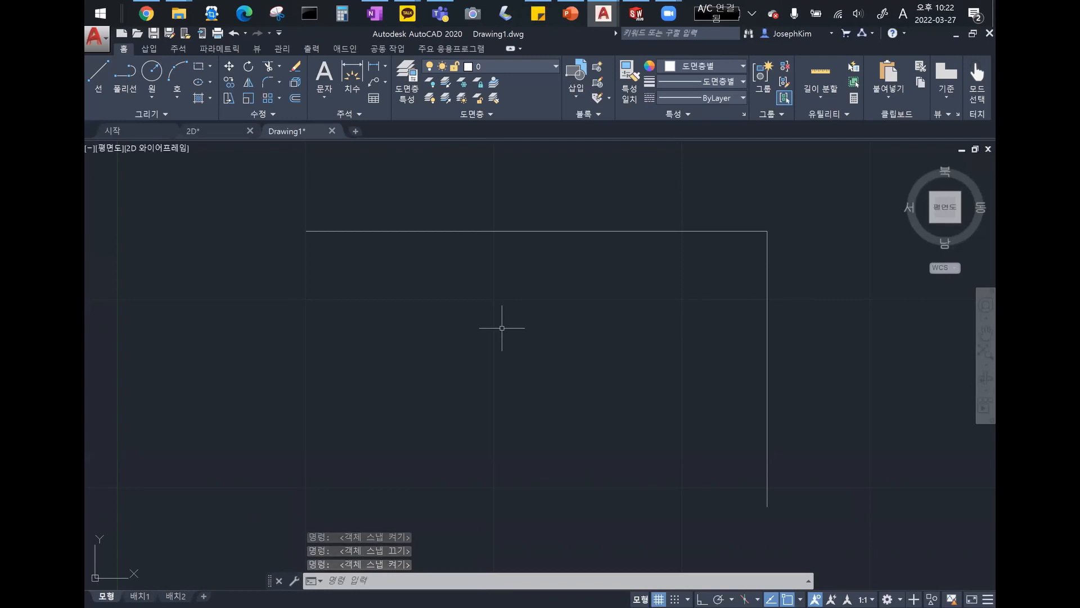
{"action": "key", "text": "F3"}
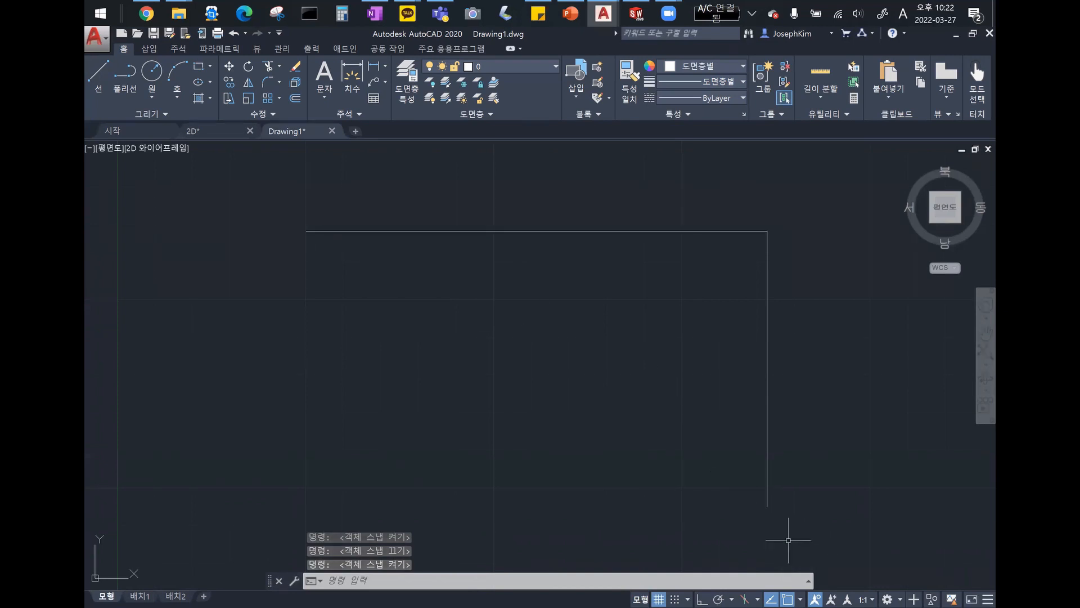
{"action": "left_click", "coordinate": [800, 598]}
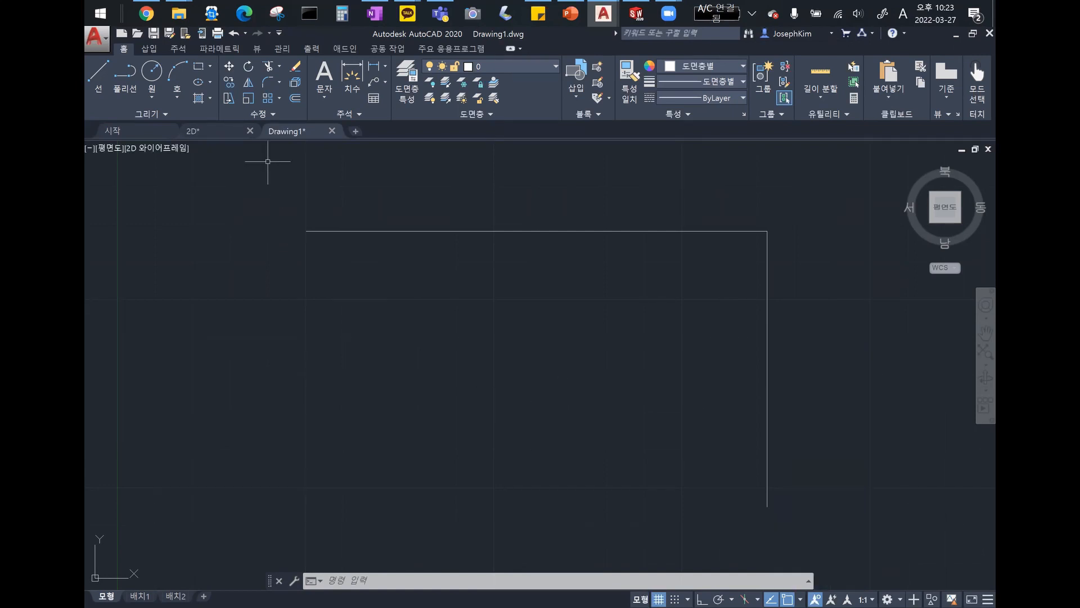
Step: Draw a line from the vertical line's lower end to the horizontal line's midpoint, turn object snap off for comparison, and remove the line
{"action": "left_click", "coordinate": [98, 75]}
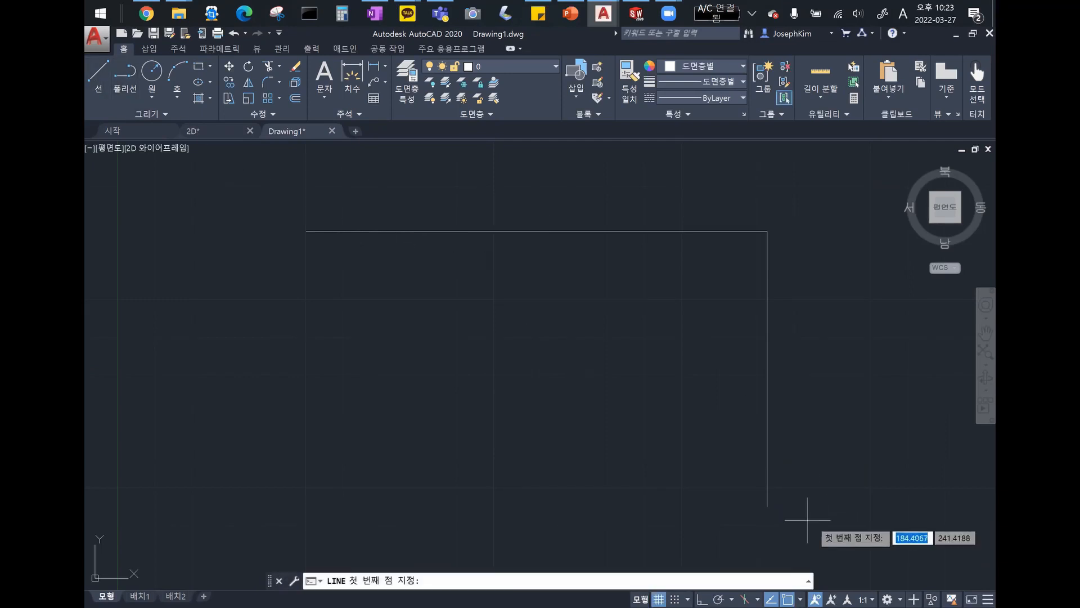
{"action": "left_click", "coordinate": [768, 507]}
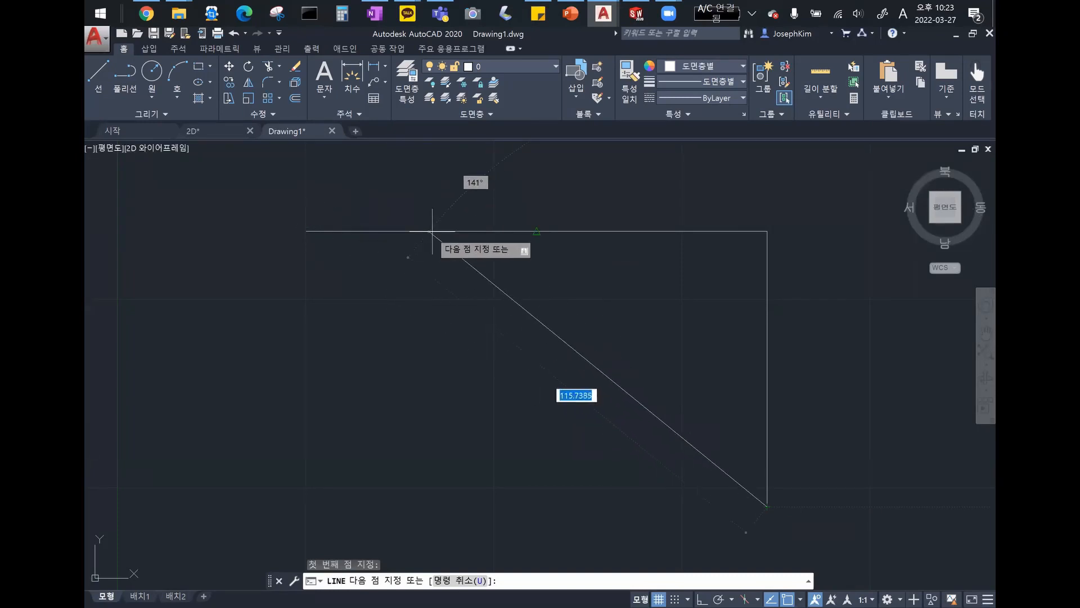
{"action": "left_click", "coordinate": [536, 230]}
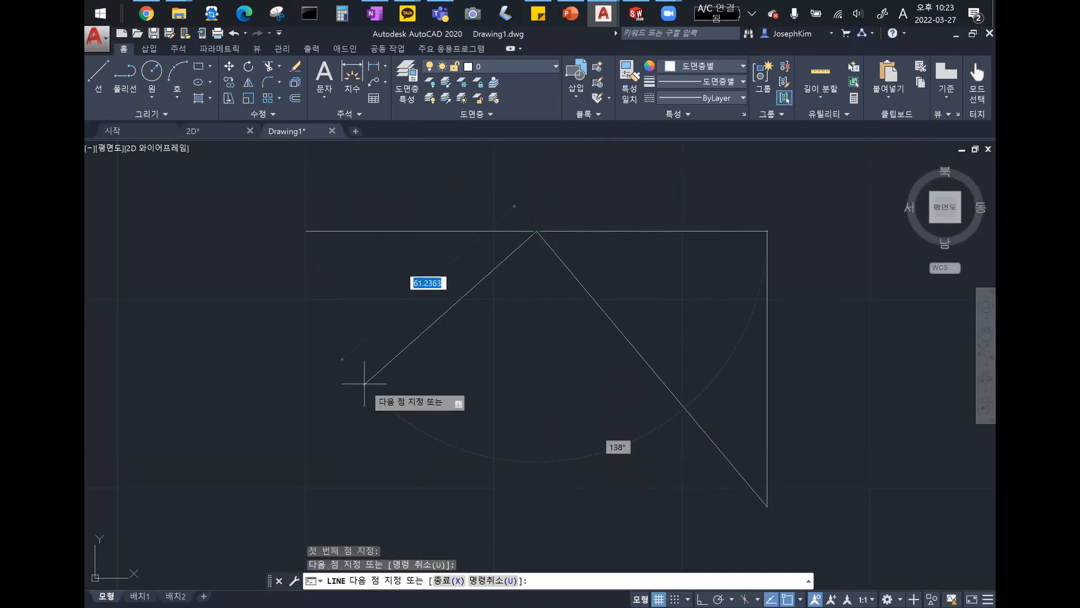
{"action": "key", "text": "F3"}
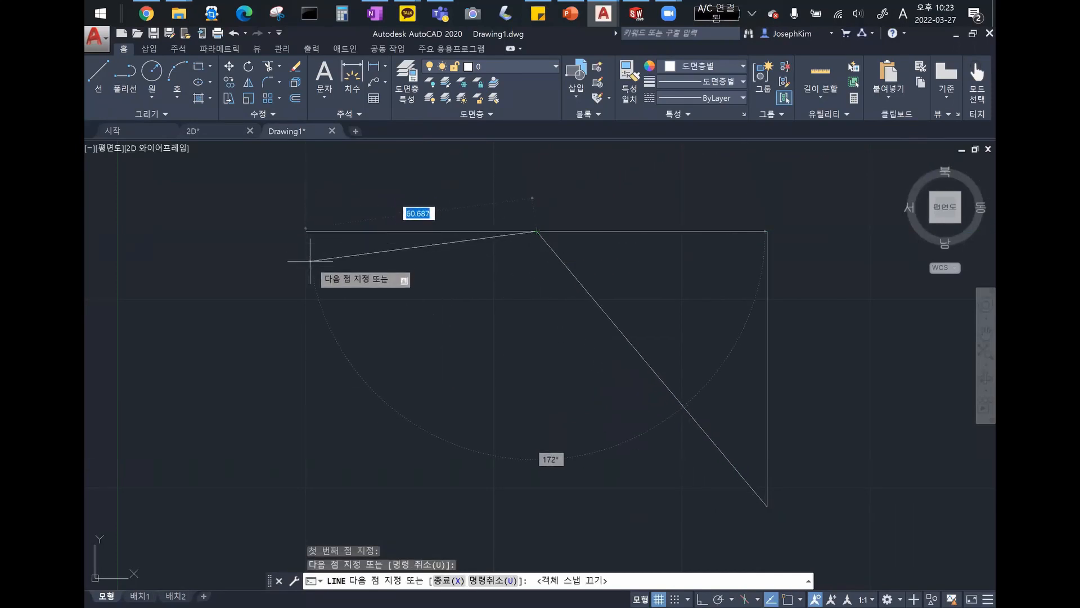
{"action": "key", "text": "Delete"}
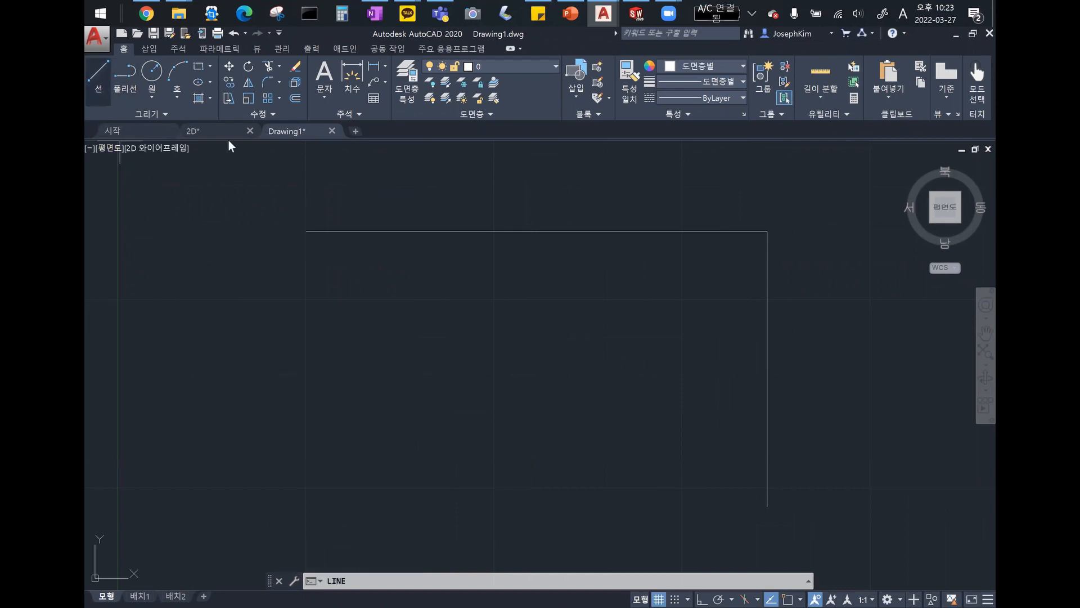
Step: Turn object snap on and complete the rectangle with a lower side about 122 long and a left side up to the first start point
{"action": "key", "text": "F3"}
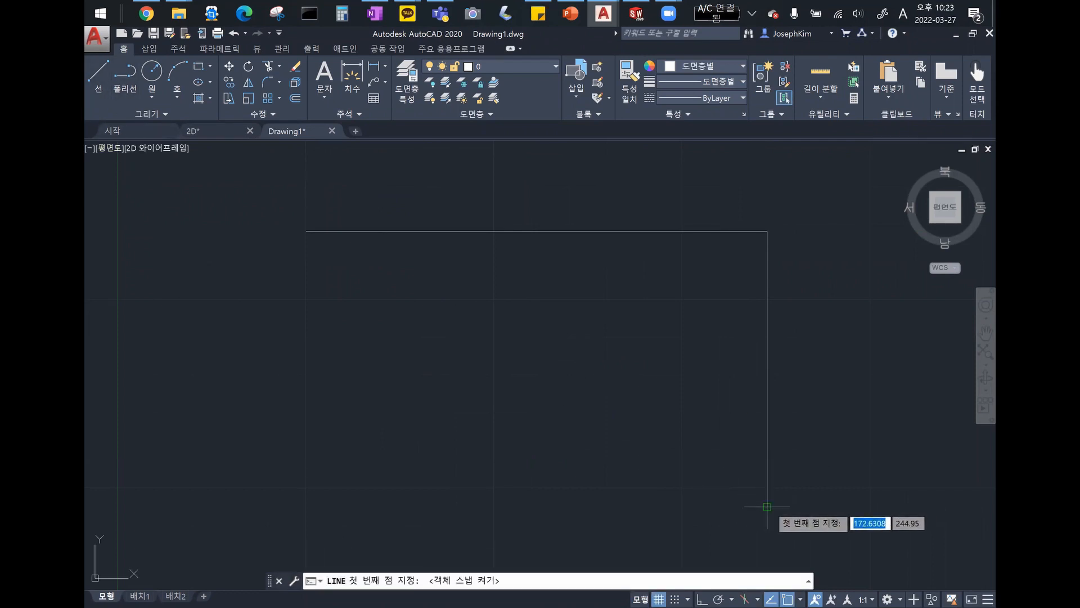
{"action": "left_click", "coordinate": [766, 506]}
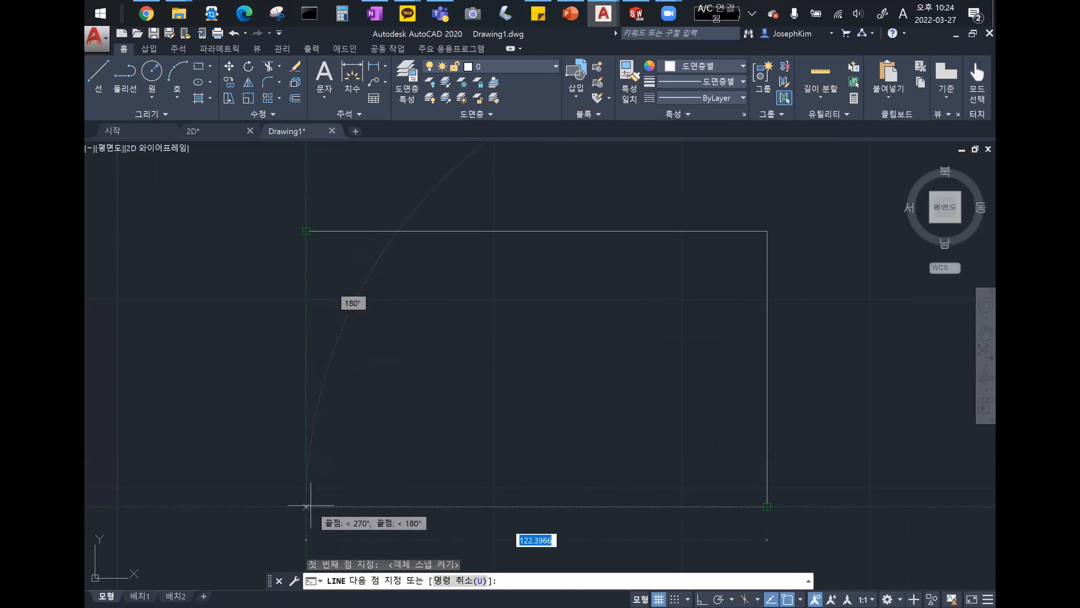
{"action": "scroll", "coordinate": [618, 425], "scroll_direction": "down", "scroll_amount": 2}
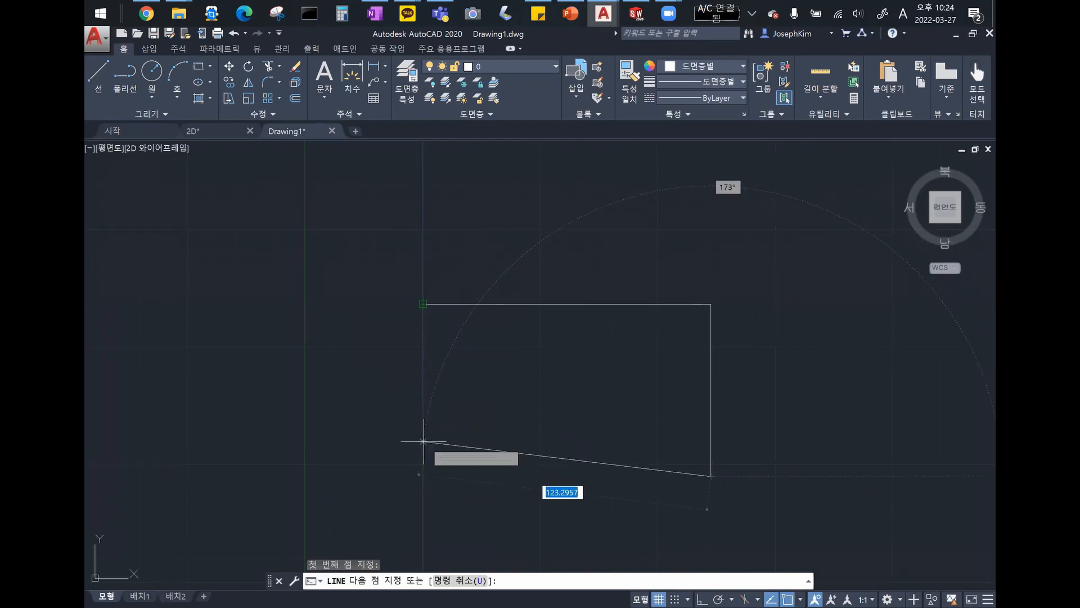
{"action": "left_click", "coordinate": [423, 476]}
{"action": "key", "text": "Escape"}
{"action": "key", "text": "Escape"}
{"action": "key", "text": "Escape"}
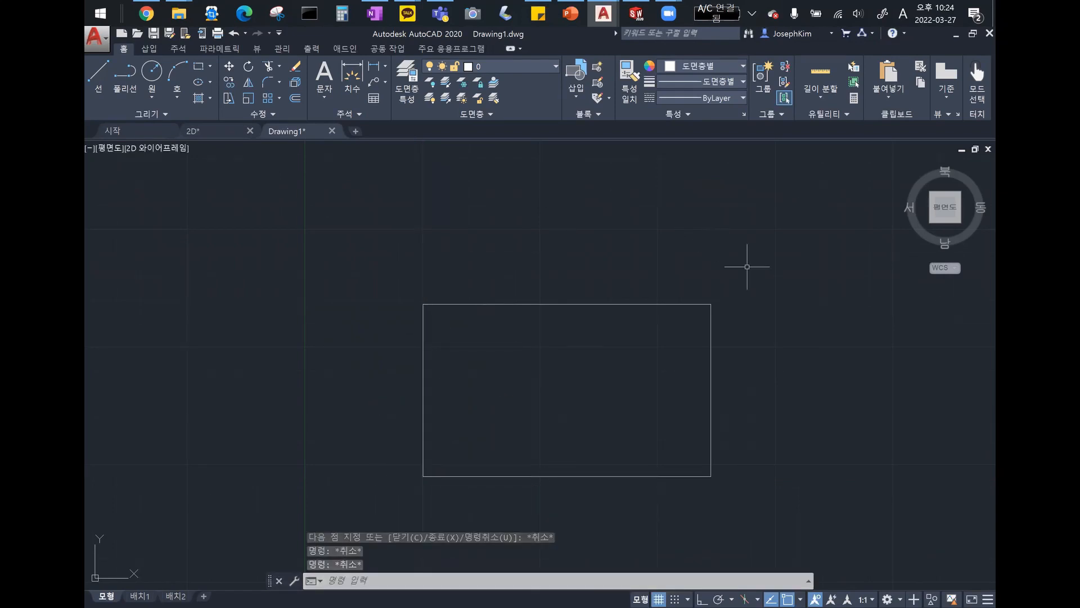
Step: Select all four sides of the rectangle together and erase them so that the drawing is empty
{"action": "left_click", "coordinate": [781, 285]}
{"action": "left_click", "coordinate": [296, 523]}
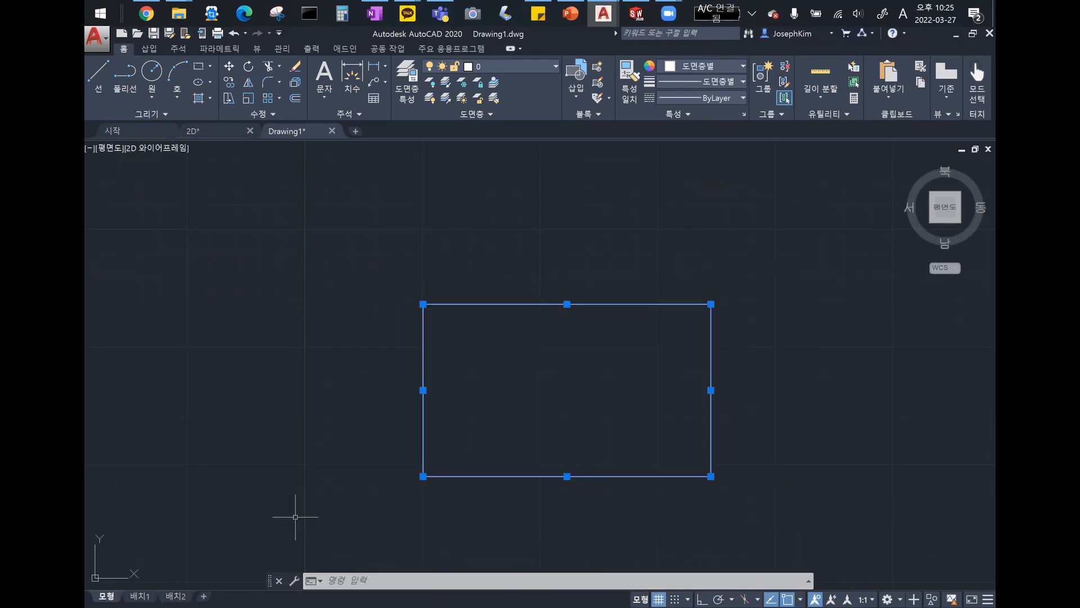
{"action": "key", "text": "Delete"}
{"action": "middle_click_drag", "start_coordinate": [421, 268], "coordinate": [403, 198]}
{"action": "scroll", "coordinate": [403, 199], "scroll_direction": "down", "scroll_amount": 2}
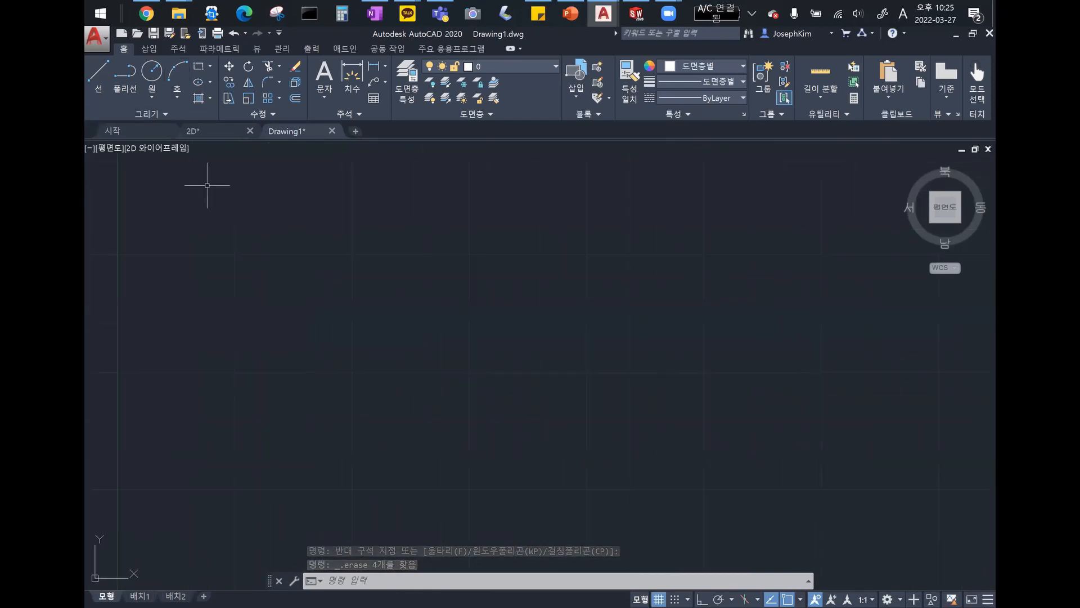
Step: Draw a horizontal line about 173 long with ortho mode on, and a vertical line down from its right end
{"action": "left_click", "coordinate": [98, 73]}
{"action": "left_click", "coordinate": [288, 234]}
{"action": "key", "text": "F8"}
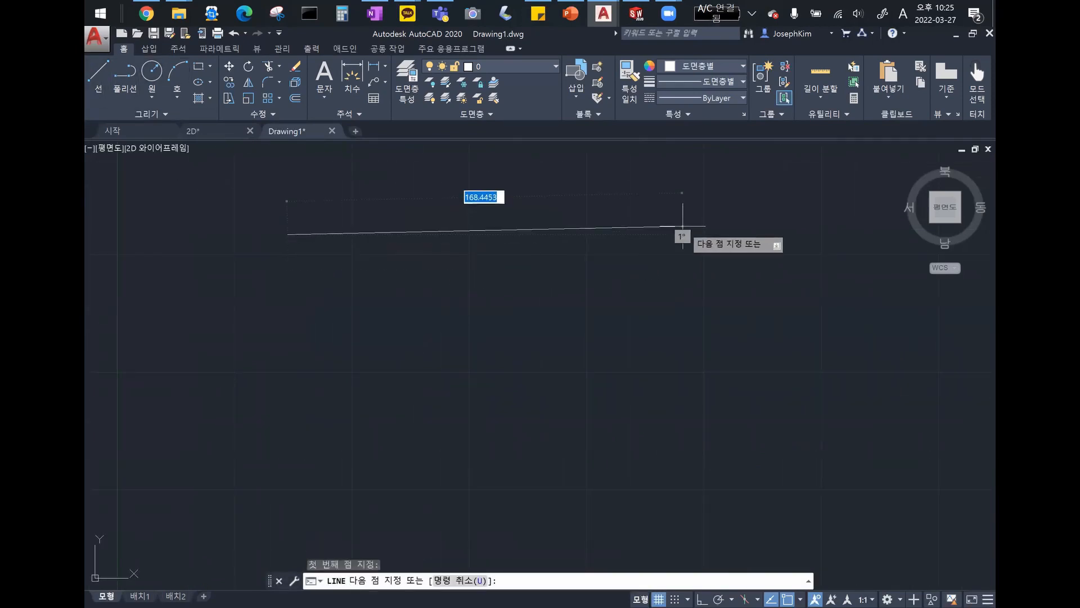
{"action": "left_click", "coordinate": [692, 234]}
{"action": "left_click", "coordinate": [693, 497]}
Step: Turn ortho mode off, test the third segment with its angle locked at 180° below the start point, and end the line without it
{"action": "key", "text": "F8"}
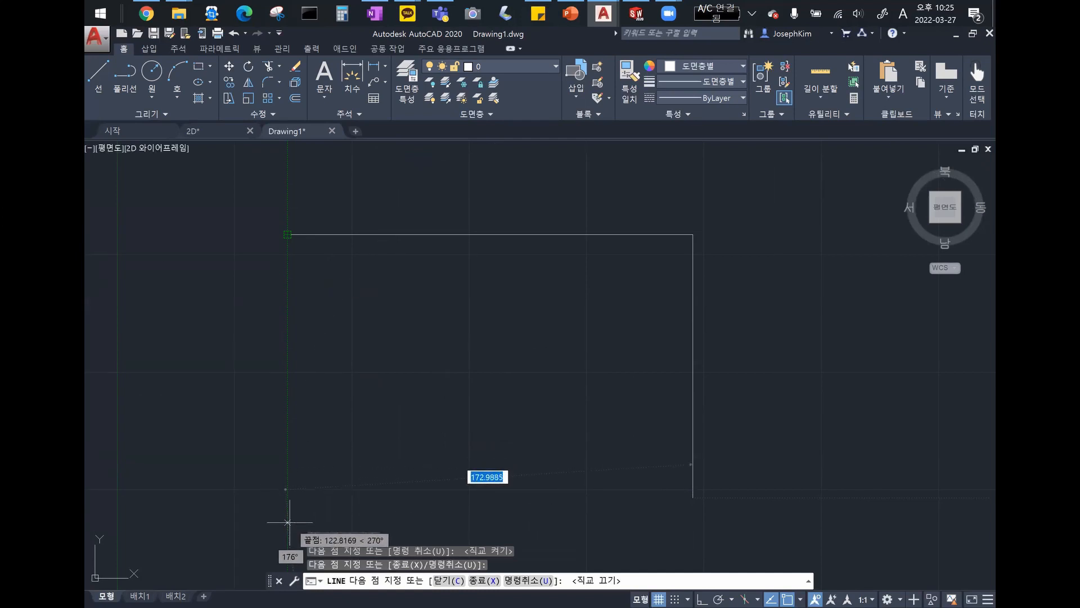
{"action": "scroll", "coordinate": [298, 478], "scroll_direction": "down", "scroll_amount": 2}
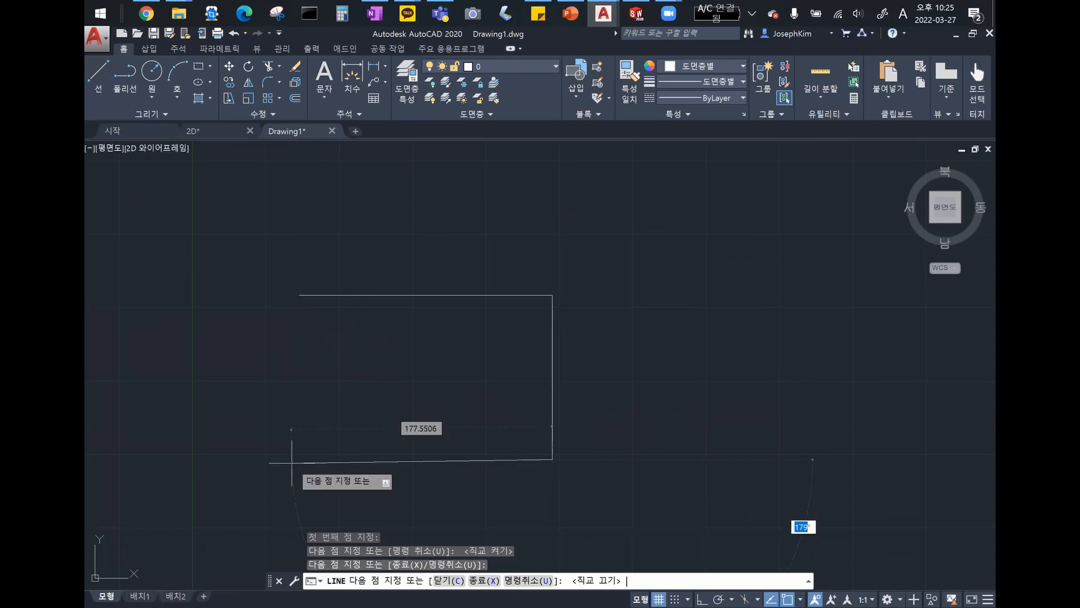
{"action": "key", "text": "Tab"}
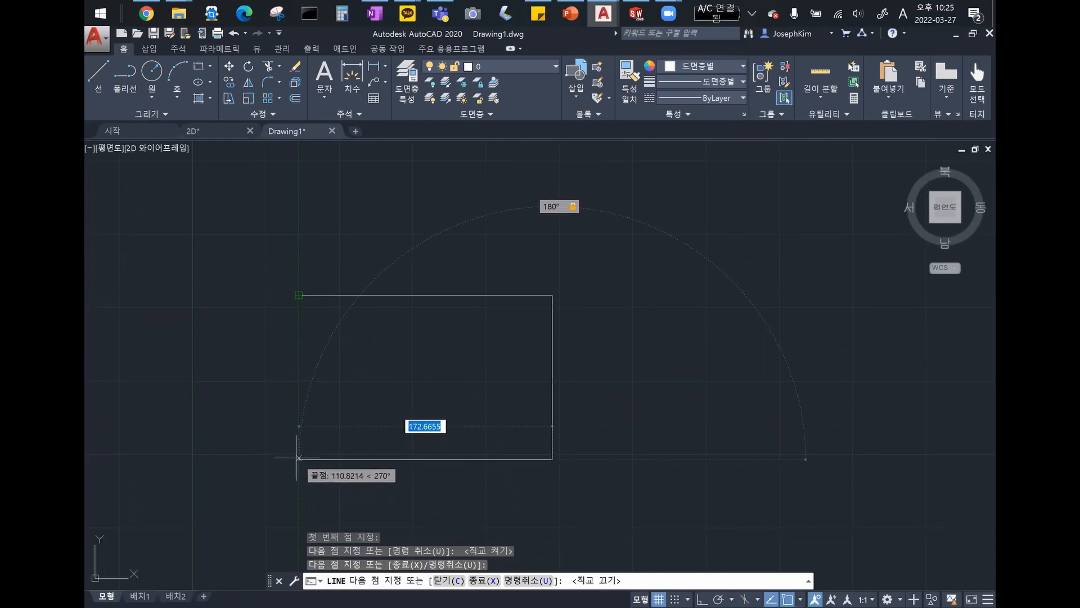
{"action": "key", "text": "Escape"}
{"action": "key", "text": "Escape"}
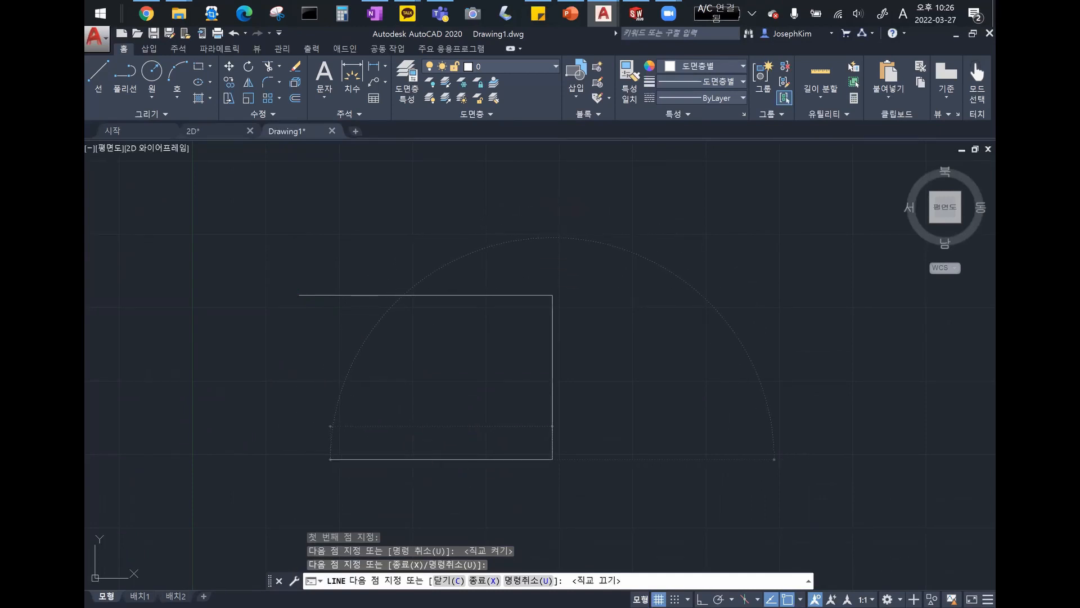
Step: Select the horizontal and vertical lines together and erase both
{"action": "left_click", "coordinate": [574, 478]}
{"action": "left_click", "coordinate": [231, 240]}
{"action": "key", "text": "Delete"}
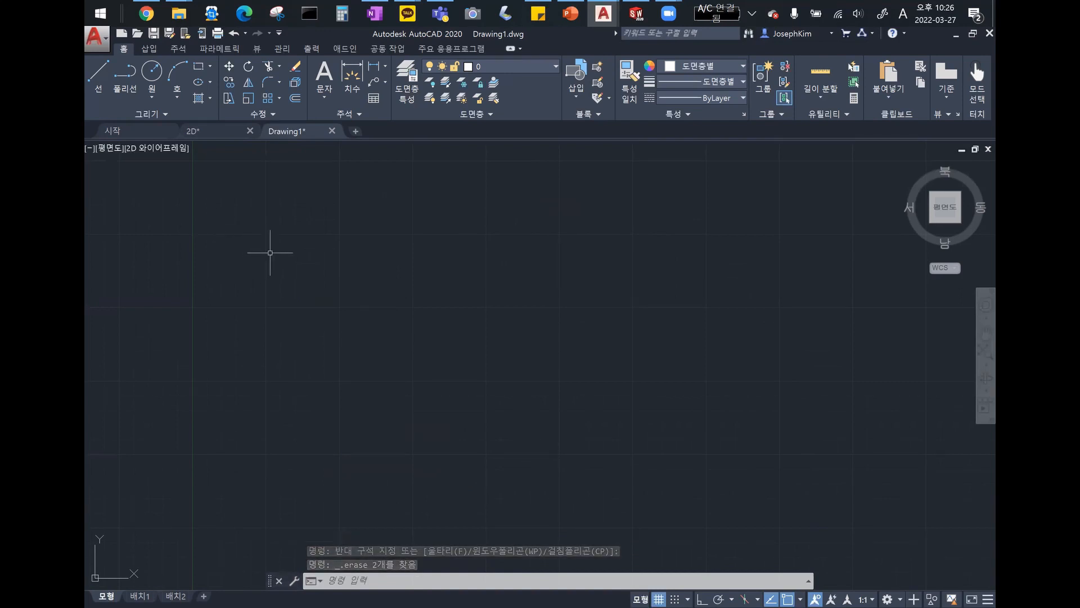
Step: Draw a freehand chain of connected slanted line segments spiralling inward, with ortho mode off
{"action": "key", "text": "l"}
{"action": "key", "text": "space"}
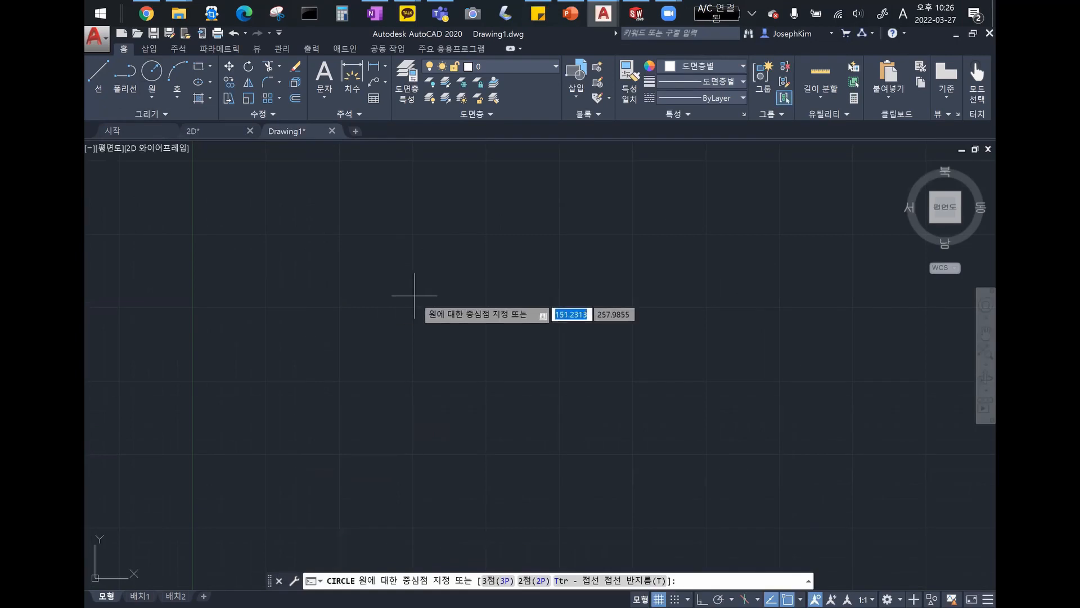
{"action": "left_click", "coordinate": [318, 220]}
{"action": "left_click", "coordinate": [726, 236]}
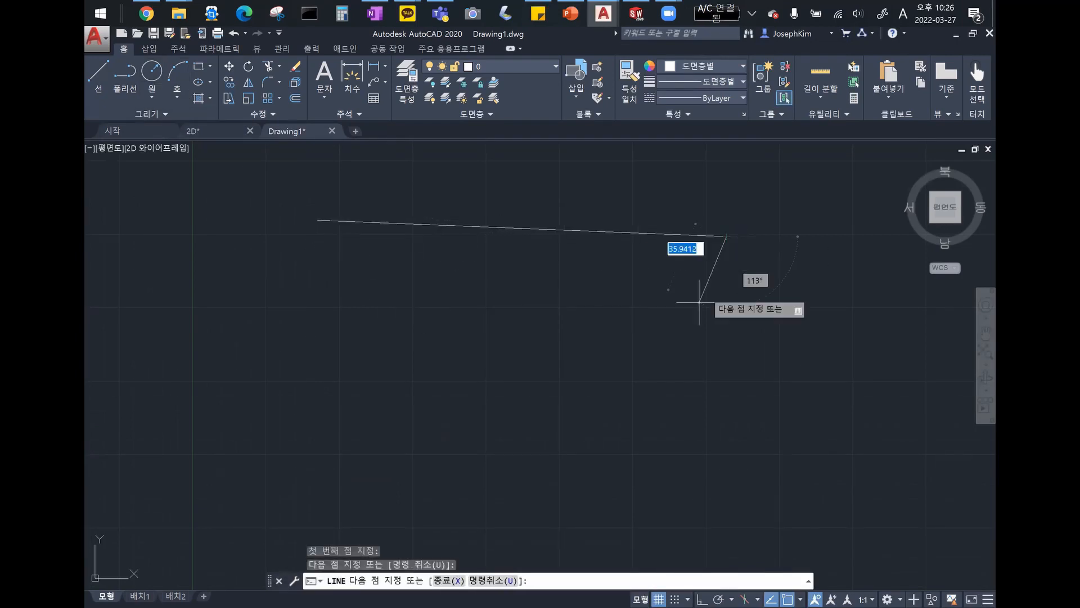
{"action": "left_click", "coordinate": [669, 350]}
{"action": "left_click", "coordinate": [429, 425]}
{"action": "left_click", "coordinate": [282, 306]}
{"action": "left_click", "coordinate": [460, 254]}
{"action": "left_click", "coordinate": [634, 268]}
{"action": "left_click", "coordinate": [623, 330]}
{"action": "left_click", "coordinate": [469, 361]}
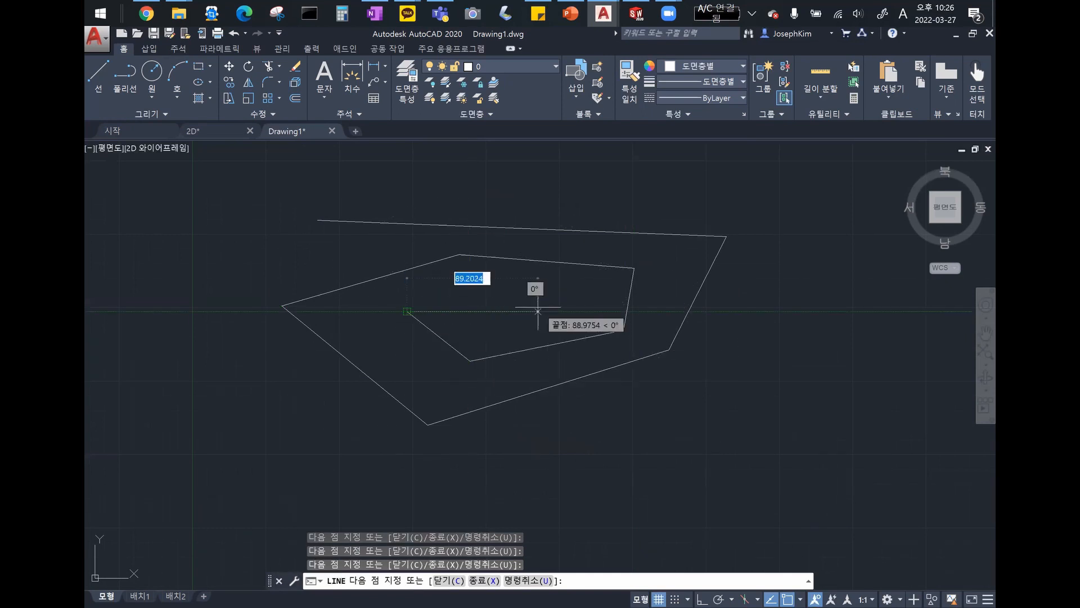
Step: End the line command, select the whole spiralling chain of segments, and erase it
{"action": "key", "text": "Escape"}
{"action": "left_click", "coordinate": [863, 484]}
{"action": "left_click", "coordinate": [144, 164]}
{"action": "key", "text": "Delete"}
Step: Draw three connected slanted lines without ortho mode, then select and erase all of them
{"action": "left_click", "coordinate": [103, 75]}
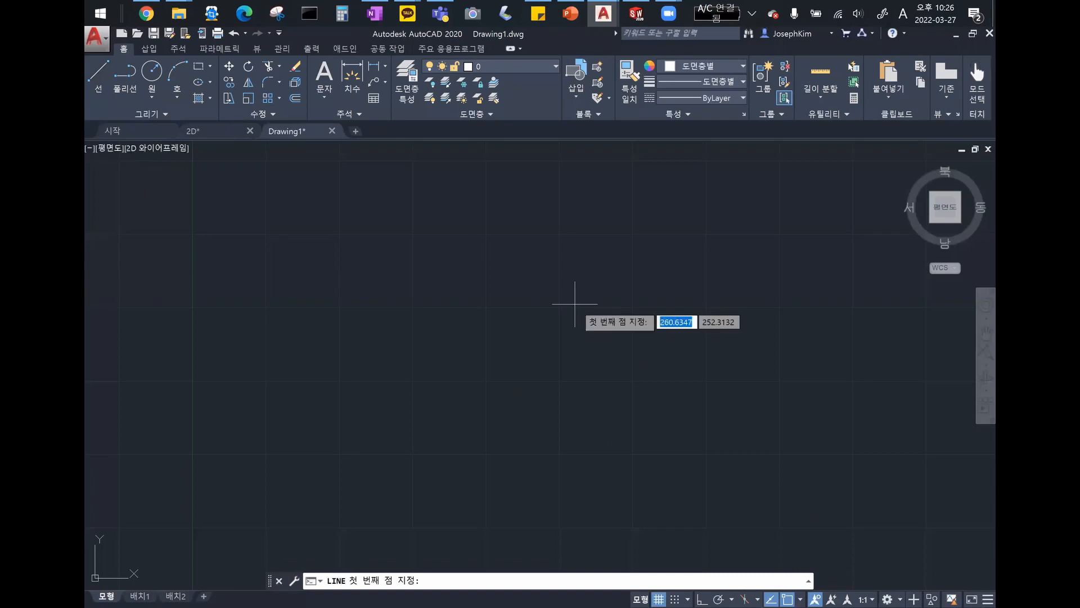
{"action": "left_click", "coordinate": [298, 234]}
{"action": "left_click", "coordinate": [804, 442]}
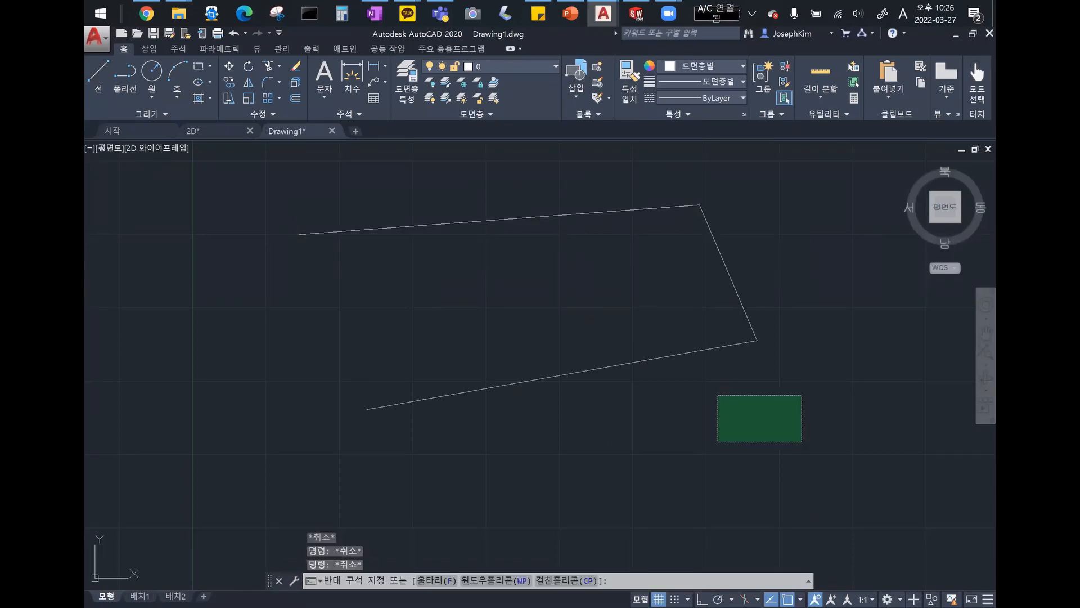
{"action": "left_click", "coordinate": [146, 174]}
{"action": "key", "text": "Delete"}
Step: Draw a horizontal line about 266 long, a vertical line about 119 down, a return line about 278 long, and a vertical line back up
{"action": "left_click", "coordinate": [99, 73]}
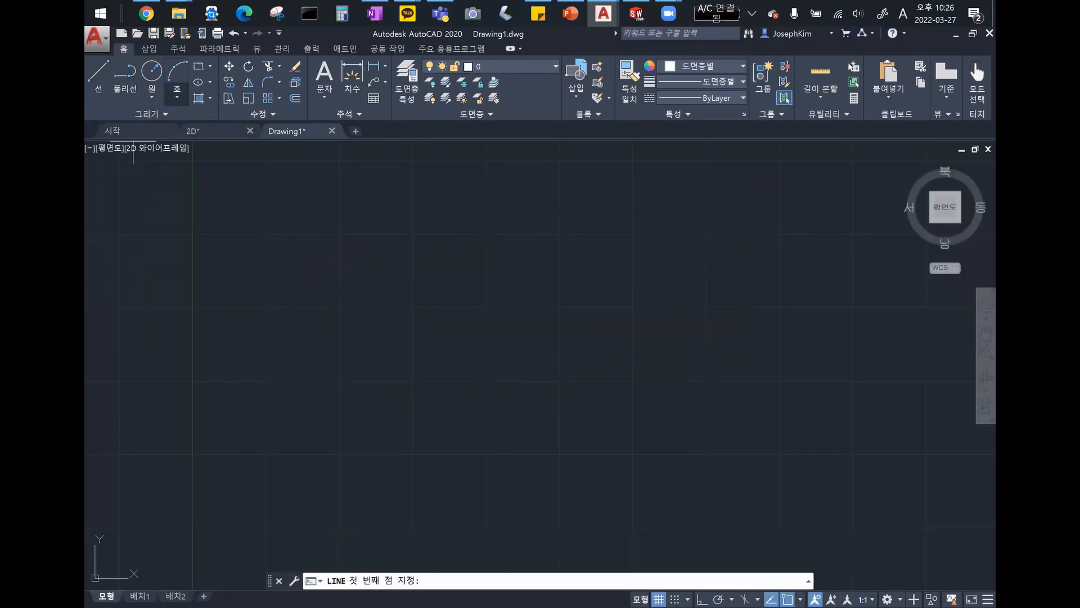
{"action": "left_click", "coordinate": [327, 219]}
{"action": "key", "text": "shift"}
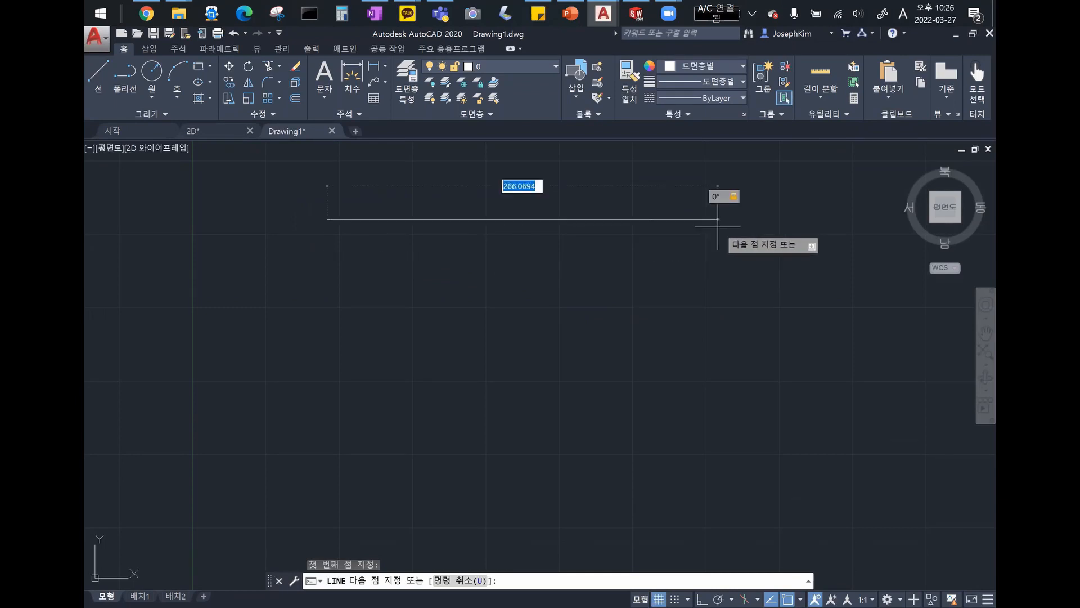
{"action": "left_click", "coordinate": [717, 219]}
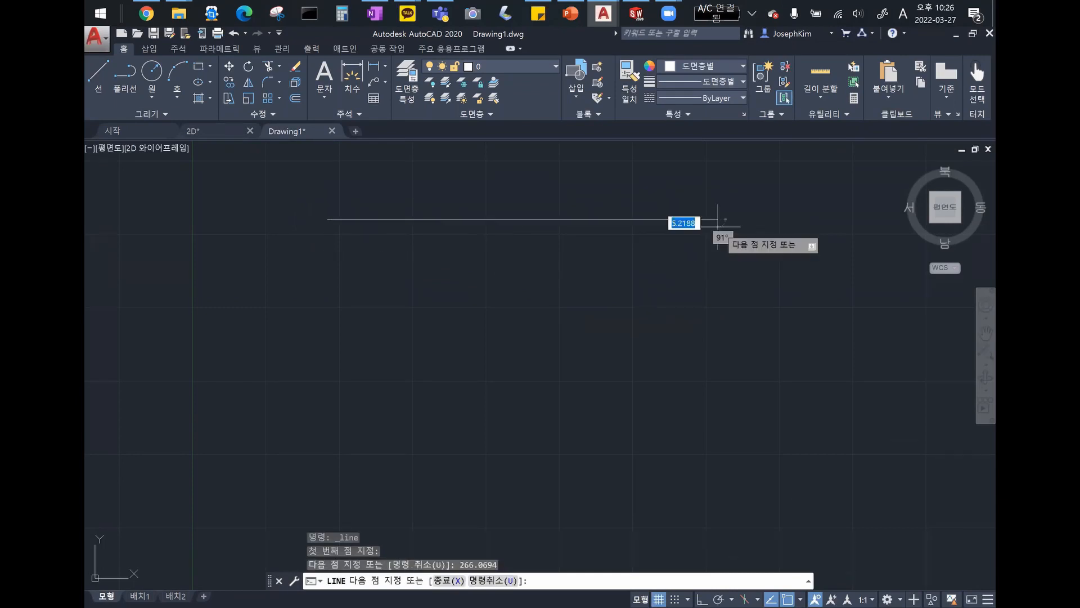
{"action": "left_click", "coordinate": [714, 394]}
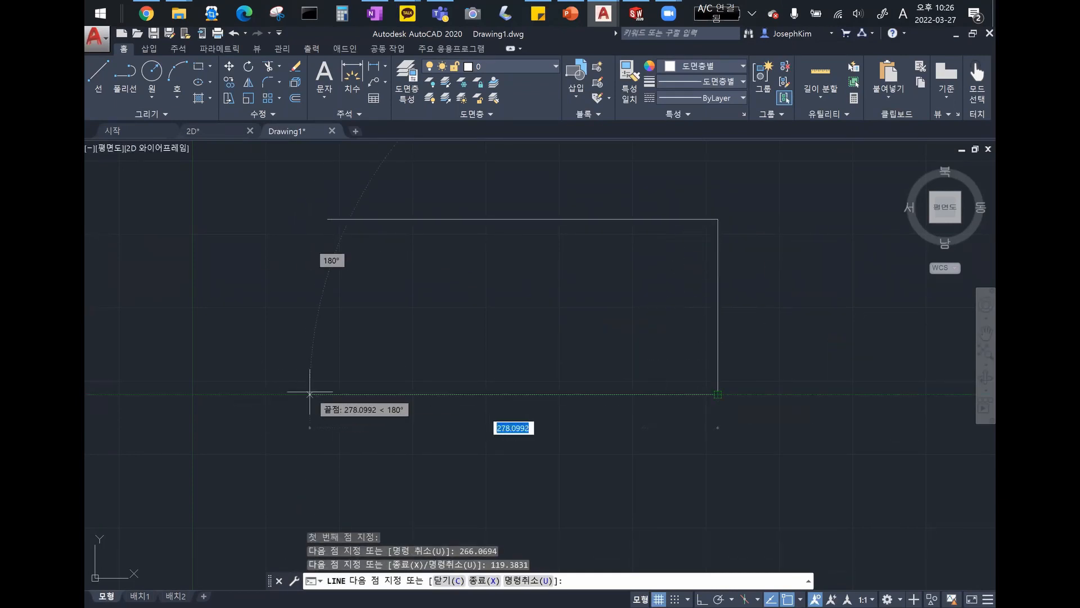
{"action": "left_click", "coordinate": [310, 393]}
{"action": "left_click", "coordinate": [309, 219]}
{"action": "key", "text": "Escape"}
{"action": "key", "text": "Escape"}
{"action": "key", "text": "Escape"}
Step: Select the four horizontal and vertical lines together and erase them
{"action": "left_click", "coordinate": [870, 482]}
{"action": "left_click", "coordinate": [87, 160]}
{"action": "key", "text": "Delete"}
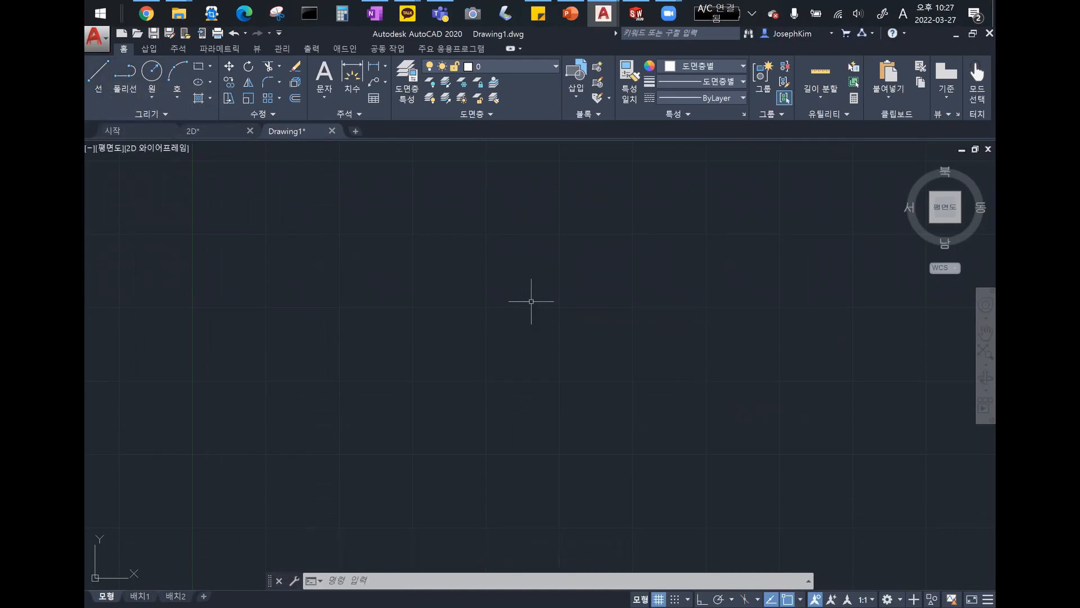
Step: Toggle ortho mode on and off, leave it on, and draw a long horizontal line across the upper part of the drawing
{"action": "key", "text": "F8"}
{"action": "key", "text": "F8"}
{"action": "key", "text": "F8"}
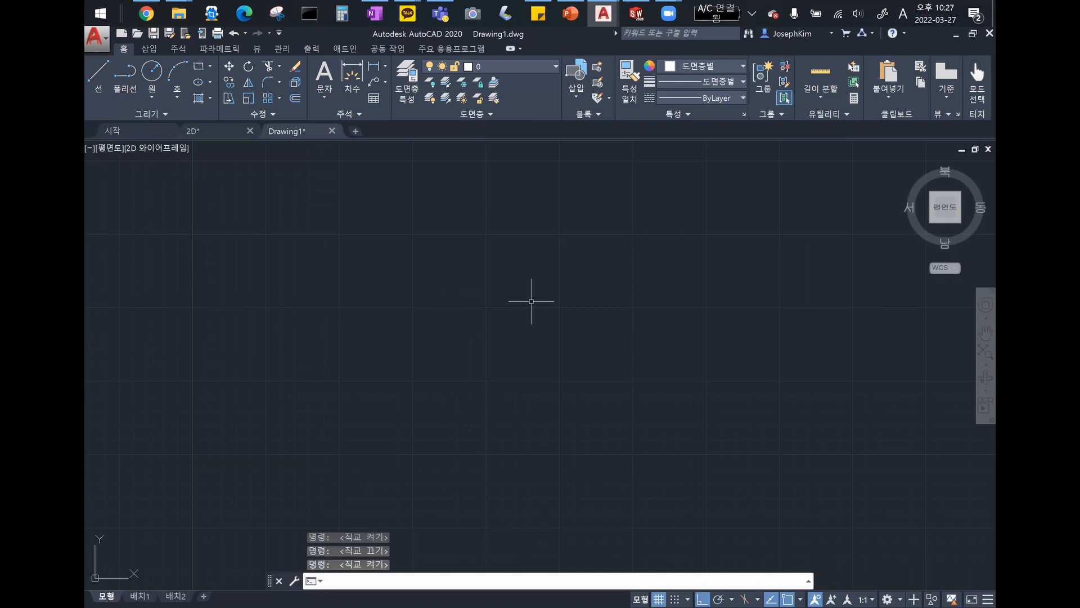
{"action": "left_click", "coordinate": [99, 73]}
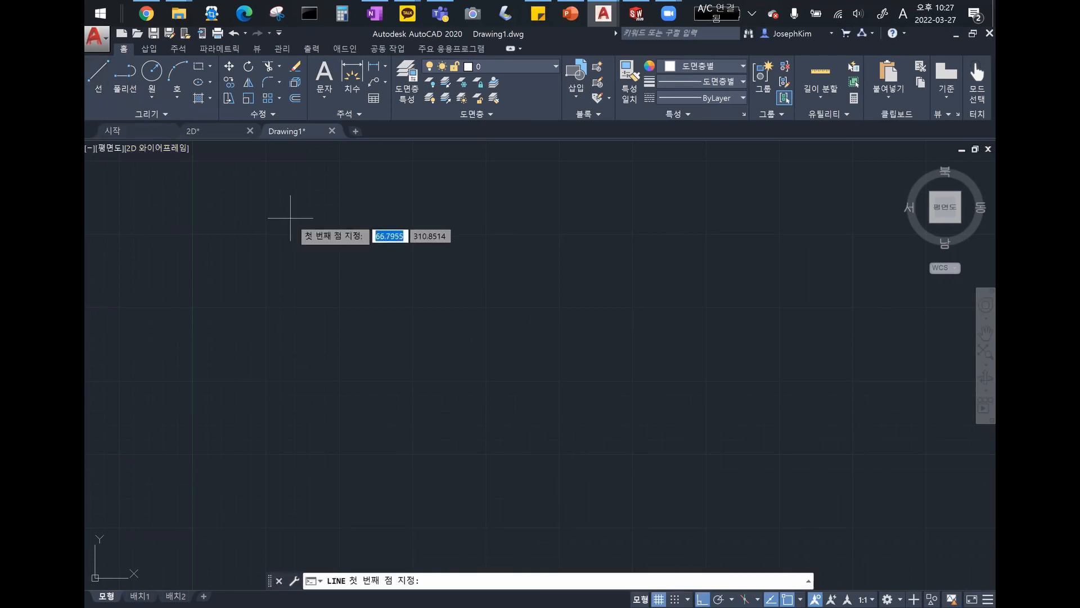
{"action": "left_click", "coordinate": [314, 230]}
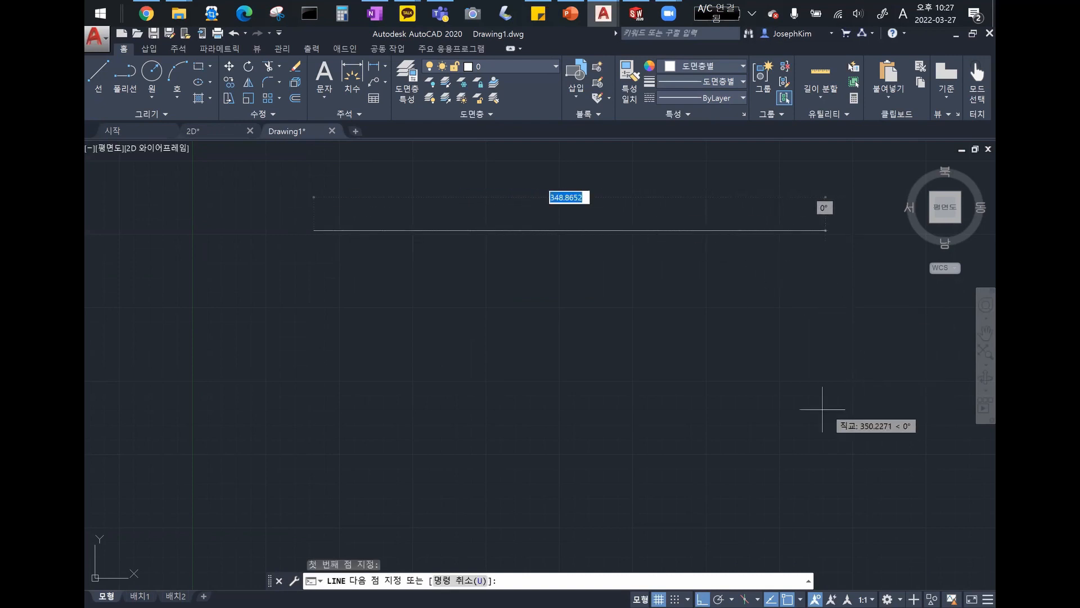
{"action": "left_click", "coordinate": [793, 258]}
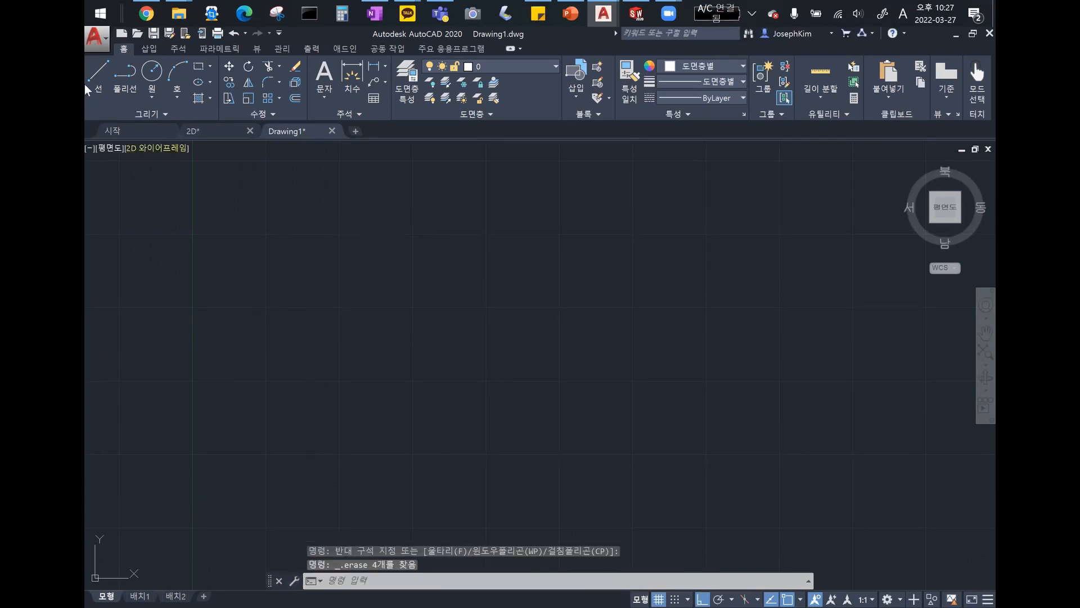
Step: With ortho mode on, draw two long horizontal lines and two long vertical lines that cross to enclose a rectangle
{"action": "left_click", "coordinate": [87, 89]}
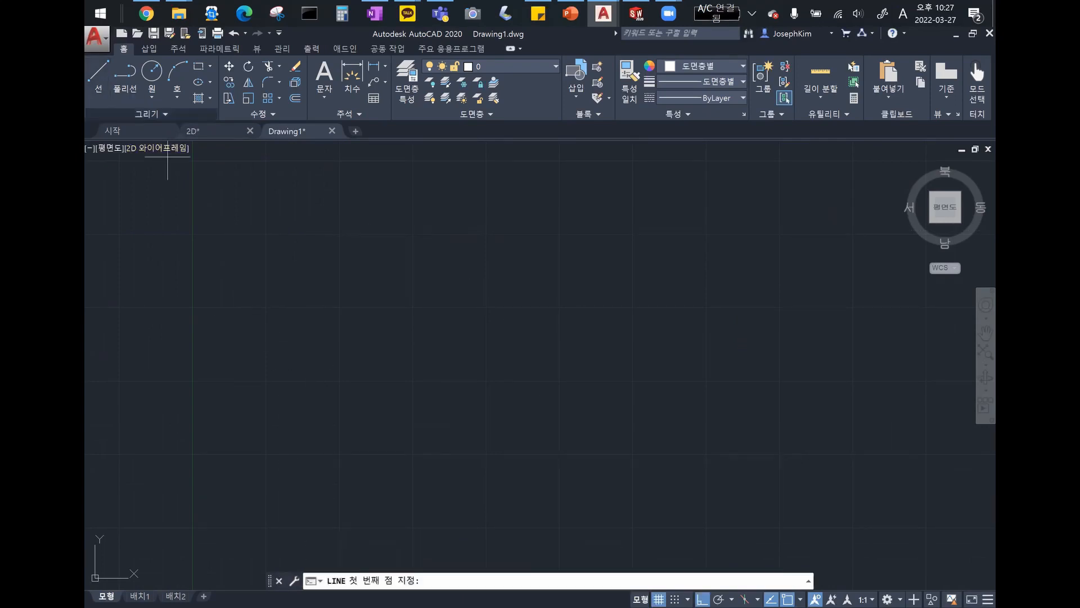
{"action": "left_click", "coordinate": [328, 238]}
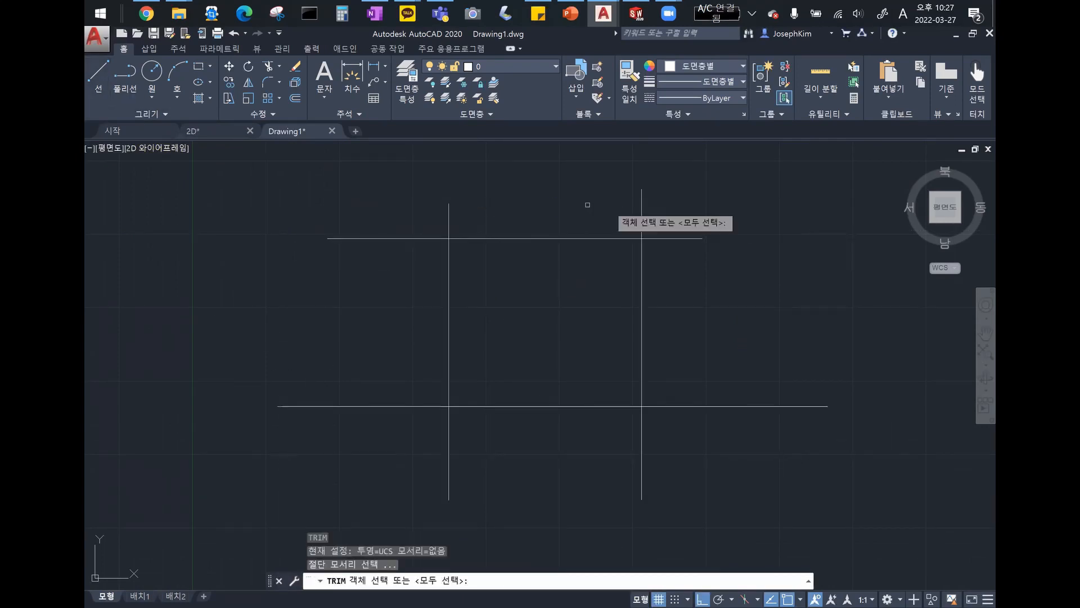
Step: Trim the line ends outside the four crossings to leave a closed rectangle, and erase its four lines
{"action": "left_click", "coordinate": [702, 208]}
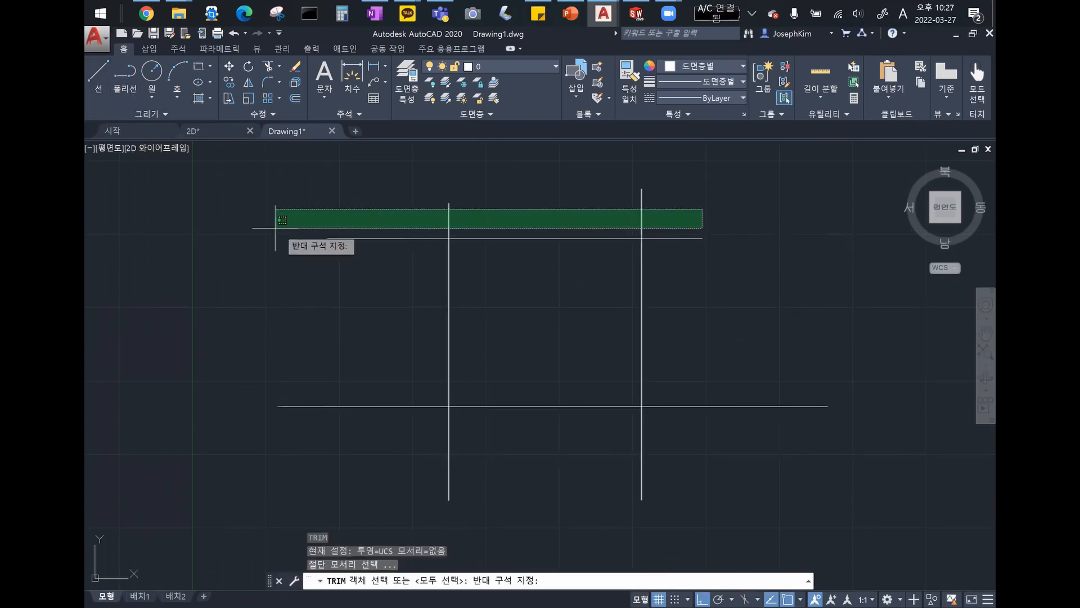
{"action": "left_click", "coordinate": [313, 201]}
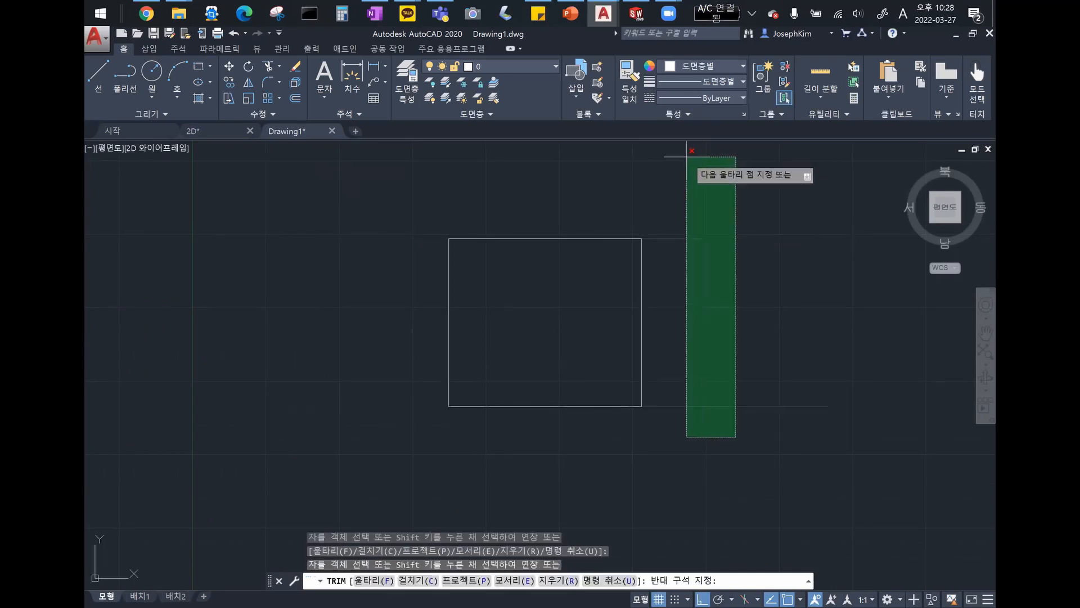
{"action": "key", "text": "Escape"}
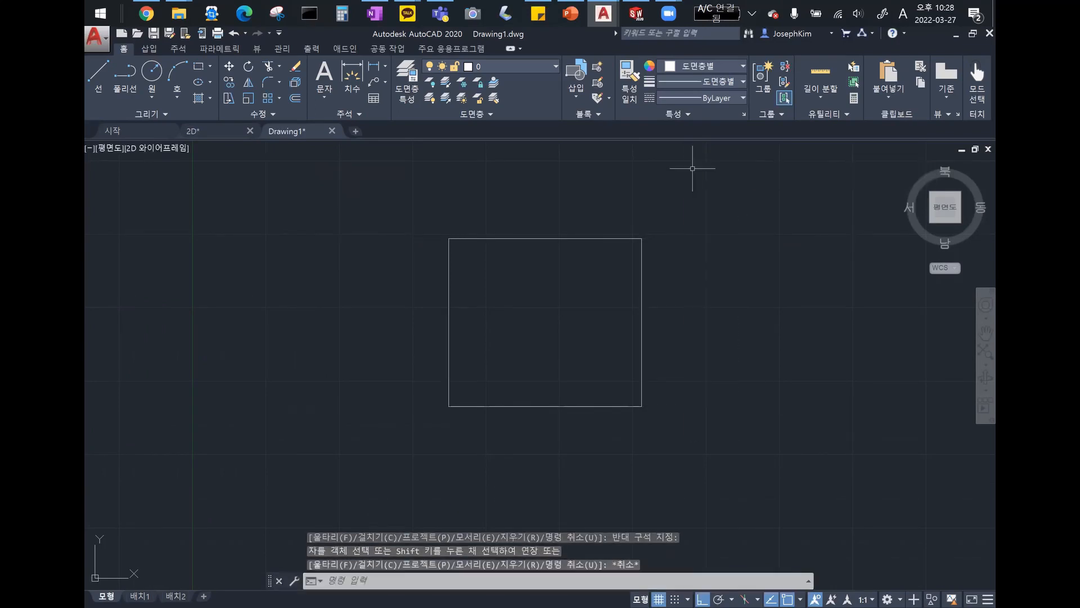
{"action": "key", "text": "Delete"}
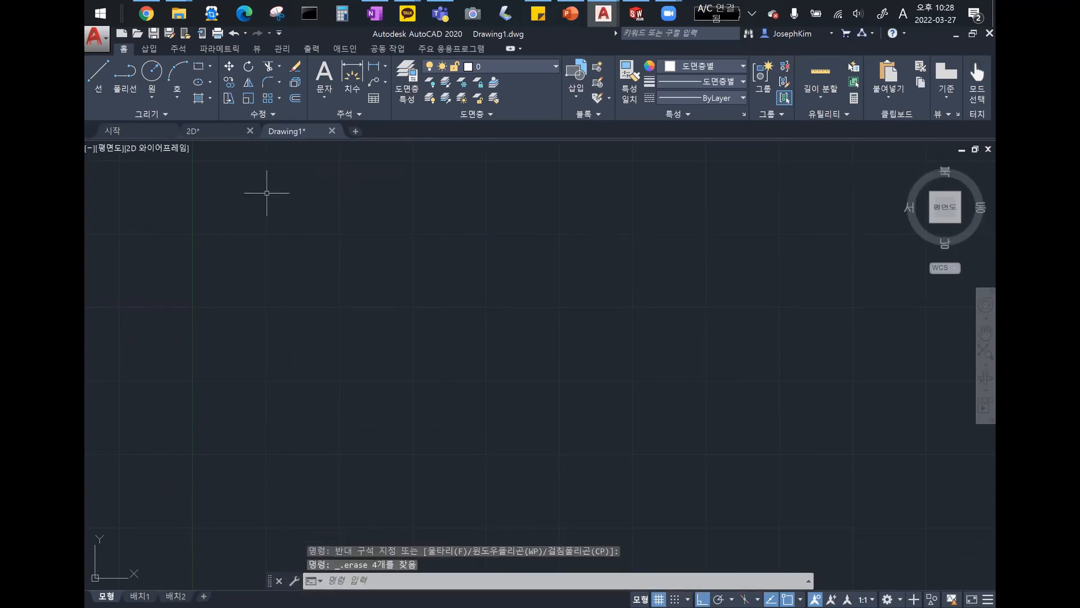
Step: Turn ortho mode off and draw a circle of radius about 98 and a smaller one of radius about 31 overlapping its left edge
{"action": "key", "text": "F8"}
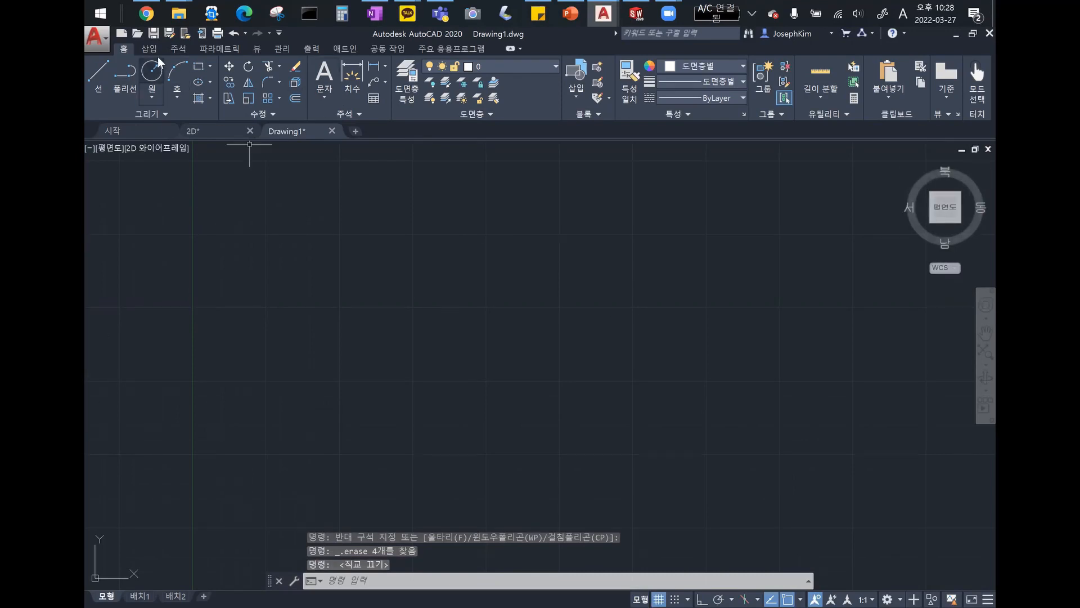
{"action": "left_click", "coordinate": [345, 263]}
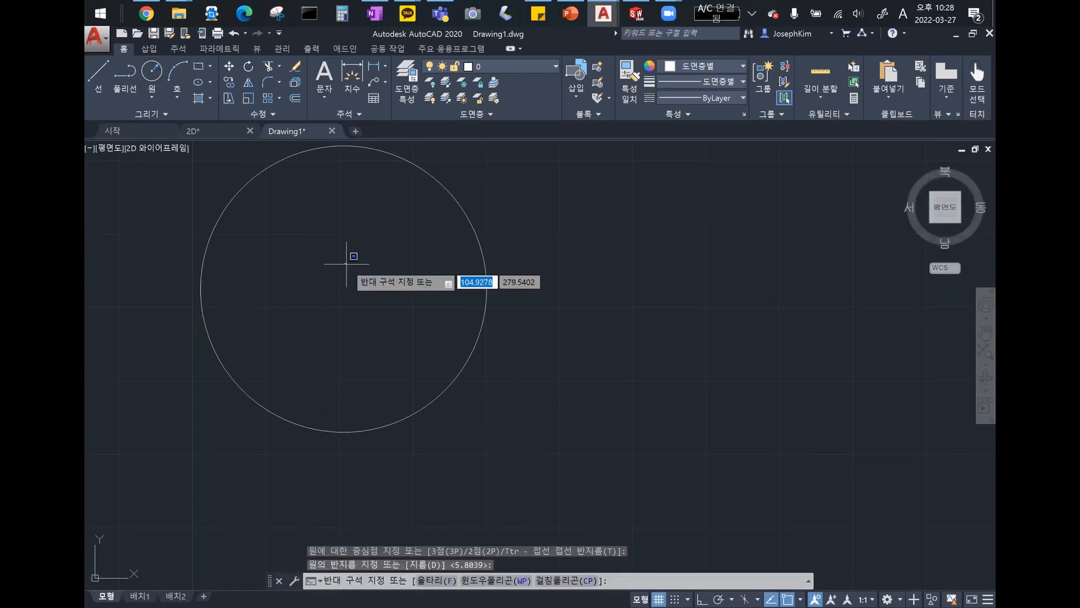
{"action": "right_click", "coordinate": [345, 263]}
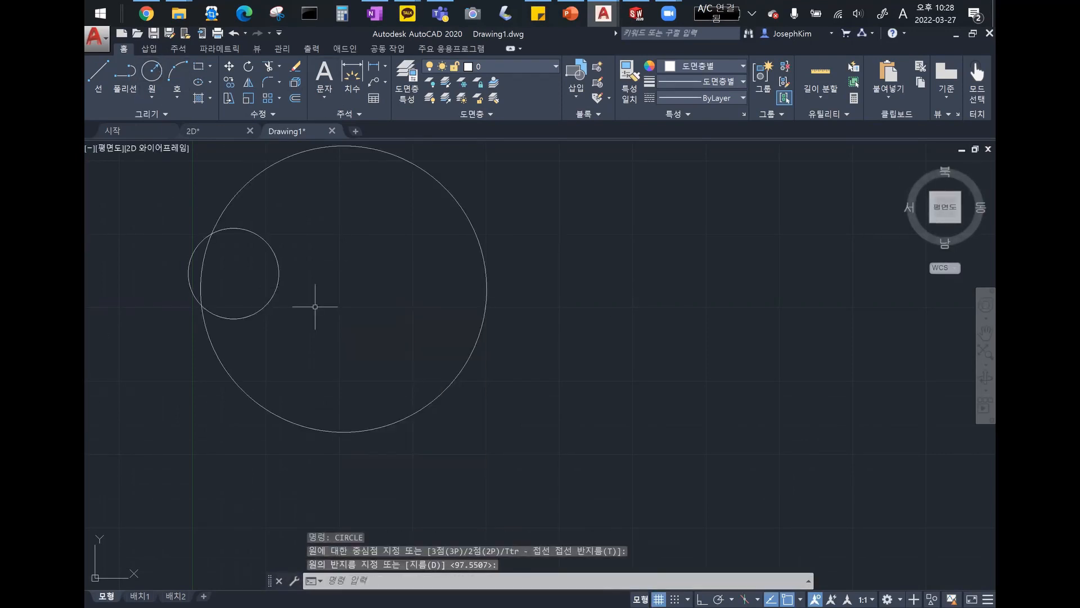
Step: With ortho mode on, move the small circle by its center horizontally past the large circle, and shift it back left by its center grip
{"action": "left_click", "coordinate": [315, 306]}
{"action": "left_click", "coordinate": [258, 265]}
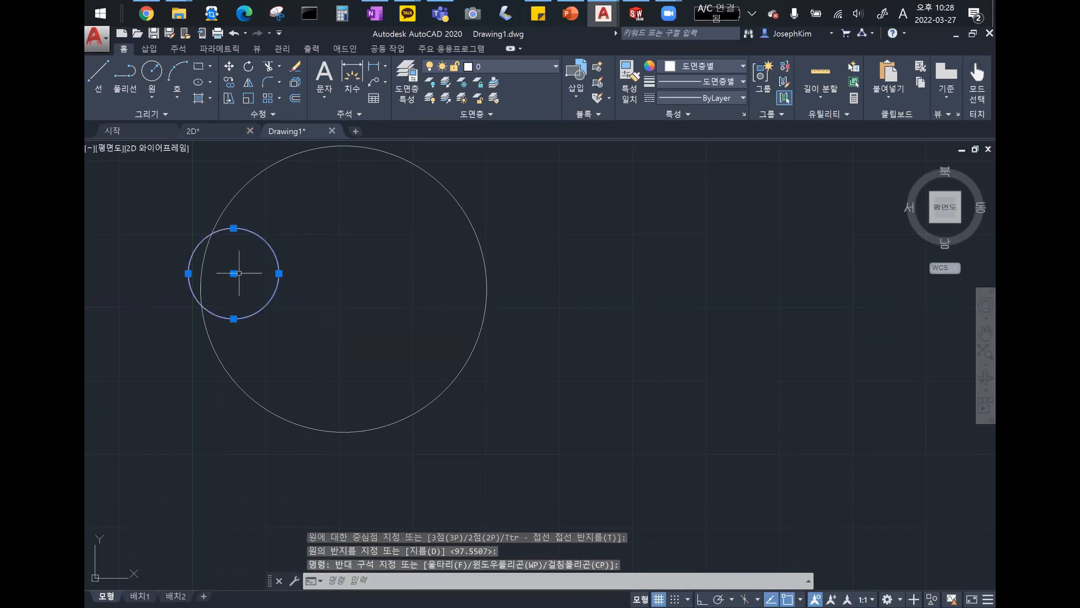
{"action": "left_click", "coordinate": [229, 67]}
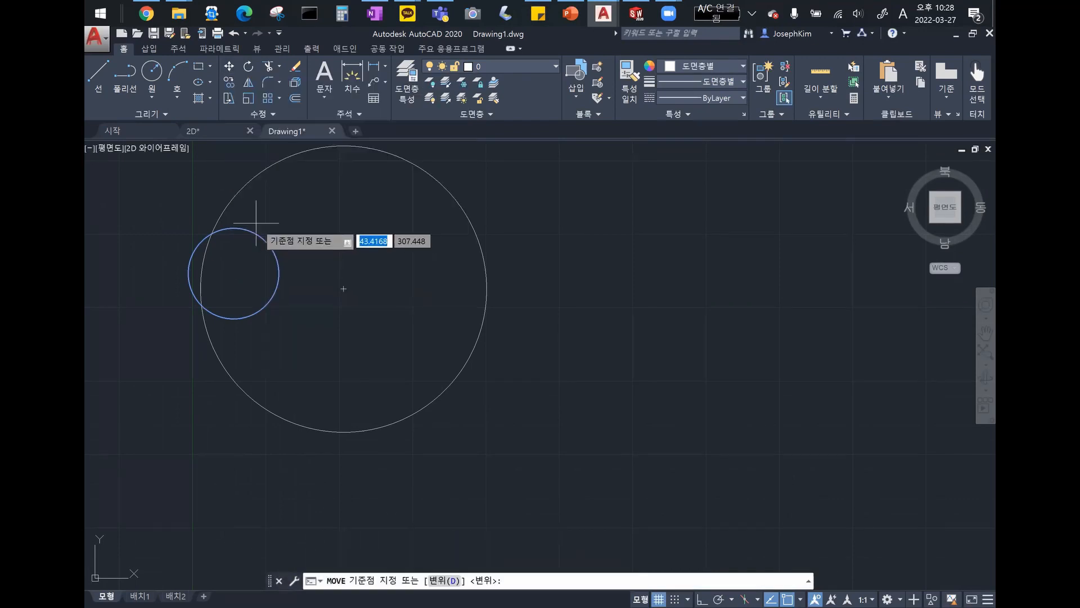
{"action": "left_click", "coordinate": [233, 274]}
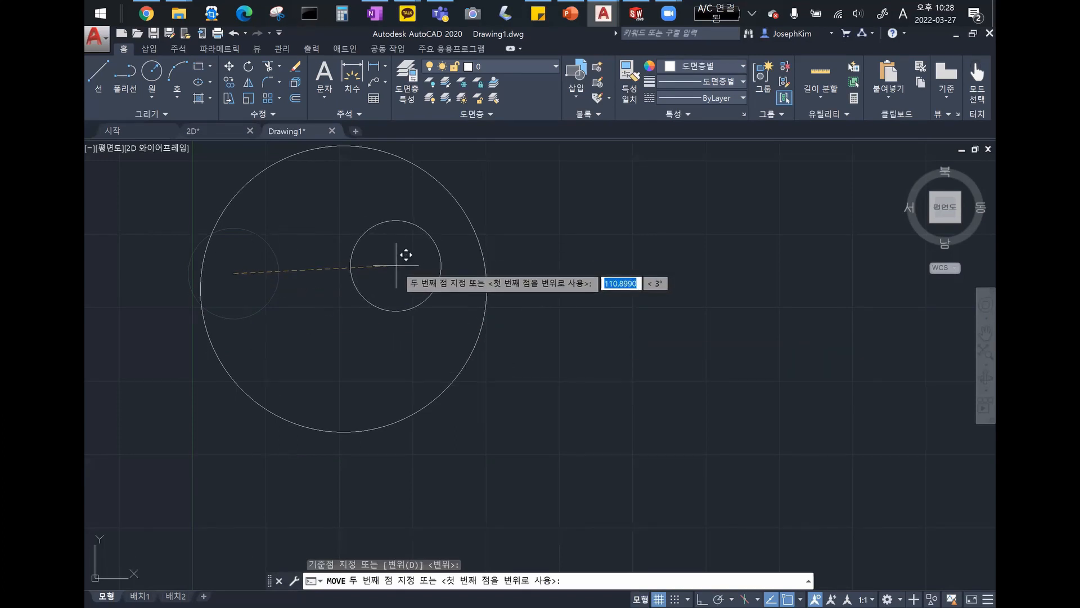
{"action": "key", "text": "F8"}
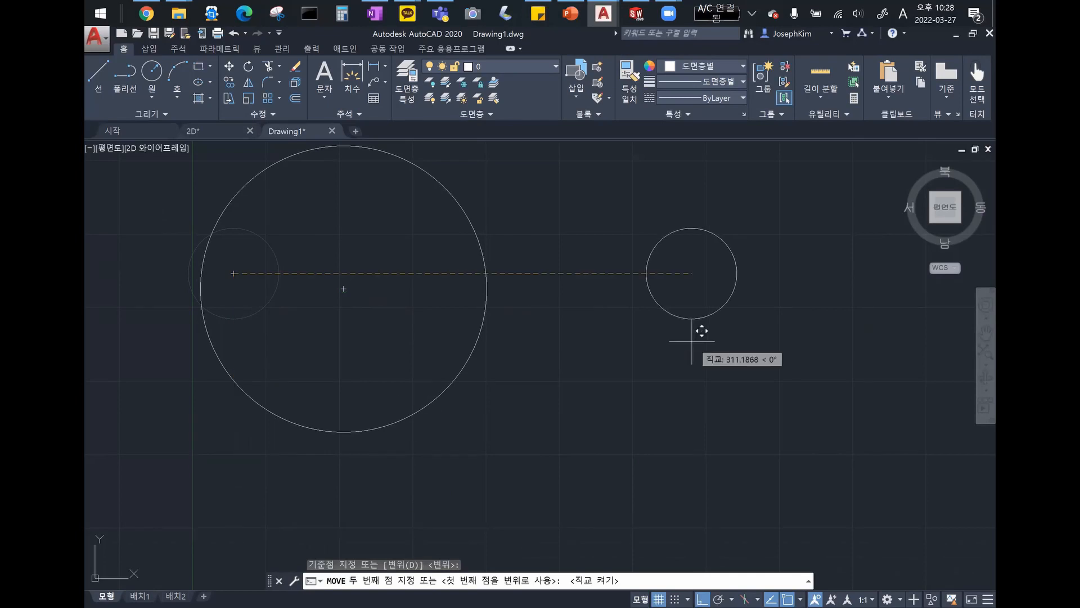
{"action": "left_click", "coordinate": [697, 276]}
{"action": "left_click", "coordinate": [702, 274]}
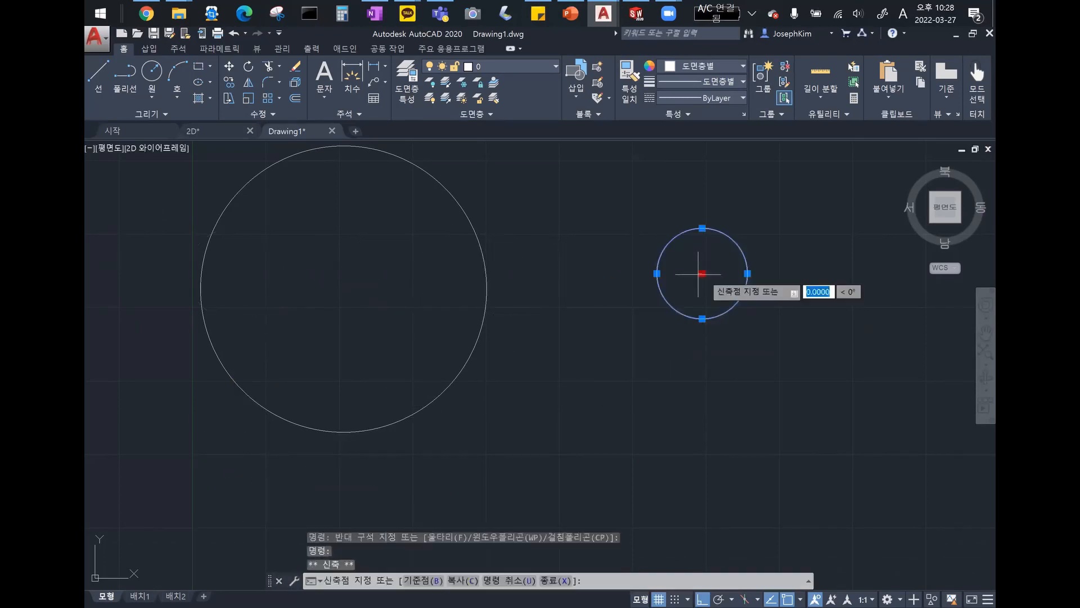
{"action": "left_click", "coordinate": [368, 273]}
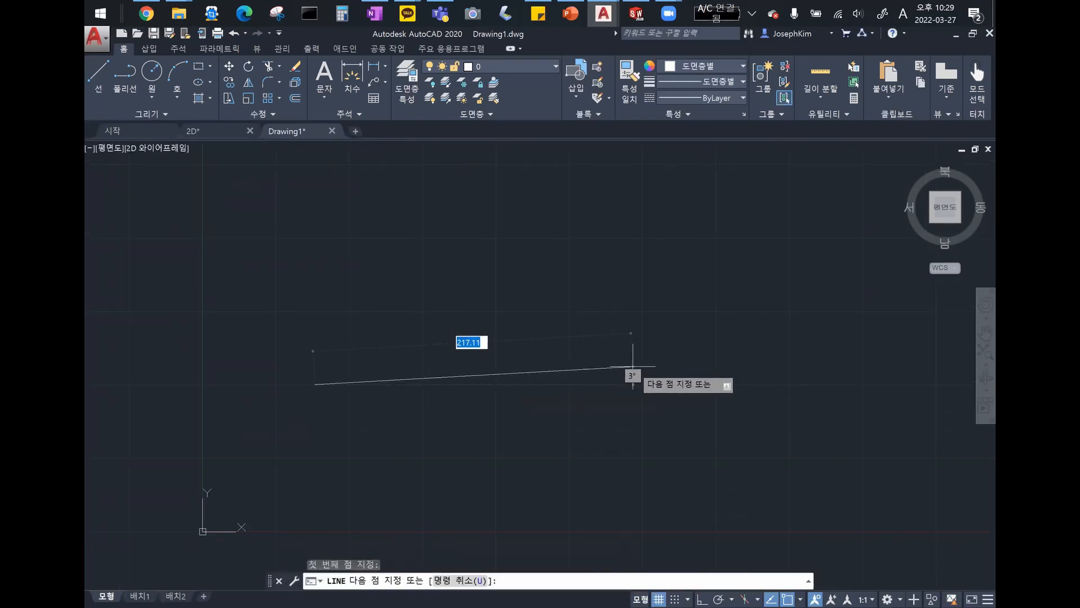
Step: Draw a closed triangle, using ortho mode for the horizontal base and turning it off for the two slanted sides
{"action": "key", "text": "F8"}
{"action": "left_click", "coordinate": [585, 366]}
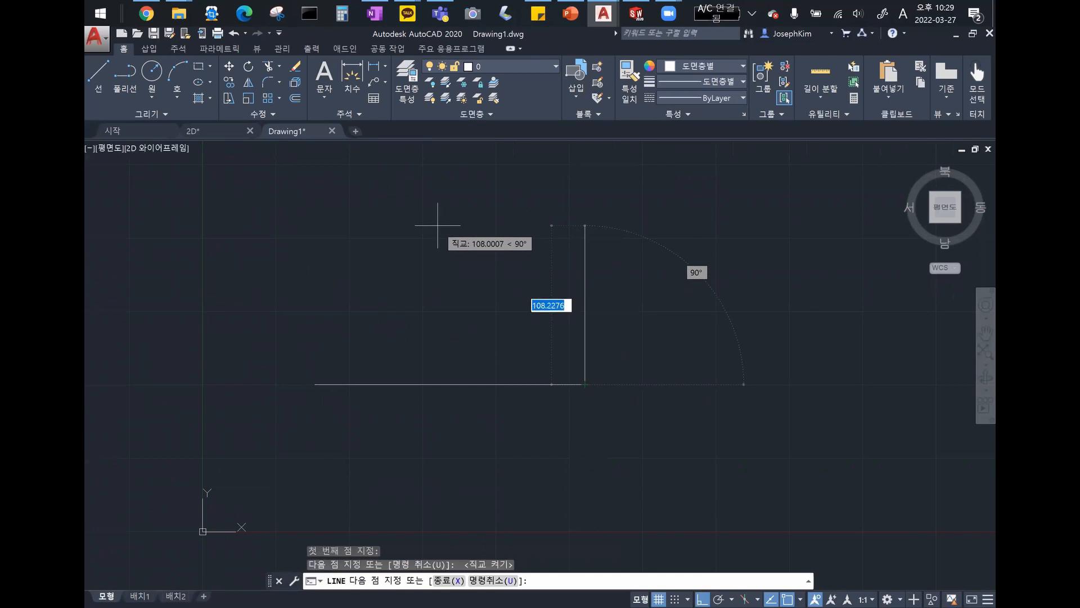
{"action": "key", "text": "F8"}
{"action": "left_click", "coordinate": [455, 197]}
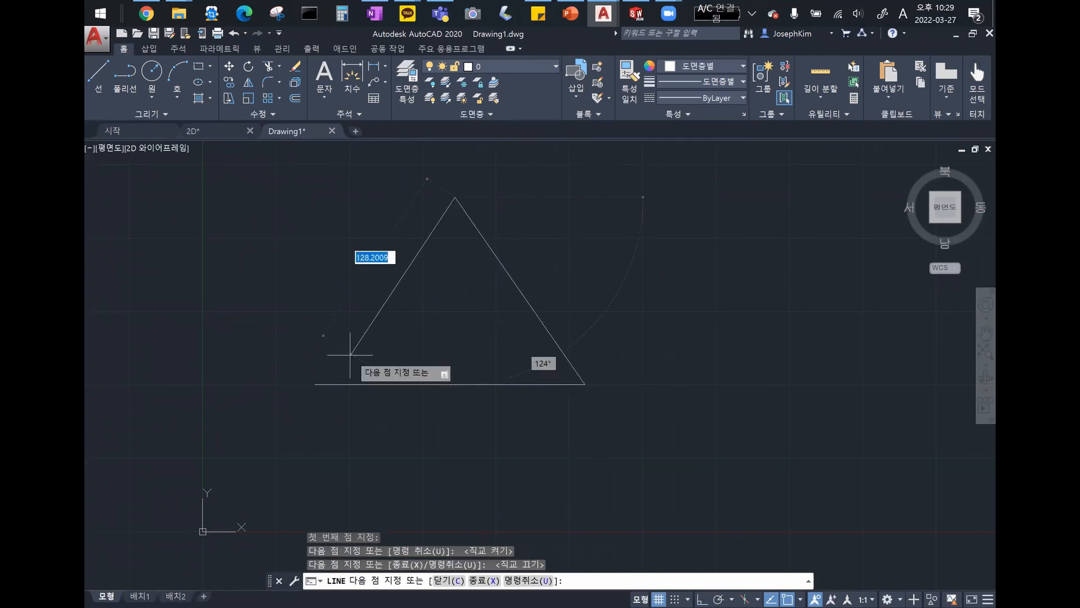
{"action": "left_click", "coordinate": [316, 384]}
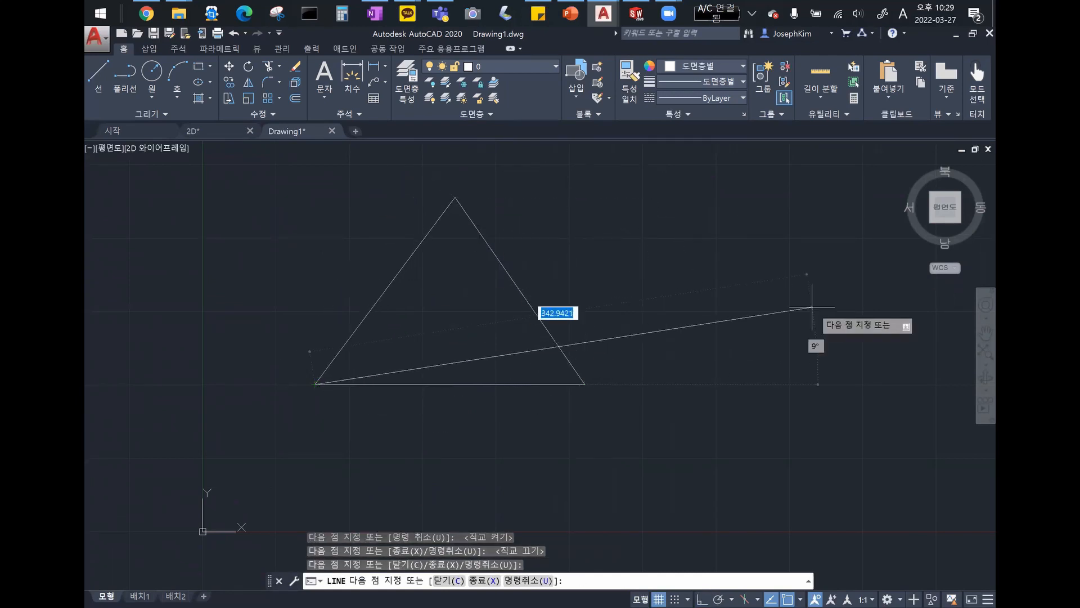
{"action": "key", "text": "Escape"}
Step: Draw a closed irregular four-sided outline with the Line command, above and to the right of the triangle
{"action": "middle_click_drag", "start_coordinate": [707, 316], "coordinate": [655, 344]}
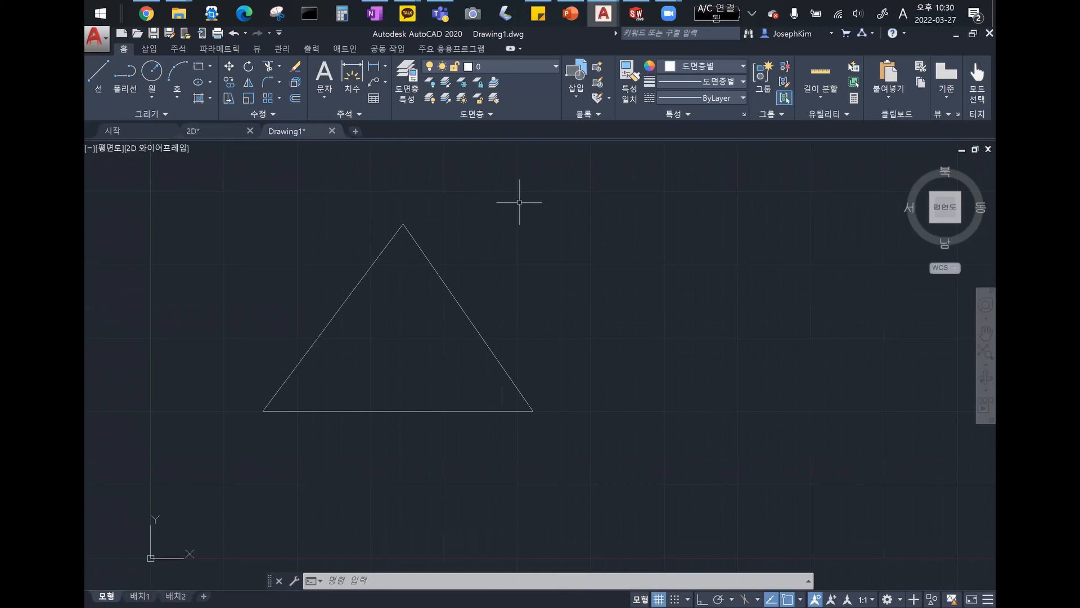
{"action": "type", "text": "l"}
{"action": "key", "text": "Return"}
{"action": "left_click", "coordinate": [549, 264]}
{"action": "left_click", "coordinate": [720, 287]}
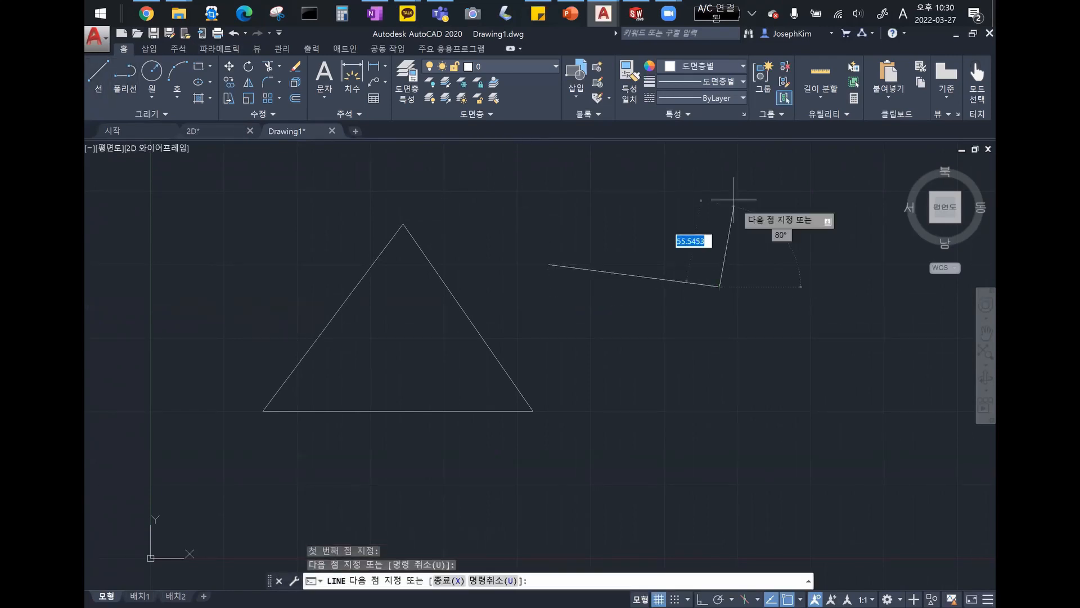
{"action": "left_click", "coordinate": [733, 199]}
{"action": "left_click", "coordinate": [521, 197]}
{"action": "left_click", "coordinate": [549, 264]}
{"action": "key", "text": "Escape"}
{"action": "key", "text": "Escape"}
{"action": "key", "text": "Escape"}
{"action": "key", "text": "Escape"}
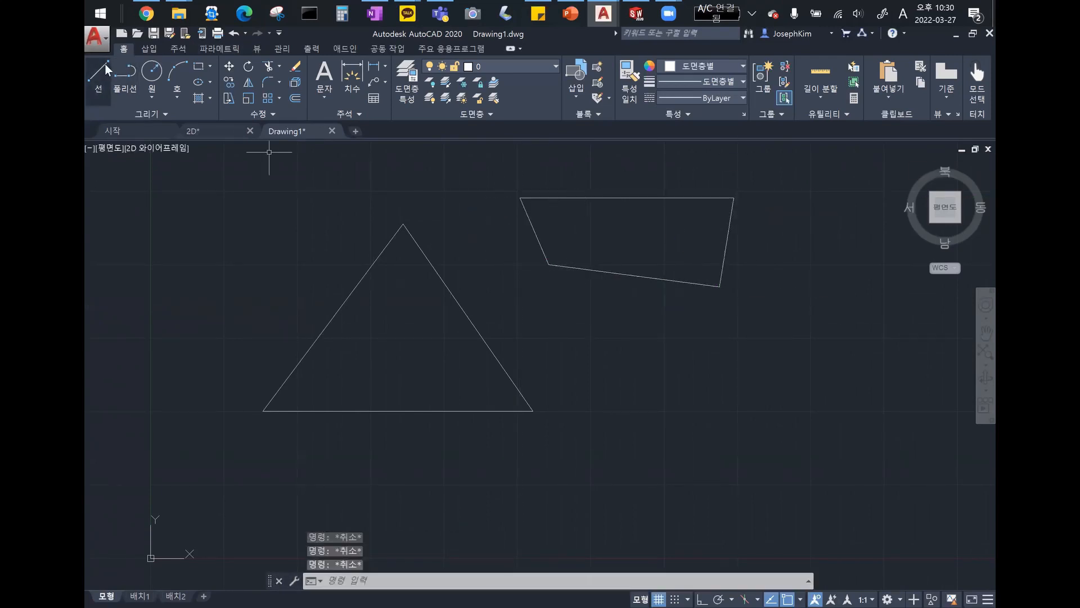
Step: Draw a line 130 long below the four-sided outline without ortho mode, and erase it
{"action": "left_click", "coordinate": [105, 70]}
{"action": "left_click", "coordinate": [657, 417]}
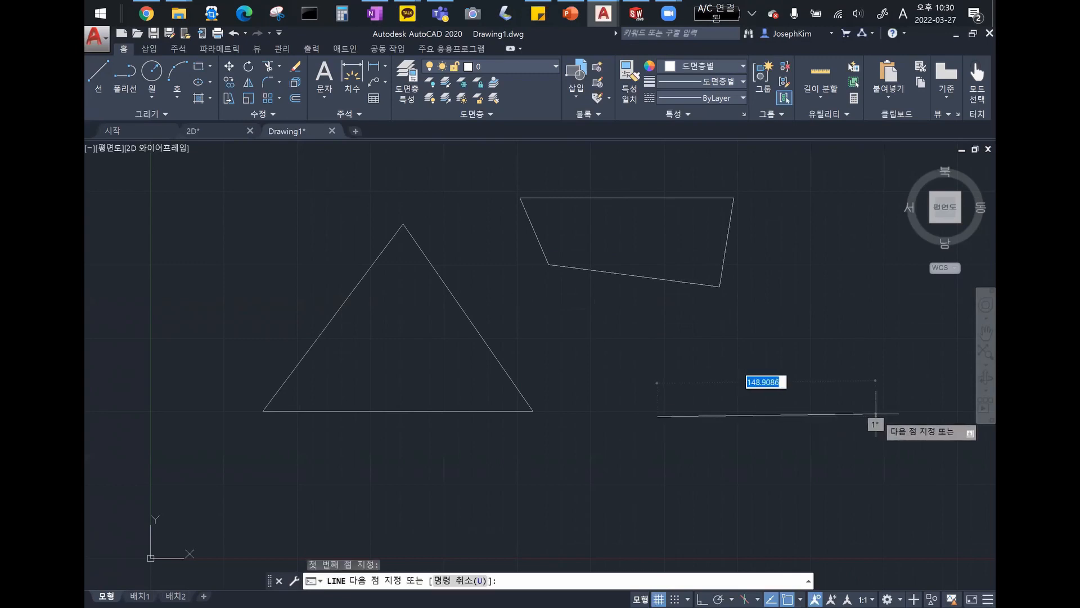
{"action": "type", "text": "130"}
{"action": "key", "text": "Return"}
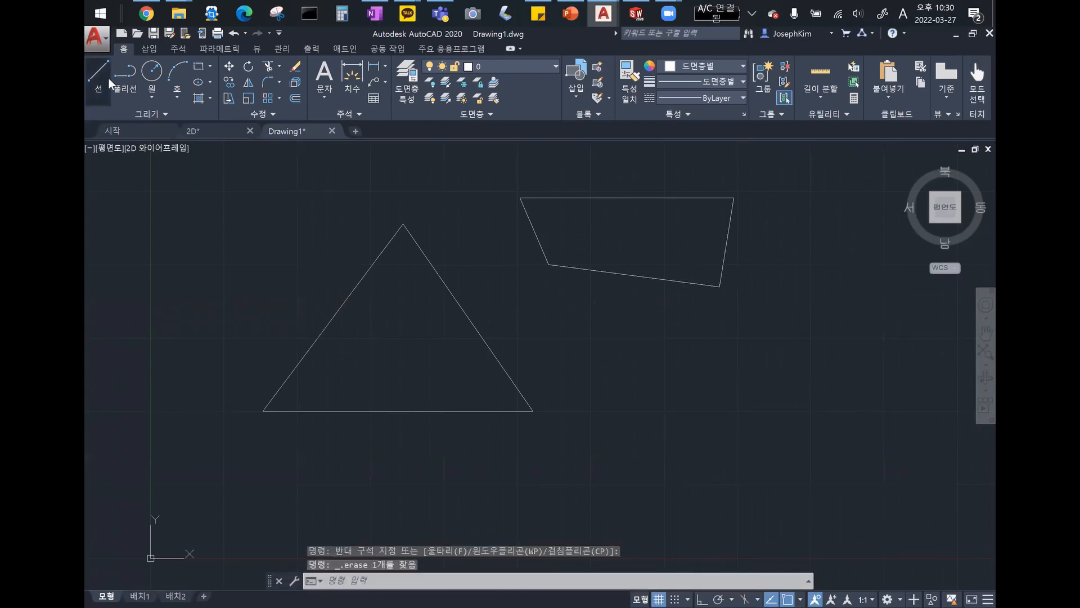
Step: Turn ortho mode on and draw a single line 30 long below the four-sided outline
{"action": "left_click", "coordinate": [103, 83]}
{"action": "left_click", "coordinate": [639, 454]}
{"action": "key", "text": "F8"}
{"action": "type", "text": "30"}
{"action": "key", "text": "Return"}
{"action": "key", "text": "Escape"}
Step: Select the triangle, the four-sided outline and the short line together and erase them
{"action": "left_click", "coordinate": [778, 498]}
{"action": "left_click", "coordinate": [192, 177]}
{"action": "key", "text": "Delete"}
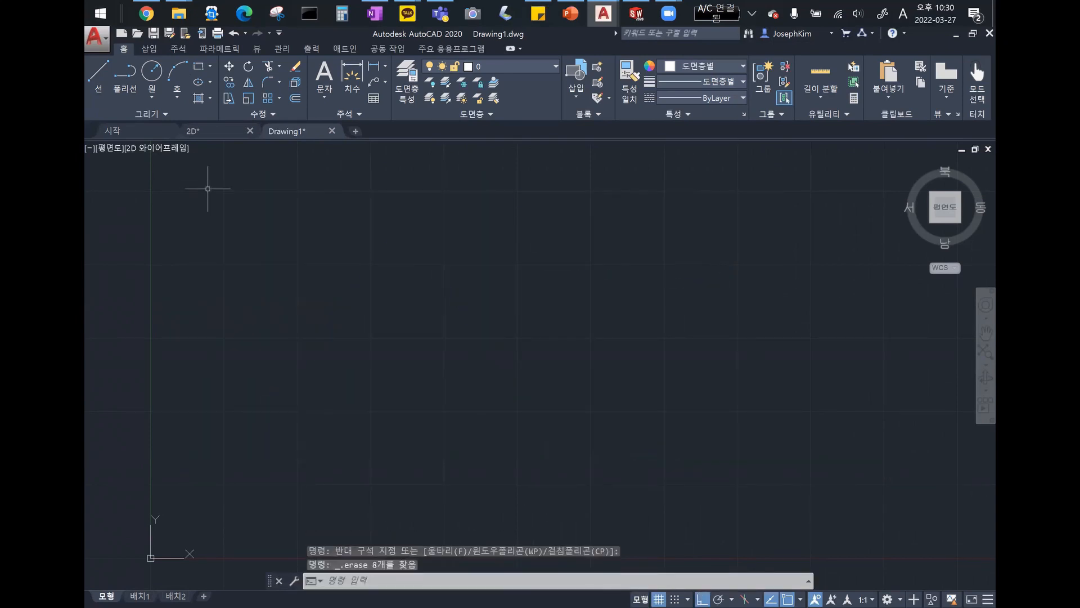
{"action": "left_click", "coordinate": [152, 72]}
{"action": "left_click", "coordinate": [373, 325]}
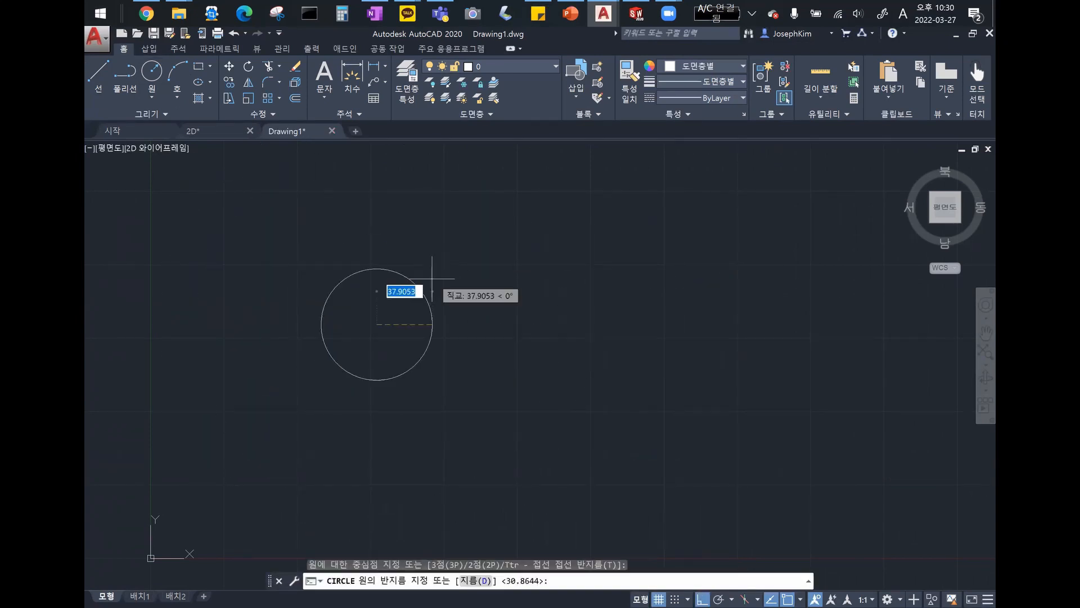
{"action": "key", "text": "Escape"}
Step: Turn ortho mode off and draw a center-radius circle of radius about 40 in the empty drawing
{"action": "key", "text": "Return"}
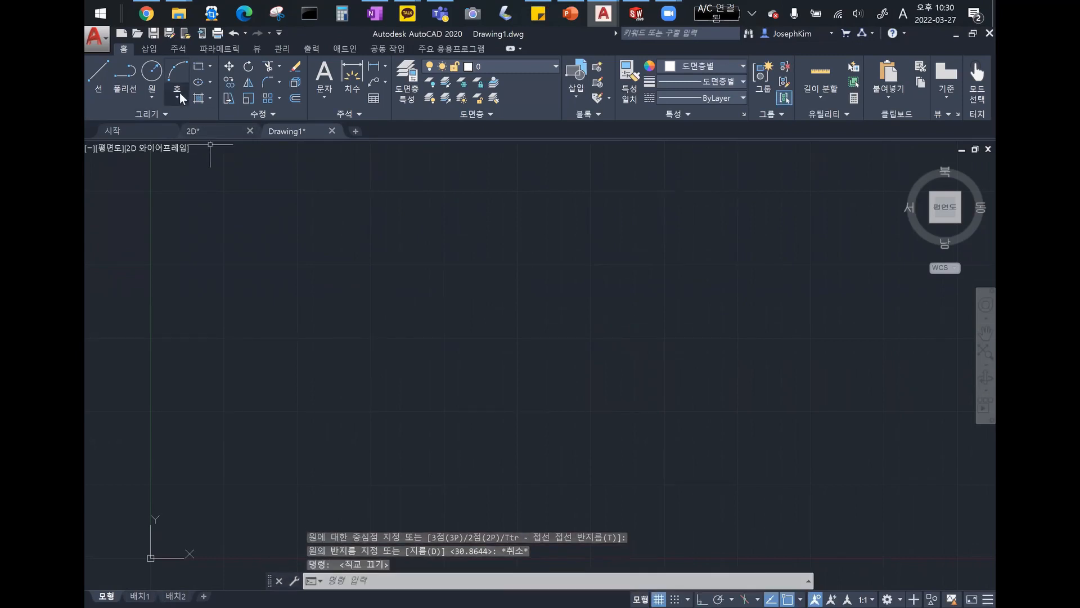
{"action": "left_click", "coordinate": [363, 288]}
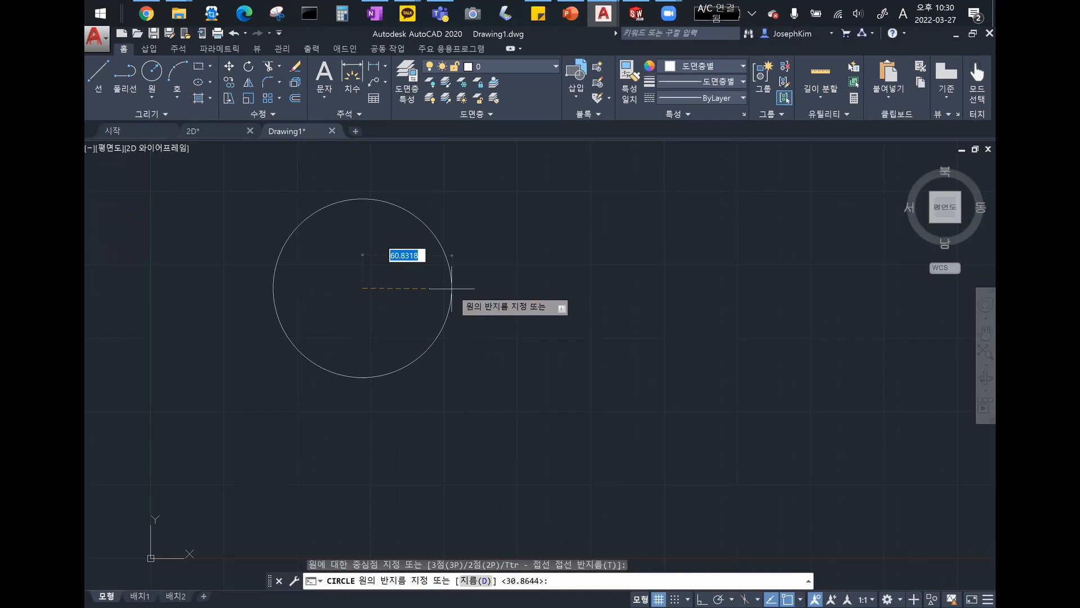
{"action": "scroll", "coordinate": [452, 288], "scroll_direction": "up", "scroll_amount": 3}
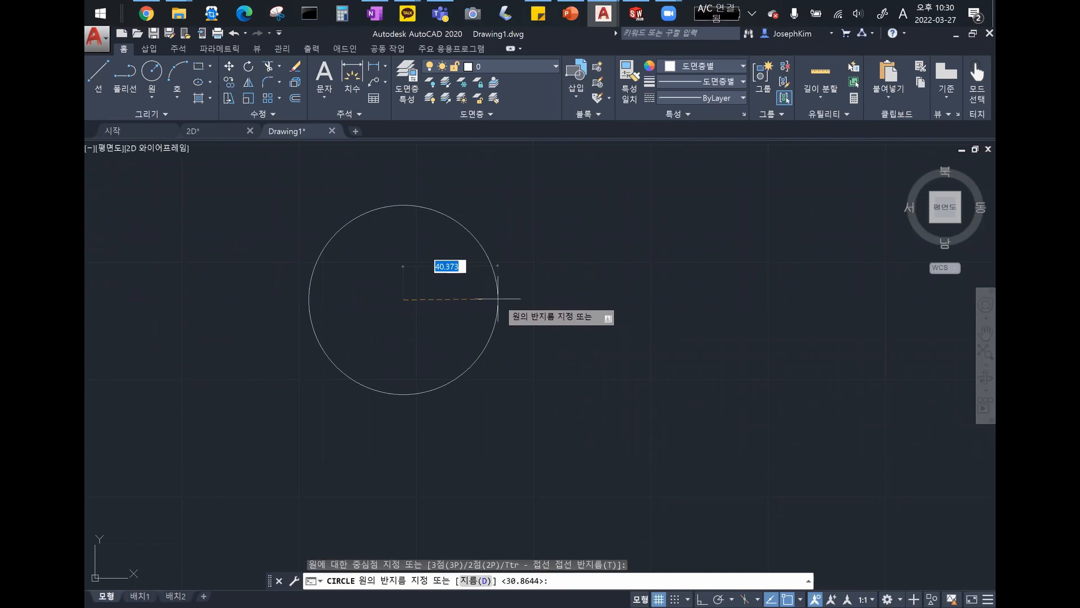
{"action": "left_click", "coordinate": [498, 299]}
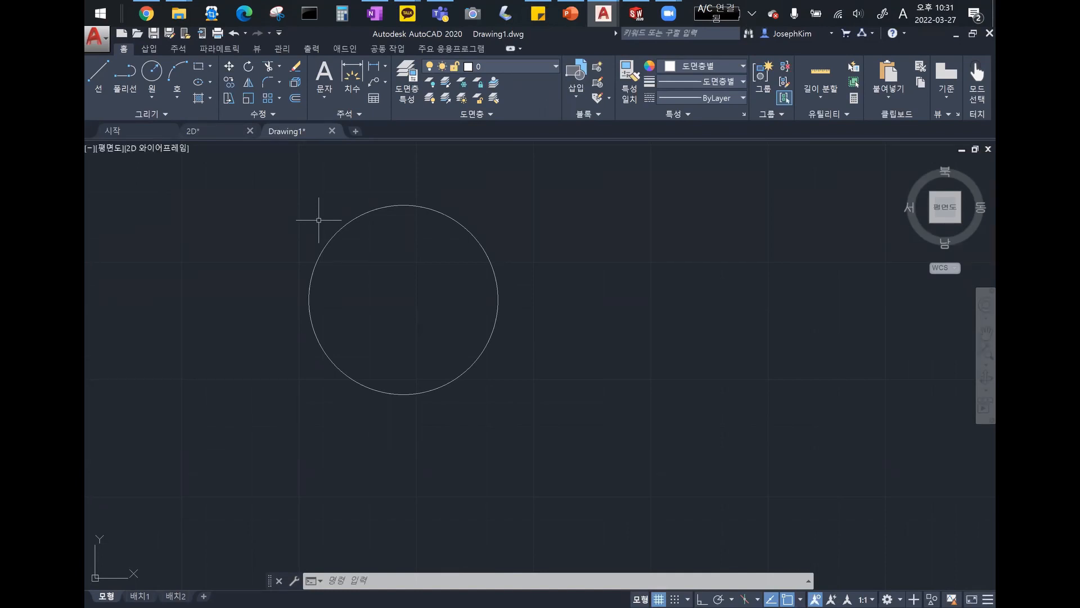
{"action": "left_click", "coordinate": [152, 71]}
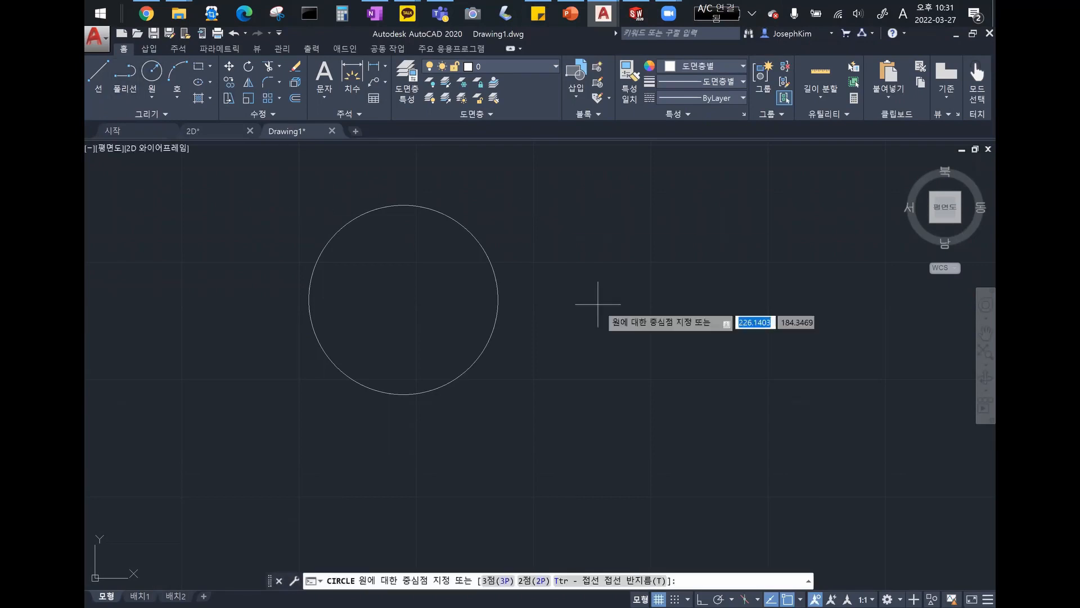
{"action": "left_click", "coordinate": [599, 308]}
{"action": "key", "text": "Escape"}
{"action": "key", "text": "Escape"}
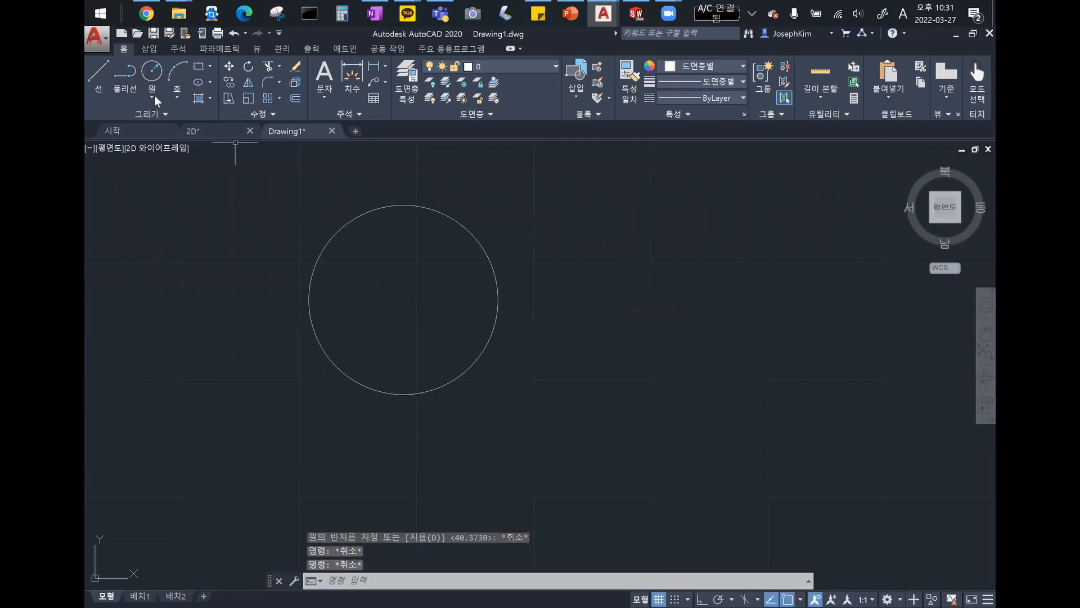
Step: Draw a center-diameter circle of diameter 30 to the left of the large circle, and a center-radius circle of radius 15 beside it
{"action": "left_click", "coordinate": [152, 96]}
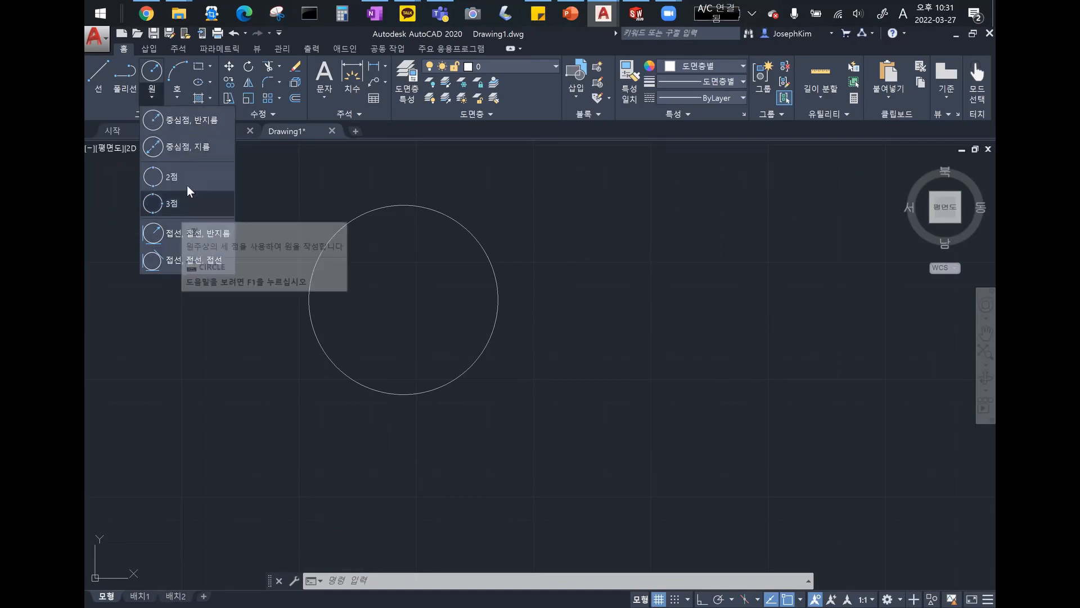
{"action": "left_click", "coordinate": [190, 149]}
{"action": "middle_click_drag", "start_coordinate": [188, 229], "coordinate": [379, 230]}
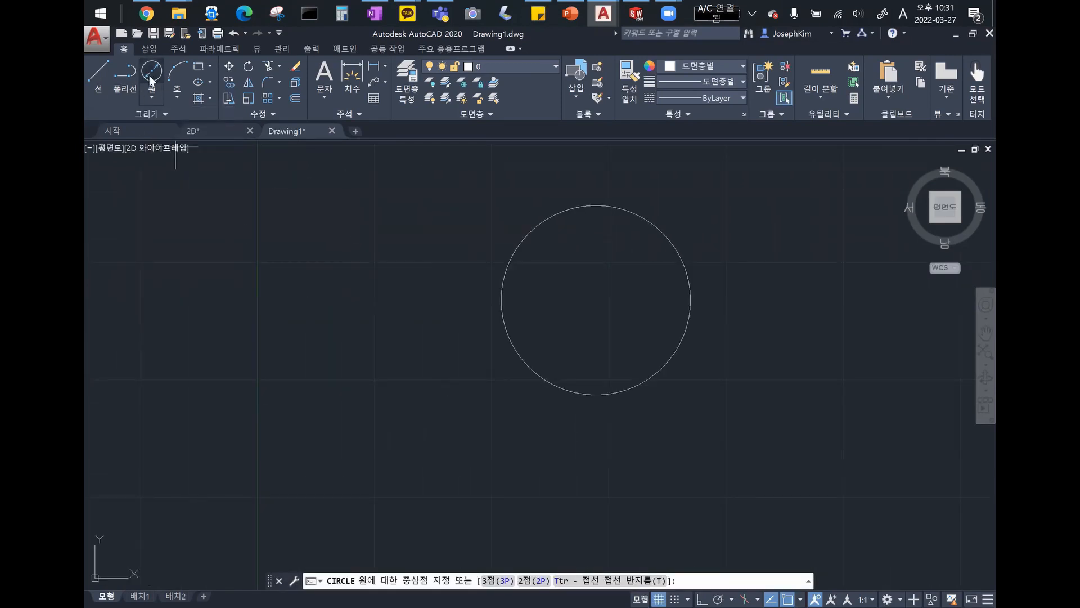
{"action": "left_click", "coordinate": [251, 316]}
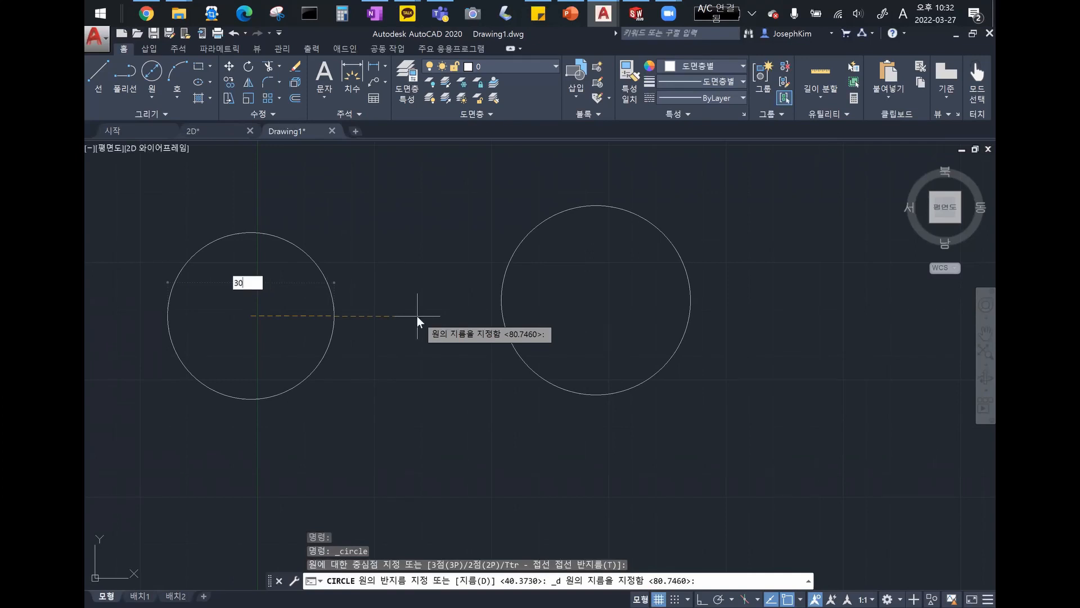
{"action": "key", "text": "Return"}
{"action": "left_click", "coordinate": [157, 86]}
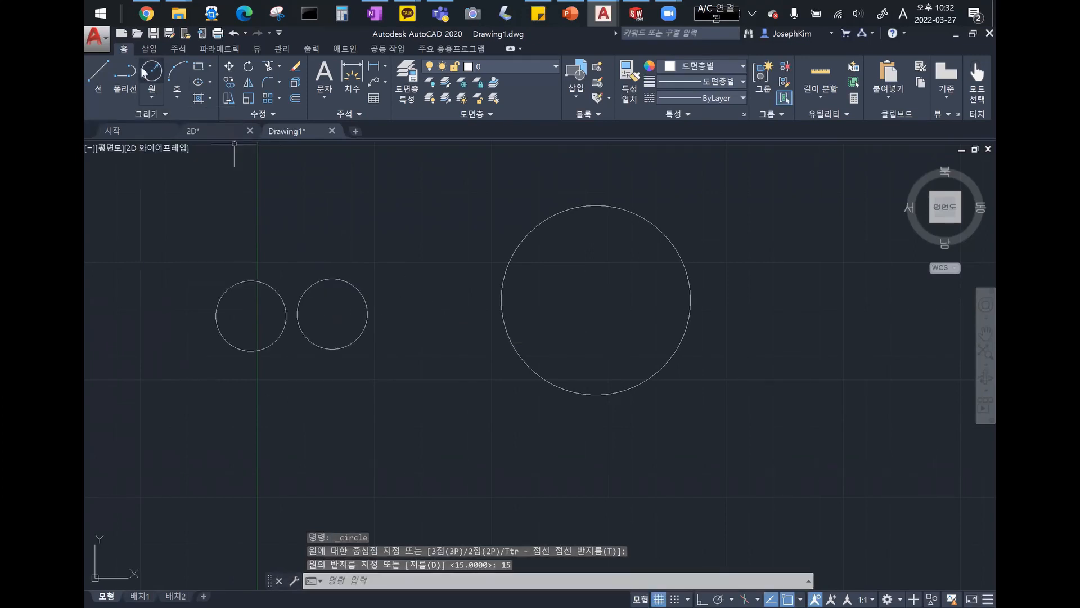
Step: Draw a center-radius circle of radius 15 below the right-hand one of the two small circles
{"action": "left_click", "coordinate": [150, 72]}
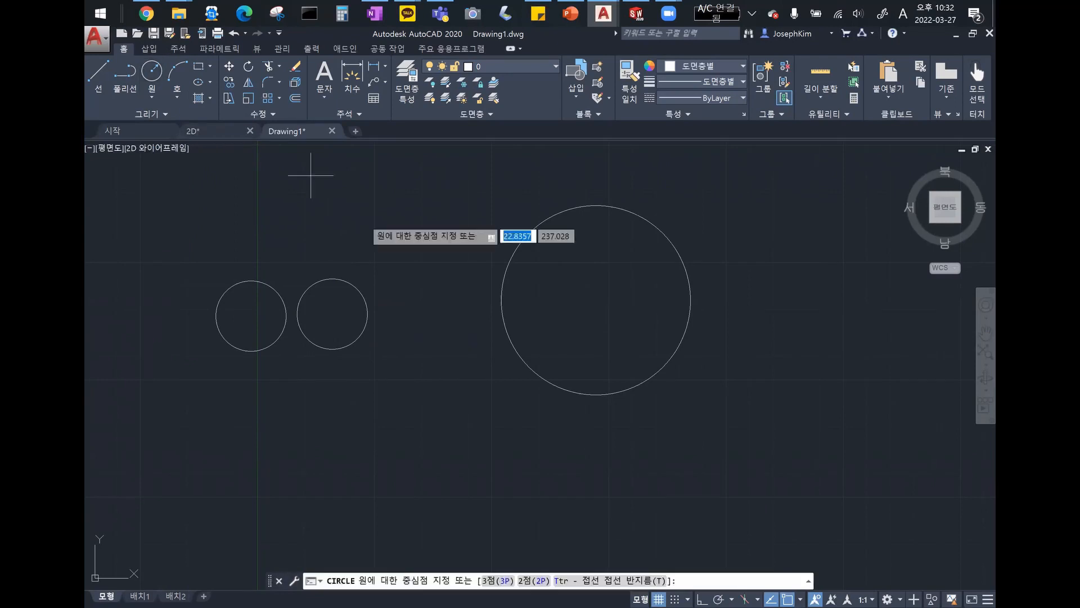
{"action": "left_click", "coordinate": [327, 412]}
{"action": "type", "text": "15"}
{"action": "key", "text": "Return"}
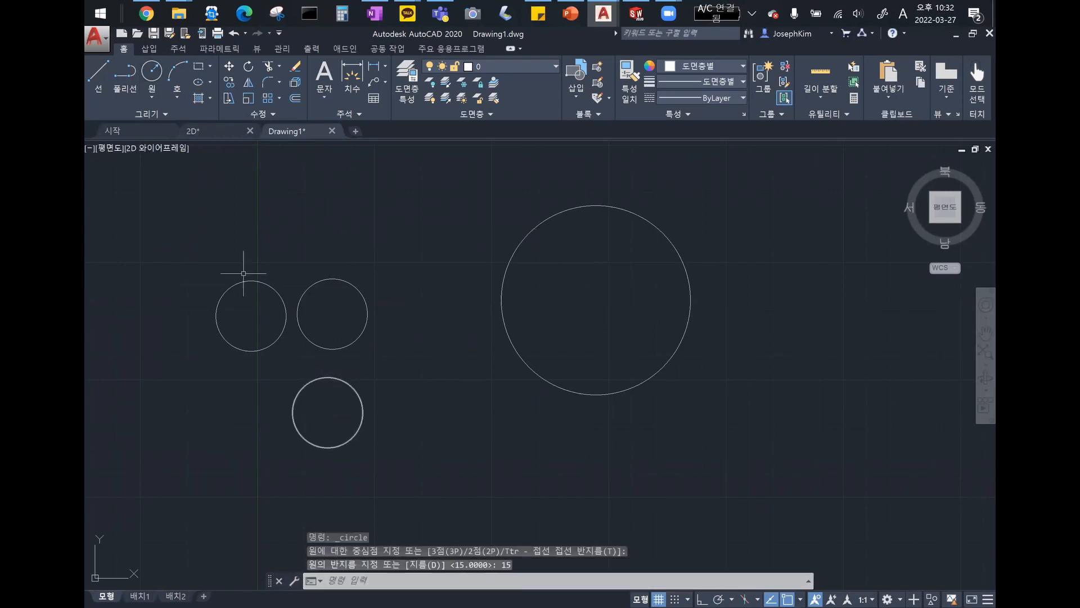
Step: Draw a center-diameter circle of diameter 30 to the left of the lower small circle
{"action": "left_click", "coordinate": [152, 97]}
{"action": "left_click", "coordinate": [160, 147]}
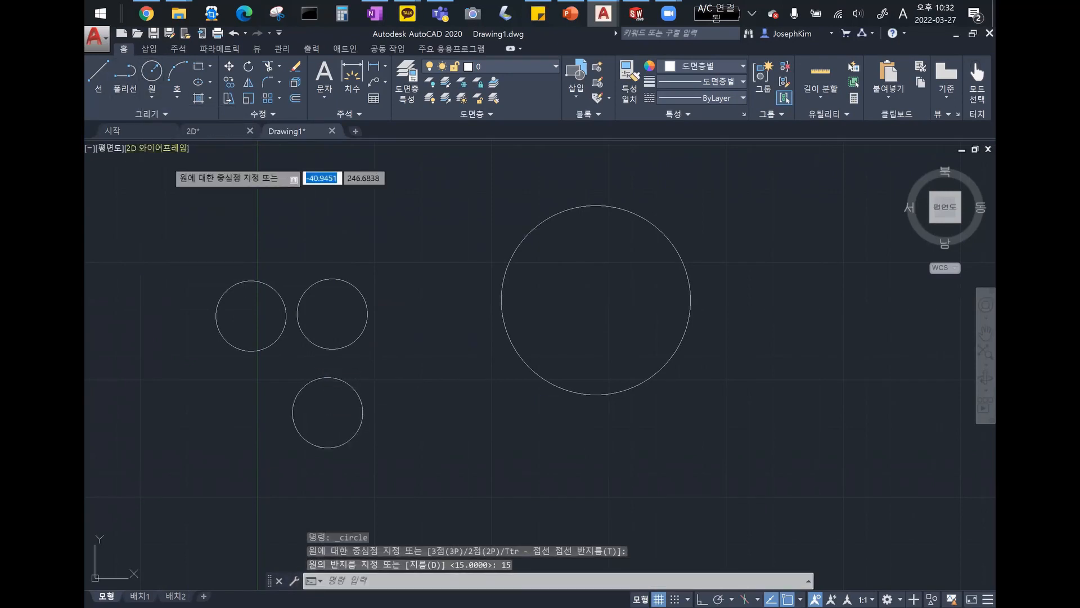
{"action": "left_click", "coordinate": [233, 415]}
{"action": "type", "text": "30"}
{"action": "key", "text": "Return"}
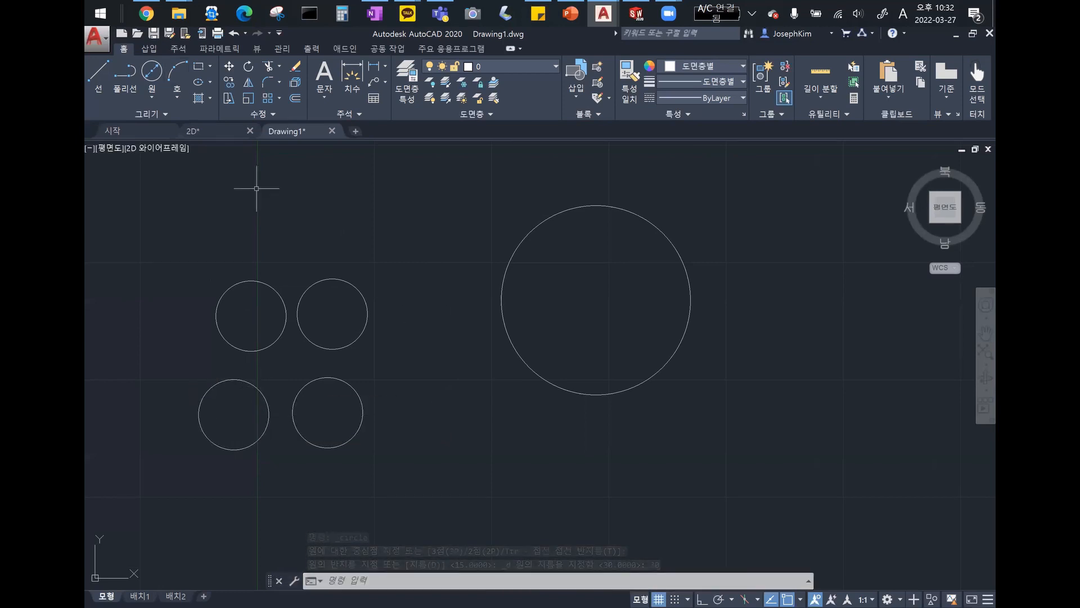
Step: Try to draw another circle below the large circle with its size entered as 4+3
{"action": "left_click", "coordinate": [161, 98]}
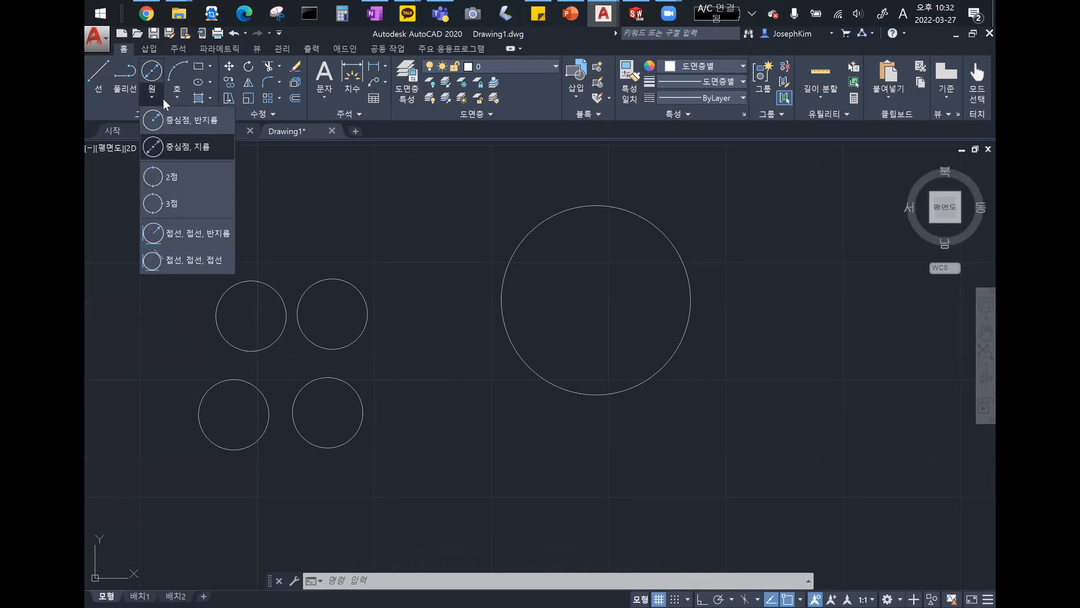
{"action": "left_click", "coordinate": [189, 138]}
{"action": "middle_click_drag", "start_coordinate": [514, 460], "coordinate": [376, 357]}
{"action": "left_click", "coordinate": [358, 367]}
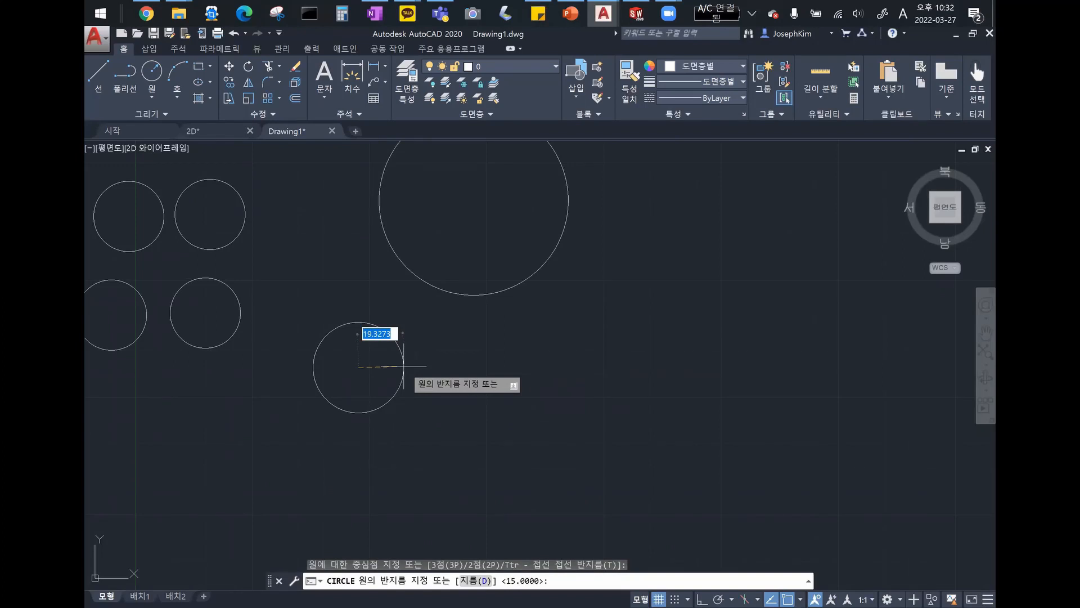
{"action": "type", "text": "4+3"}
{"action": "key", "text": "Return"}
{"action": "key", "text": "Escape"}
{"action": "key", "text": "Escape"}
Step: Select the large circle and the four small circles together and erase them
{"action": "middle_click_drag", "start_coordinate": [338, 344], "coordinate": [450, 438]}
{"action": "left_click", "coordinate": [412, 479]}
{"action": "left_click", "coordinate": [412, 480]}
{"action": "scroll", "coordinate": [573, 443], "scroll_direction": "down", "scroll_amount": 2}
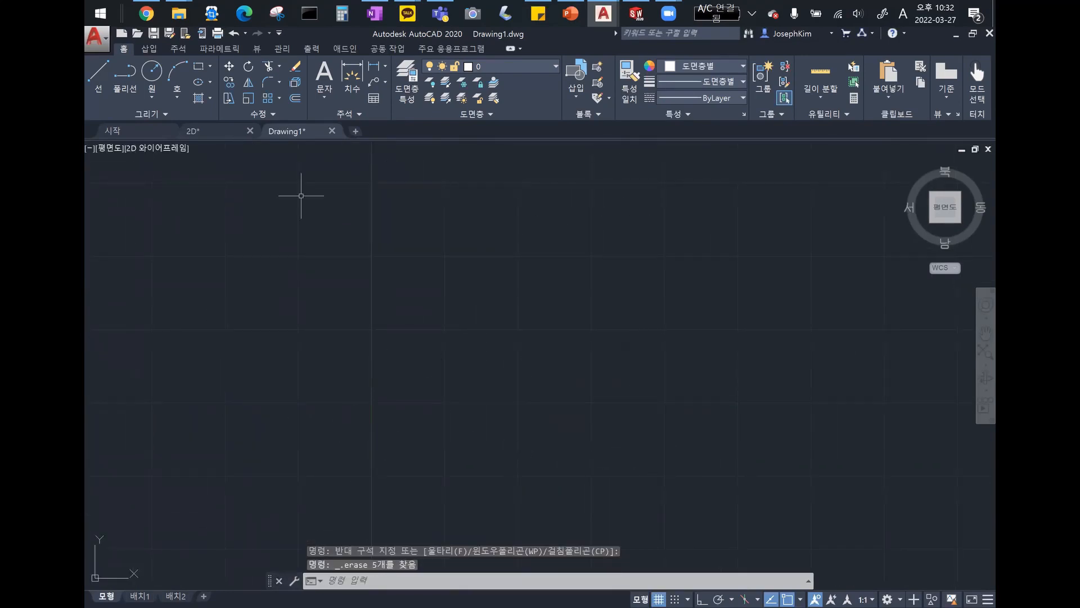
{"action": "scroll", "coordinate": [380, 360], "scroll_direction": "down", "scroll_amount": 1}
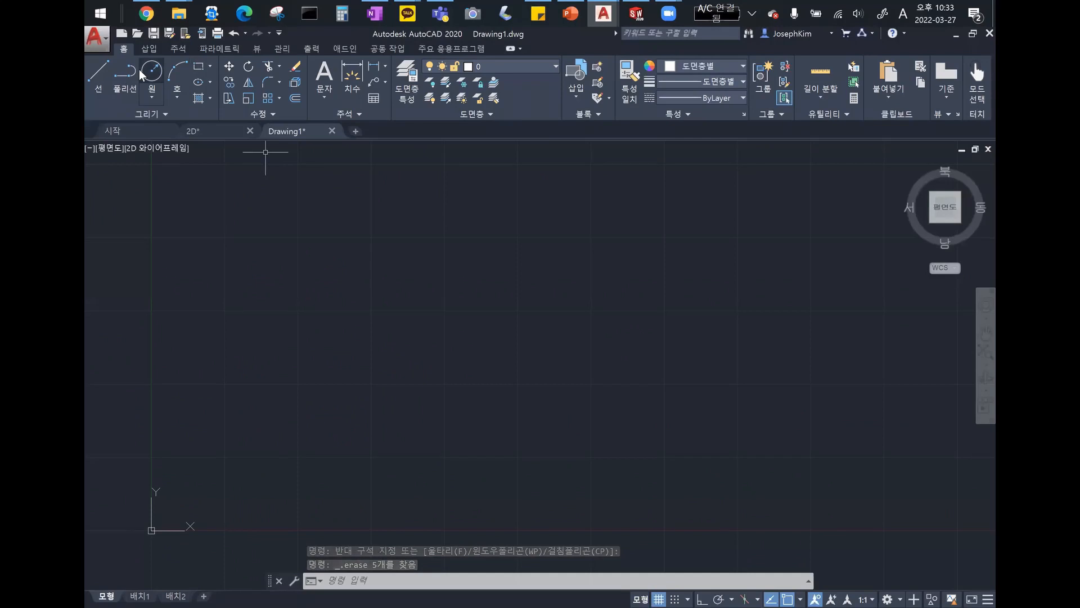
Step: Draw a large rectangle in the empty drawing by picking two opposite corners
{"action": "left_click", "coordinate": [199, 71]}
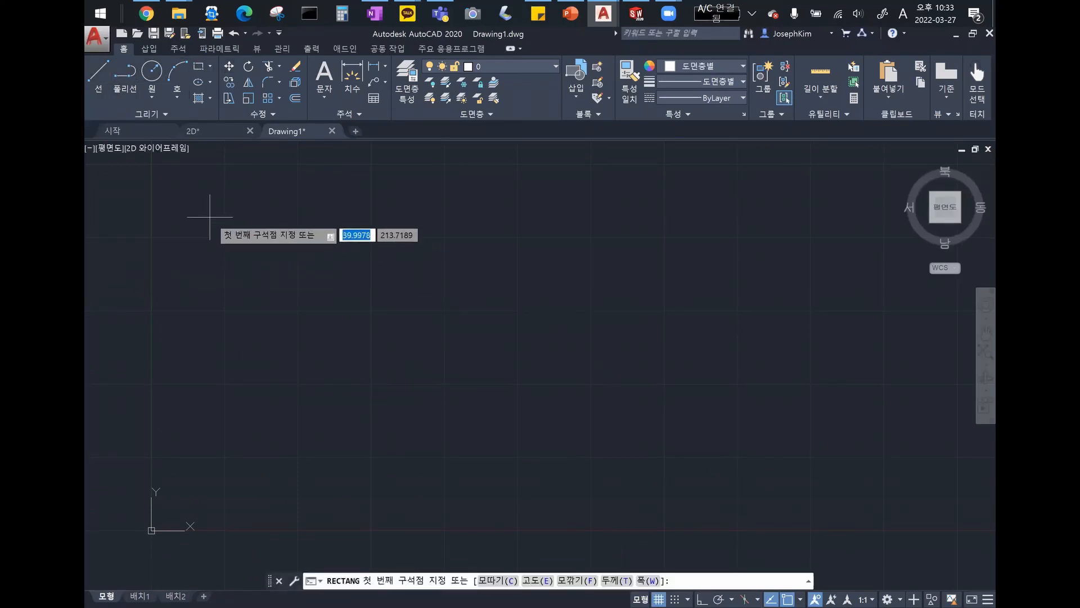
{"action": "left_click", "coordinate": [210, 217]}
{"action": "left_click", "coordinate": [552, 468]}
Step: Select the large rectangle and erase it
{"action": "left_click", "coordinate": [585, 485]}
{"action": "left_click", "coordinate": [167, 193]}
{"action": "key", "text": "Delete"}
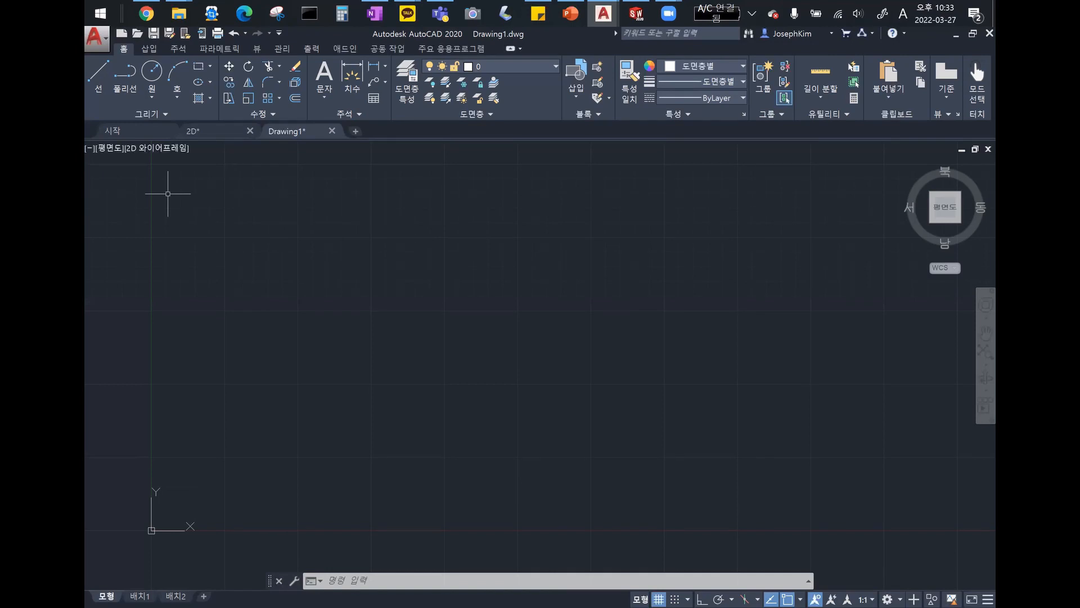
{"action": "left_click", "coordinate": [198, 67]}
{"action": "left_click", "coordinate": [219, 474]}
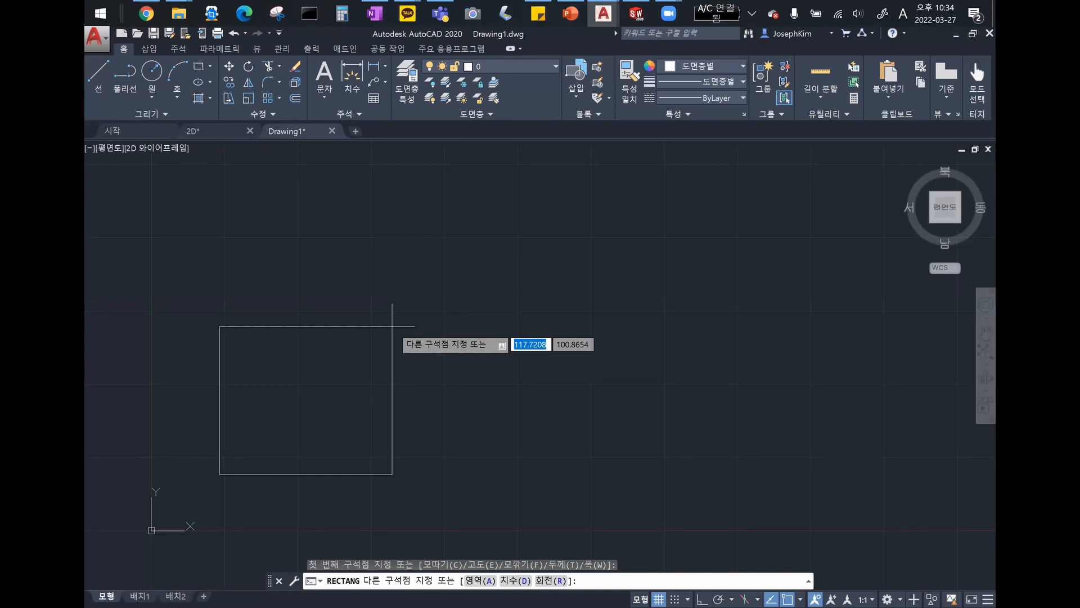
{"action": "key", "text": "Escape"}
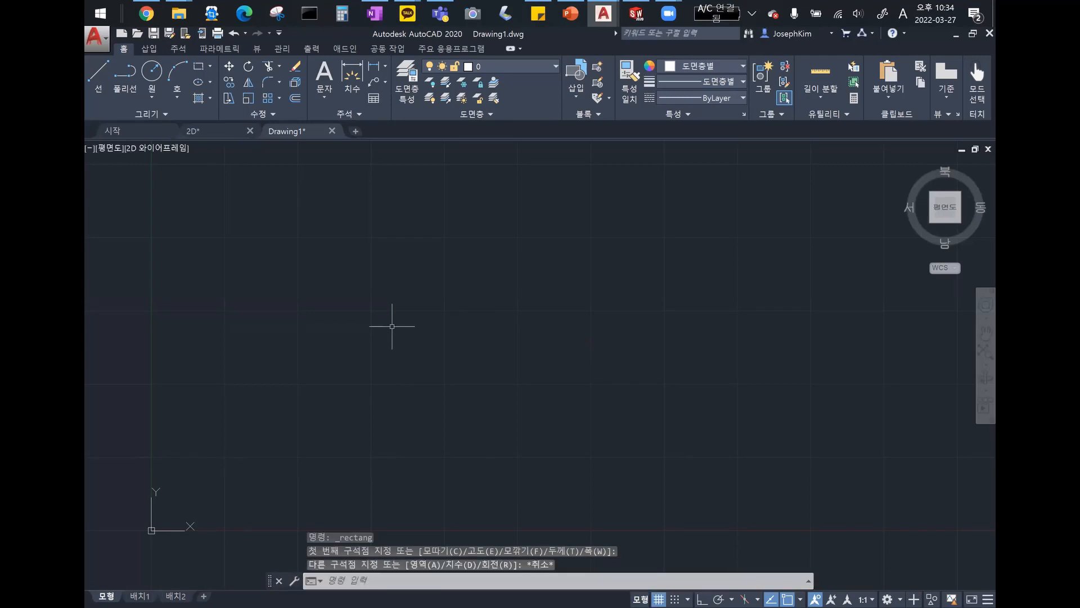
Step: Turn ortho mode on and draw a horizontal line 100 long as the first side of a square
{"action": "left_click", "coordinate": [98, 73]}
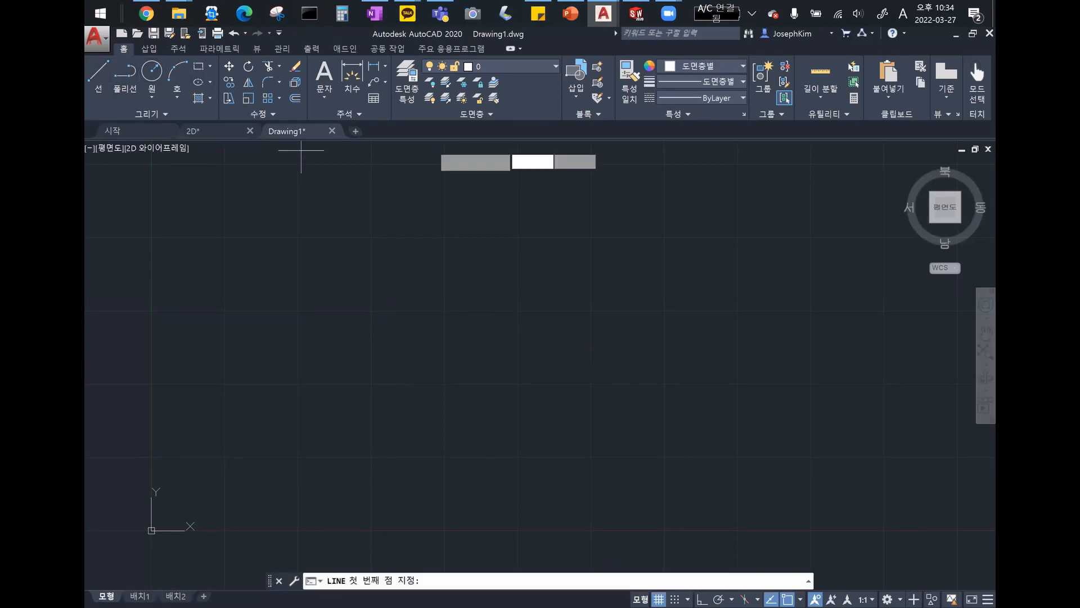
{"action": "left_click", "coordinate": [270, 258]}
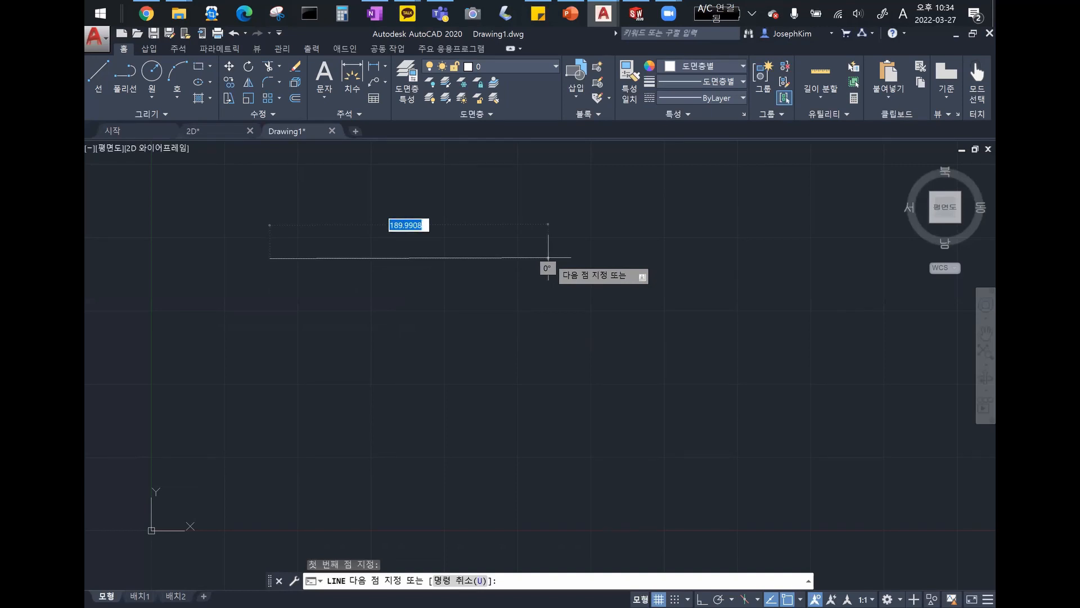
{"action": "key", "text": "F8"}
{"action": "type", "text": "100"}
{"action": "key", "text": "Return"}
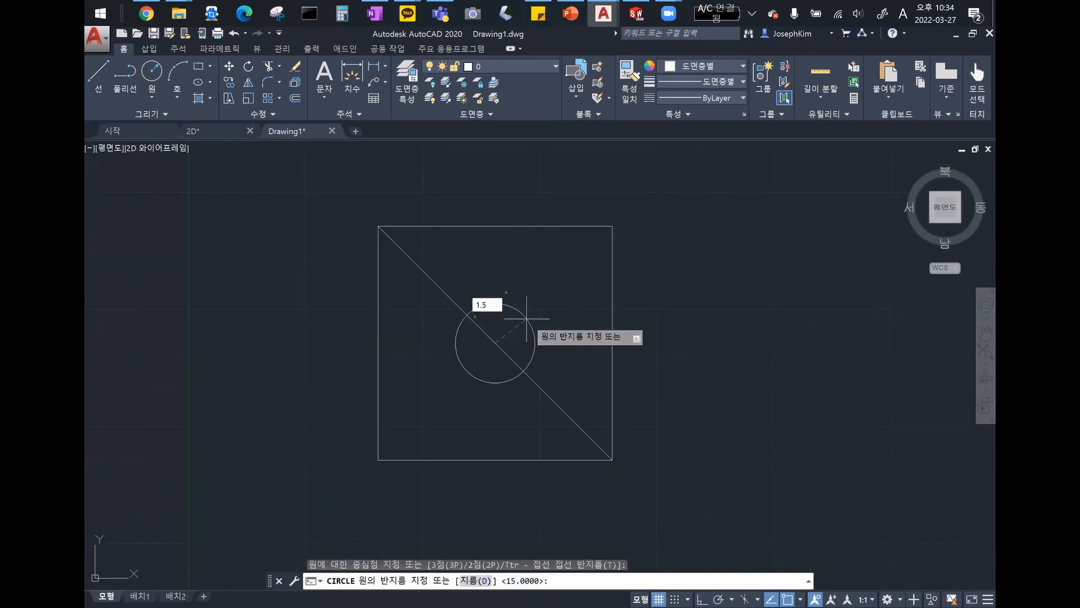
Step: Give the circle at the diagonal's midpoint a radius of 1.5 and erase the diagonal
{"action": "key", "text": "Return"}
{"action": "left_click_drag", "start_coordinate": [483, 285], "coordinate": [436, 315]}
{"action": "key", "text": "Delete"}
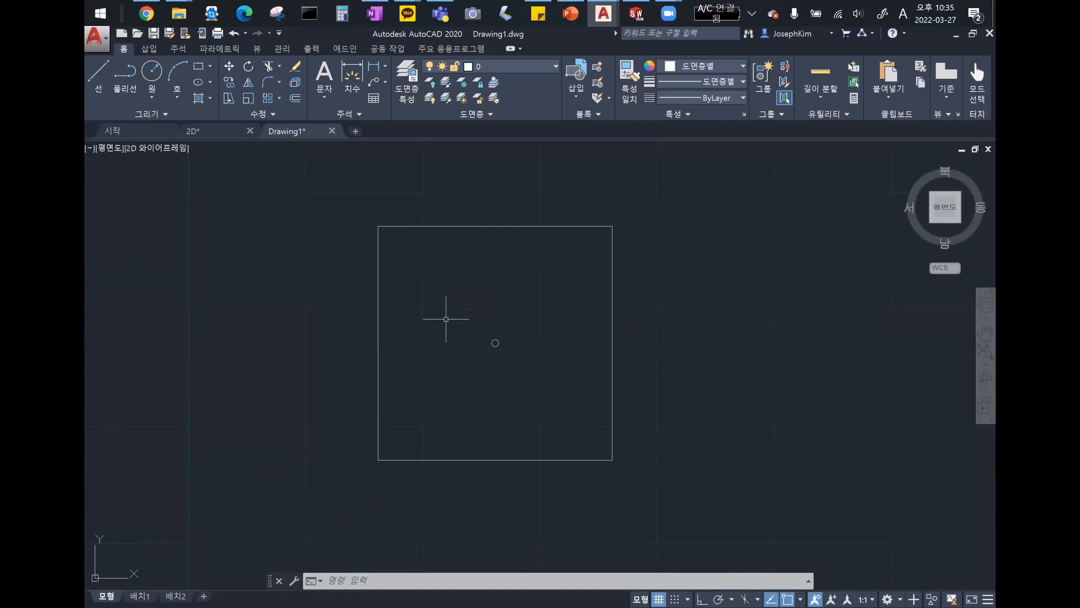
{"action": "left_click", "coordinate": [268, 113]}
{"action": "left_click", "coordinate": [275, 310]}
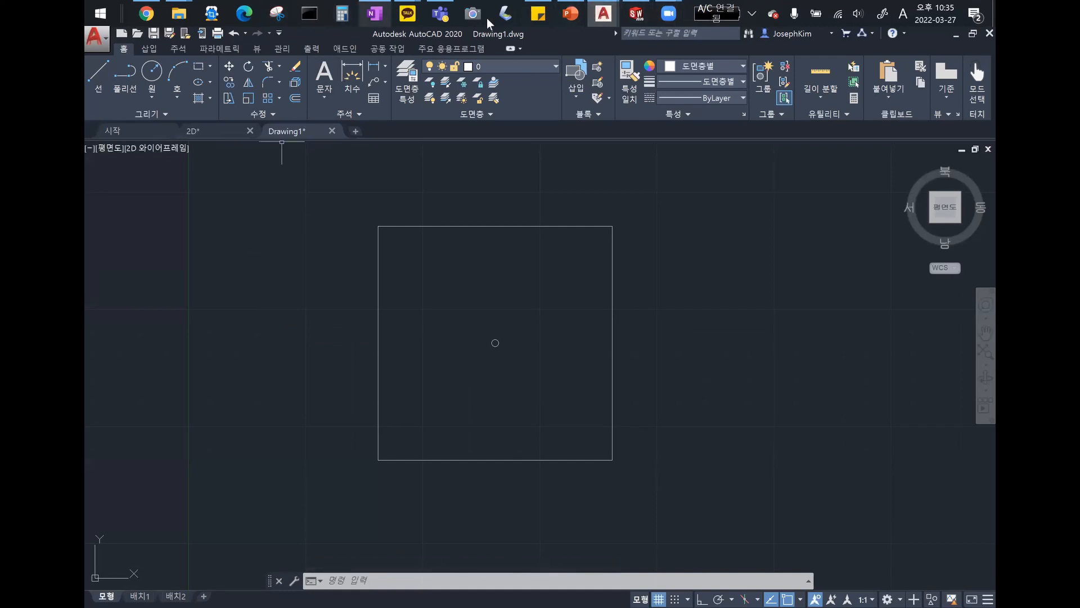
Step: Switch to Microsoft Whiteboard, write the Ø and R symbols with a ring around each, and sketch a full circle and an arc beside them
{"action": "key", "text": "super+w"}
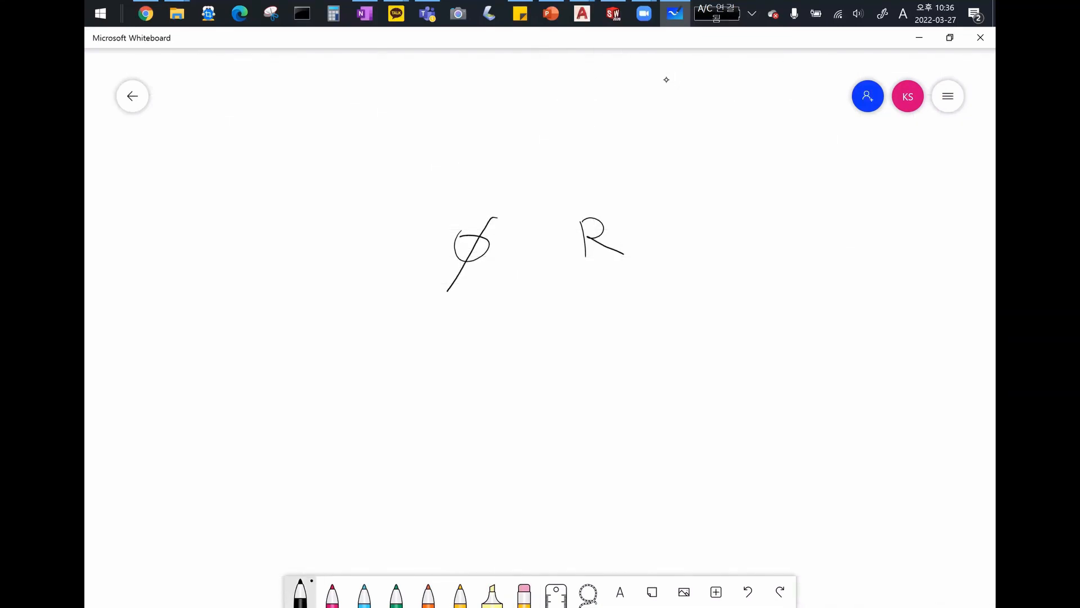
{"action": "mouse_move", "coordinate": [472, 316]}
{"action": "left_mouse_down"}
{"action": "mouse_move", "coordinate": [494, 191]}
{"action": "mouse_move", "coordinate": [468, 313]}
{"action": "left_mouse_up"}
{"action": "left_click_drag", "start_coordinate": [608, 276], "coordinate": [609, 284]}
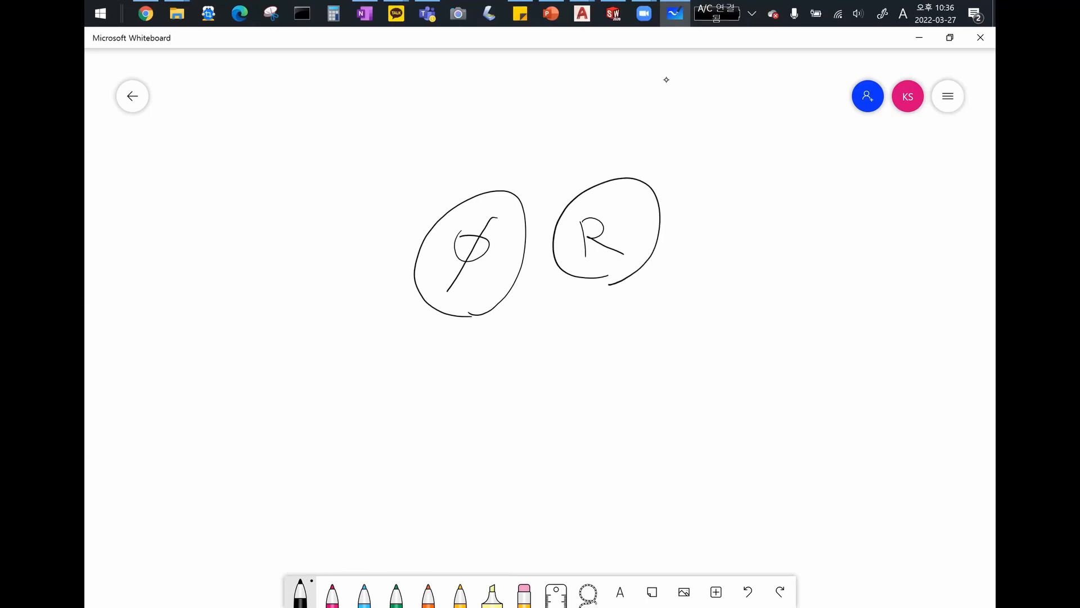
{"action": "mouse_move", "coordinate": [769, 193]}
{"action": "left_mouse_down"}
{"action": "mouse_move", "coordinate": [837, 186]}
{"action": "mouse_move", "coordinate": [902, 296]}
{"action": "left_mouse_up"}
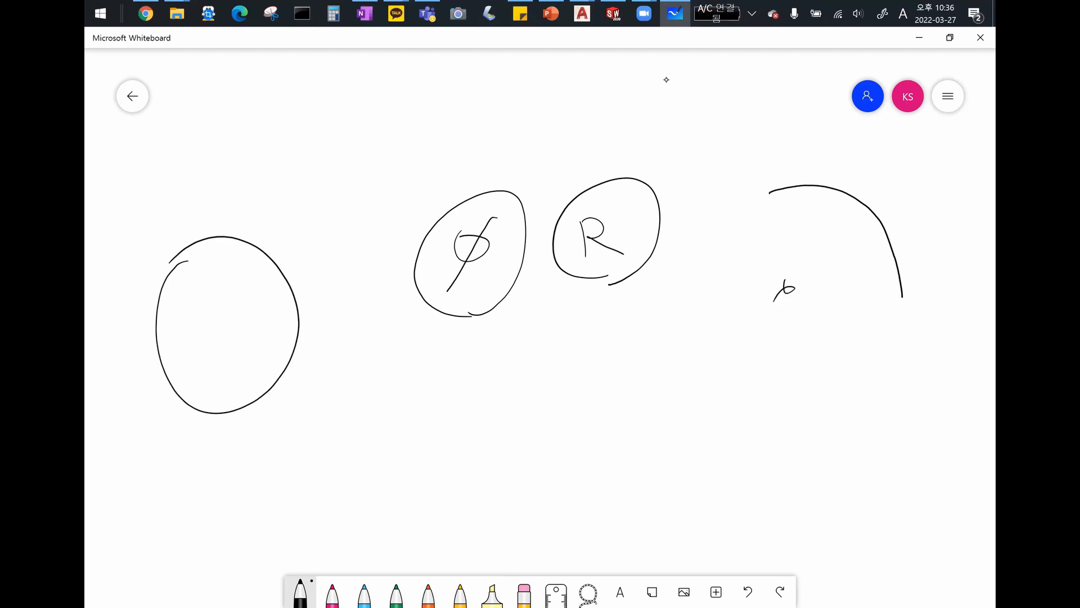
Step: Draw a larger Ø symbol below the full circle and thicken the part of its slash inside the circle
{"action": "mouse_move", "coordinate": [345, 401]}
{"action": "left_mouse_down"}
{"action": "mouse_move", "coordinate": [337, 442]}
{"action": "mouse_move", "coordinate": [331, 415]}
{"action": "left_mouse_up"}
{"action": "left_click_drag", "start_coordinate": [377, 372], "coordinate": [311, 487]}
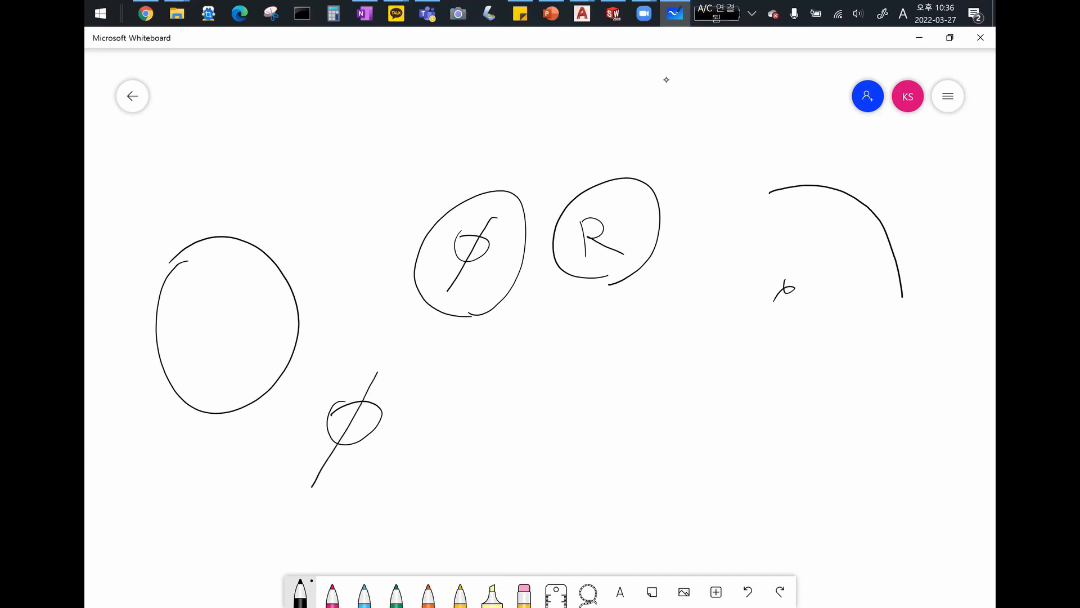
{"action": "left_click_drag", "start_coordinate": [360, 400], "coordinate": [369, 402]}
{"action": "left_click_drag", "start_coordinate": [332, 440], "coordinate": [346, 447]}
{"action": "left_click_drag", "start_coordinate": [363, 401], "coordinate": [338, 442]}
{"action": "mouse_move", "coordinate": [366, 399]}
{"action": "left_mouse_down"}
{"action": "mouse_move", "coordinate": [338, 444]}
{"action": "mouse_move", "coordinate": [353, 424]}
{"action": "left_mouse_up"}
Step: Write "Radius." below the ringed R symbol
{"action": "mouse_move", "coordinate": [588, 347]}
{"action": "left_mouse_down"}
{"action": "mouse_move", "coordinate": [587, 399]}
{"action": "mouse_move", "coordinate": [594, 373]}
{"action": "mouse_move", "coordinate": [610, 392]}
{"action": "left_mouse_up"}
{"action": "mouse_move", "coordinate": [634, 377]}
{"action": "left_mouse_down"}
{"action": "mouse_move", "coordinate": [628, 388]}
{"action": "mouse_move", "coordinate": [666, 352]}
{"action": "mouse_move", "coordinate": [665, 390]}
{"action": "left_mouse_up"}
{"action": "mouse_move", "coordinate": [679, 375]}
{"action": "left_mouse_down"}
{"action": "mouse_move", "coordinate": [679, 388]}
{"action": "mouse_move", "coordinate": [708, 388]}
{"action": "mouse_move", "coordinate": [715, 400]}
{"action": "left_mouse_up"}
{"action": "left_click", "coordinate": [740, 397]}
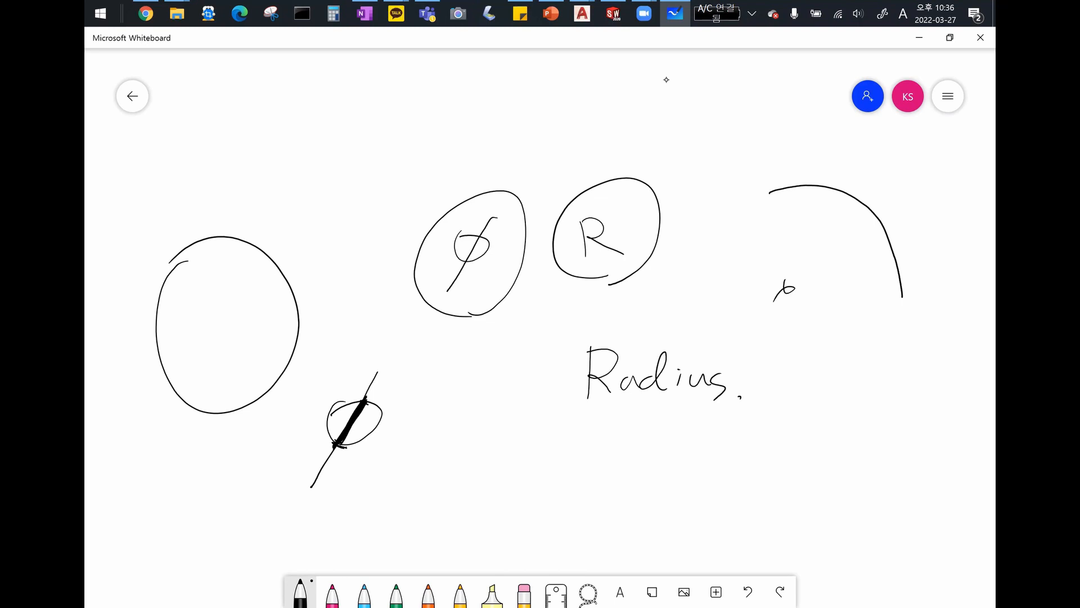
Step: Draw a ring around the lower Ø symbol and another around the word "Radius."
{"action": "scroll", "coordinate": [535, 321], "scroll_direction": "down", "scroll_amount": 3}
{"action": "mouse_move", "coordinate": [442, 391]}
{"action": "left_mouse_down"}
{"action": "mouse_move", "coordinate": [457, 400]}
{"action": "mouse_move", "coordinate": [442, 404]}
{"action": "left_mouse_up"}
{"action": "mouse_move", "coordinate": [723, 340]}
{"action": "left_mouse_down"}
{"action": "mouse_move", "coordinate": [590, 339]}
{"action": "mouse_move", "coordinate": [702, 390]}
{"action": "left_mouse_up"}
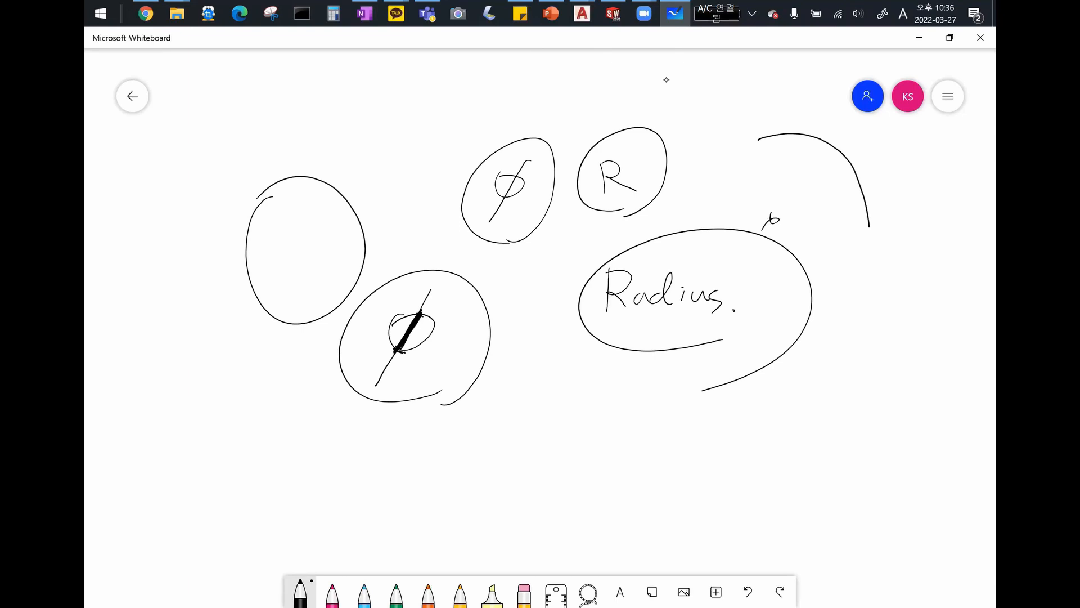
Step: Emphasize the full circle, the lower Ø, the arc with its center mark, and the R of "Radius" with extra strokes
{"action": "mouse_move", "coordinate": [323, 318]}
{"action": "left_mouse_down"}
{"action": "mouse_move", "coordinate": [406, 214]}
{"action": "mouse_move", "coordinate": [313, 359]}
{"action": "left_mouse_up"}
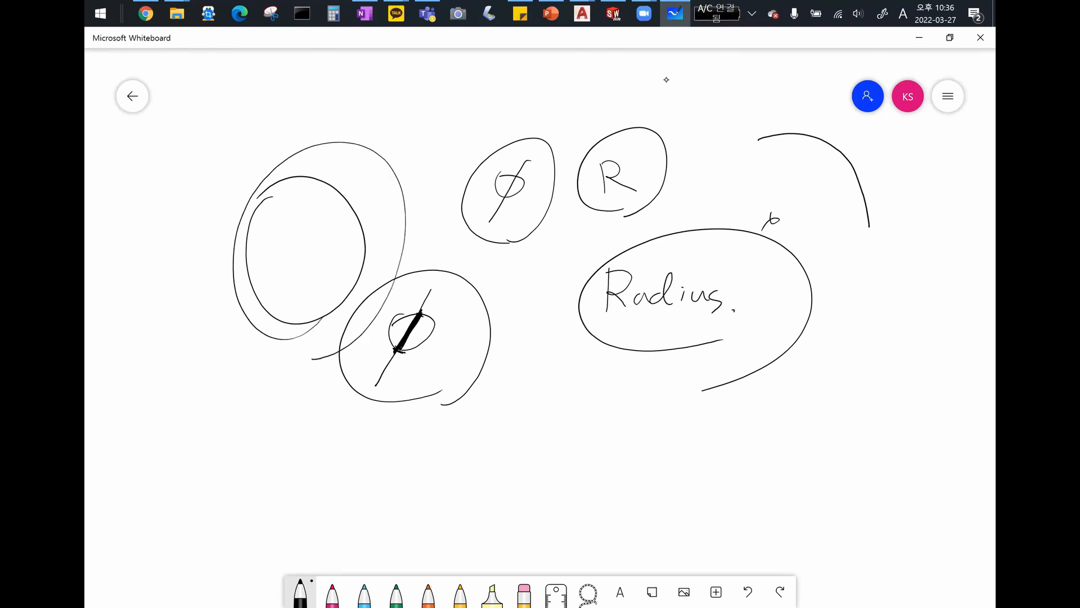
{"action": "mouse_move", "coordinate": [435, 333]}
{"action": "left_mouse_down"}
{"action": "mouse_move", "coordinate": [416, 309]}
{"action": "mouse_move", "coordinate": [430, 358]}
{"action": "left_mouse_up"}
{"action": "left_click_drag", "start_coordinate": [770, 215], "coordinate": [775, 224]}
{"action": "mouse_move", "coordinate": [748, 144]}
{"action": "left_mouse_down"}
{"action": "mouse_move", "coordinate": [887, 232]}
{"action": "mouse_move", "coordinate": [888, 253]}
{"action": "left_mouse_up"}
{"action": "mouse_move", "coordinate": [607, 269]}
{"action": "left_mouse_down"}
{"action": "mouse_move", "coordinate": [604, 310]}
{"action": "mouse_move", "coordinate": [632, 308]}
{"action": "left_mouse_up"}
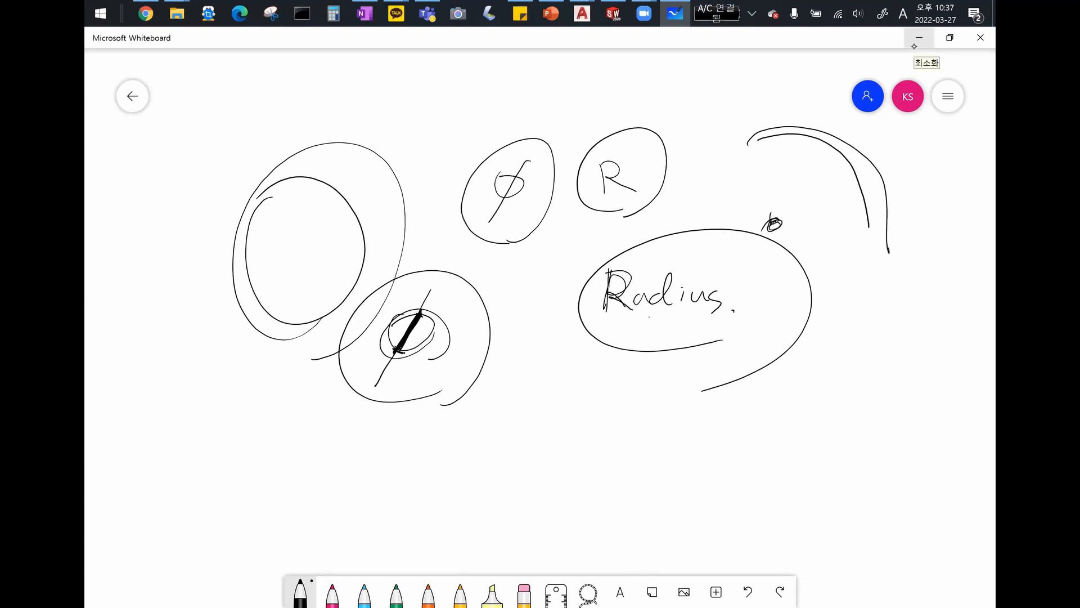
Step: Write the example notes "3Ø 지름 3mm" under the Ø symbol and "R3 반지름 3mm" under the word "Radius."
{"action": "mouse_move", "coordinate": [378, 442]}
{"action": "left_mouse_down"}
{"action": "mouse_move", "coordinate": [402, 448]}
{"action": "mouse_move", "coordinate": [382, 487]}
{"action": "left_mouse_up"}
{"action": "mouse_move", "coordinate": [426, 450]}
{"action": "left_mouse_down"}
{"action": "mouse_move", "coordinate": [444, 448]}
{"action": "mouse_move", "coordinate": [420, 478]}
{"action": "left_mouse_up"}
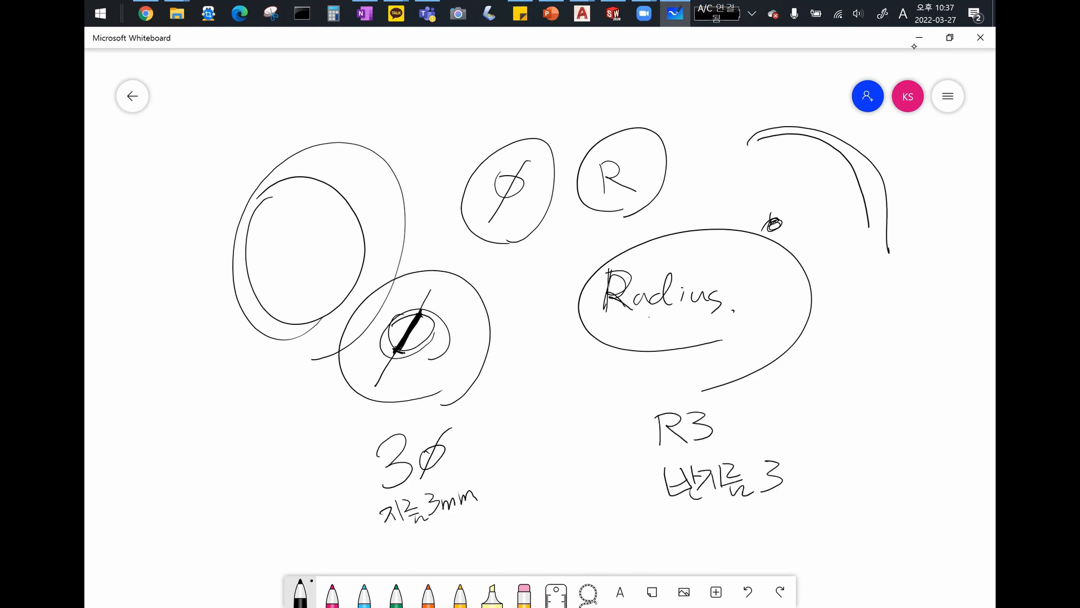
{"action": "mouse_move", "coordinate": [784, 489]}
{"action": "left_mouse_down"}
{"action": "mouse_move", "coordinate": [801, 476]}
{"action": "mouse_move", "coordinate": [835, 486]}
{"action": "left_mouse_up"}
{"action": "scroll", "coordinate": [479, 225], "scroll_direction": "down", "scroll_amount": 3}
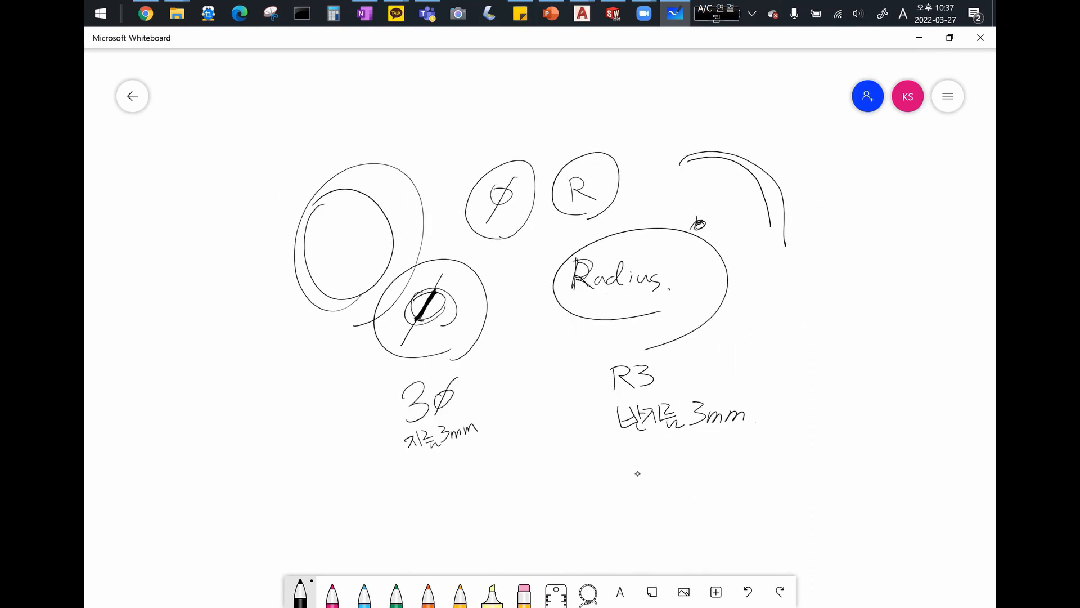
Step: Return to the AutoCAD drawing and erase the small circle at the square's center
{"action": "left_click", "coordinate": [919, 37]}
{"action": "scroll", "coordinate": [471, 327], "scroll_direction": "up", "scroll_amount": 2}
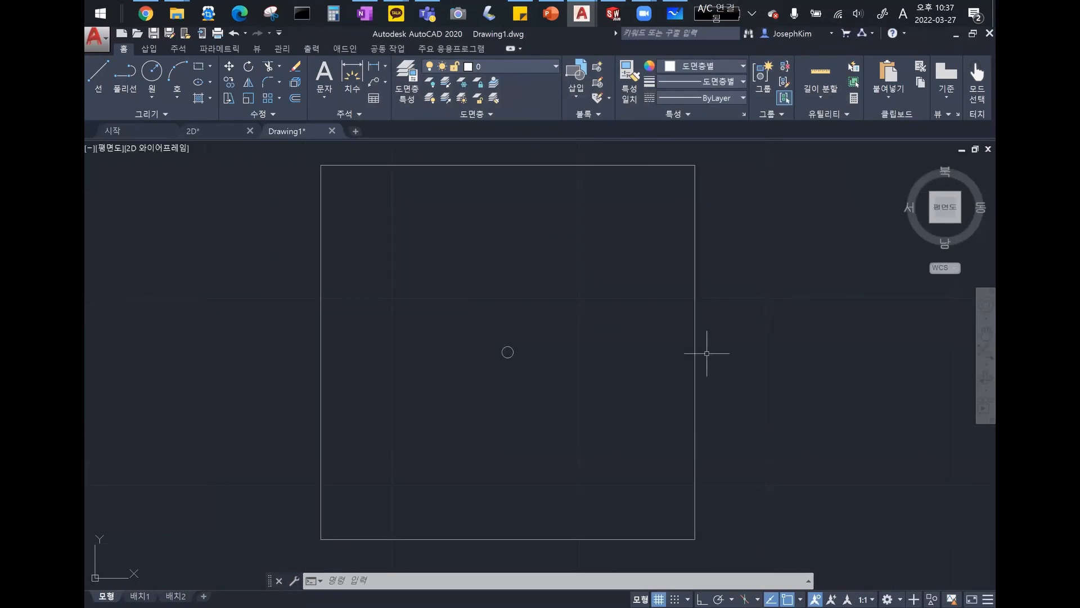
{"action": "left_click", "coordinate": [94, 72]}
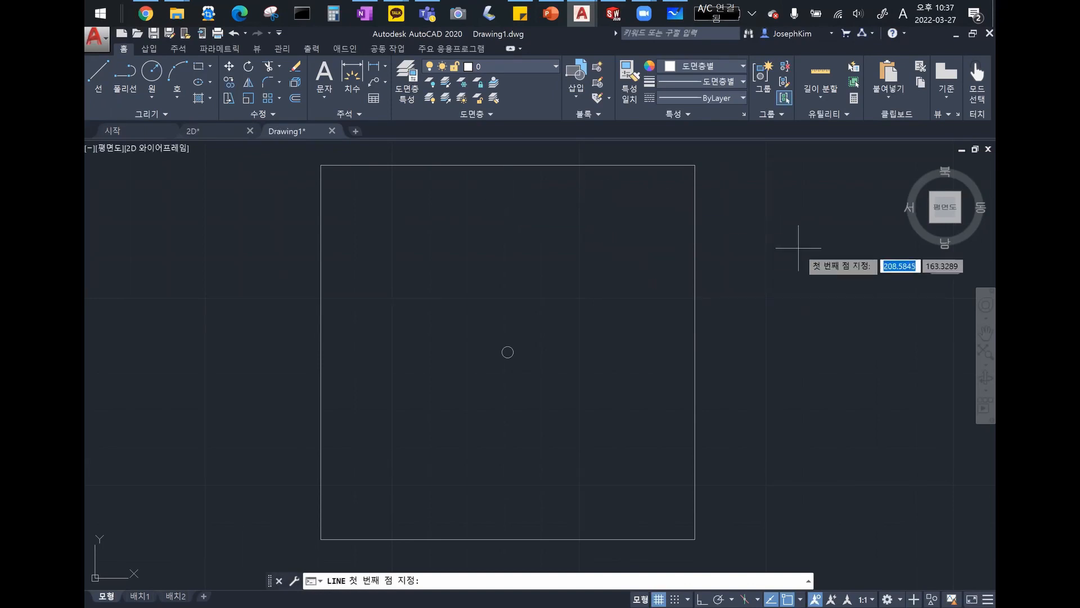
{"action": "key", "text": "Escape"}
{"action": "left_click", "coordinate": [588, 315]}
{"action": "left_click", "coordinate": [391, 463]}
{"action": "key", "text": "Delete"}
Step: Draw a diagonal line from the square's upper-left corner to its lower-right corner
{"action": "type", "text": "l"}
{"action": "key", "text": "Return"}
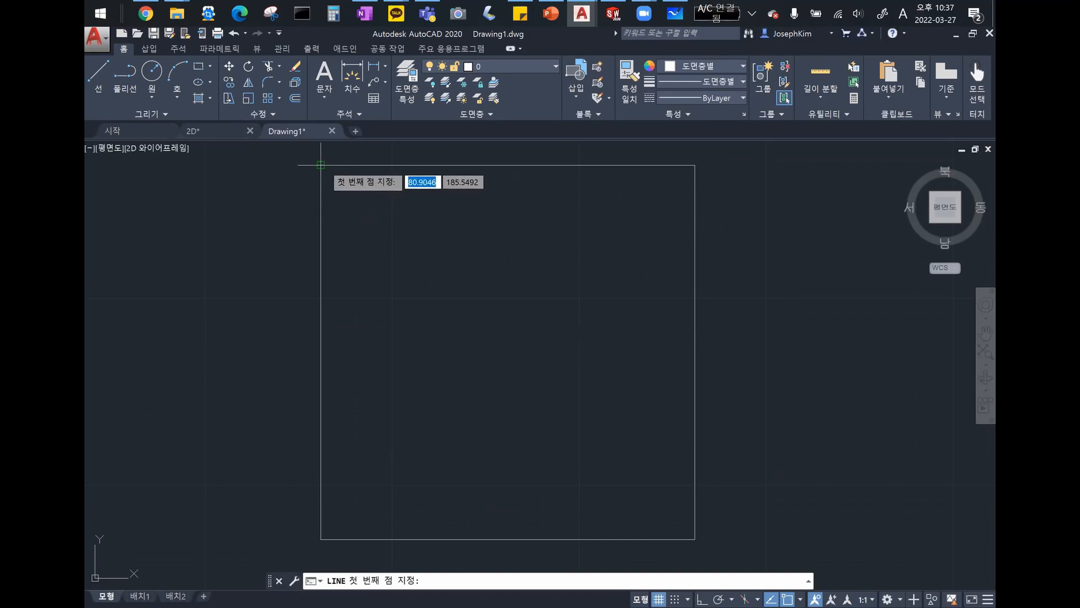
{"action": "left_click", "coordinate": [320, 165]}
{"action": "left_click", "coordinate": [701, 540]}
{"action": "key", "text": "Return"}
Step: Draw a circle of radius 1.5 centered on the diagonal's midpoint
{"action": "type", "text": "c"}
{"action": "key", "text": "Return"}
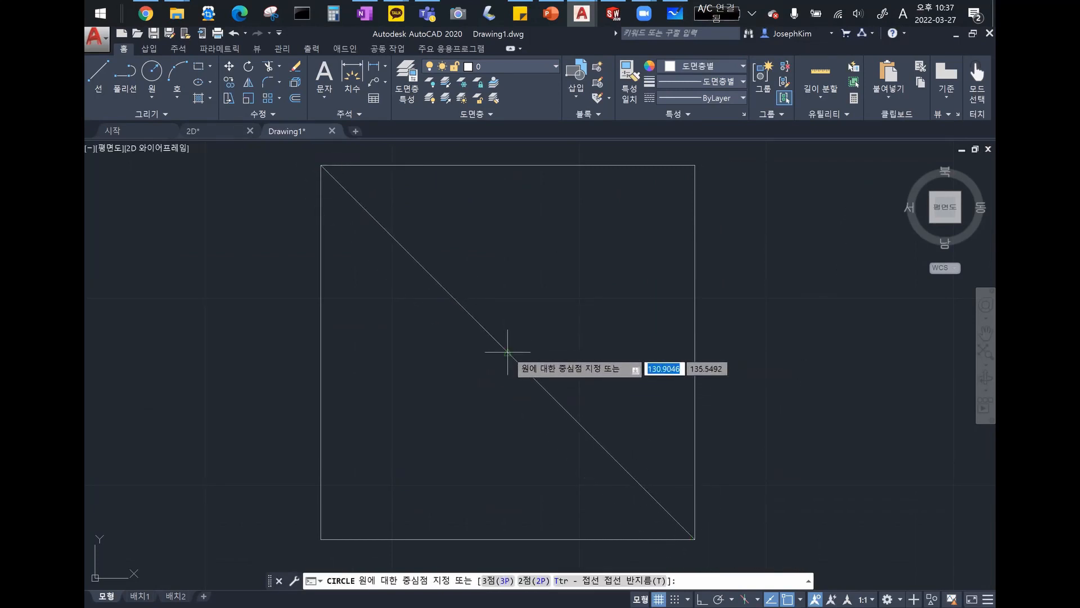
{"action": "left_click", "coordinate": [508, 352]}
{"action": "type", "text": "1.5"}
{"action": "key", "text": "Return"}
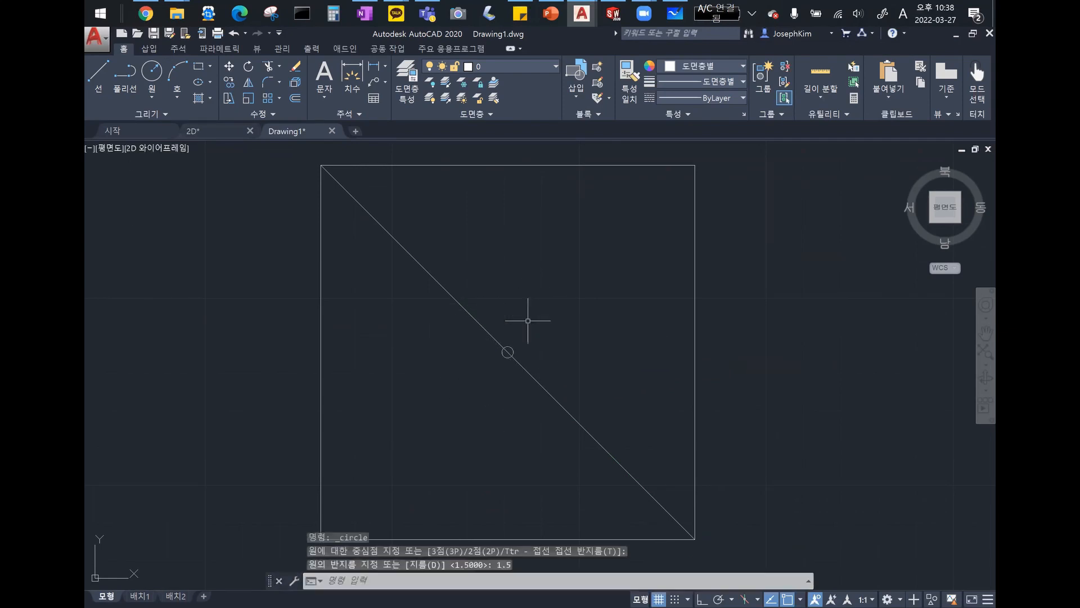
Step: Erase the diagonal construction line, keeping the small circle
{"action": "left_click", "coordinate": [494, 268]}
{"action": "left_click", "coordinate": [385, 332]}
{"action": "key", "text": "Delete"}
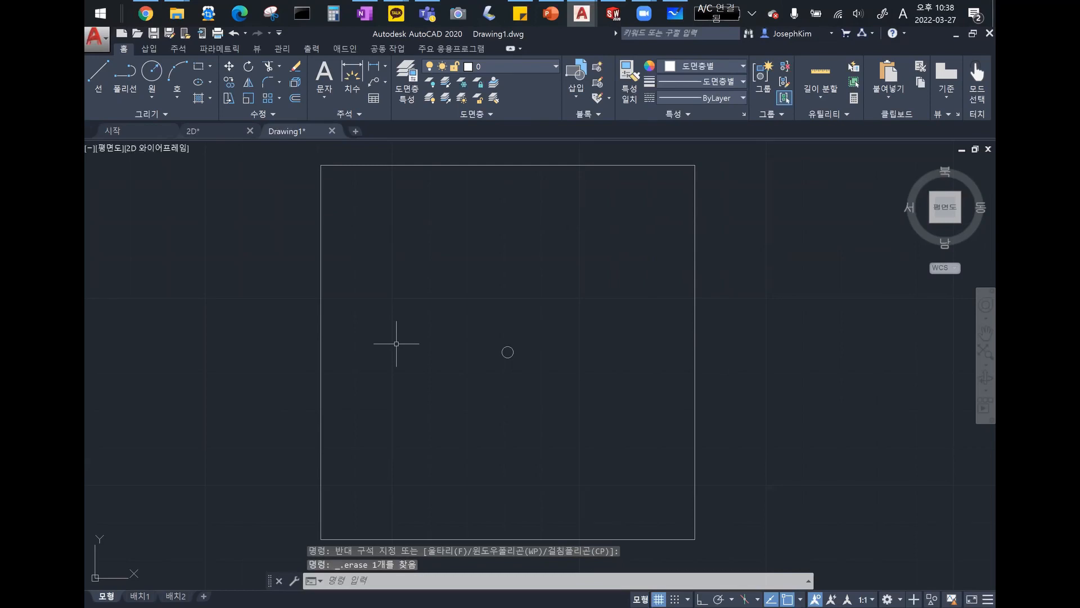
Step: Draw a vertical line joining the midpoints of the square's upper and lower edges, and erase the existing center circle
{"action": "left_click", "coordinate": [99, 72]}
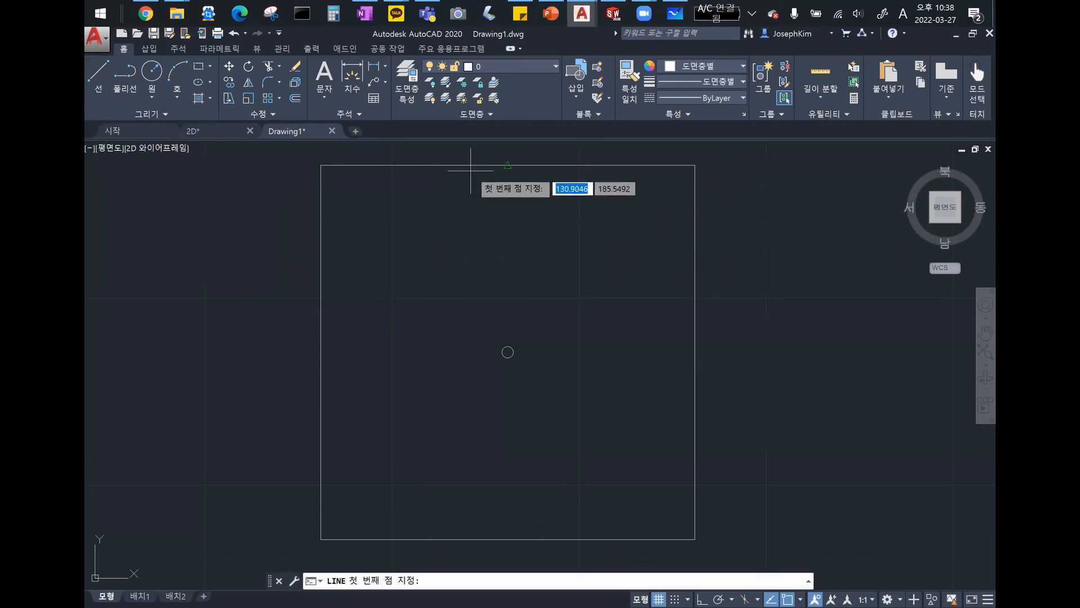
{"action": "left_click", "coordinate": [508, 165]}
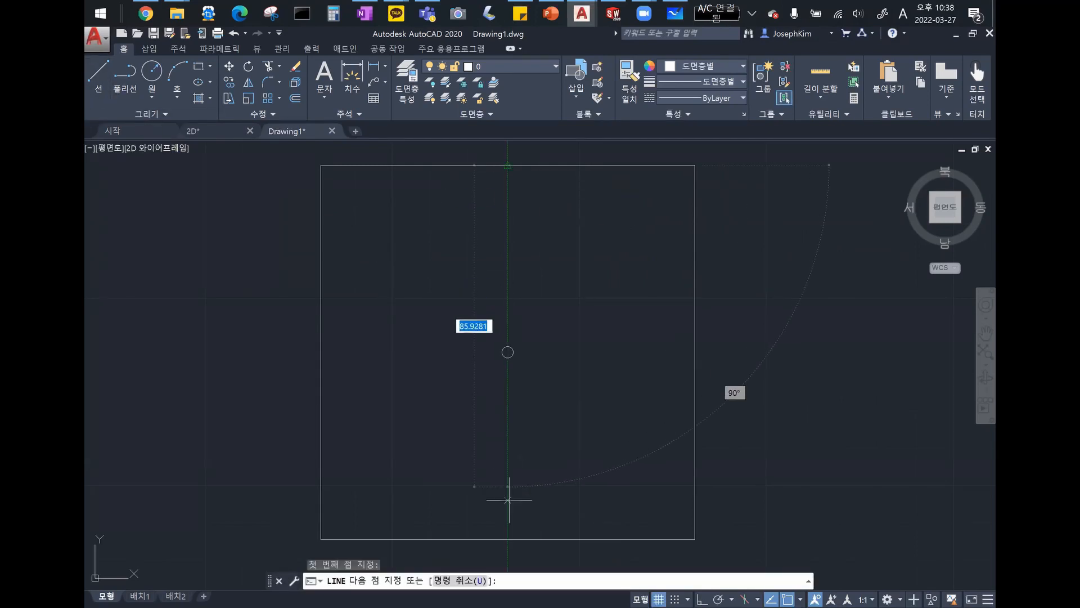
{"action": "left_click", "coordinate": [508, 539]}
{"action": "key", "text": "Escape"}
{"action": "key", "text": "Escape"}
Step: Draw a circle of radius 1.5 centered on the vertical line's midpoint
{"action": "type", "text": "c"}
{"action": "key", "text": "Return"}
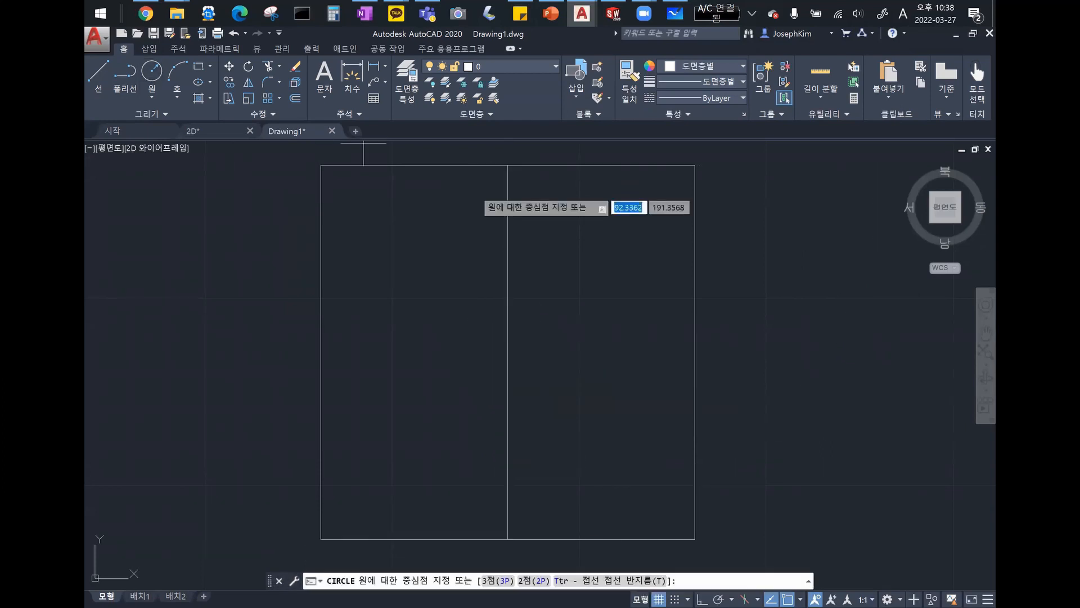
{"action": "left_click", "coordinate": [508, 352]}
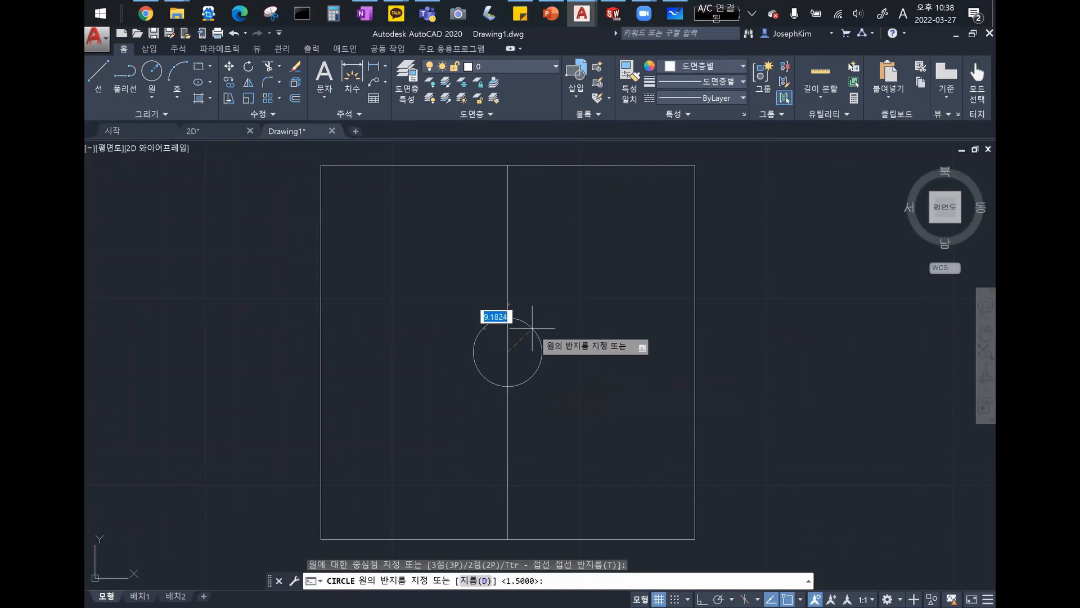
{"action": "type", "text": "1.5"}
{"action": "key", "text": "Return"}
Step: Erase the vertical construction line, keeping the small circle
{"action": "left_click", "coordinate": [632, 292]}
{"action": "left_click", "coordinate": [434, 234]}
{"action": "key", "text": "Delete"}
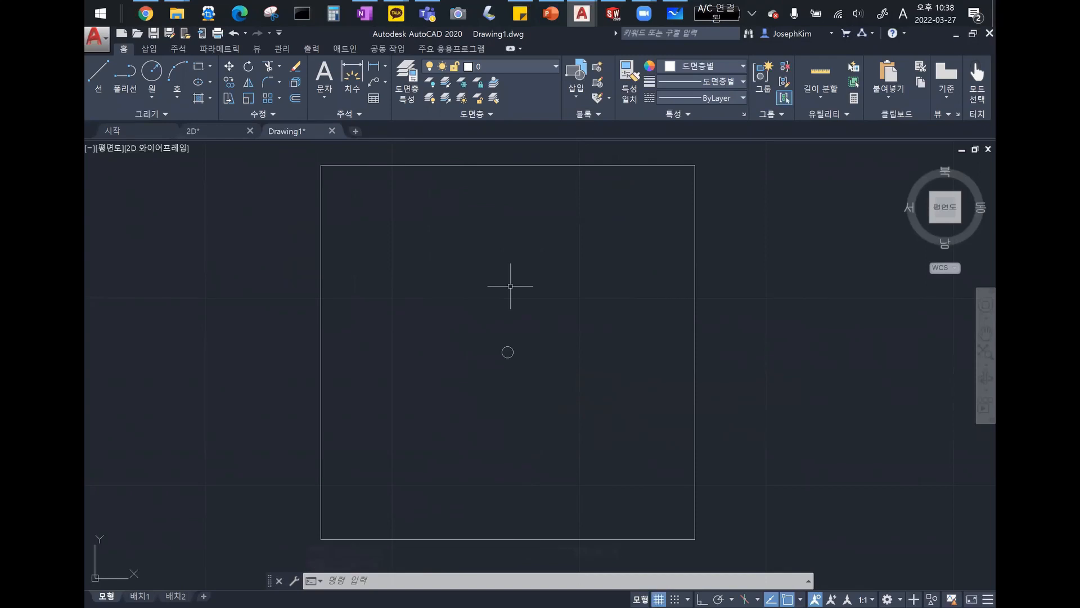
Step: Look over the laser-cut part layout in the 2D drawing and return to Drawing1
{"action": "key", "text": "ctrl+Tab"}
{"action": "scroll", "coordinate": [455, 360], "scroll_direction": "down", "scroll_amount": 2}
{"action": "scroll", "coordinate": [463, 399], "scroll_direction": "down", "scroll_amount": 3}
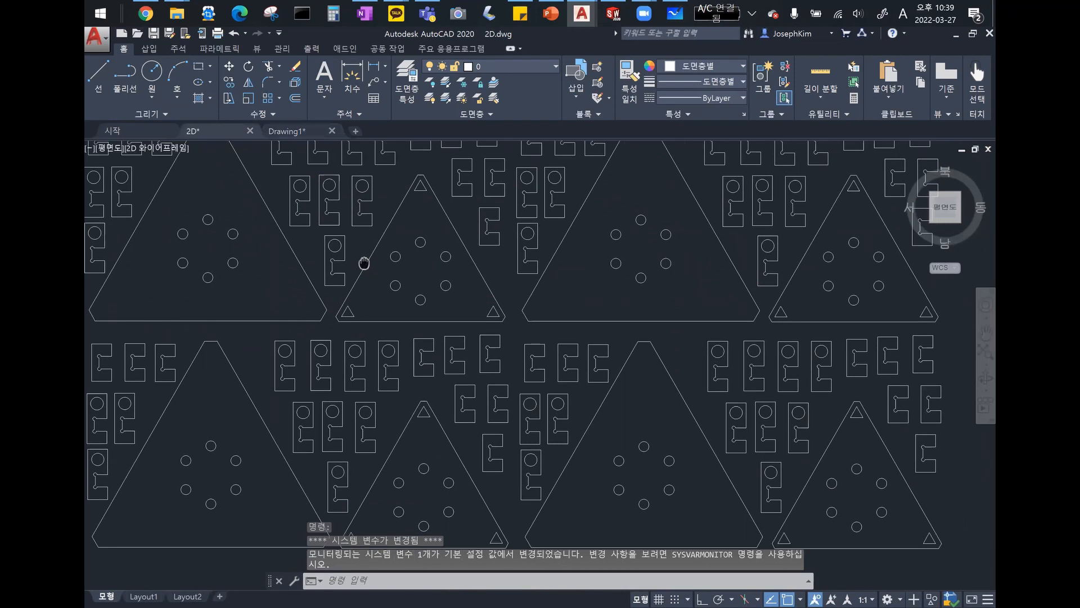
{"action": "left_click", "coordinate": [304, 131]}
Step: Try to fillet the square's upper-left corner without first setting a fillet radius
{"action": "middle_click_drag", "start_coordinate": [273, 150], "coordinate": [319, 226]}
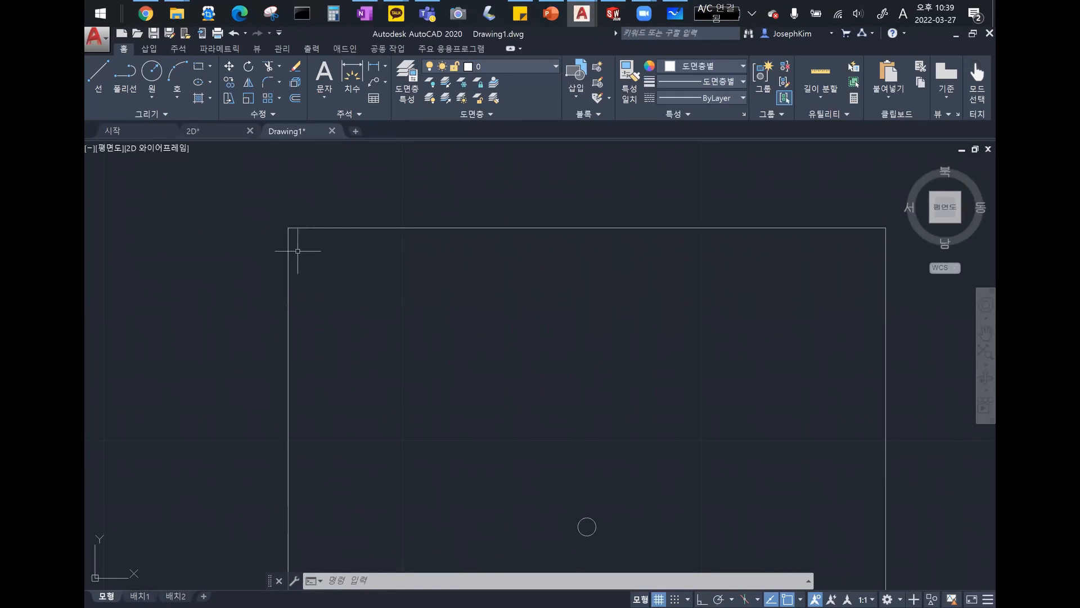
{"action": "left_click", "coordinate": [268, 82]}
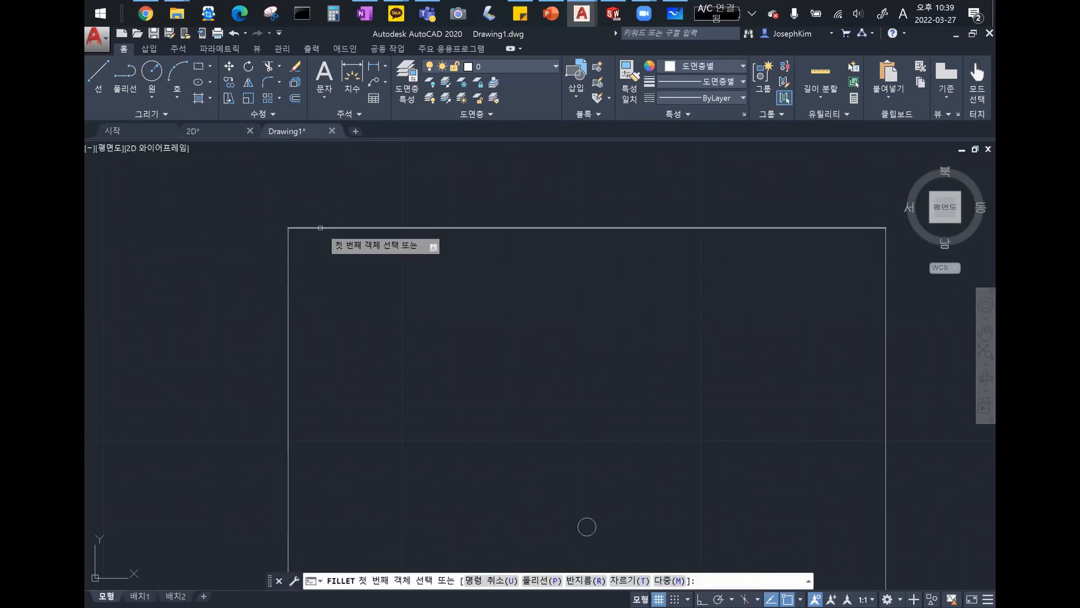
{"action": "left_click", "coordinate": [319, 227]}
{"action": "left_click", "coordinate": [289, 248]}
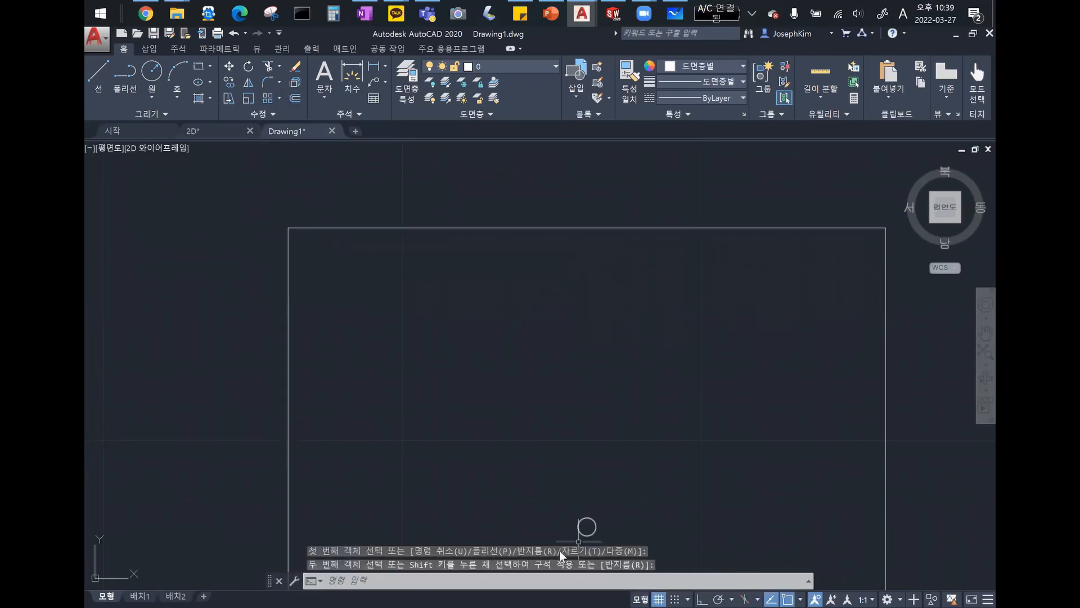
{"action": "type", "text": "5"}
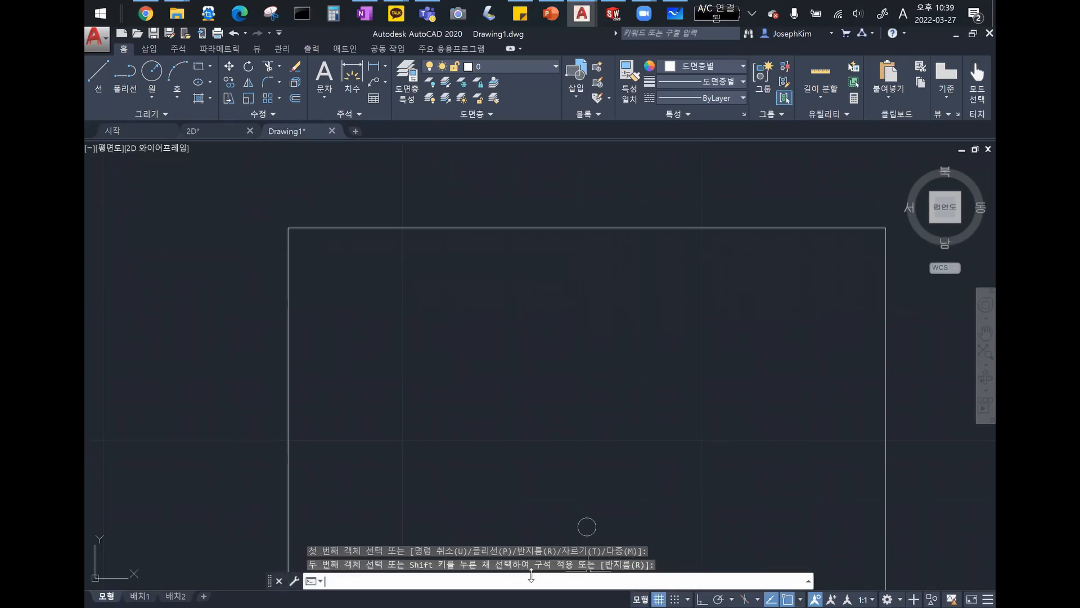
{"action": "key", "text": "Return"}
{"action": "right_click", "coordinate": [374, 301]}
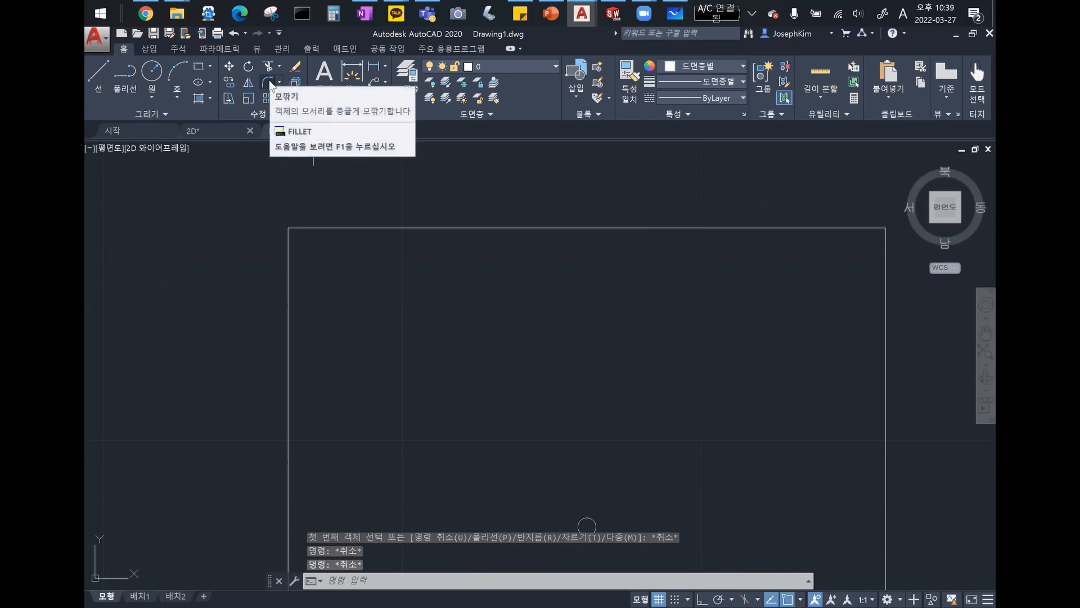
Step: Fillet the square's upper-left corner with a radius of 5
{"action": "left_click", "coordinate": [269, 82]}
{"action": "type", "text": "r"}
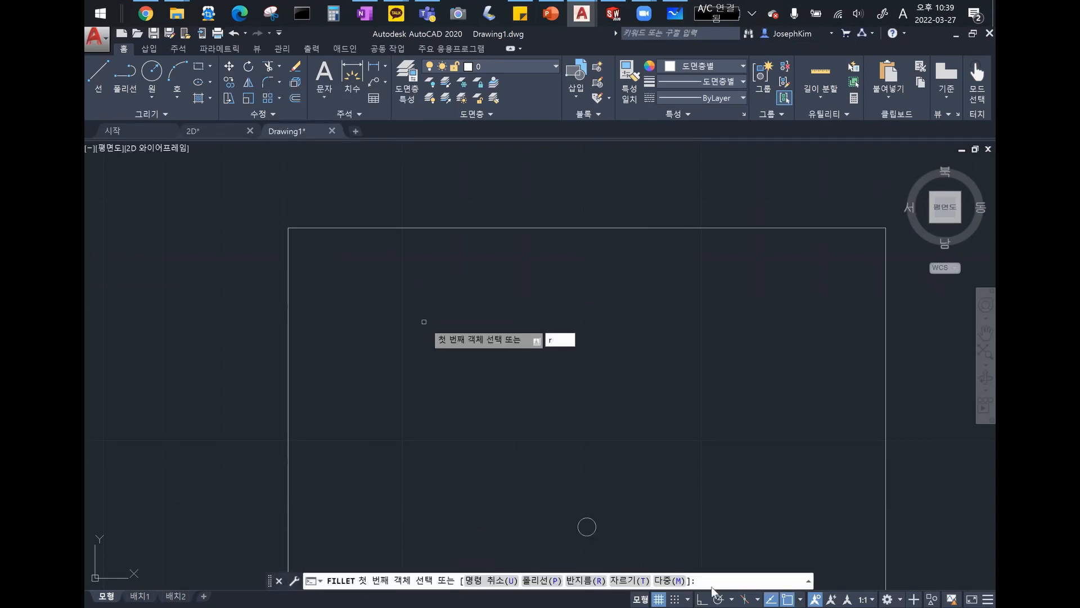
{"action": "key", "text": "Return"}
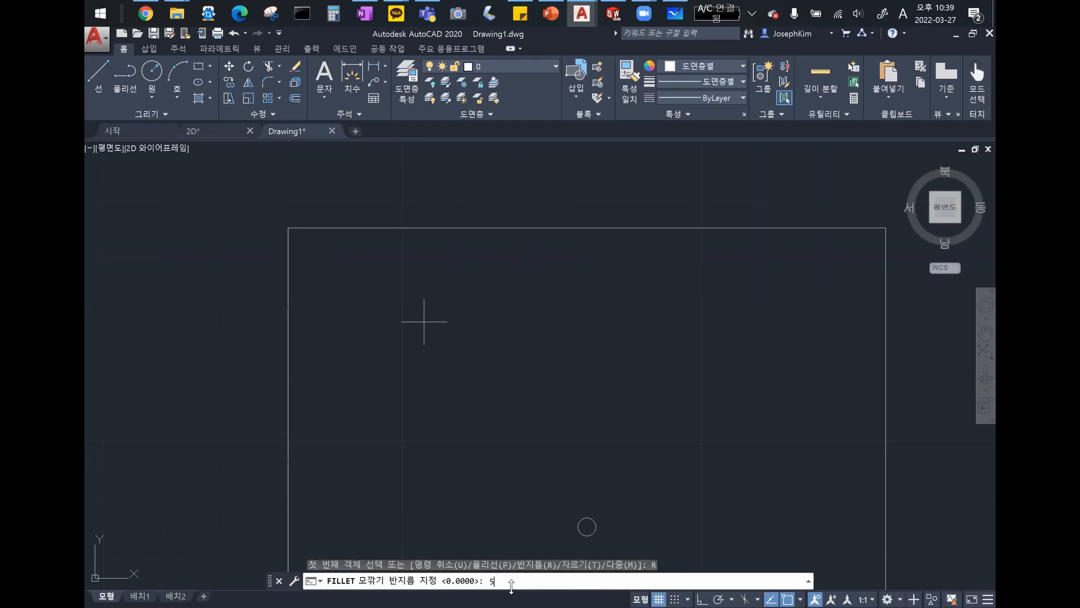
{"action": "type", "text": "5"}
{"action": "key", "text": "Return"}
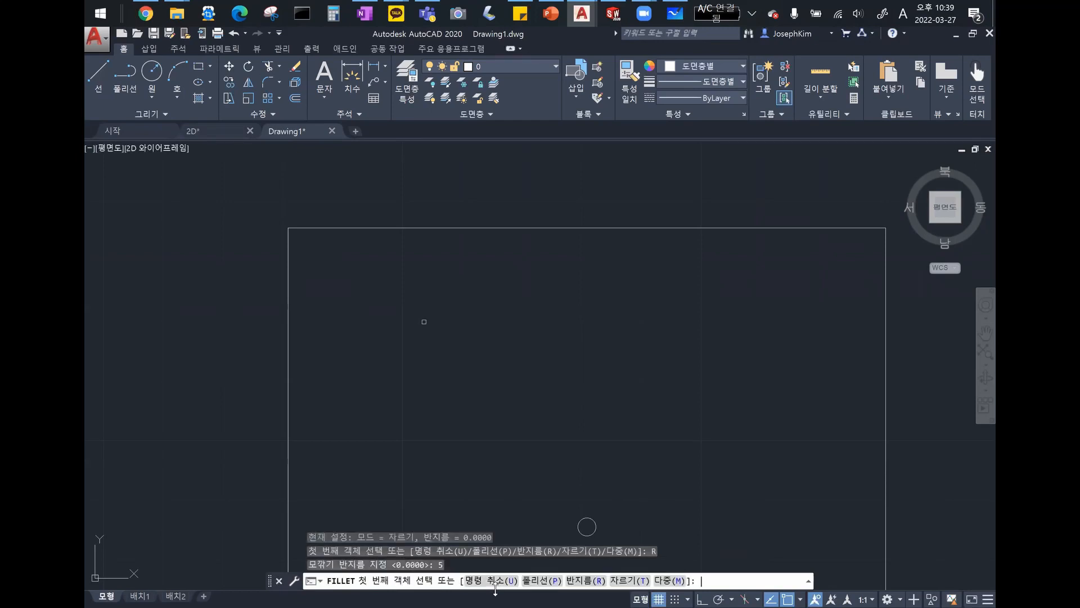
{"action": "left_click", "coordinate": [335, 229]}
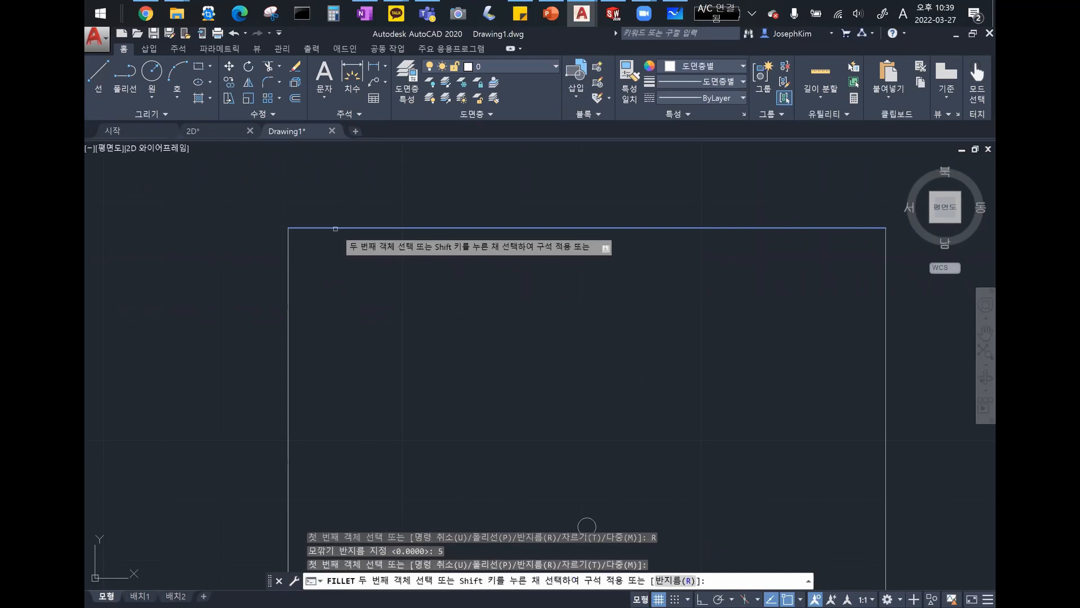
{"action": "left_click", "coordinate": [289, 251]}
Step: Draw a tangent-tangent-radius circle of radius 5 touching the square's upper and right edges at the upper-right corner
{"action": "middle_click_drag", "start_coordinate": [328, 240], "coordinate": [231, 256]}
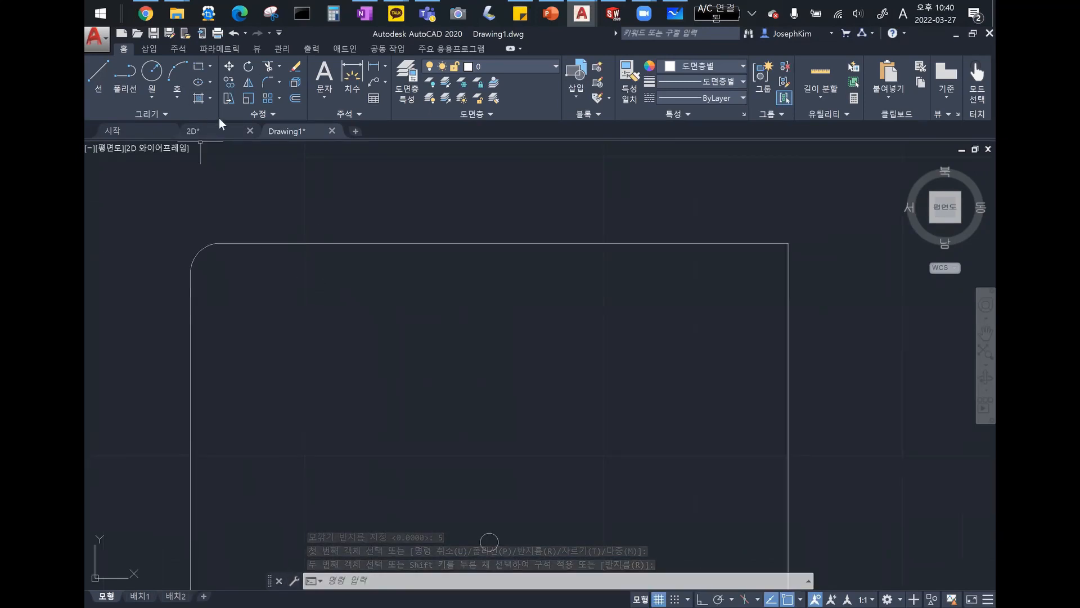
{"action": "left_click", "coordinate": [157, 96]}
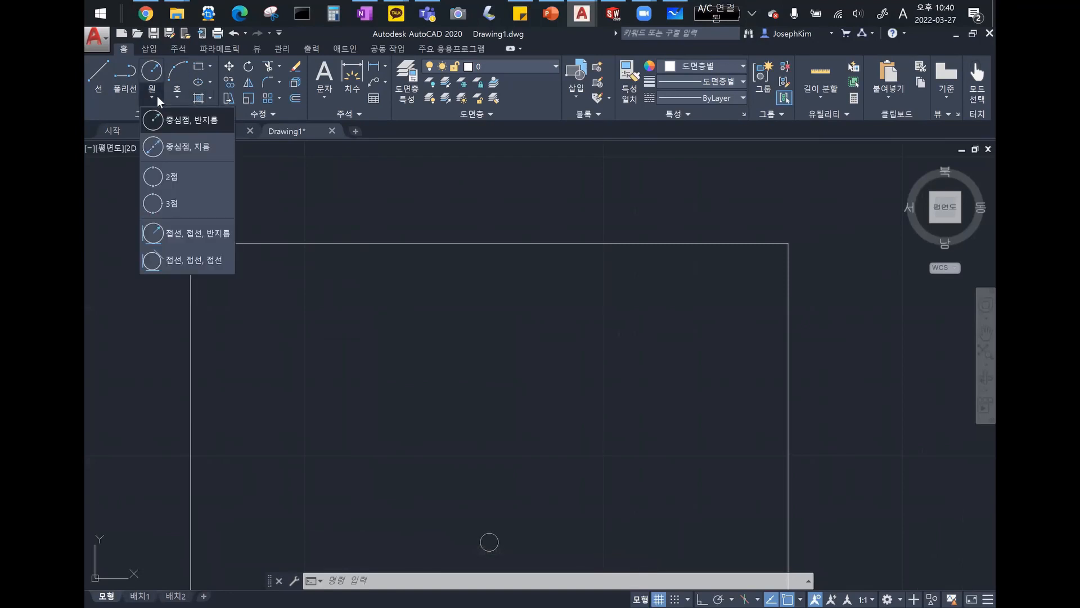
{"action": "left_click", "coordinate": [214, 240]}
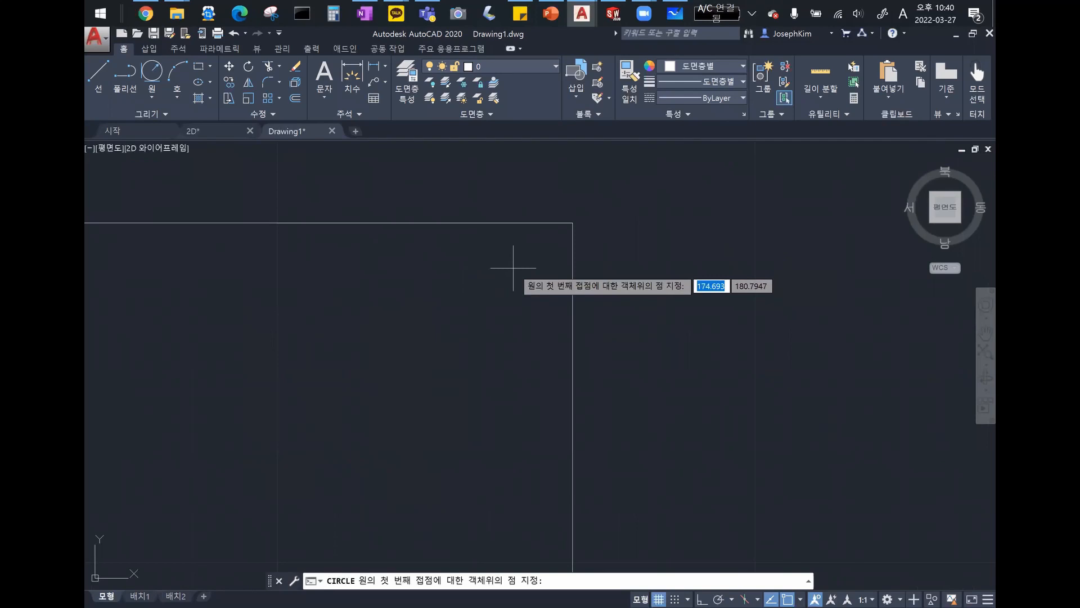
{"action": "left_click", "coordinate": [526, 220]}
{"action": "left_click", "coordinate": [600, 308]}
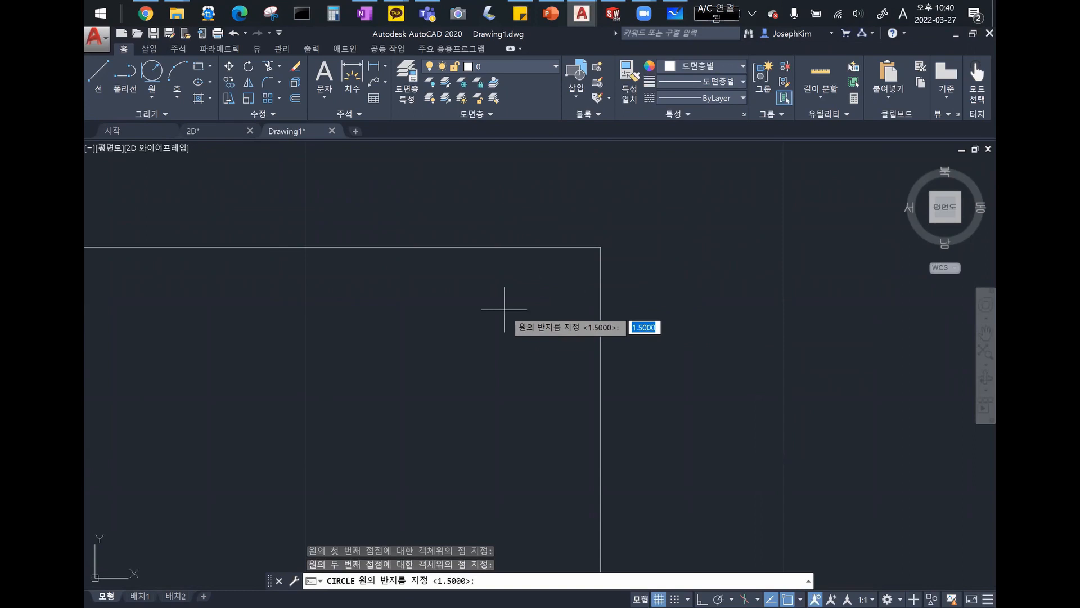
{"action": "type", "text": "5"}
{"action": "key", "text": "Return"}
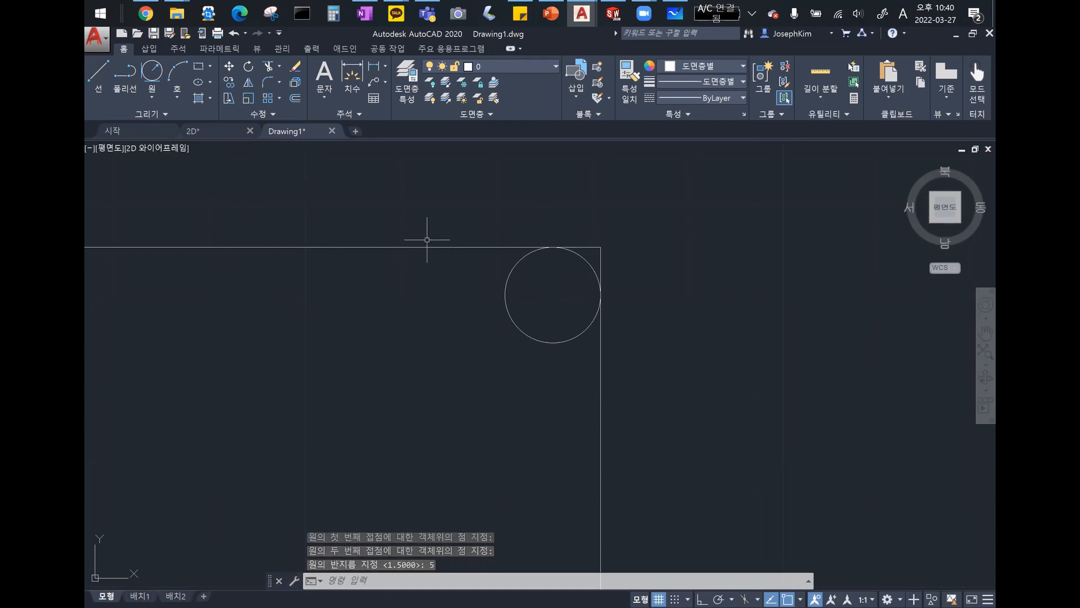
{"action": "left_click", "coordinate": [270, 68]}
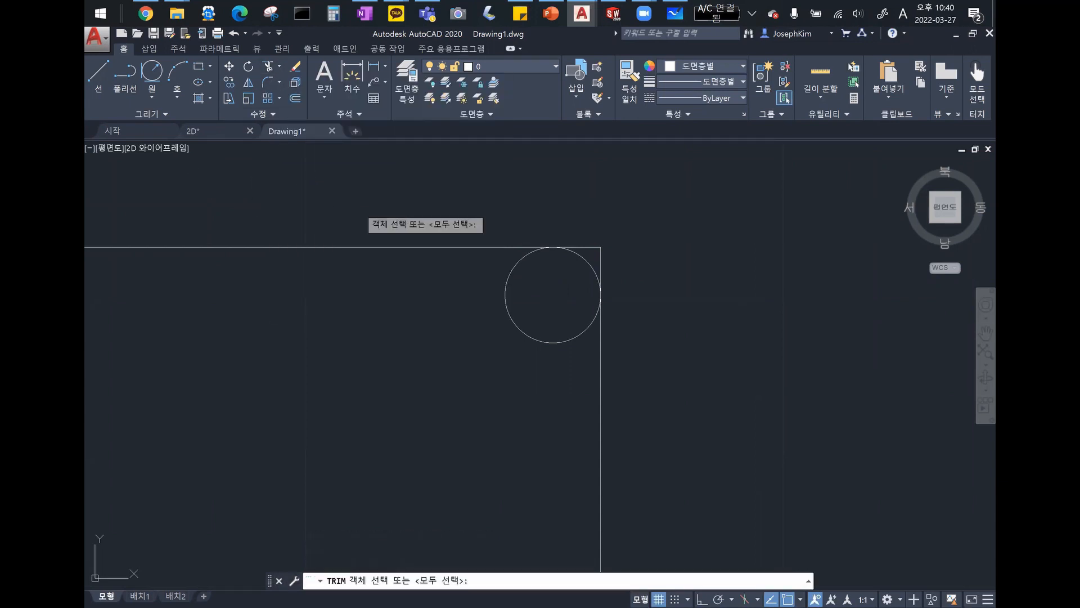
{"action": "key", "text": "Escape"}
{"action": "key", "text": "Escape"}
{"action": "type", "text": "tr"}
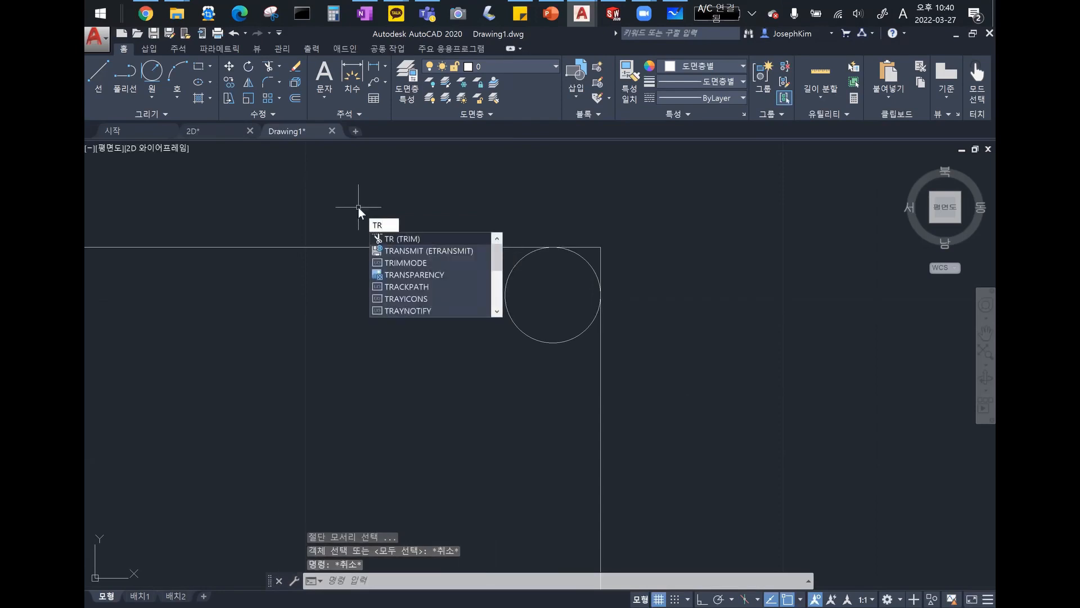
{"action": "key", "text": "Escape"}
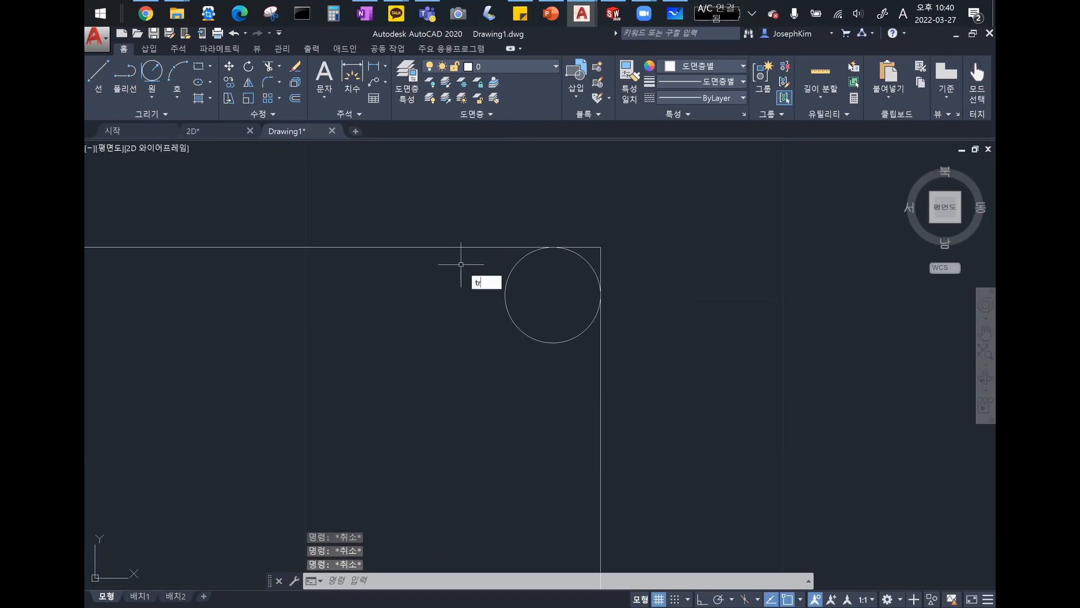
Step: Trim away the circle's inner part and the projecting corner lines to leave a rounded upper-right corner
{"action": "key", "text": "Return"}
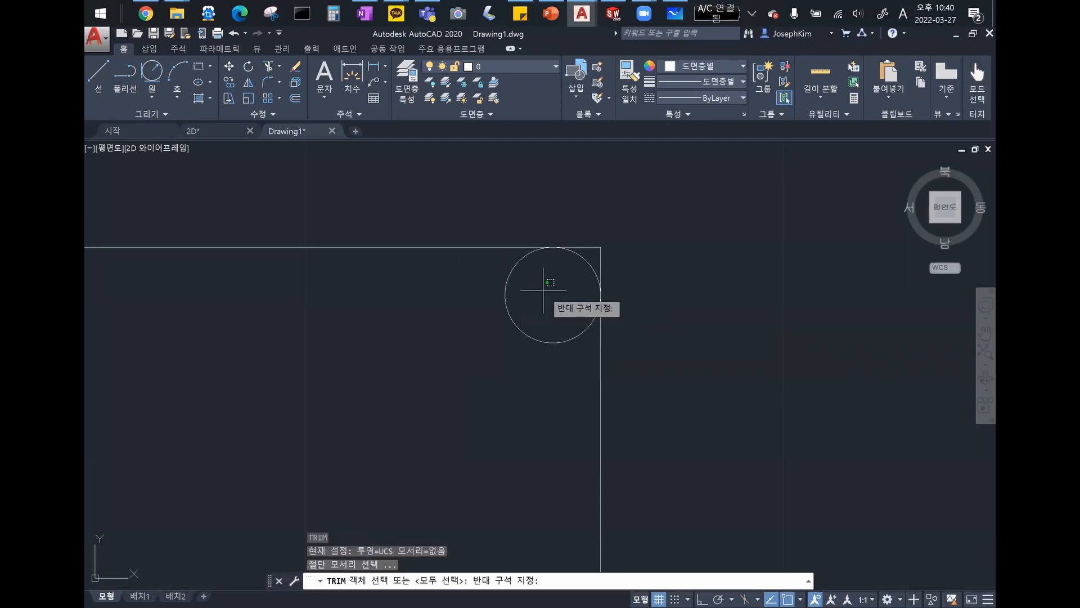
{"action": "left_click", "coordinate": [544, 290]}
{"action": "key", "text": "Return"}
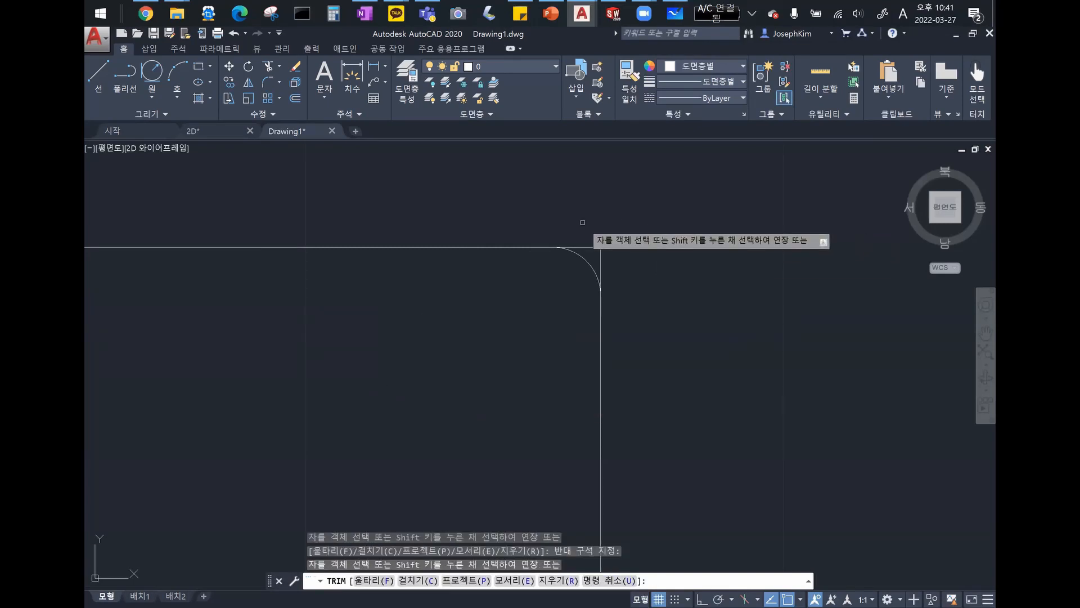
{"action": "left_click", "coordinate": [585, 238]}
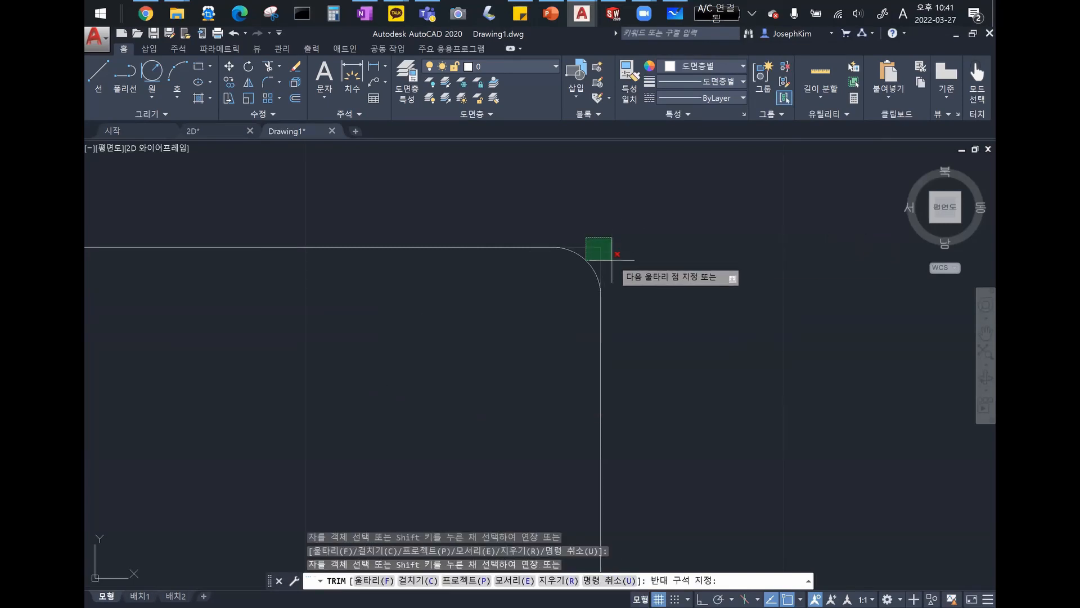
{"action": "left_click", "coordinate": [612, 260]}
{"action": "key", "text": "Escape"}
{"action": "middle_click_drag", "start_coordinate": [590, 326], "coordinate": [737, 309]}
{"action": "scroll", "coordinate": [693, 316], "scroll_direction": "down", "scroll_amount": 2}
{"action": "middle_click_drag", "start_coordinate": [528, 328], "coordinate": [567, 295]}
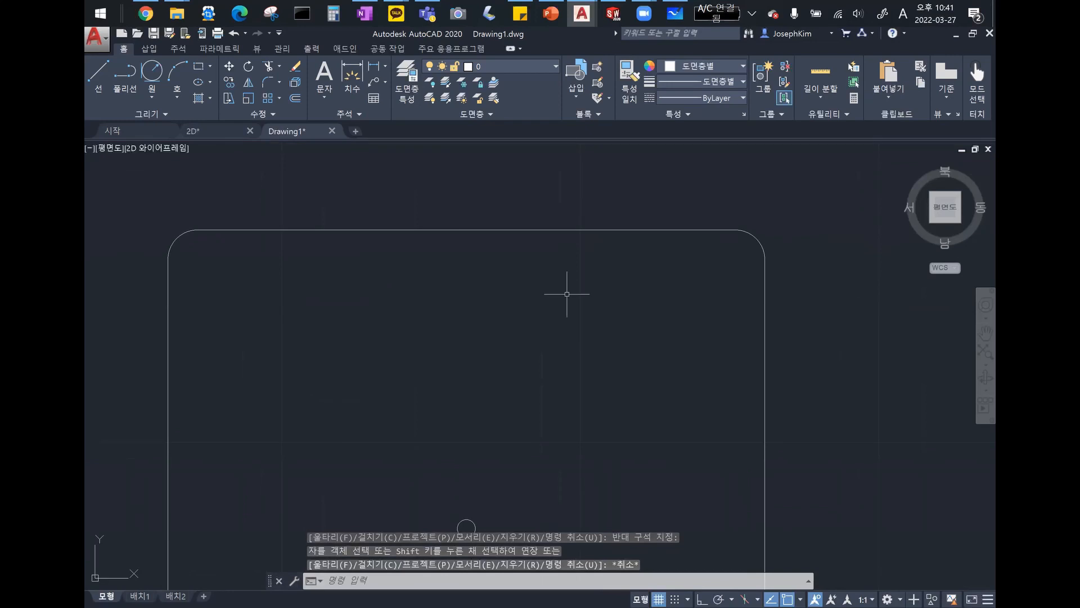
Step: Draw a practice figure of five connected lines to the right of the square, with its first and last segments crossing
{"action": "key", "text": "Escape"}
{"action": "key", "text": "Escape"}
{"action": "key", "text": "ctrl+z"}
{"action": "mouse_move", "coordinate": [434, 316]}
{"action": "middle_mouse_down"}
{"action": "mouse_move", "coordinate": [479, 380]}
{"action": "mouse_move", "coordinate": [111, 448]}
{"action": "middle_mouse_up"}
{"action": "left_click", "coordinate": [99, 73]}
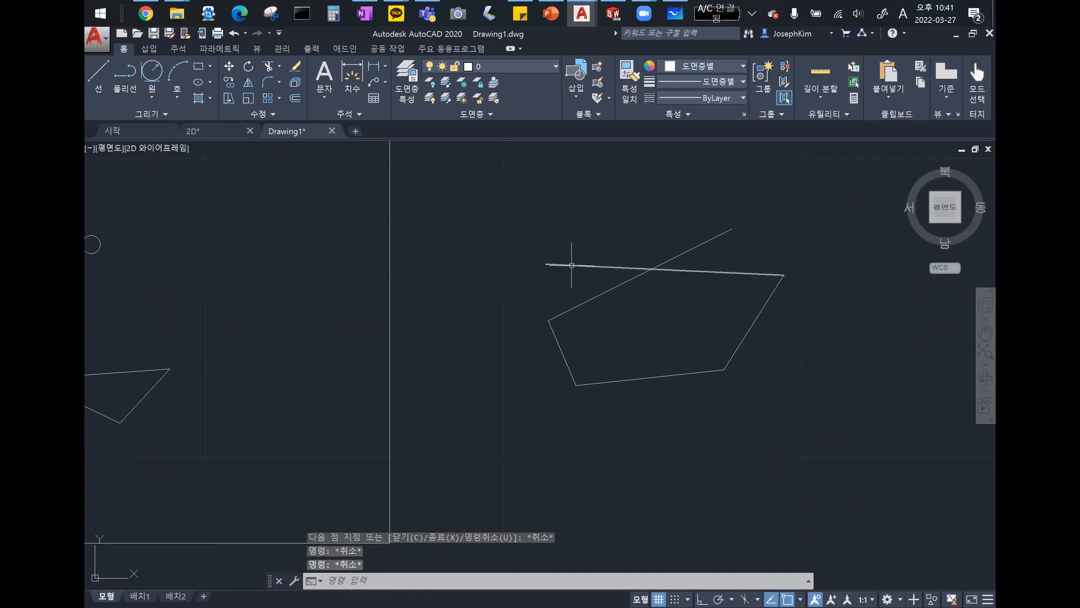
Step: Trim the two line ends projecting past the crossing point of the practice figure
{"action": "type", "text": "TR"}
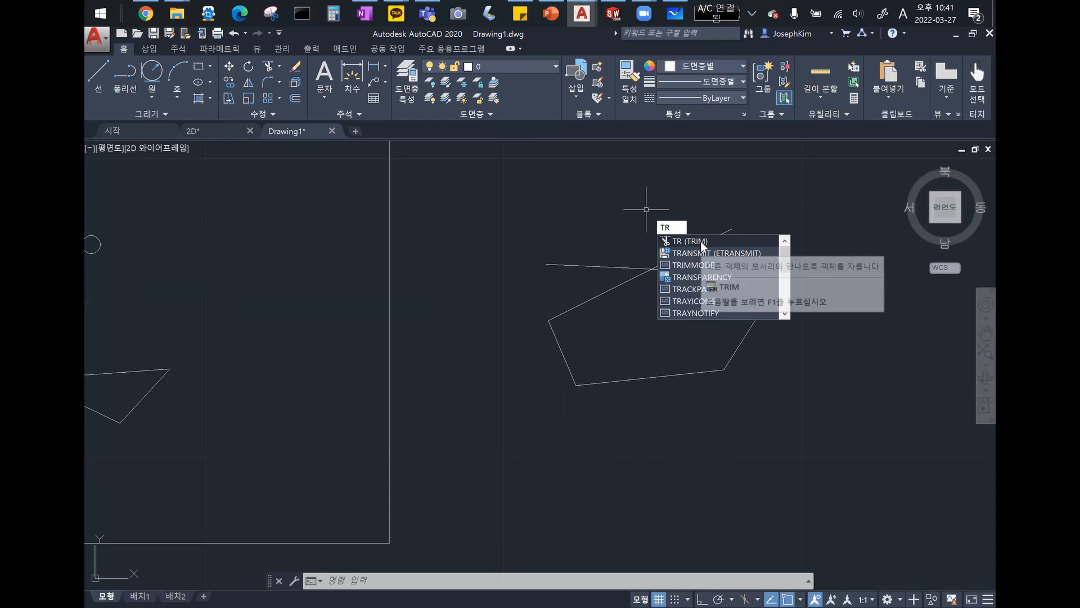
{"action": "left_click", "coordinate": [702, 242]}
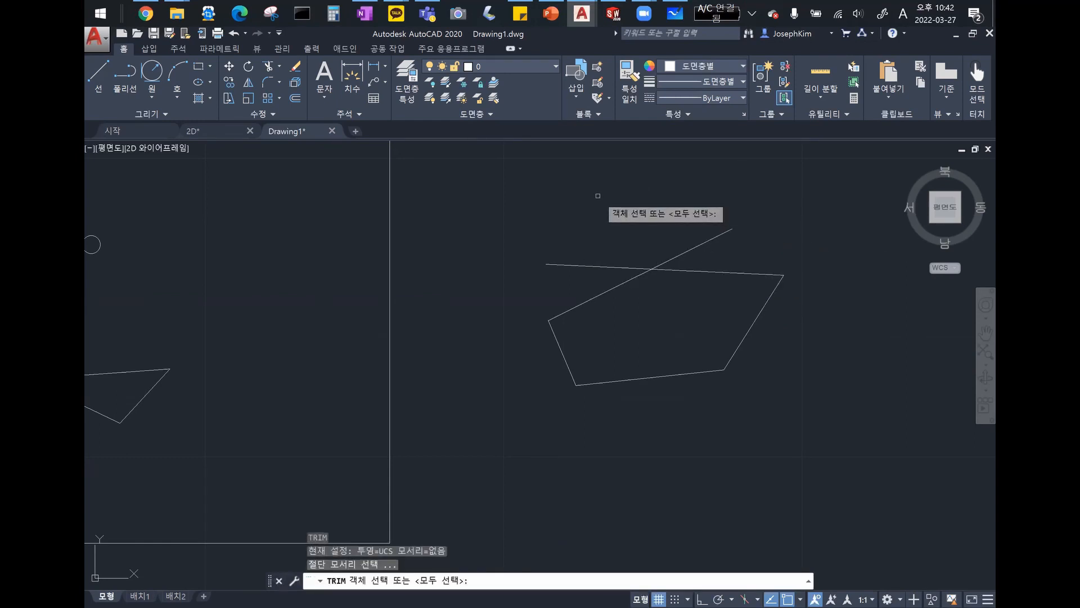
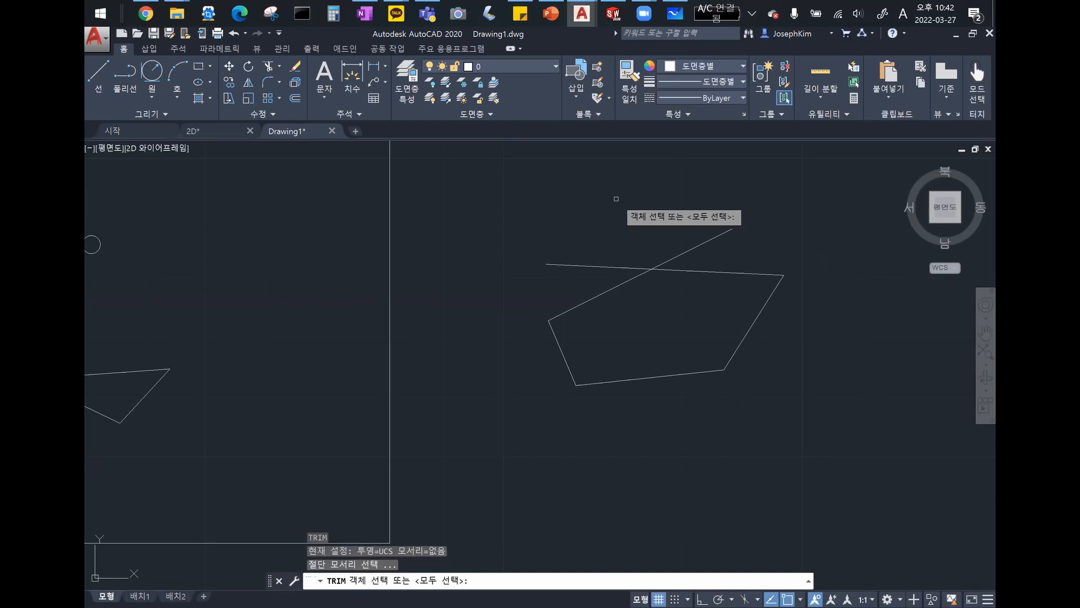
{"action": "key", "text": "Return"}
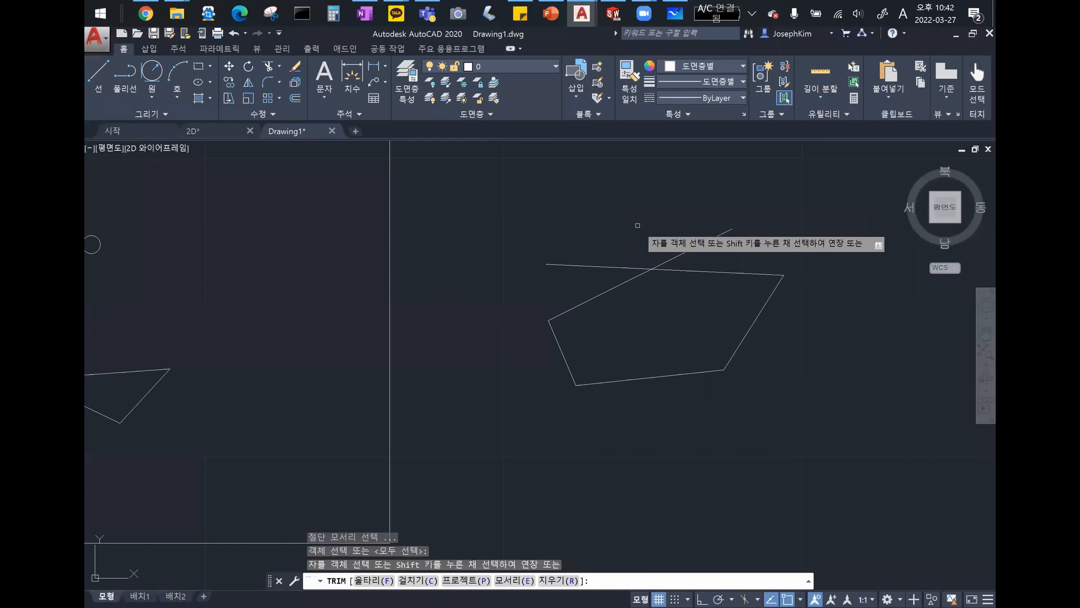
{"action": "left_click", "coordinate": [760, 238]}
{"action": "left_click", "coordinate": [590, 250]}
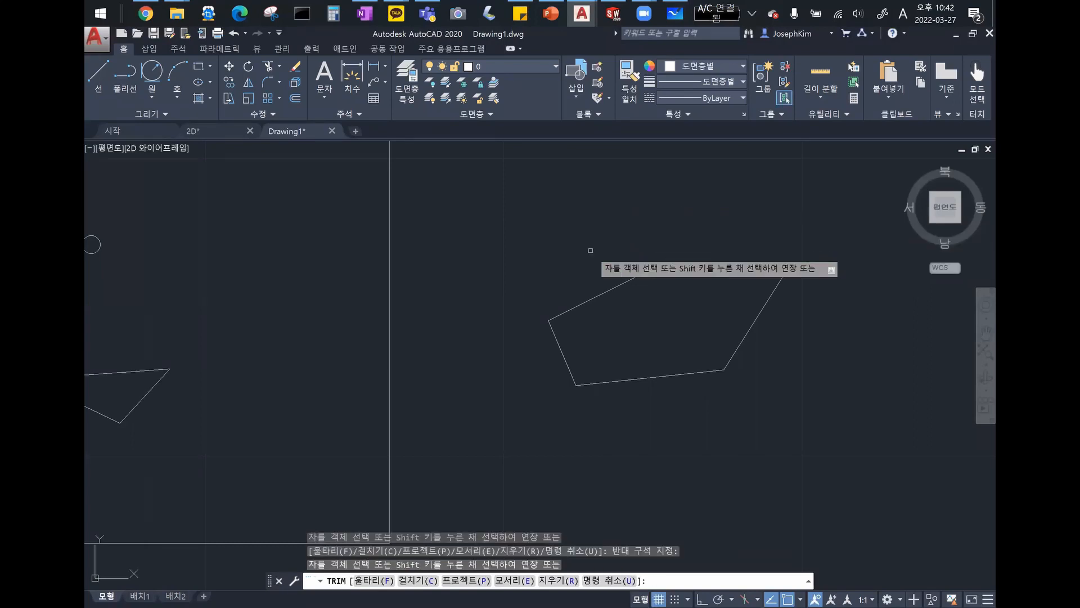
{"action": "key", "text": "Escape"}
Step: Erase the practice line figures and zoom to the drawing's extents to show the whole square
{"action": "scroll", "coordinate": [568, 231], "scroll_direction": "down", "scroll_amount": 5}
{"action": "middle_click", "coordinate": [572, 246]}
{"action": "left_click", "coordinate": [260, 209]}
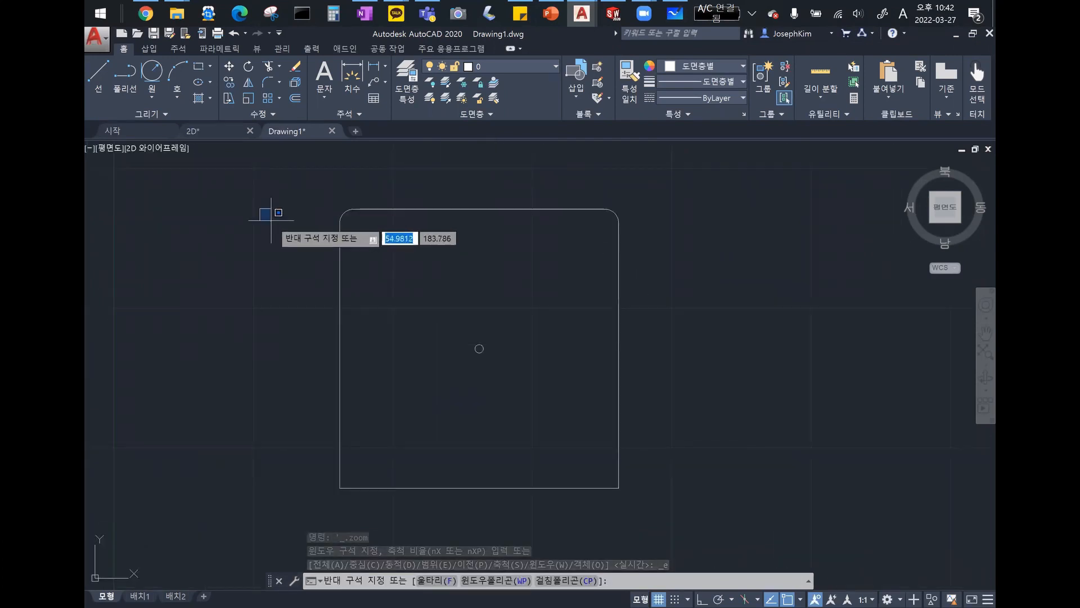
{"action": "left_click", "coordinate": [272, 217]}
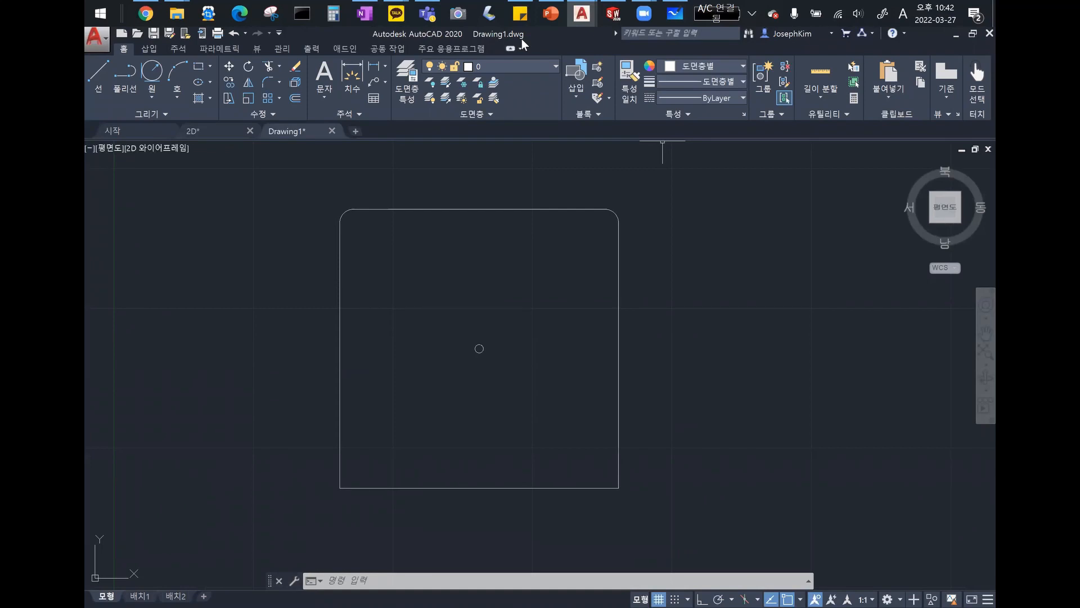
Step: Save a copy of the rounded square drawing as Drawing1 in AutoCAD 2007/LT2007 DXF format in the Downloads folder
{"action": "left_click", "coordinate": [169, 34]}
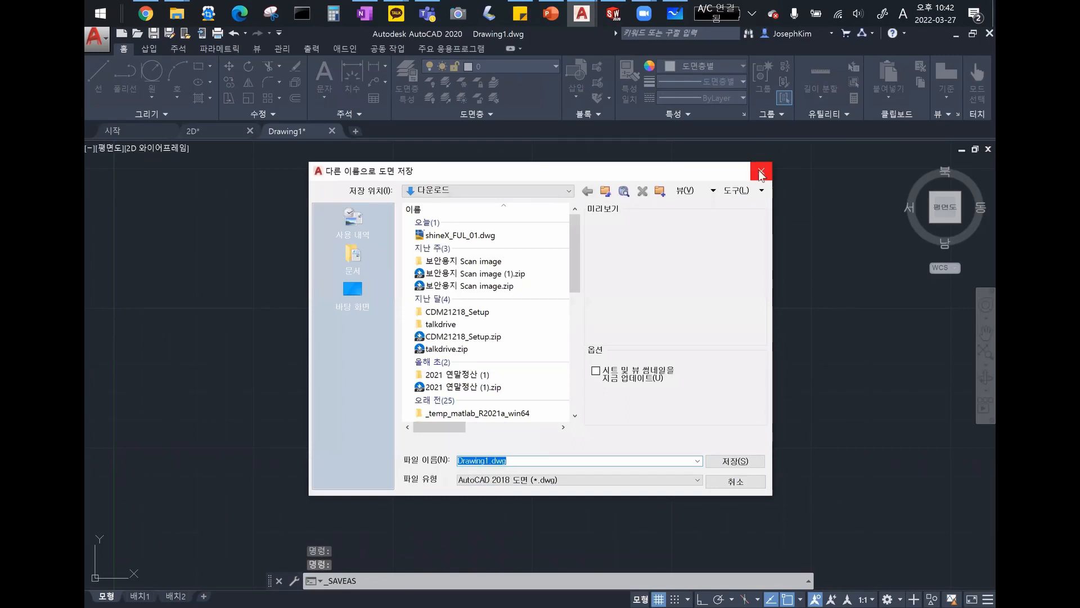
{"action": "left_click", "coordinate": [761, 172]}
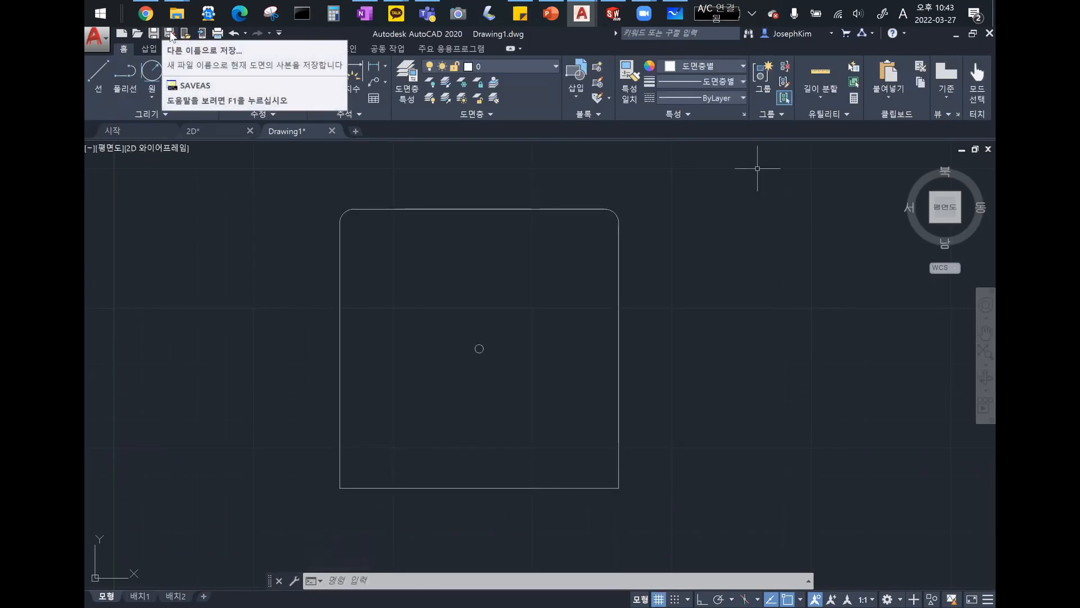
{"action": "left_click", "coordinate": [169, 34]}
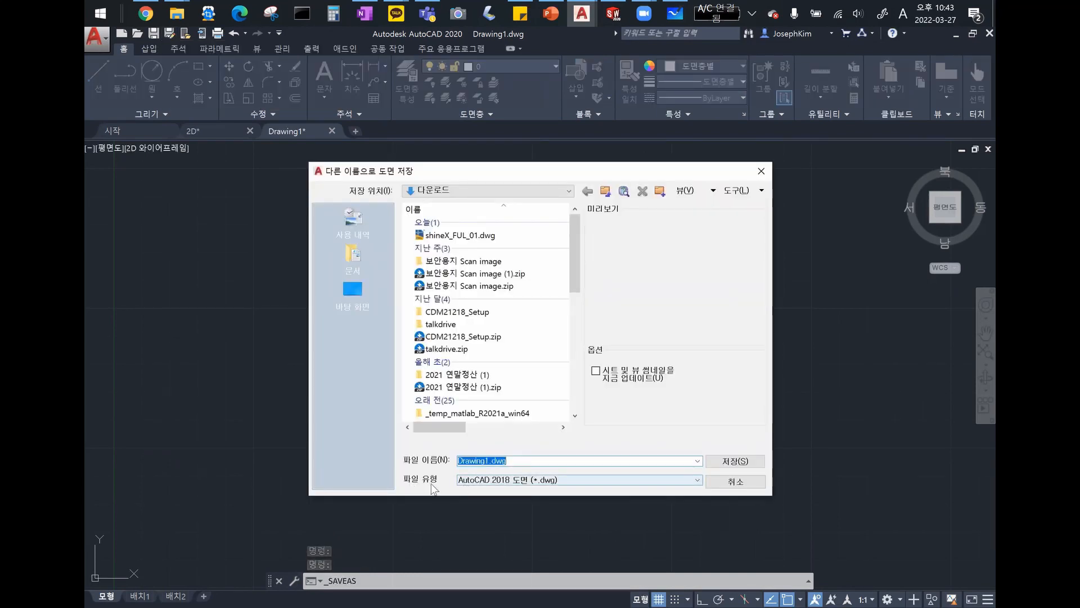
{"action": "left_click", "coordinate": [466, 480]}
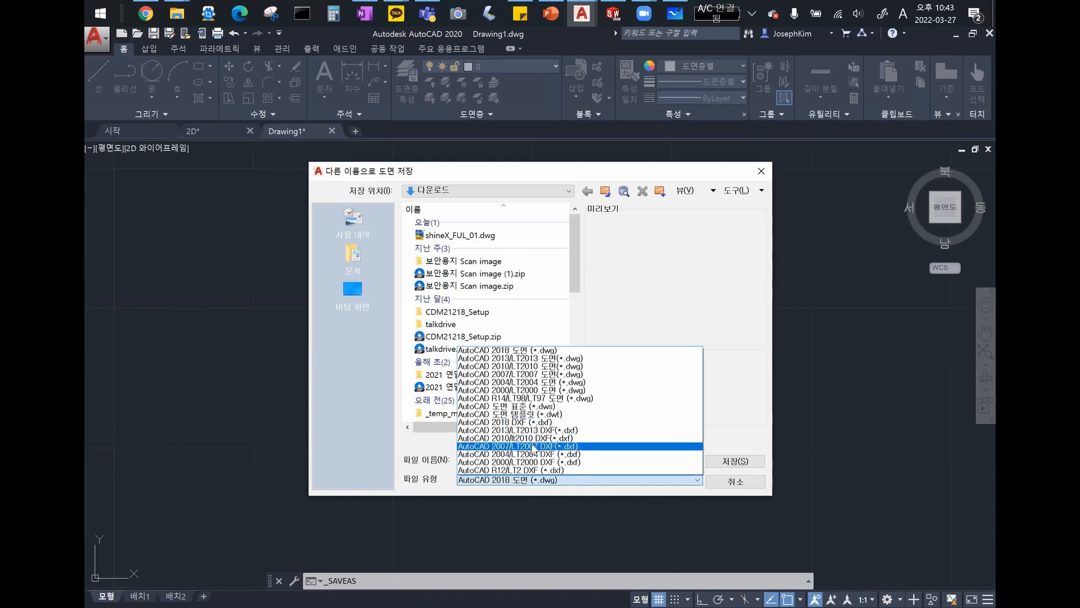
{"action": "left_click", "coordinate": [533, 446]}
{"action": "left_click", "coordinate": [758, 462]}
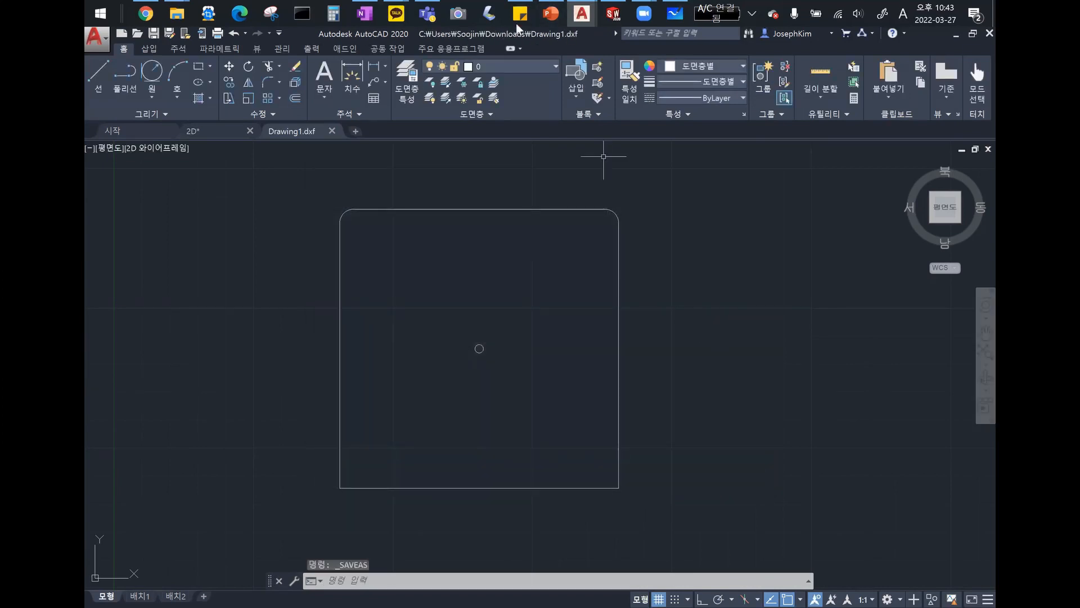
Step: Close the drawing and reopen Drawing1.dxf from the Downloads folder
{"action": "left_click", "coordinate": [177, 13]}
{"action": "left_click", "coordinate": [132, 81]}
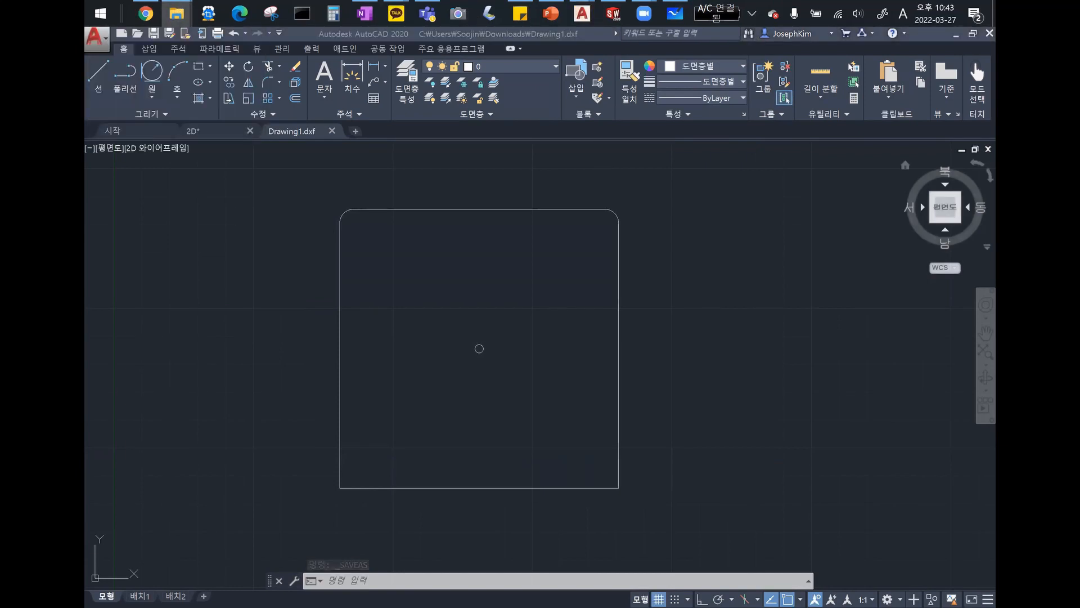
{"action": "key", "text": "alt+Tab"}
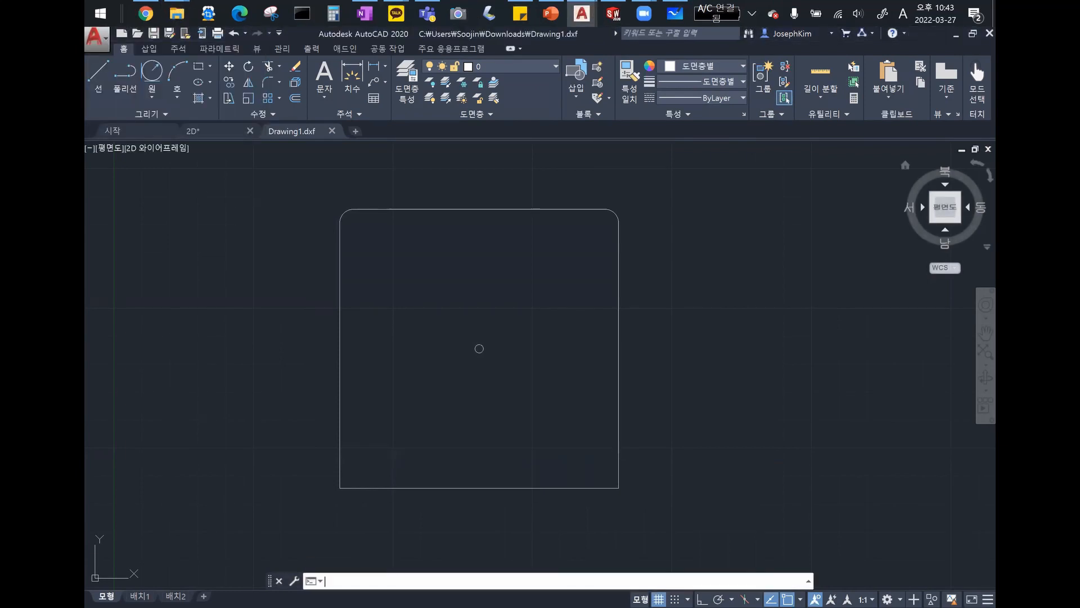
{"action": "left_click", "coordinate": [332, 131]}
{"action": "left_click", "coordinate": [555, 356]}
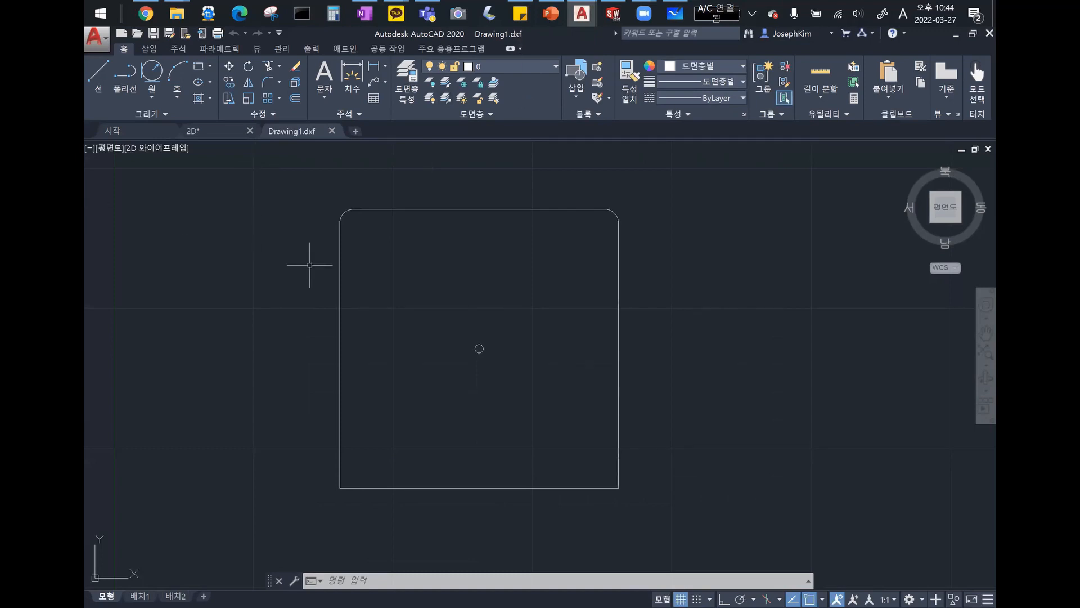
Step: Window-select all geometry of the reopened DXF drawing to check its objects, and clear the selection
{"action": "left_click", "coordinate": [306, 189]}
{"action": "left_click", "coordinate": [695, 532]}
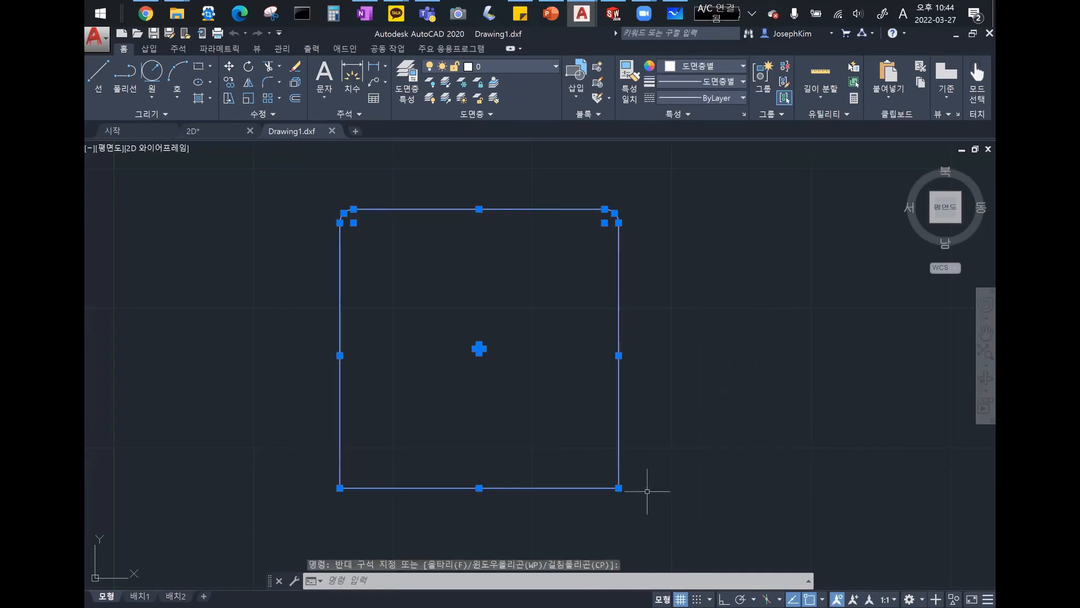
{"action": "key", "text": "Escape"}
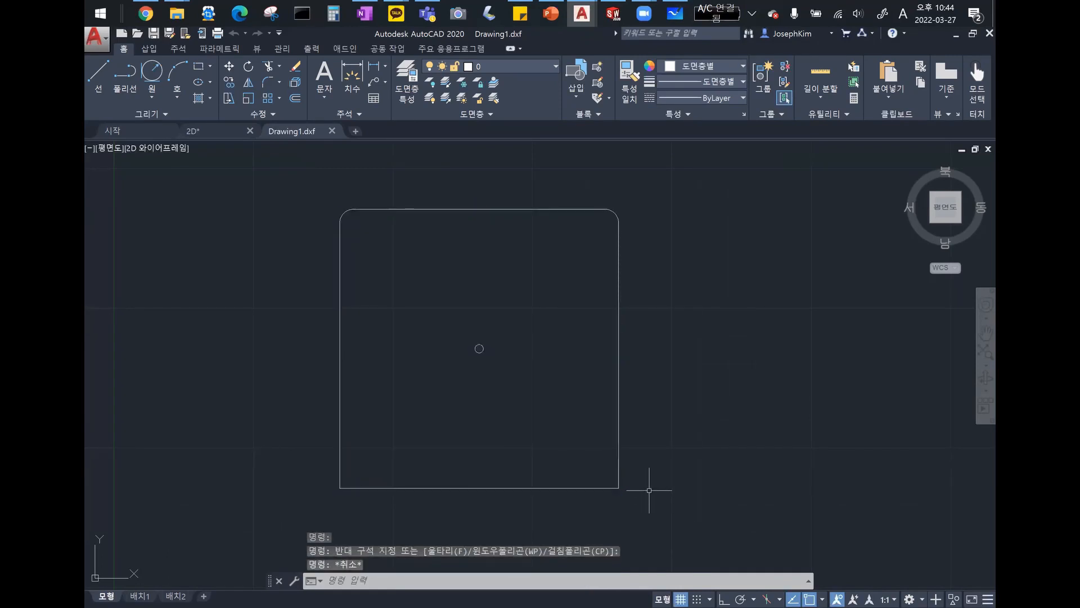
{"action": "left_click", "coordinate": [169, 33]}
{"action": "left_click", "coordinate": [489, 480]}
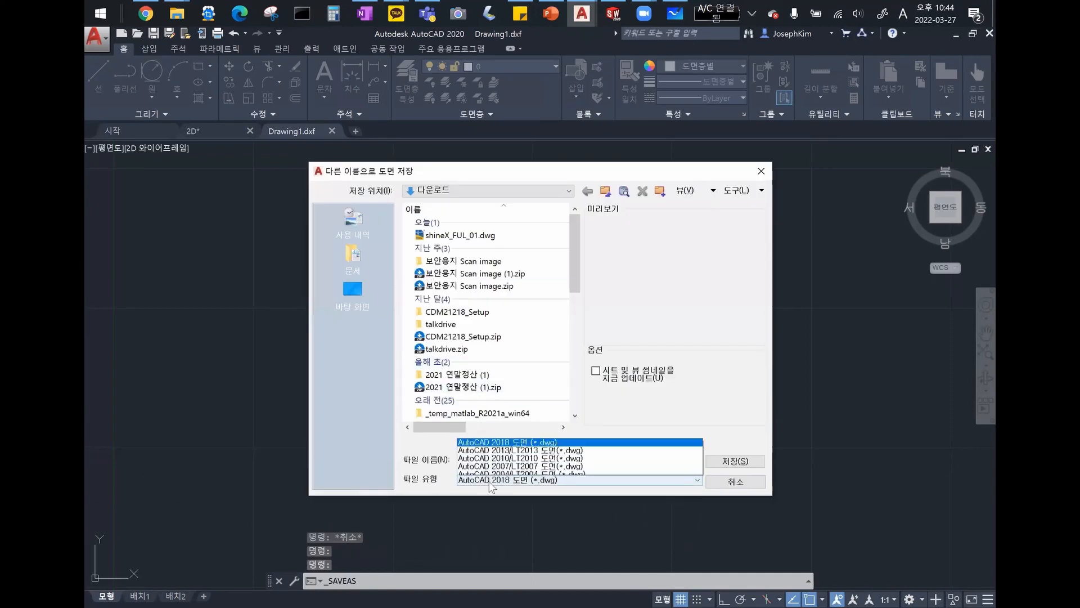
{"action": "left_click", "coordinate": [520, 442]}
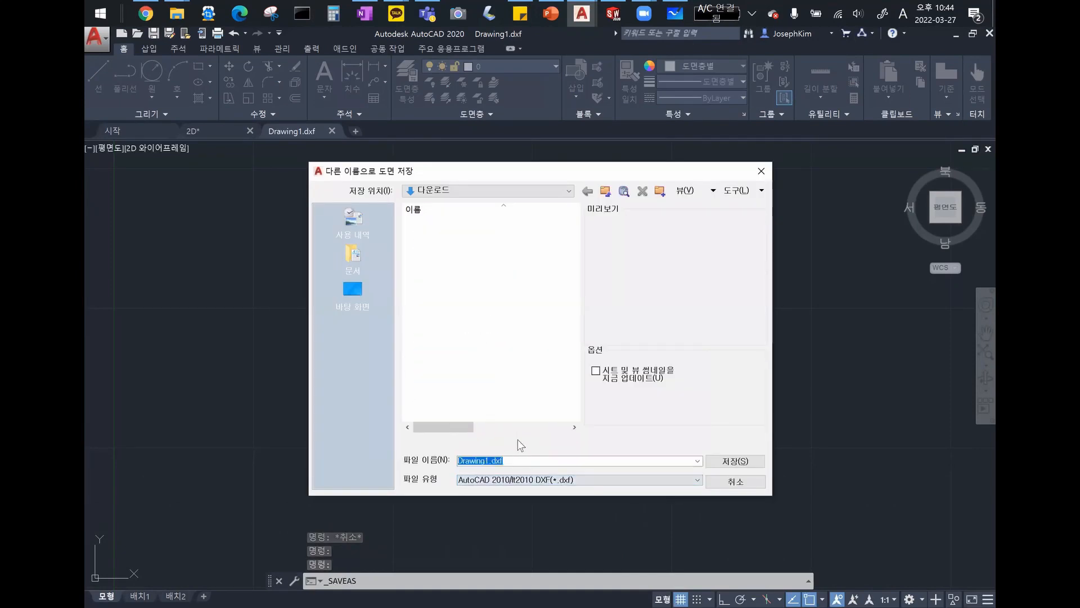
{"action": "left_click", "coordinate": [732, 482]}
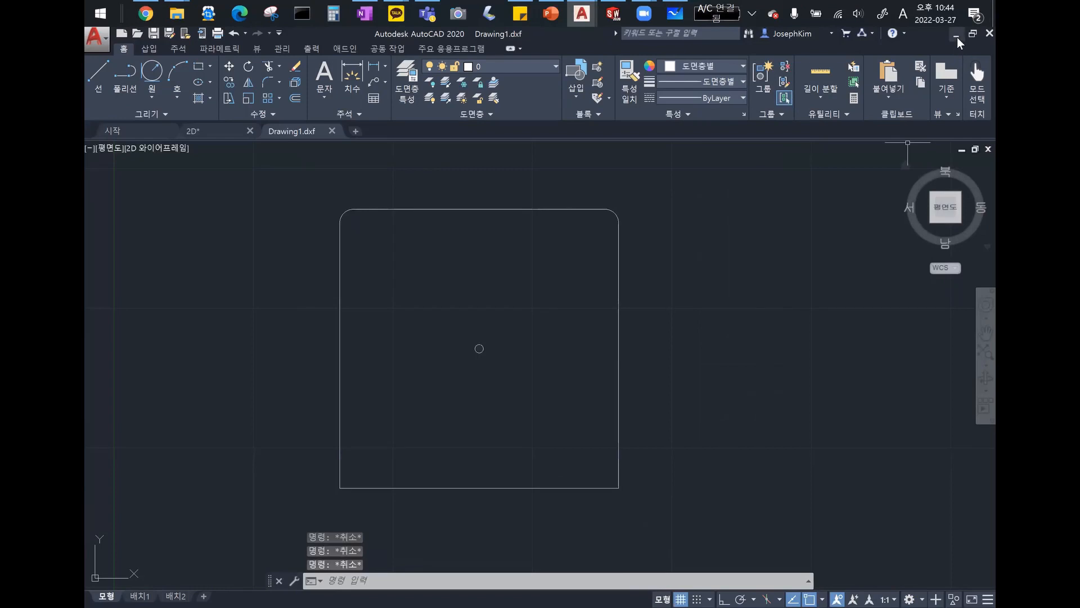
Step: Close AutoCAD without saving and switch to SOLIDWORKS to examine the triangular plate assembly 1set from several angles
{"action": "left_click", "coordinate": [989, 33]}
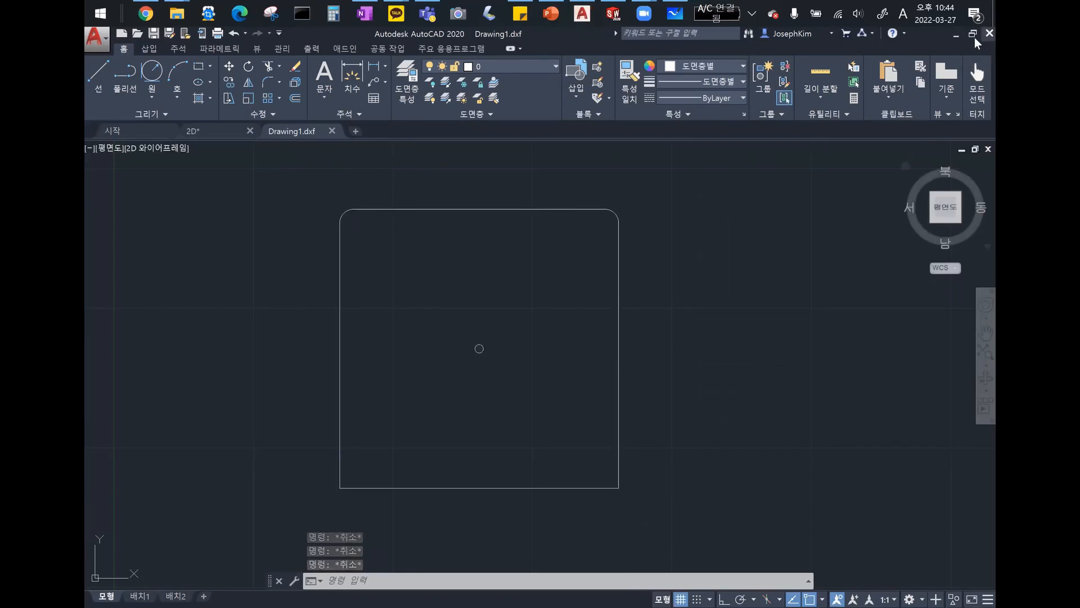
{"action": "left_click", "coordinate": [586, 358]}
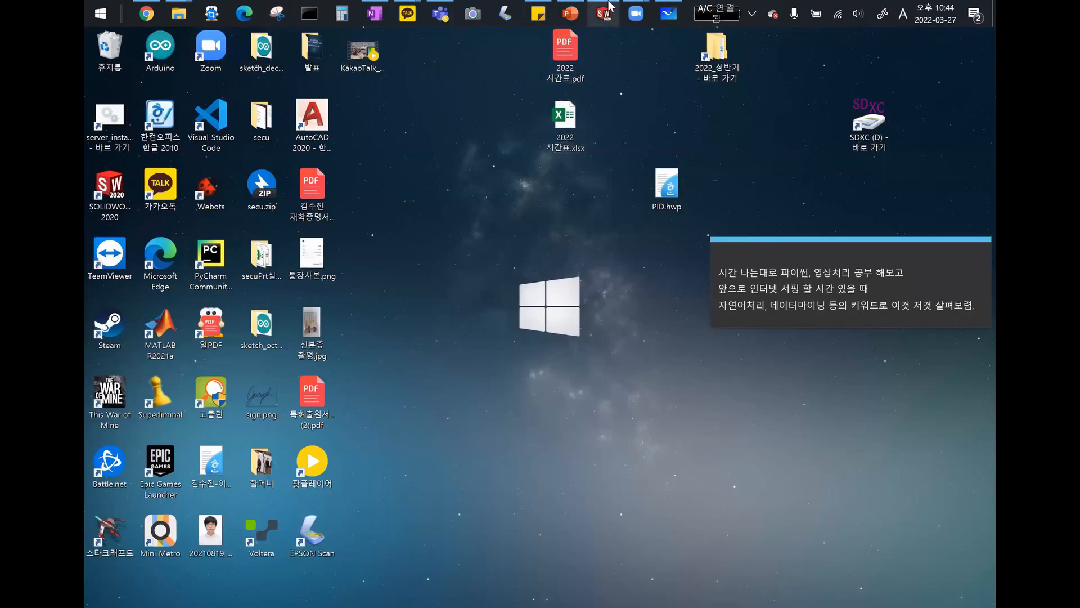
{"action": "left_click", "coordinate": [609, 7]}
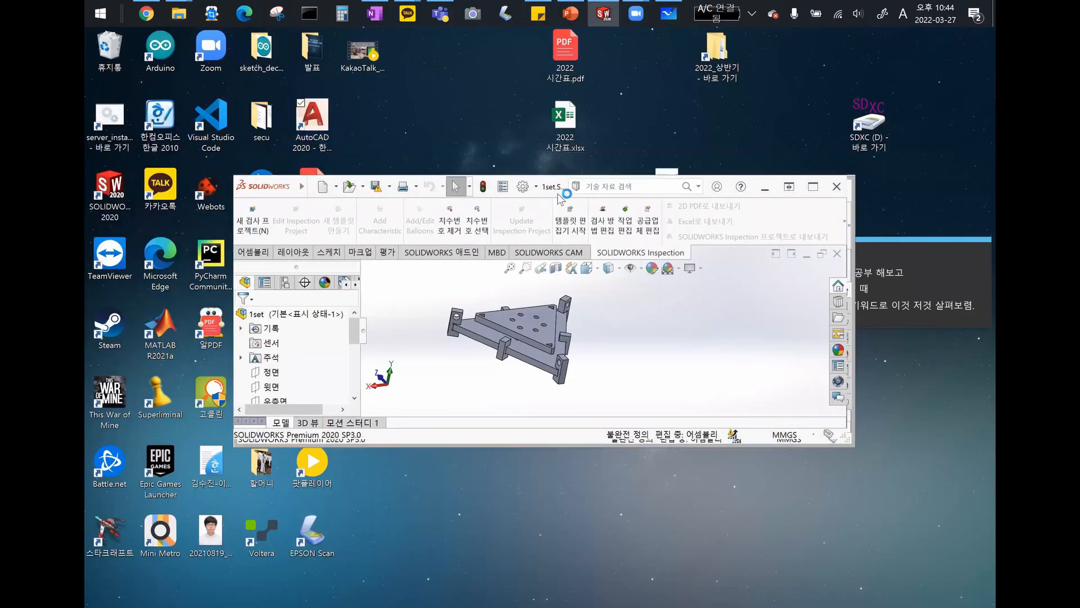
{"action": "key", "text": "super+Up"}
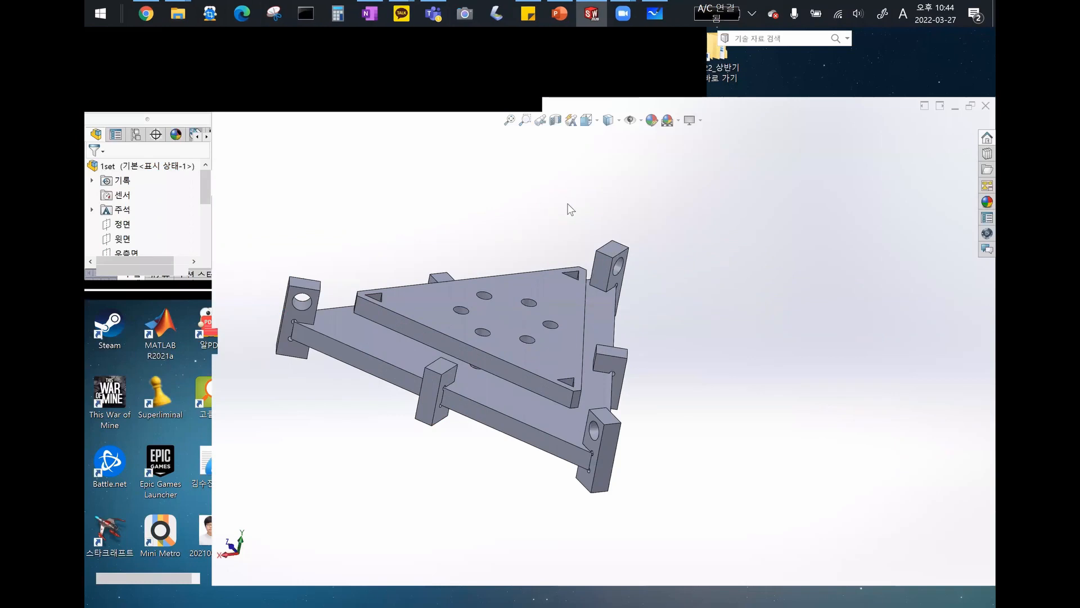
{"action": "middle_click_drag", "start_coordinate": [637, 379], "coordinate": [644, 495]}
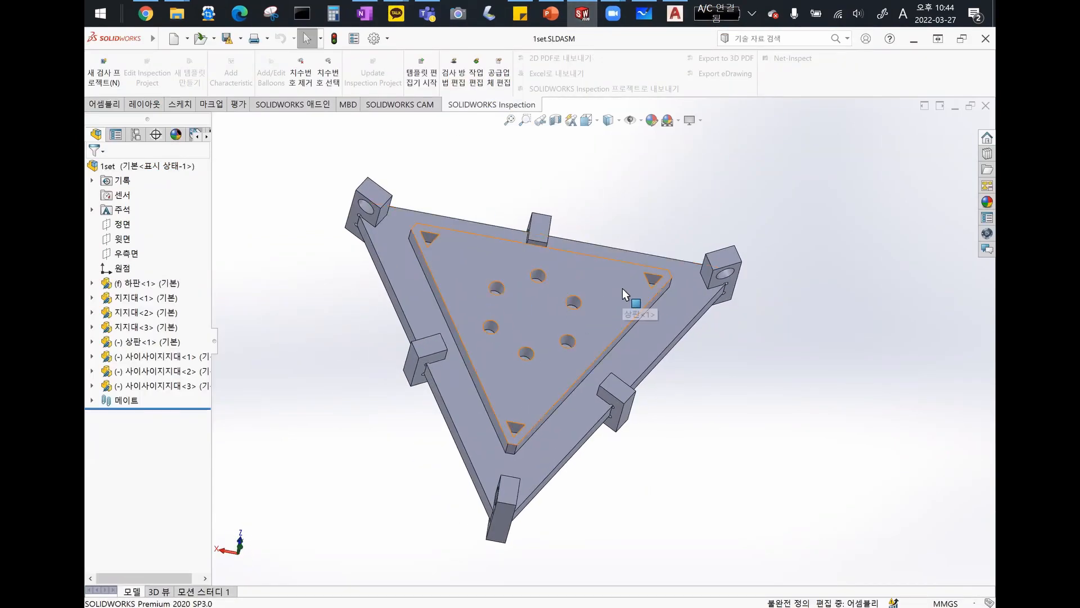
{"action": "mouse_move", "coordinate": [612, 470]}
{"action": "middle_mouse_down"}
{"action": "mouse_move", "coordinate": [550, 384]}
{"action": "mouse_move", "coordinate": [551, 444]}
{"action": "mouse_move", "coordinate": [604, 484]}
{"action": "middle_mouse_up"}
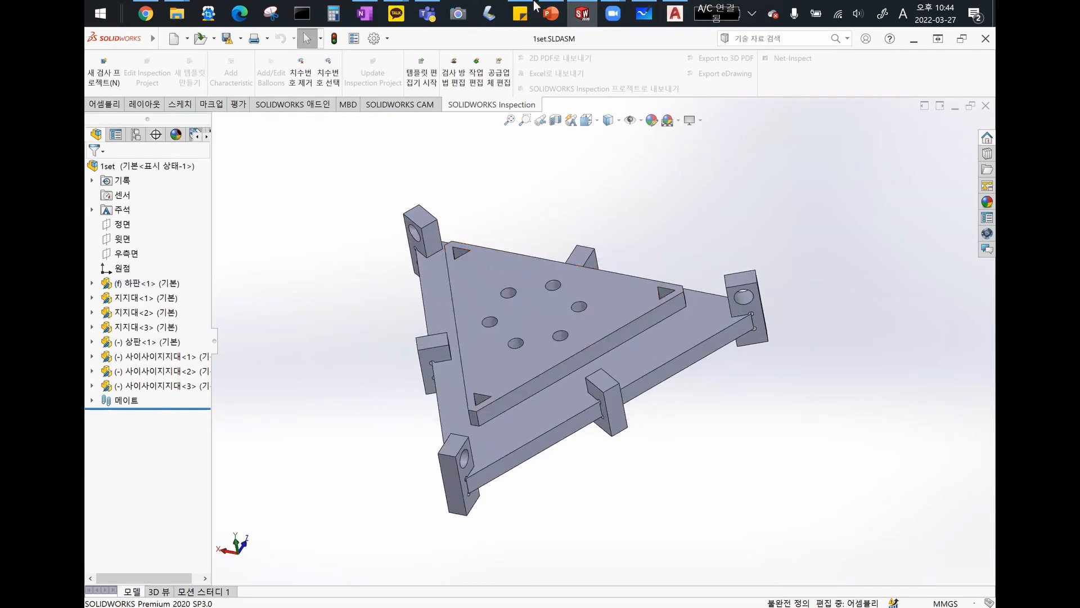
Step: Switch to AutoCAD and open the recent drawing 2D to view the plate and bracket outlines
{"action": "left_click", "coordinate": [675, 15]}
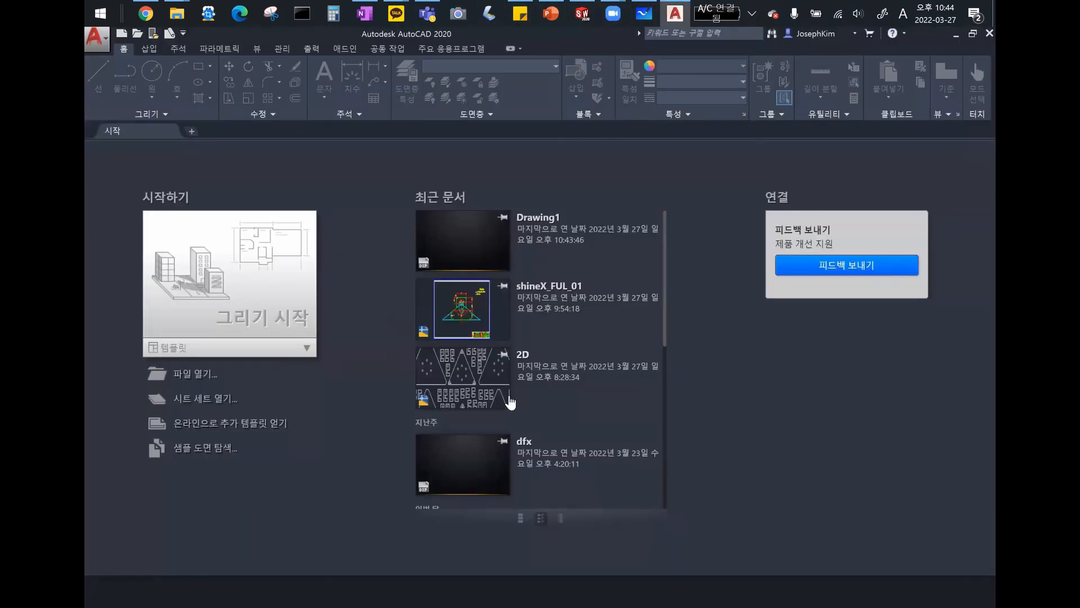
{"action": "left_click", "coordinate": [482, 382]}
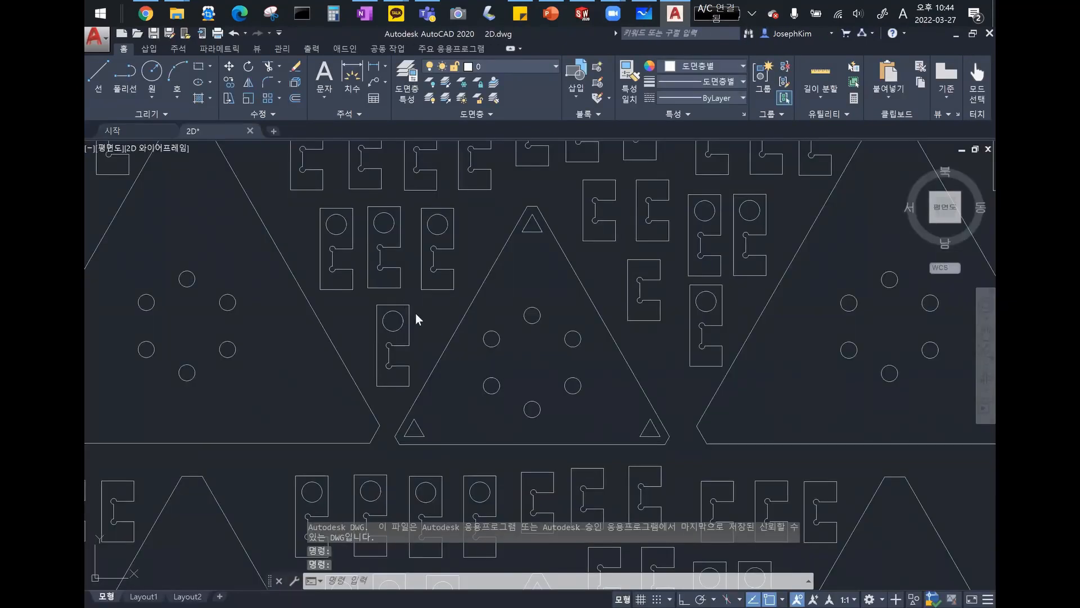
{"action": "right_click", "coordinate": [415, 314]}
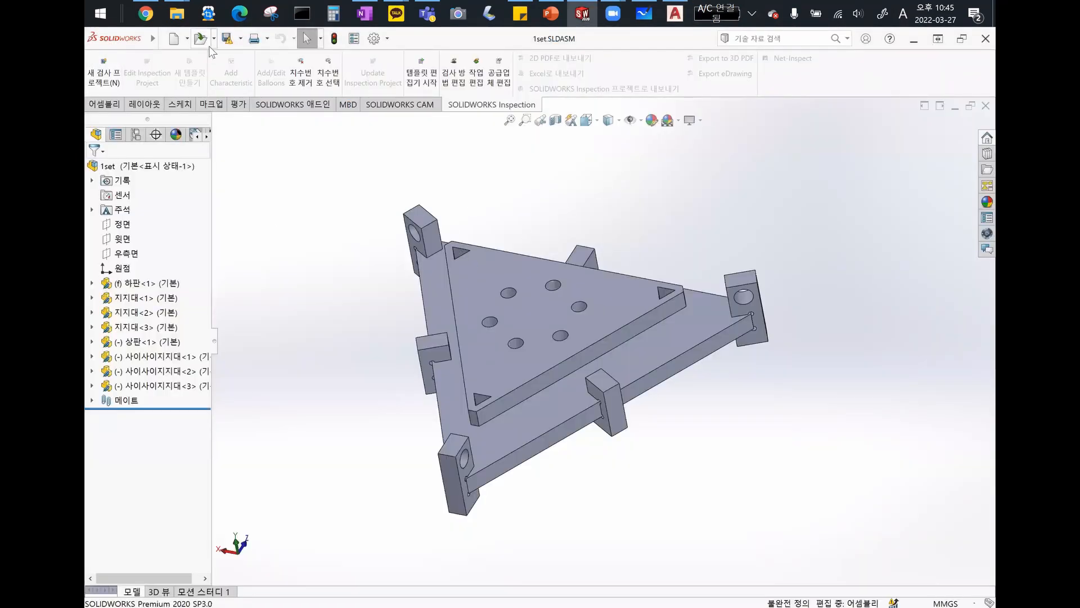
Step: Switch to SOLIDWORKS and make a drawing from the 상판 part, placing its triangular face view on the sheet
{"action": "left_click", "coordinate": [187, 39]}
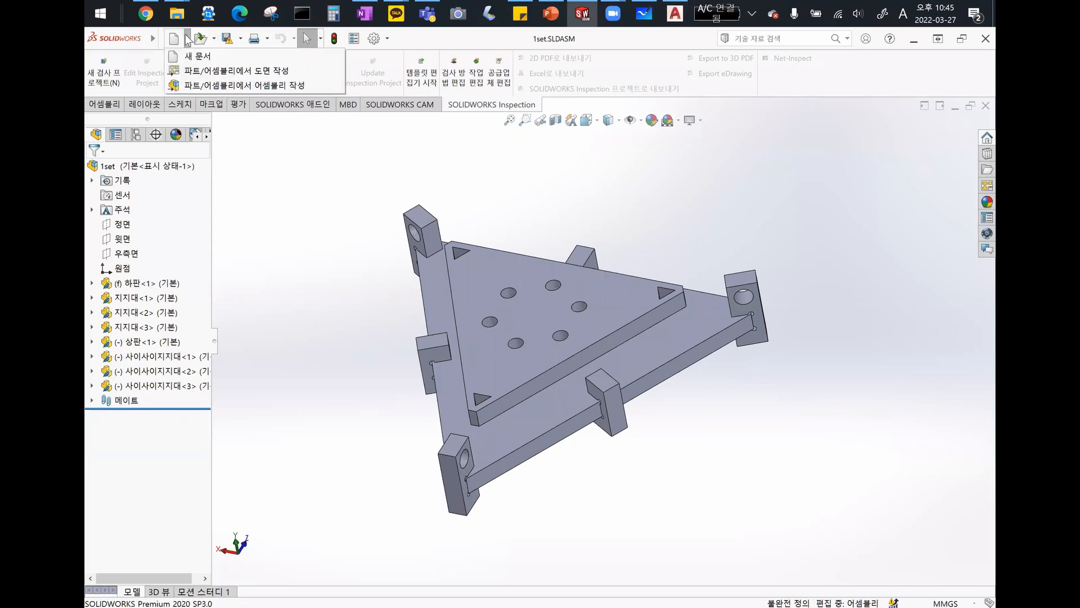
{"action": "left_click", "coordinate": [192, 72]}
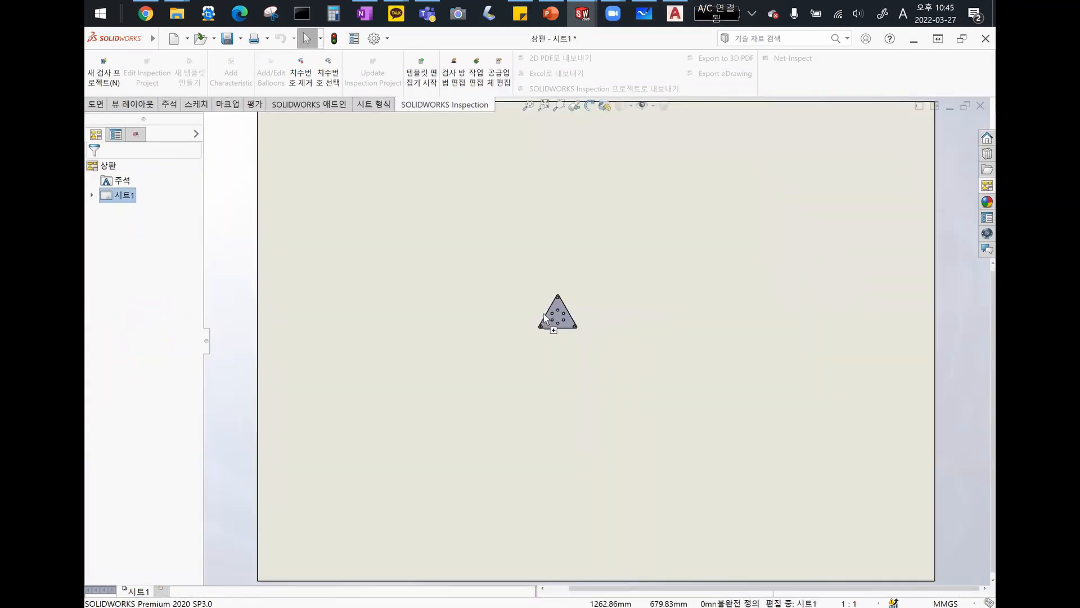
{"action": "left_click", "coordinate": [396, 341]}
{"action": "scroll", "coordinate": [387, 355], "scroll_direction": "down", "scroll_amount": 9}
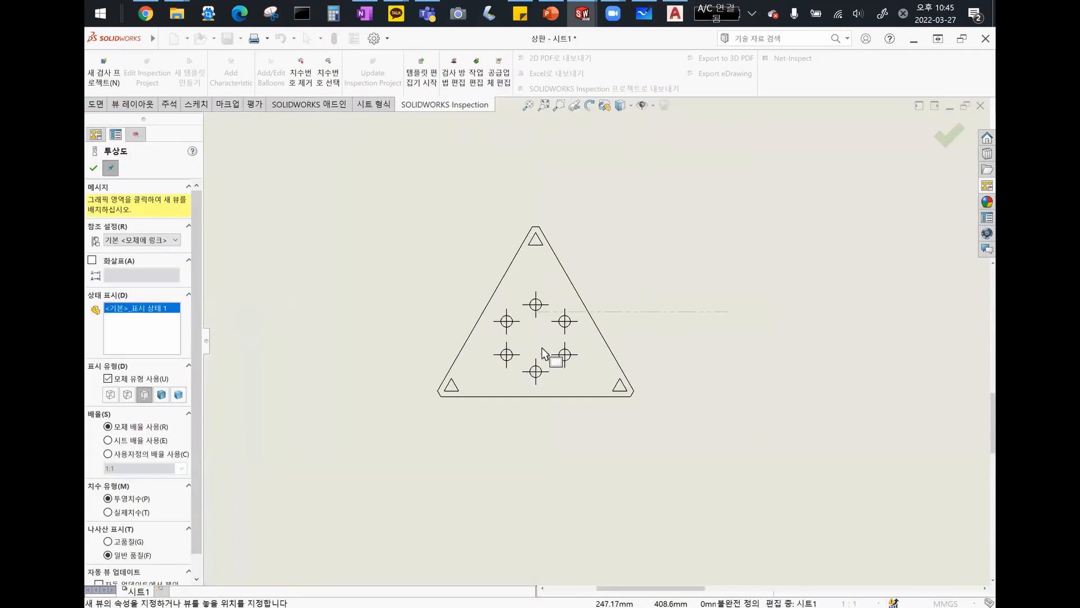
Step: End the projected view placement and delete the center marks from the plate's drawing view
{"action": "key", "text": "Escape"}
{"action": "left_click_drag", "start_coordinate": [316, 168], "coordinate": [939, 588]}
{"action": "key", "text": "Delete"}
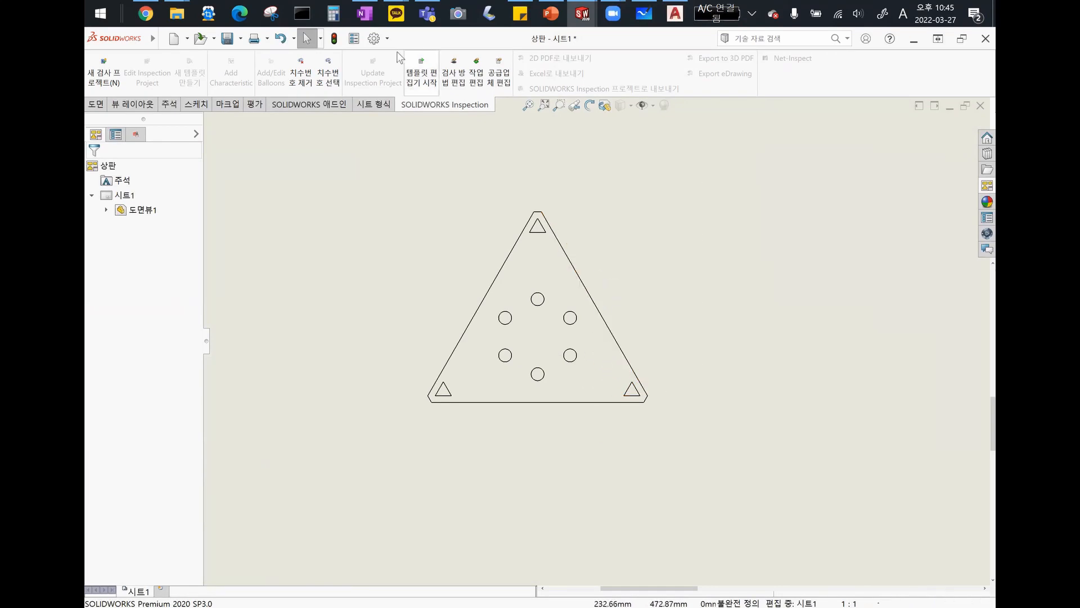
Step: Arrange the 상판 part and its drawing side by side to compare the 3D plate with its 2D outline
{"action": "left_click", "coordinate": [965, 106]}
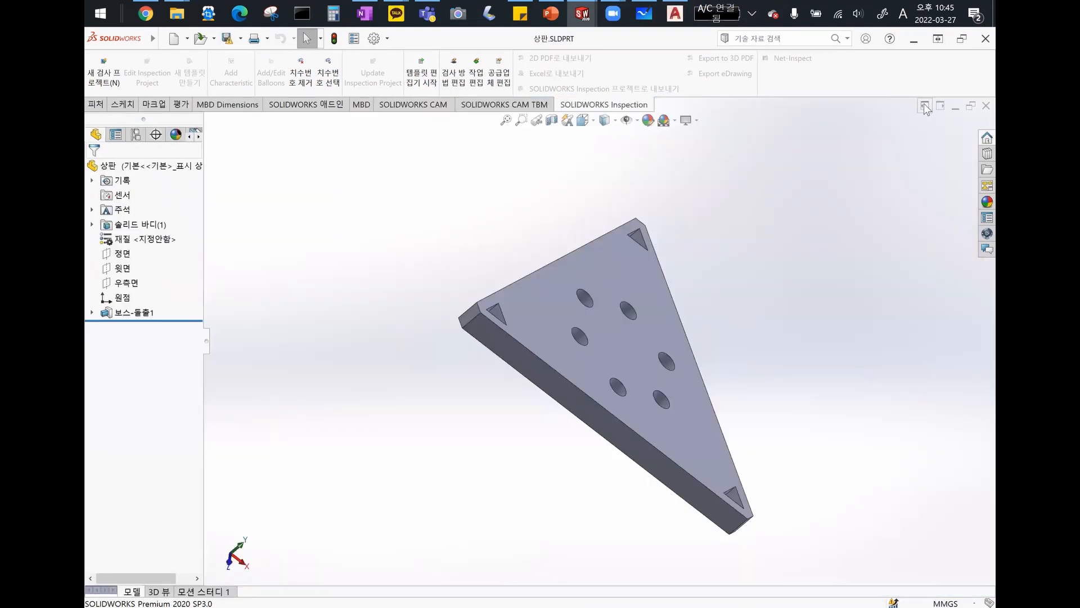
{"action": "left_click", "coordinate": [923, 105]}
{"action": "mouse_move", "coordinate": [265, 343]}
{"action": "middle_mouse_down"}
{"action": "mouse_move", "coordinate": [188, 378]}
{"action": "mouse_move", "coordinate": [200, 397]}
{"action": "mouse_move", "coordinate": [204, 387]}
{"action": "middle_mouse_up"}
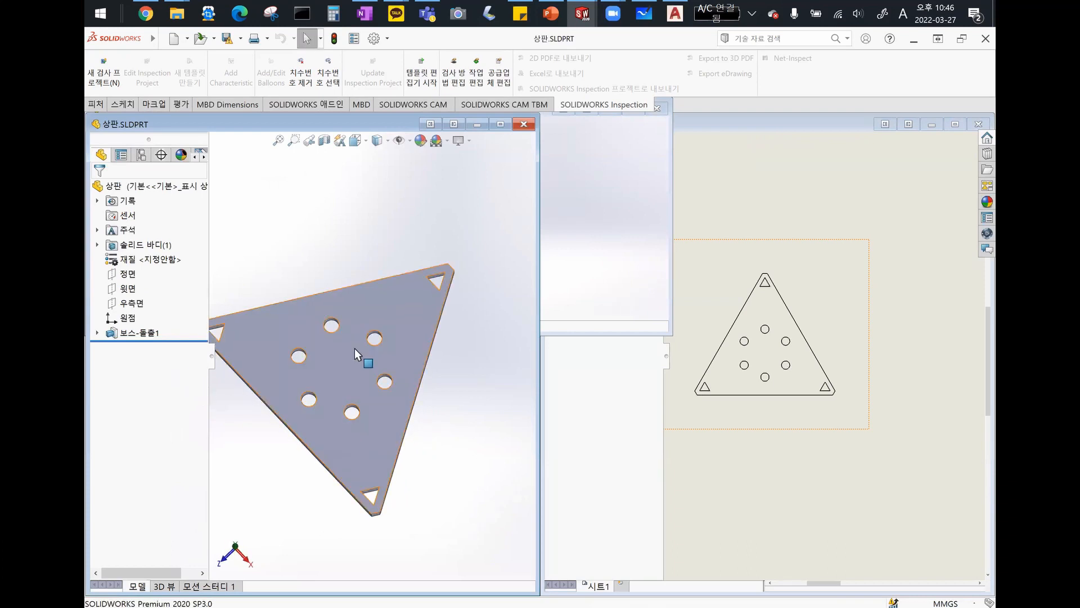
{"action": "left_click", "coordinate": [898, 450]}
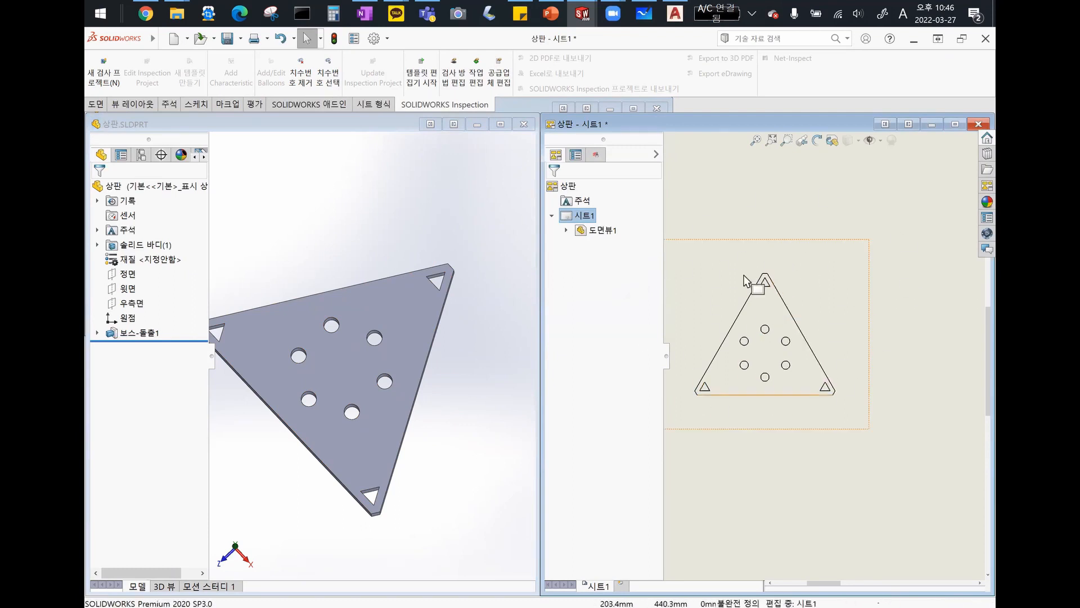
{"action": "middle_click_drag", "start_coordinate": [766, 282], "coordinate": [829, 296]}
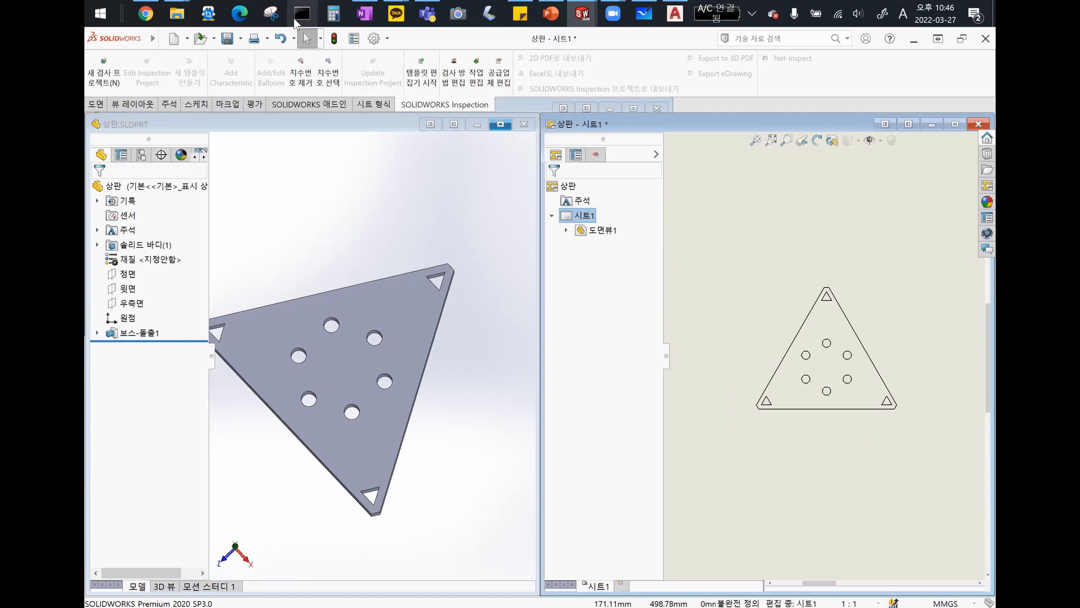
Step: Try saving the 상판 drawing as 상판.DWG with the Dwg (*.dwg) file type
{"action": "left_click", "coordinate": [254, 39]}
{"action": "left_click", "coordinate": [684, 142]}
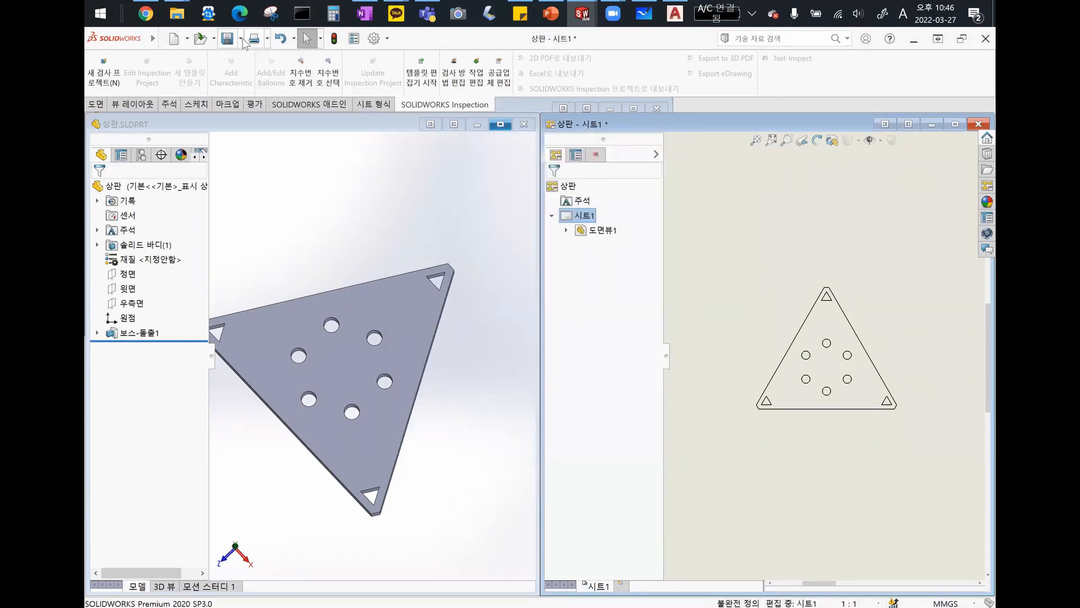
{"action": "left_click", "coordinate": [240, 38]}
{"action": "left_click", "coordinate": [245, 68]}
{"action": "left_click", "coordinate": [244, 227]}
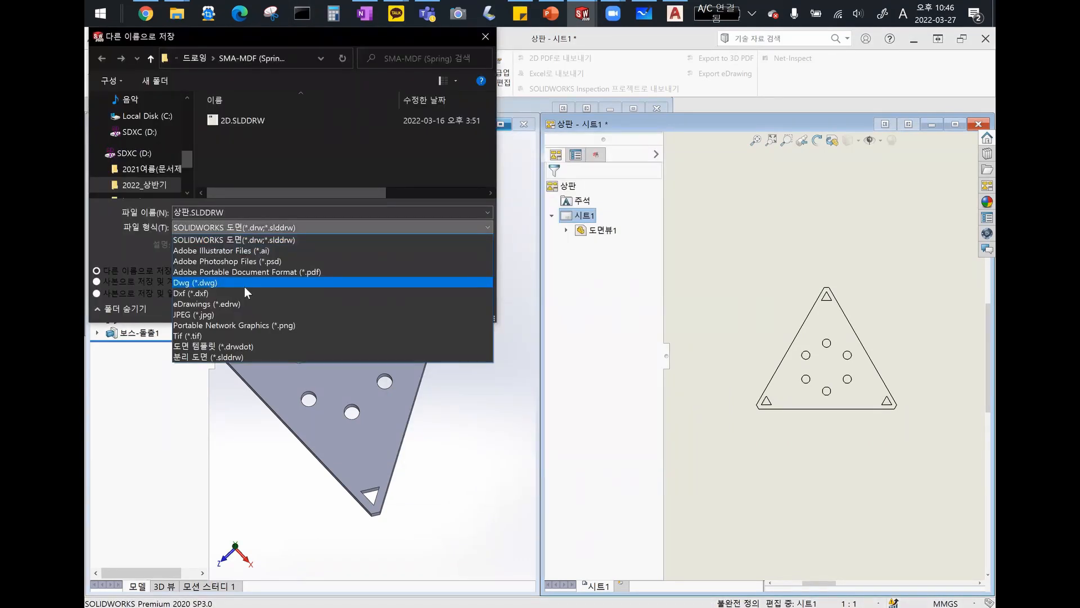
{"action": "left_click", "coordinate": [201, 283]}
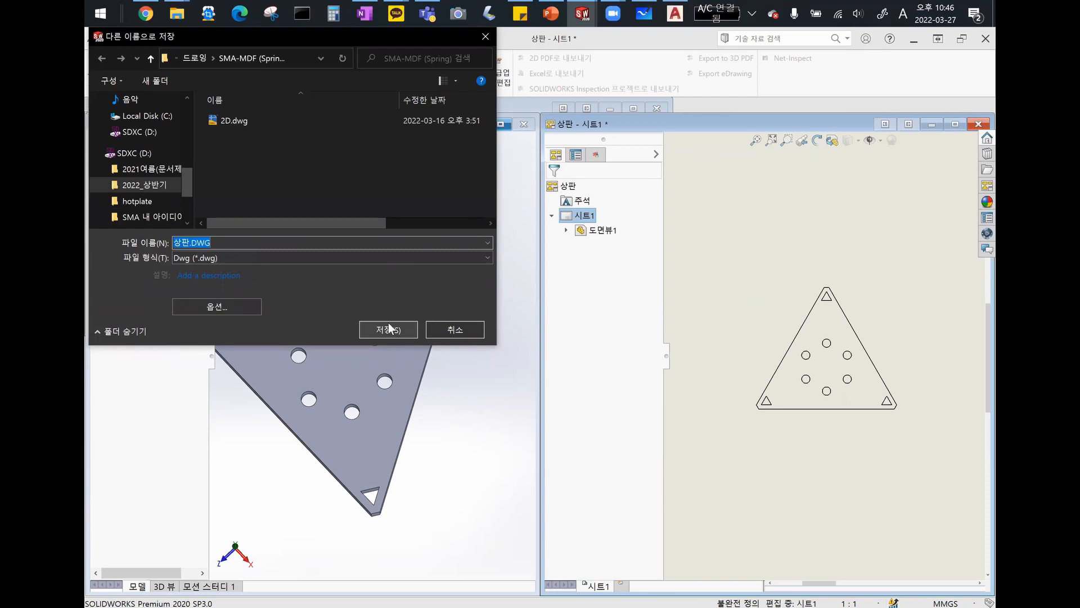
{"action": "left_click", "coordinate": [458, 329]}
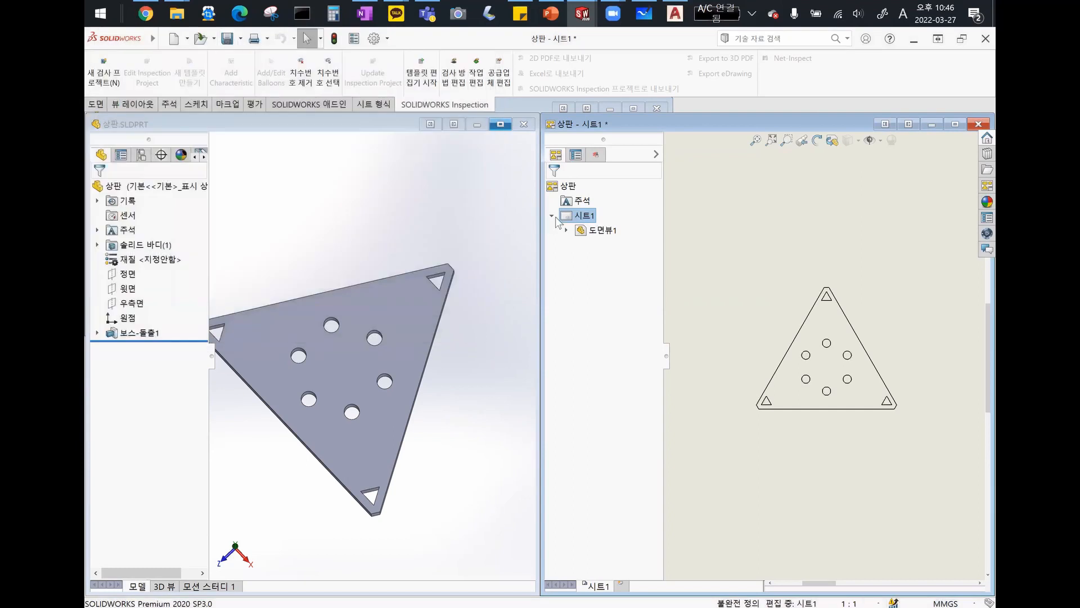
Step: Switch back to AutoCAD to view the full layout of plates and brackets in 2D.dwg
{"action": "middle_click_drag", "start_coordinate": [389, 315], "coordinate": [385, 487]}
{"action": "left_click", "coordinate": [675, 13]}
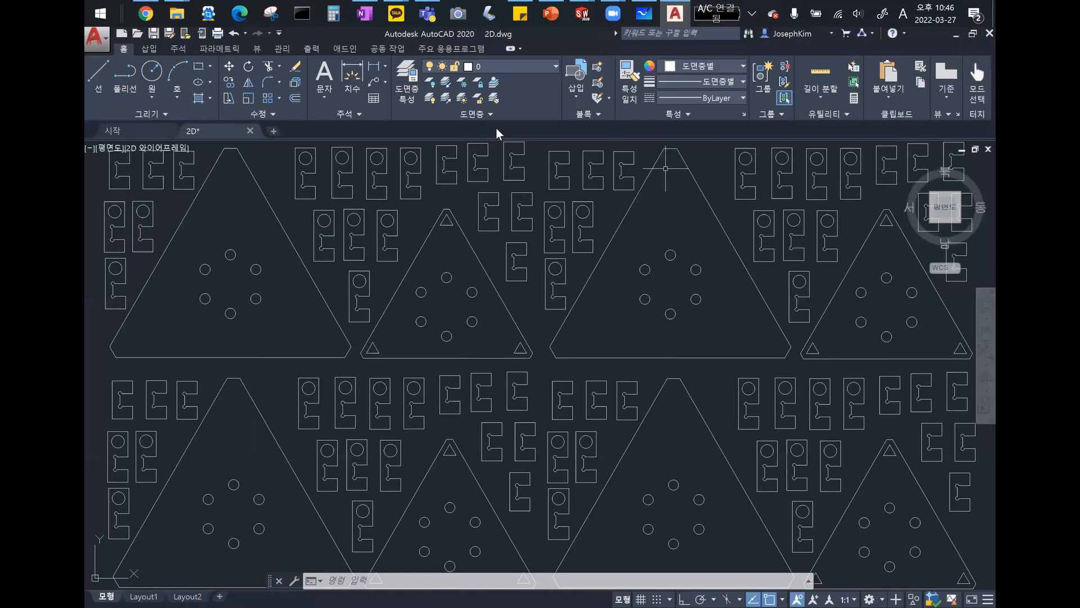
Step: Examine the complete layout of triangular plates and brackets in the 2D drawing
{"action": "middle_click", "coordinate": [570, 359]}
{"action": "middle_click", "coordinate": [570, 359]}
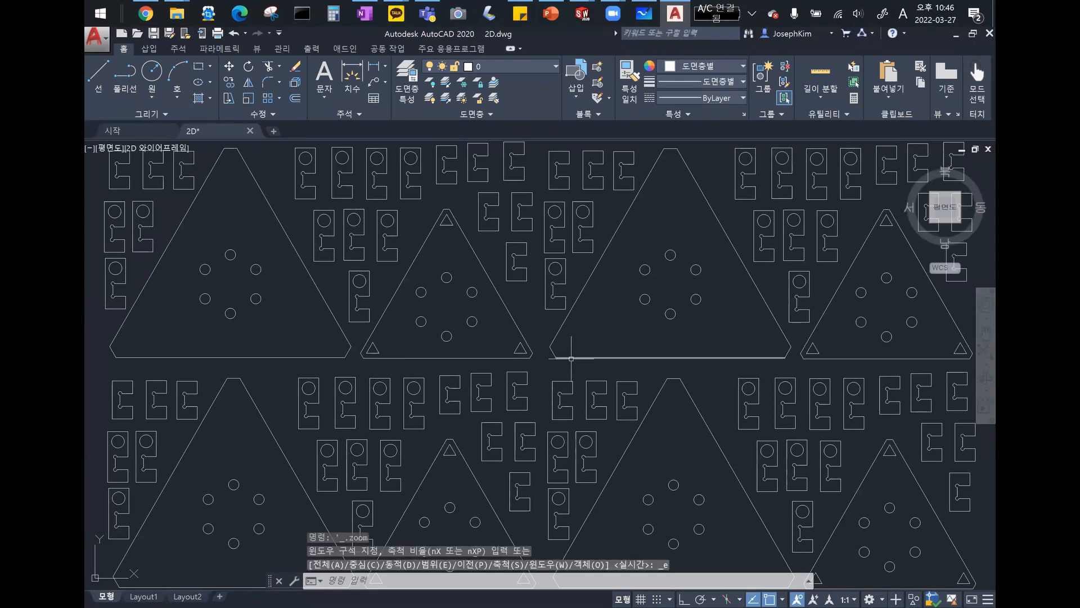
{"action": "scroll", "coordinate": [572, 359], "scroll_direction": "down", "scroll_amount": 5}
{"action": "middle_click_drag", "start_coordinate": [572, 358], "coordinate": [430, 351]}
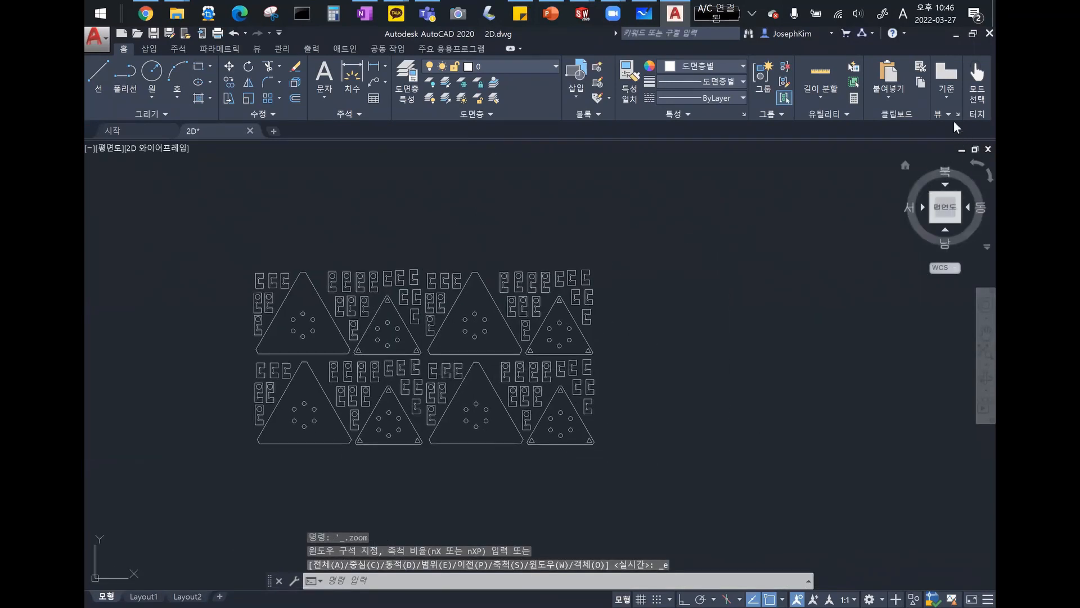
Step: Switch to SOLIDWORKS and compare the 상판 3D part with its 2D outline in the drawing
{"action": "left_click", "coordinate": [951, 37]}
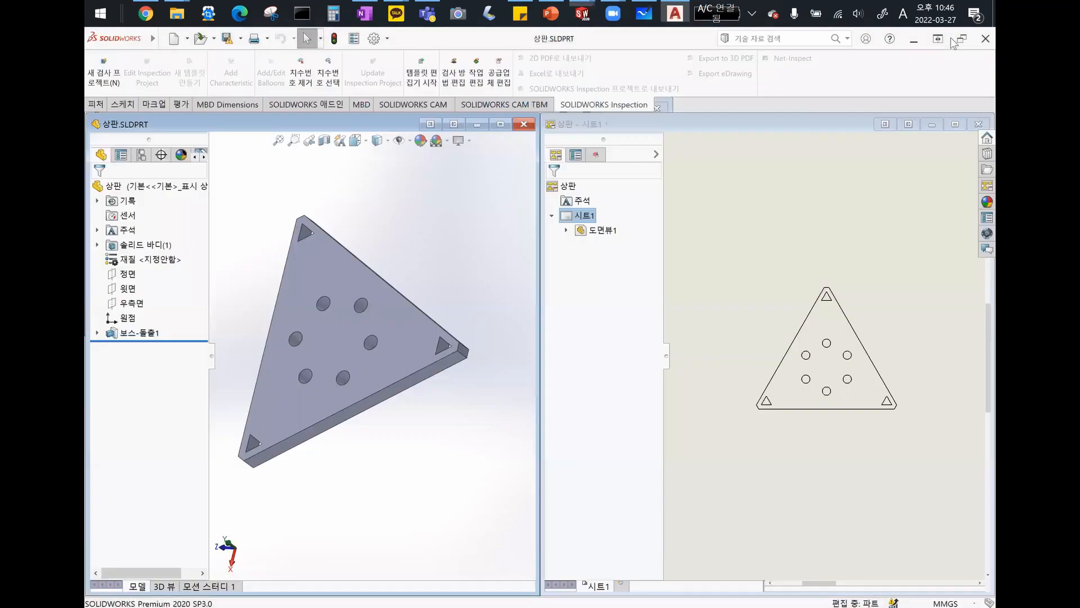
{"action": "middle_click_drag", "start_coordinate": [450, 263], "coordinate": [516, 252]}
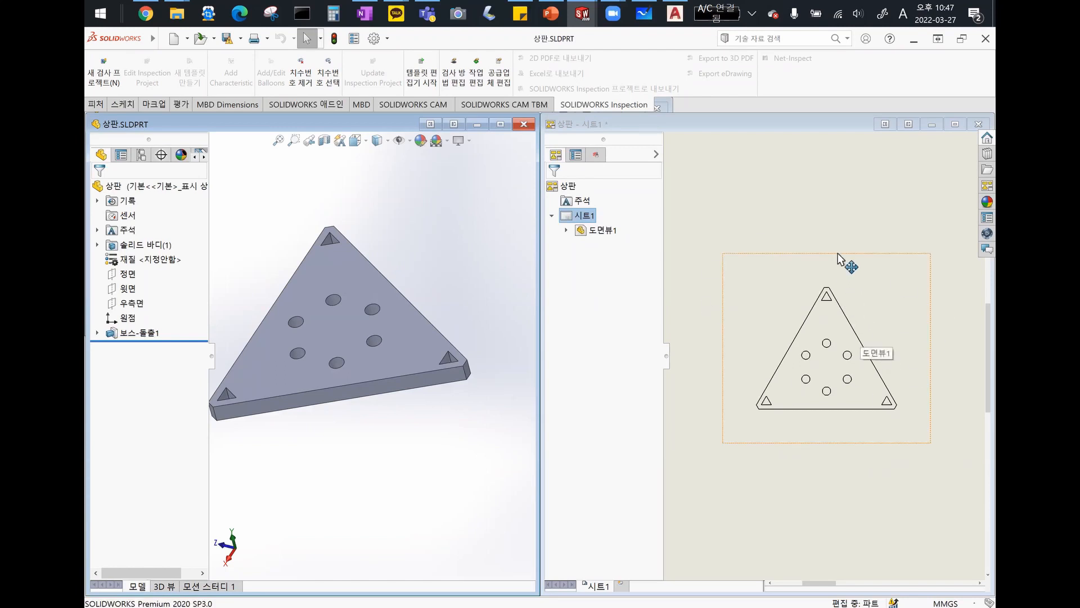
{"action": "middle_click_drag", "start_coordinate": [811, 225], "coordinate": [797, 183]}
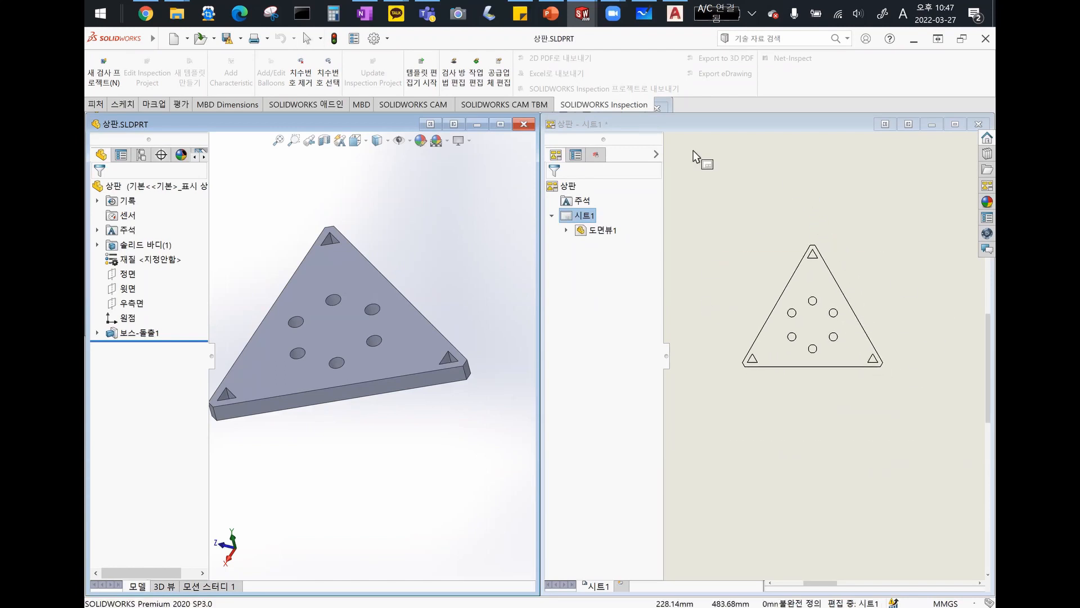
Step: Try saving the 상판 part under a new name, choosing the 다른 이름으로 저장 option
{"action": "left_click", "coordinate": [241, 39]}
{"action": "left_click", "coordinate": [270, 73]}
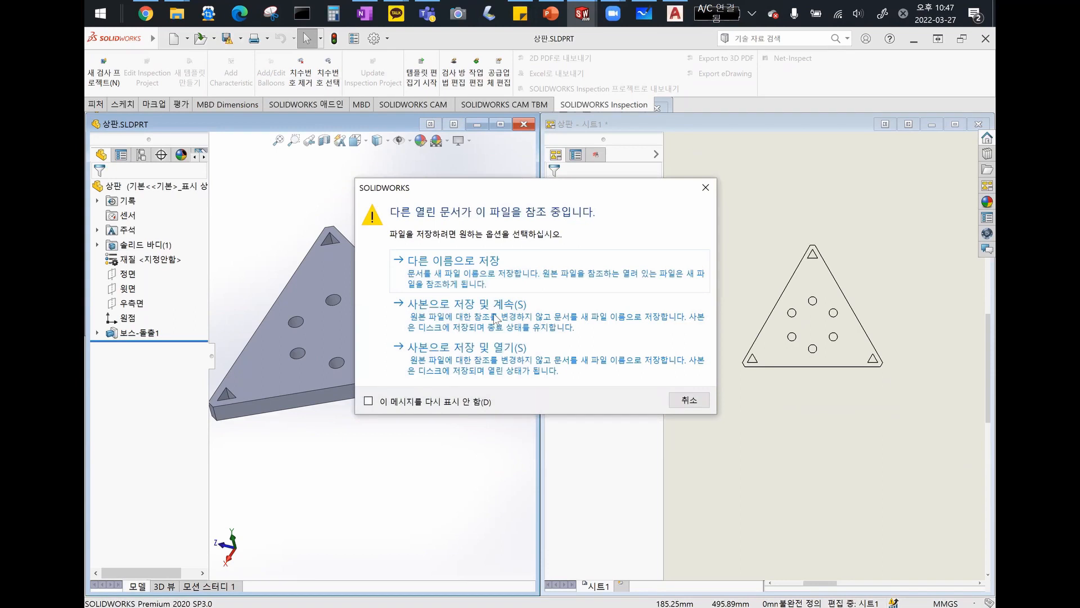
{"action": "left_click", "coordinate": [549, 269]}
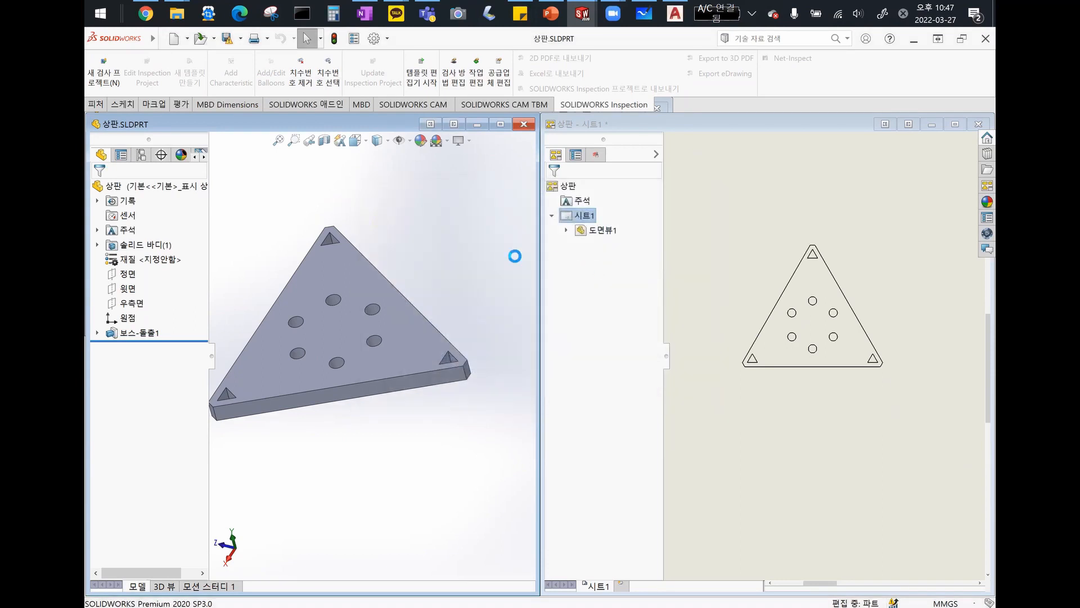
{"action": "left_click", "coordinate": [324, 227]}
Step: Close SOLIDWORKS and quit AutoCAD
{"action": "left_click", "coordinate": [977, 40]}
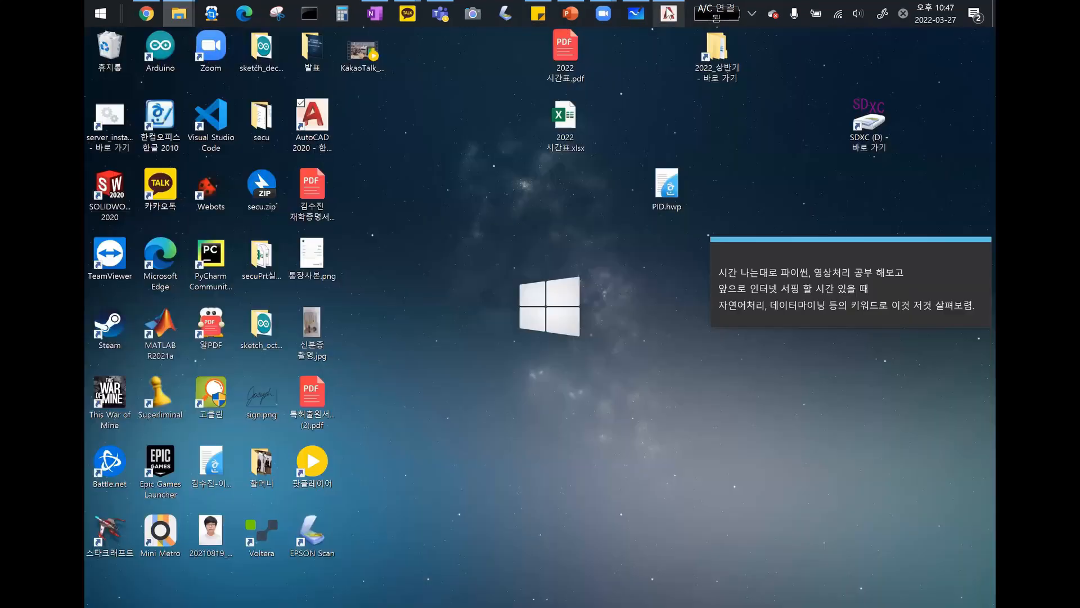
{"action": "left_click", "coordinate": [987, 33]}
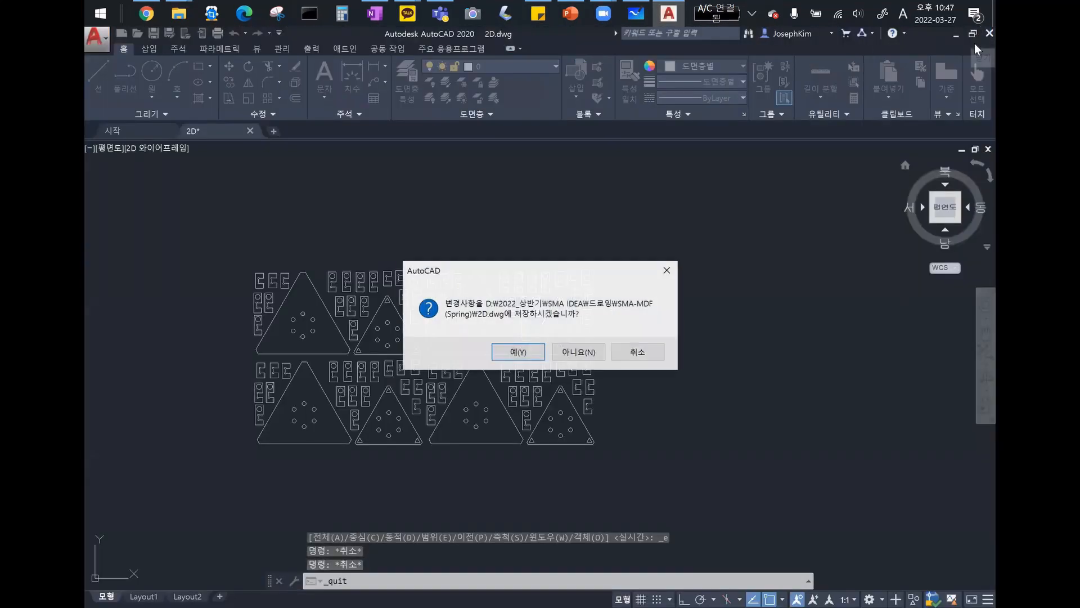